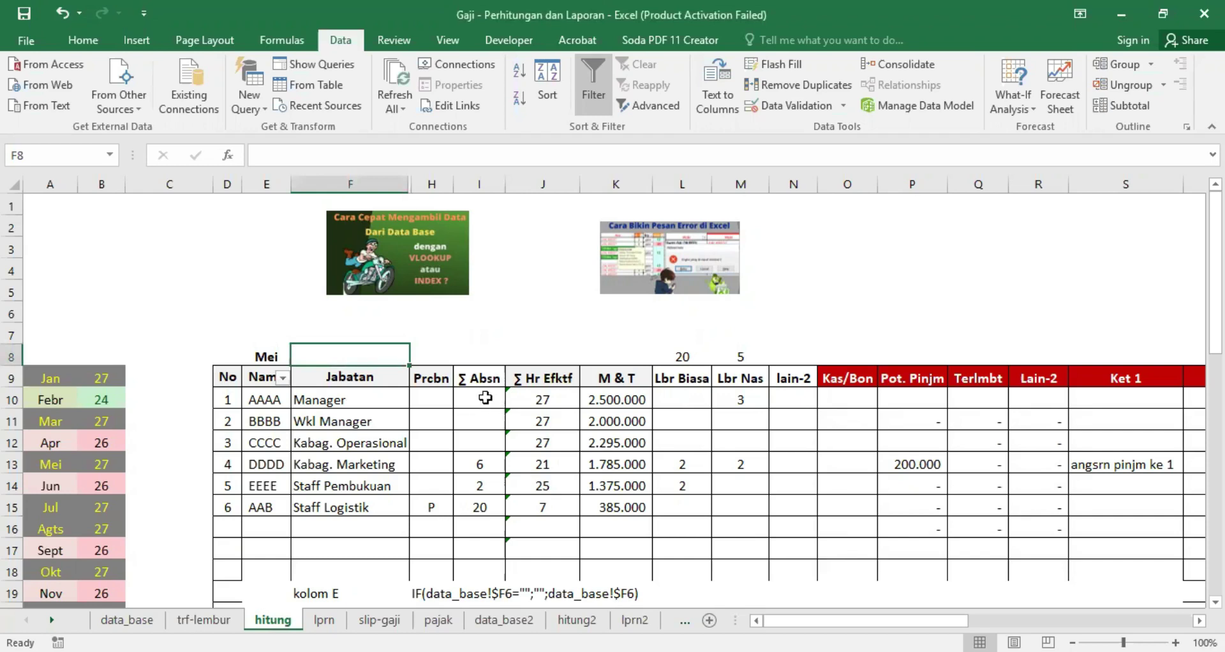
Select the ∑ Absn header, then the ∑ Absn, Lbr Biasa, Lbr Nas and lain-2 columns
click(474, 378)
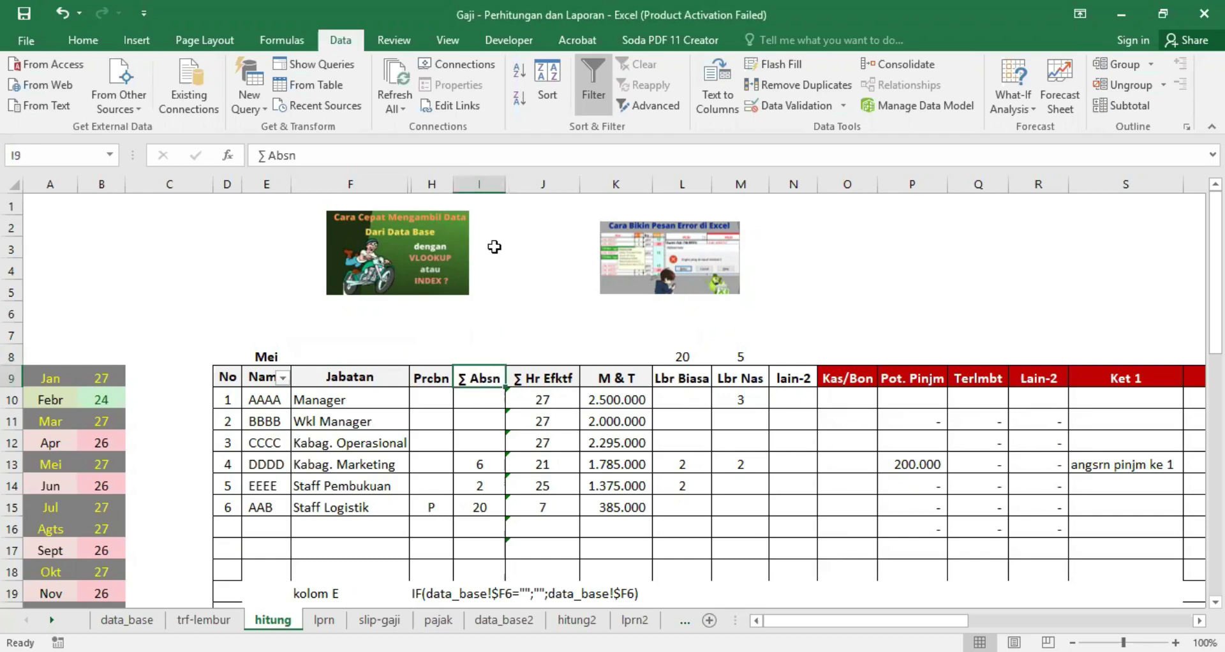
click(495, 183)
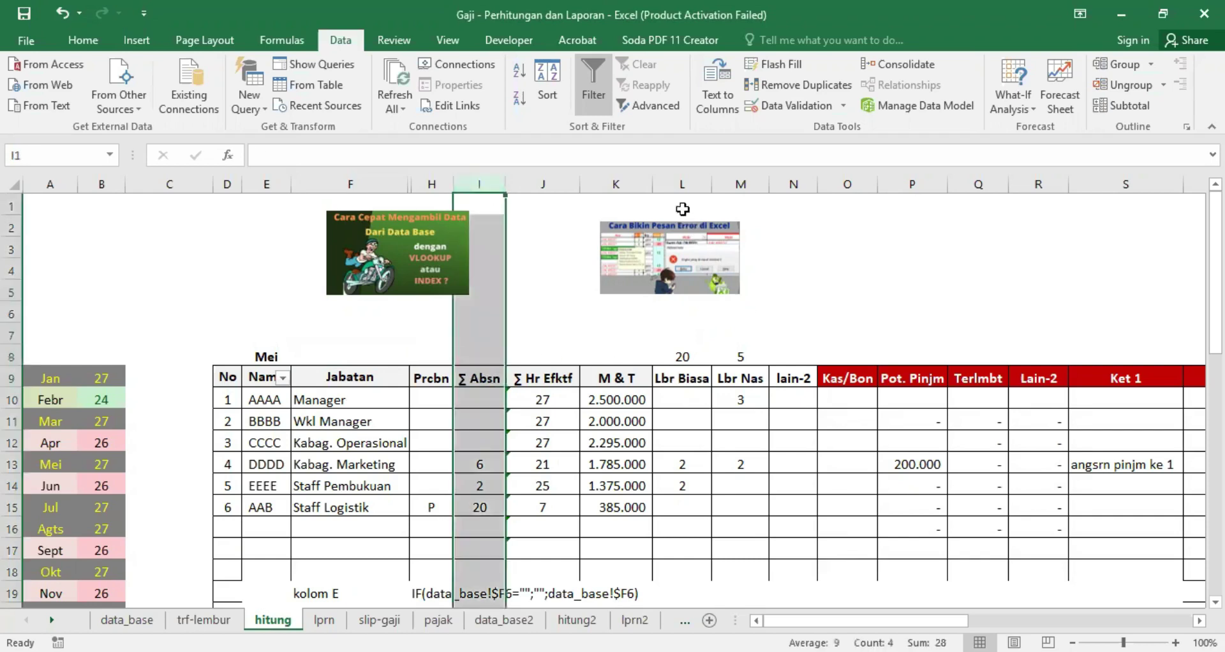
click(684, 185)
click(741, 185)
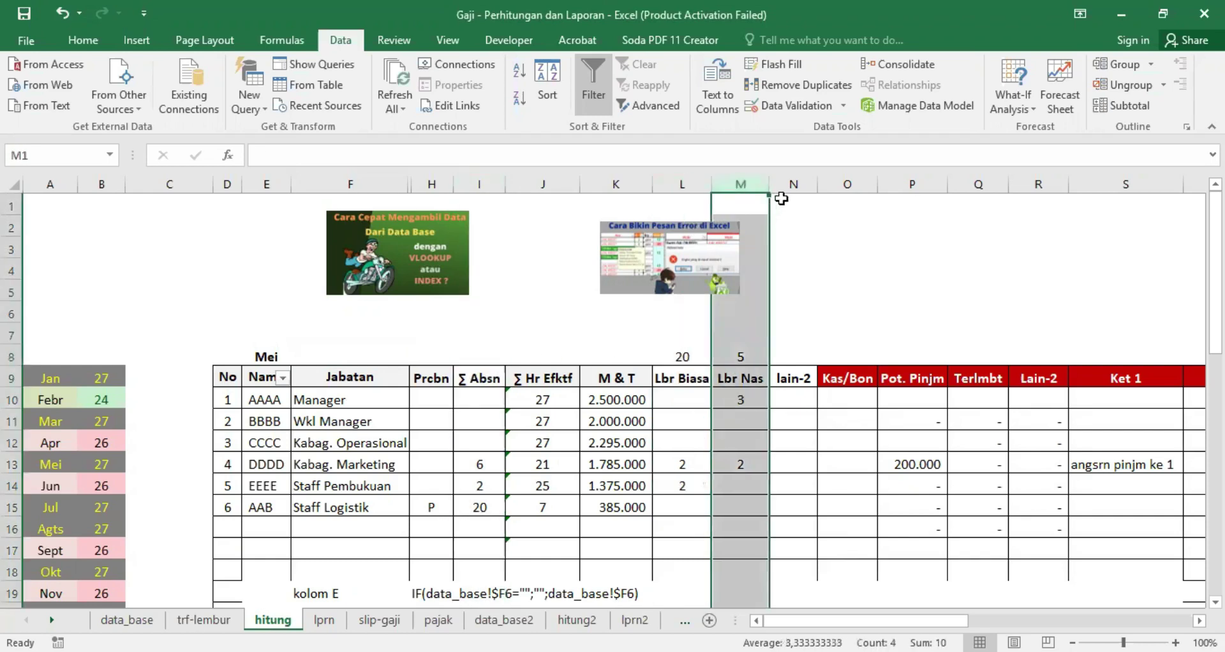
click(793, 185)
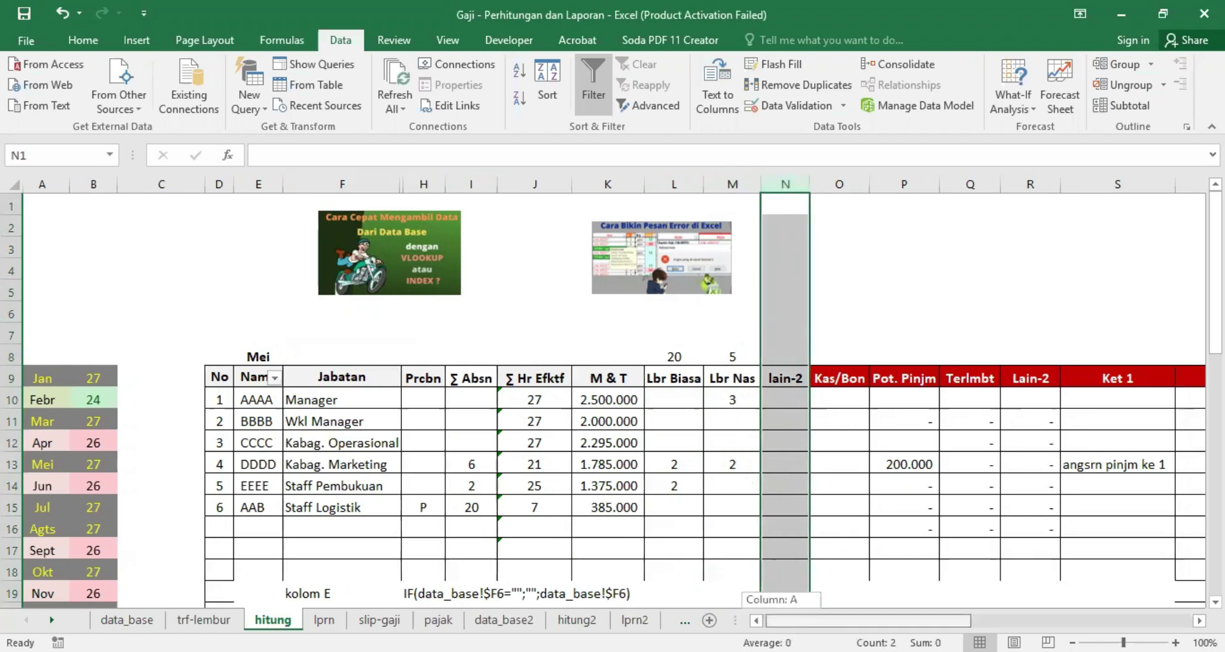
scroll(821, 576, right, 5)
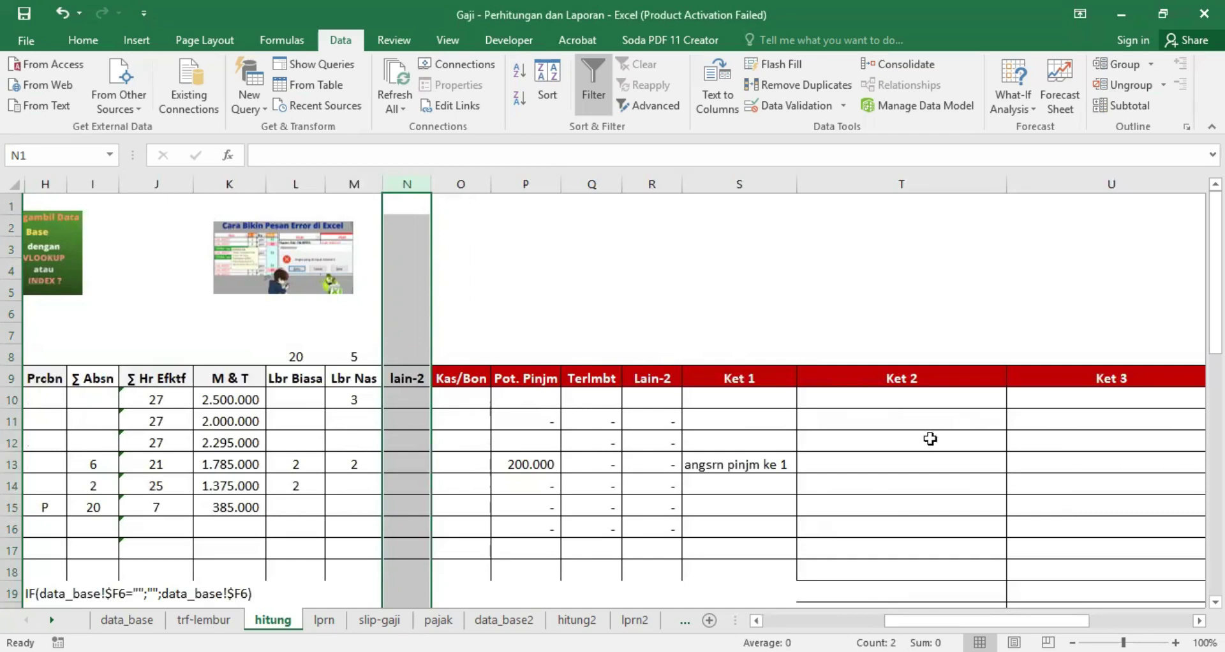
drag(925, 621, 805, 620)
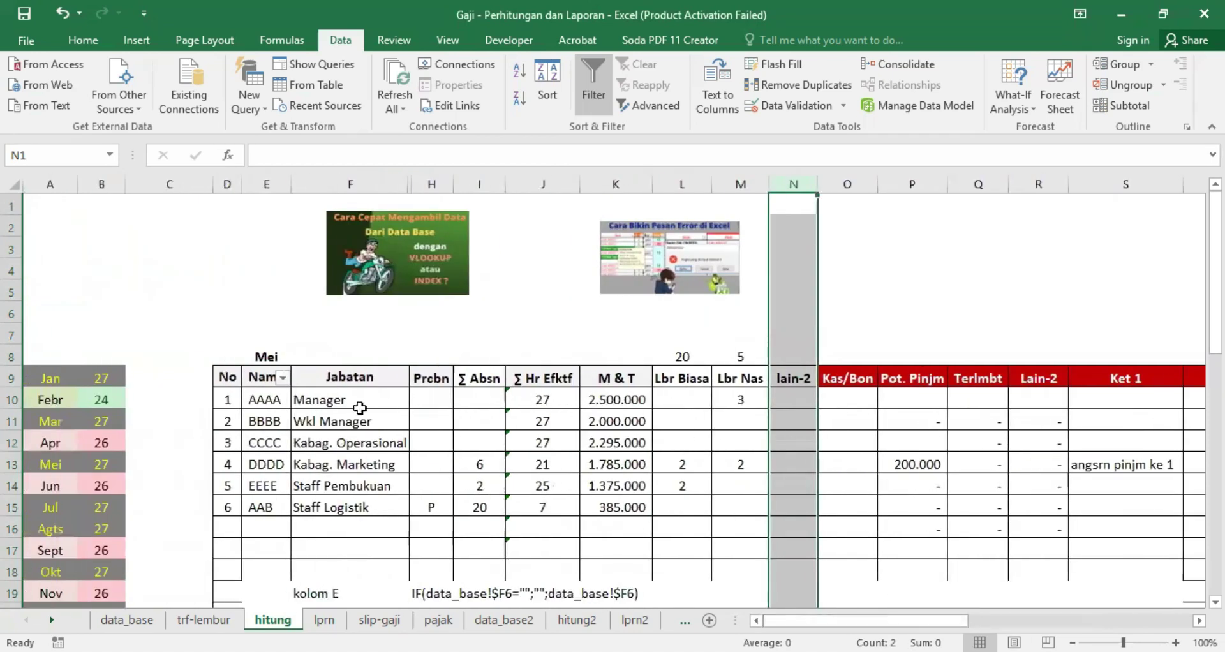
Review E8's list validation with source $A$8:$A$21 and close it unchanged
click(269, 353)
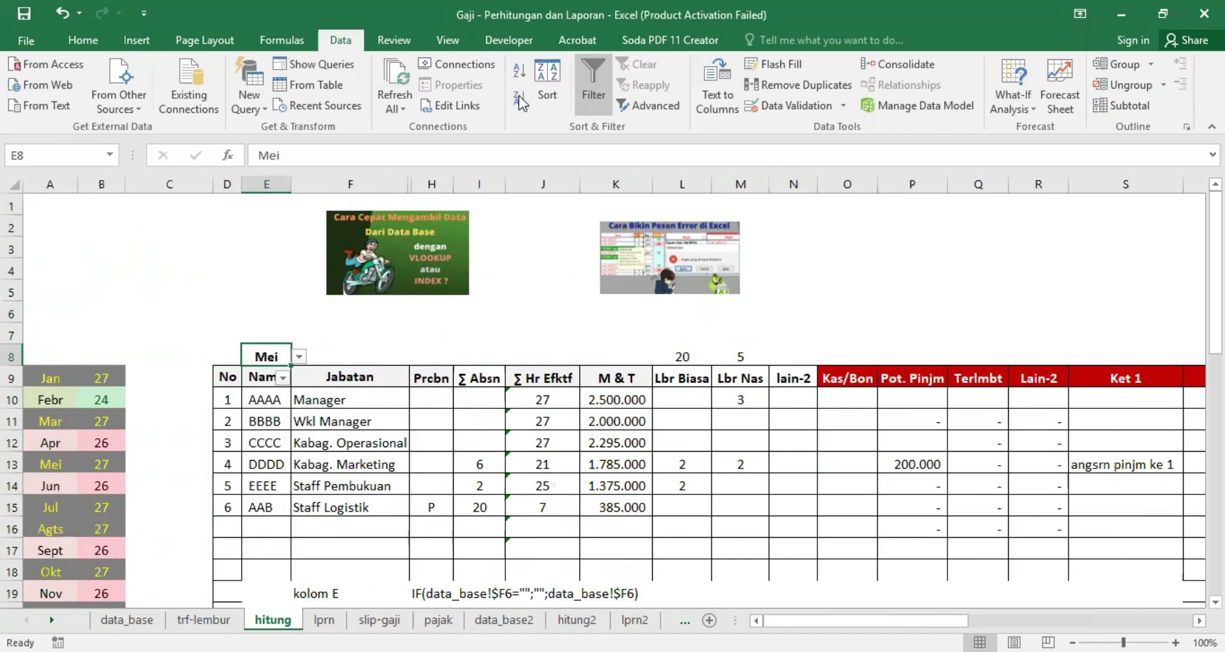
click(787, 106)
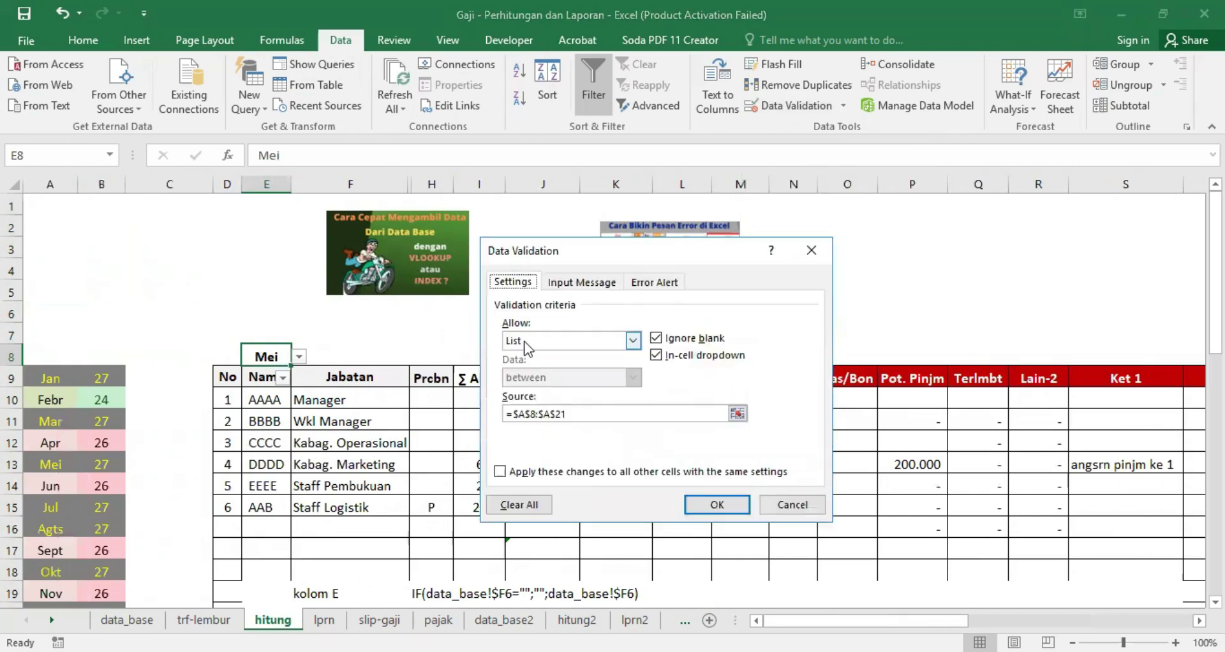
click(518, 413)
click(718, 507)
Browse E8's month dropdown several times, leaving the month at Mei
click(298, 356)
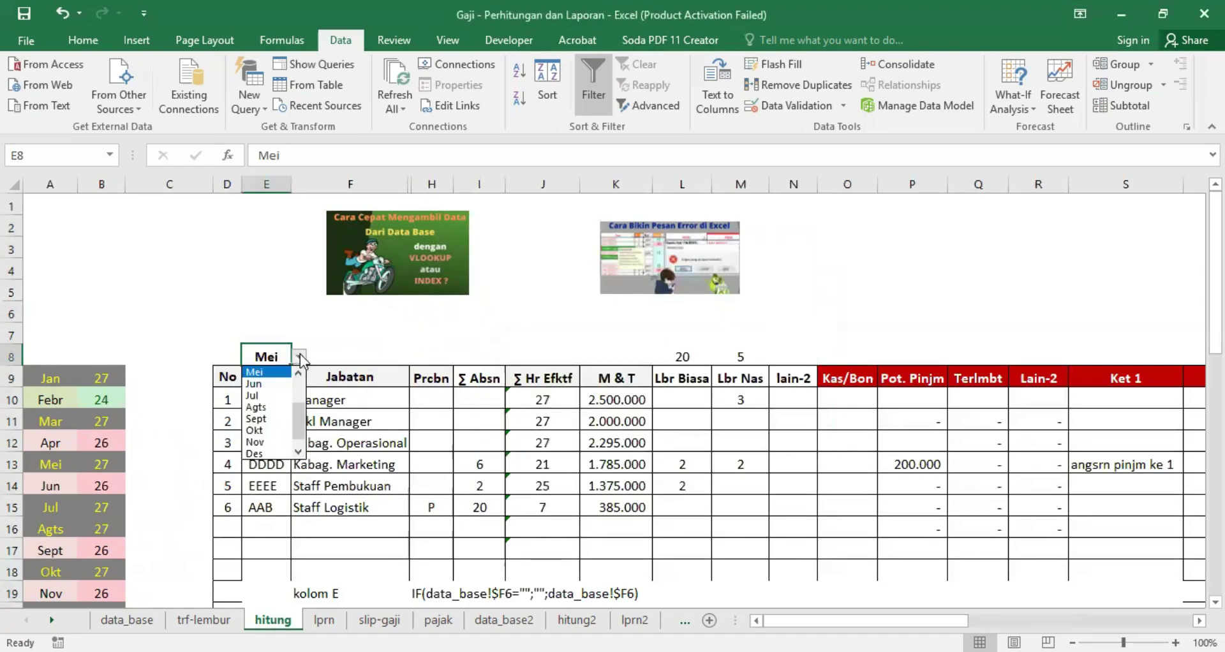
scroll(270, 382, up, 2)
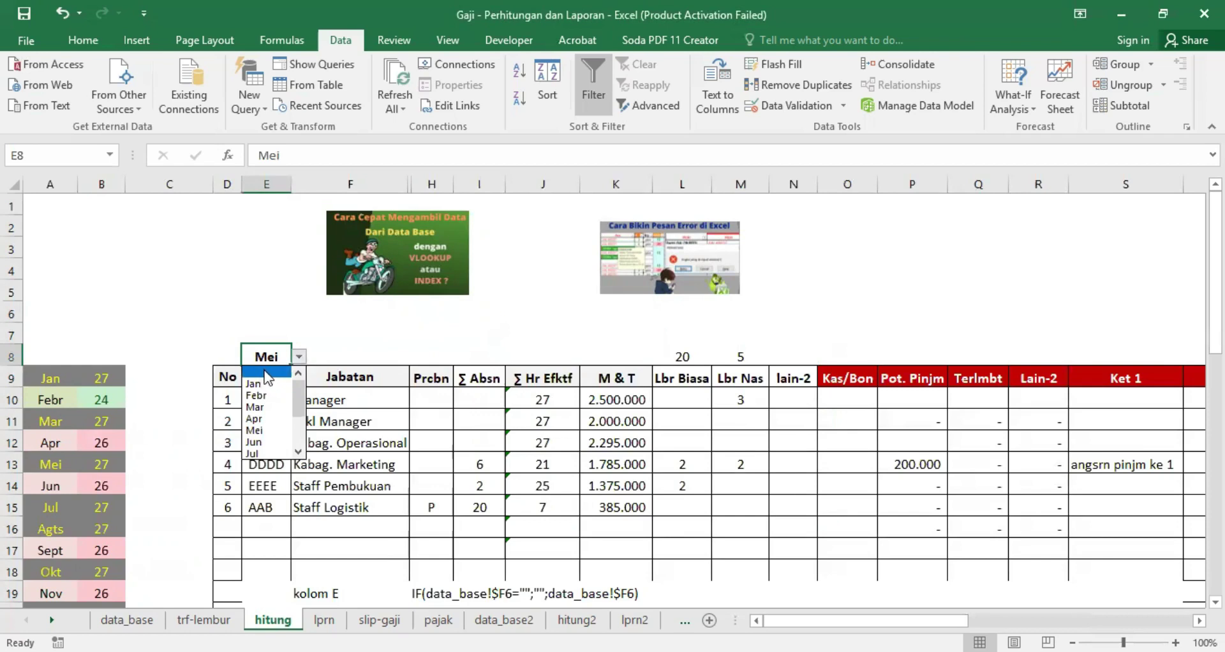
drag(297, 400, 281, 450)
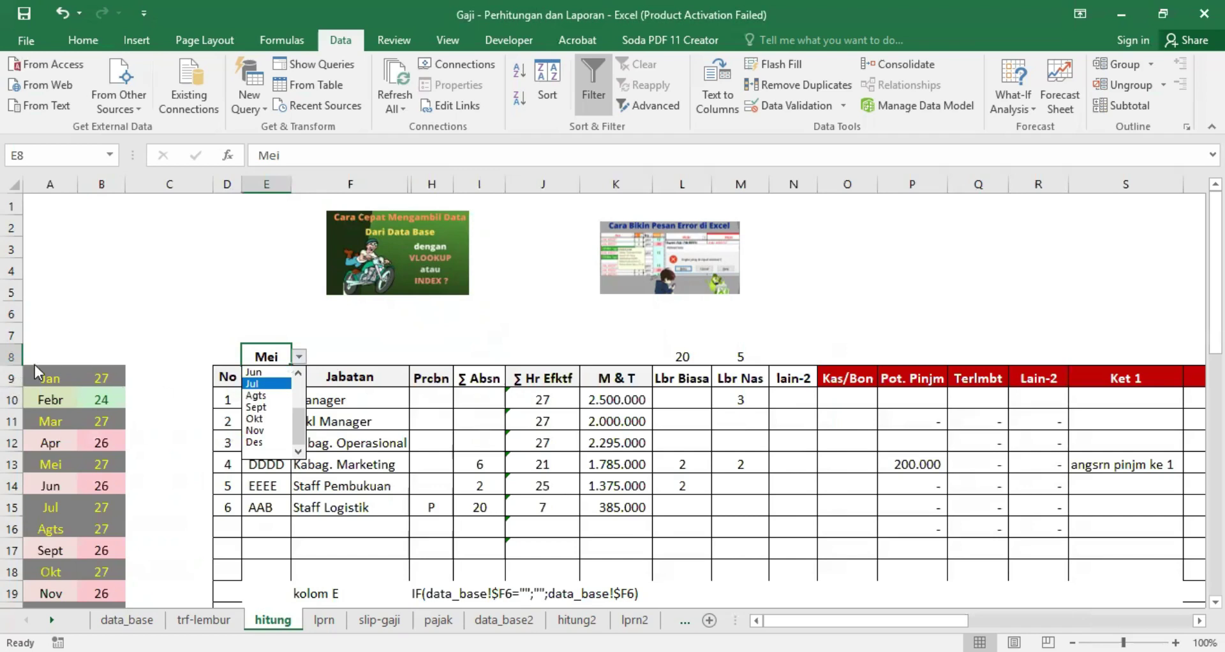
scroll(57, 406, down, 3)
scroll(208, 466, up, 3)
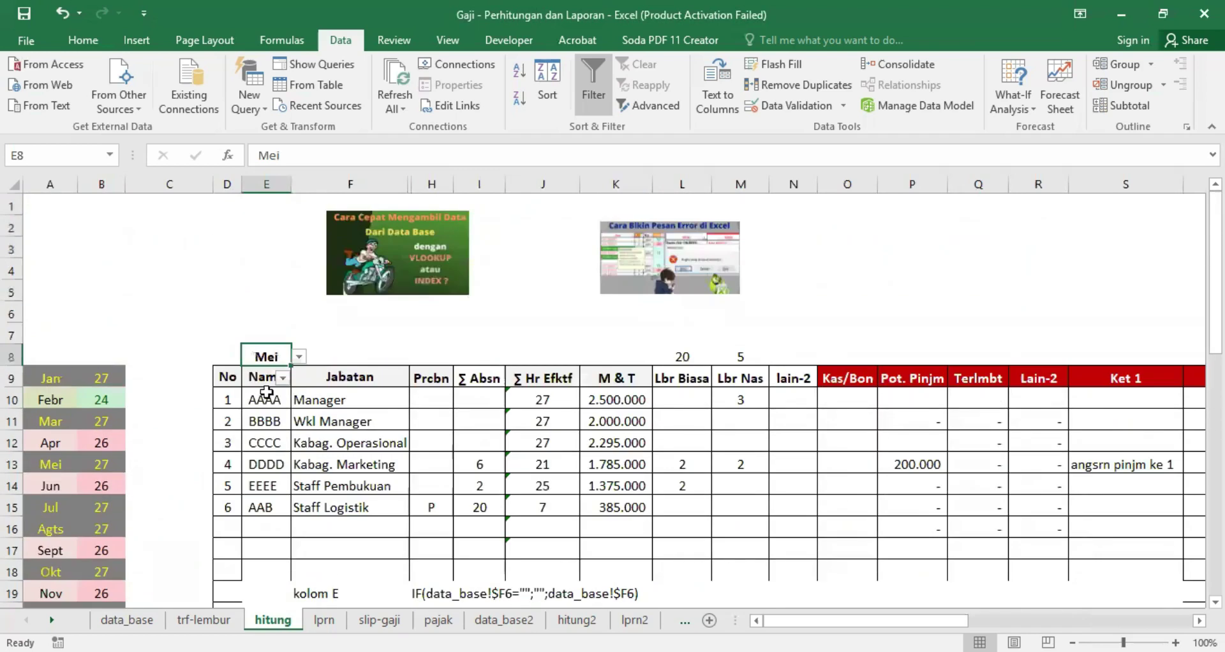
click(297, 357)
mouse_move(303, 400)
mouse_down()
mouse_move(262, 371)
mouse_move(302, 451)
mouse_up()
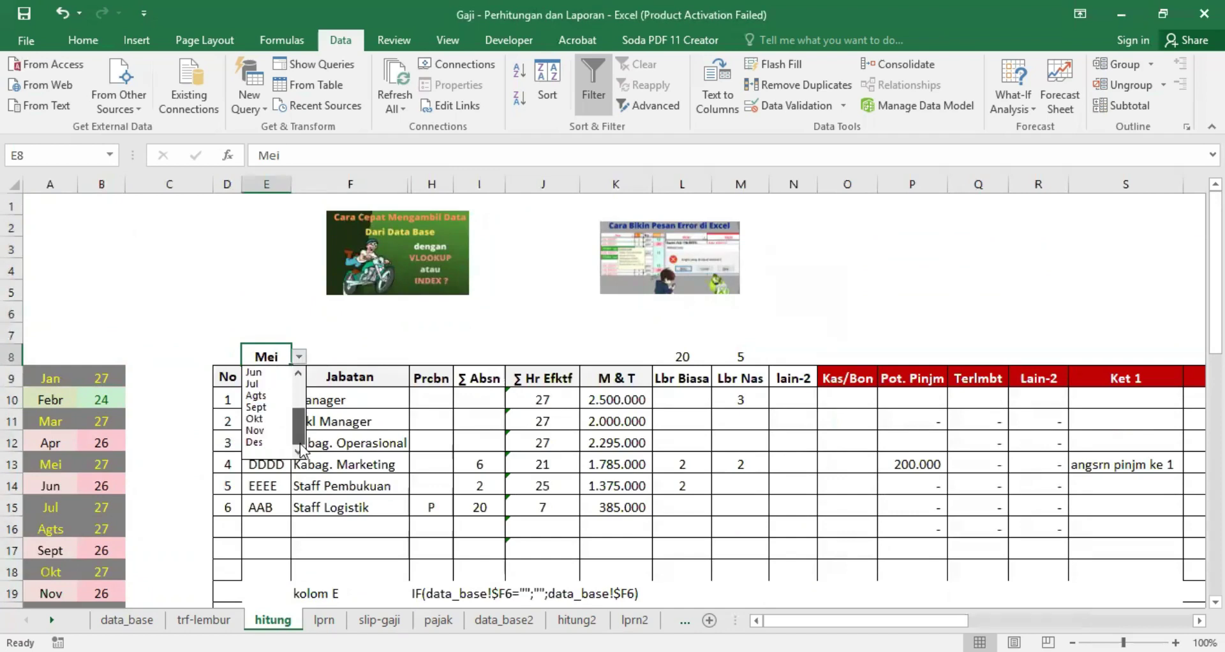
key(Escape)
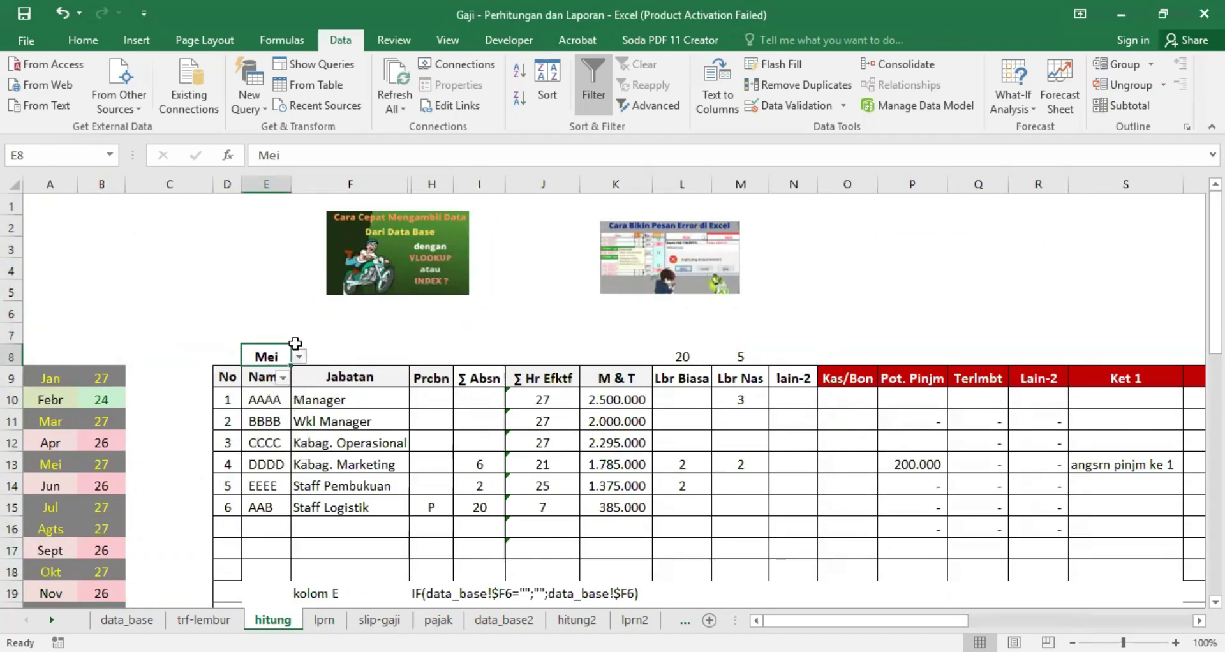
click(299, 356)
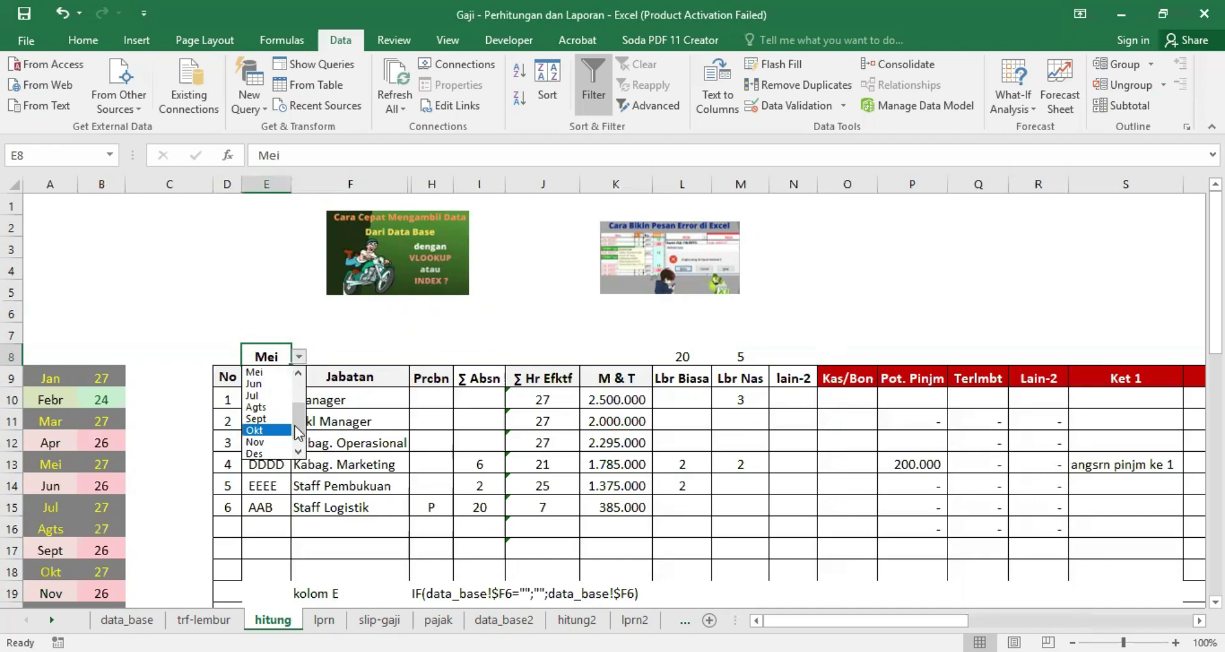
drag(297, 434, 301, 385)
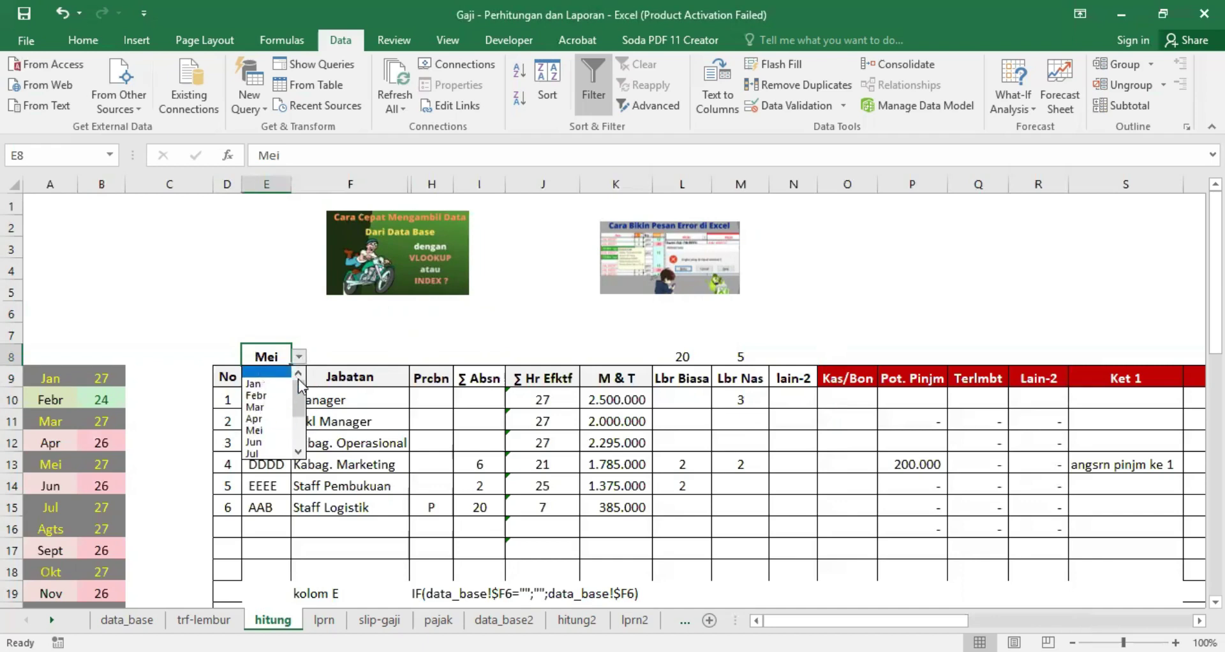
click(254, 430)
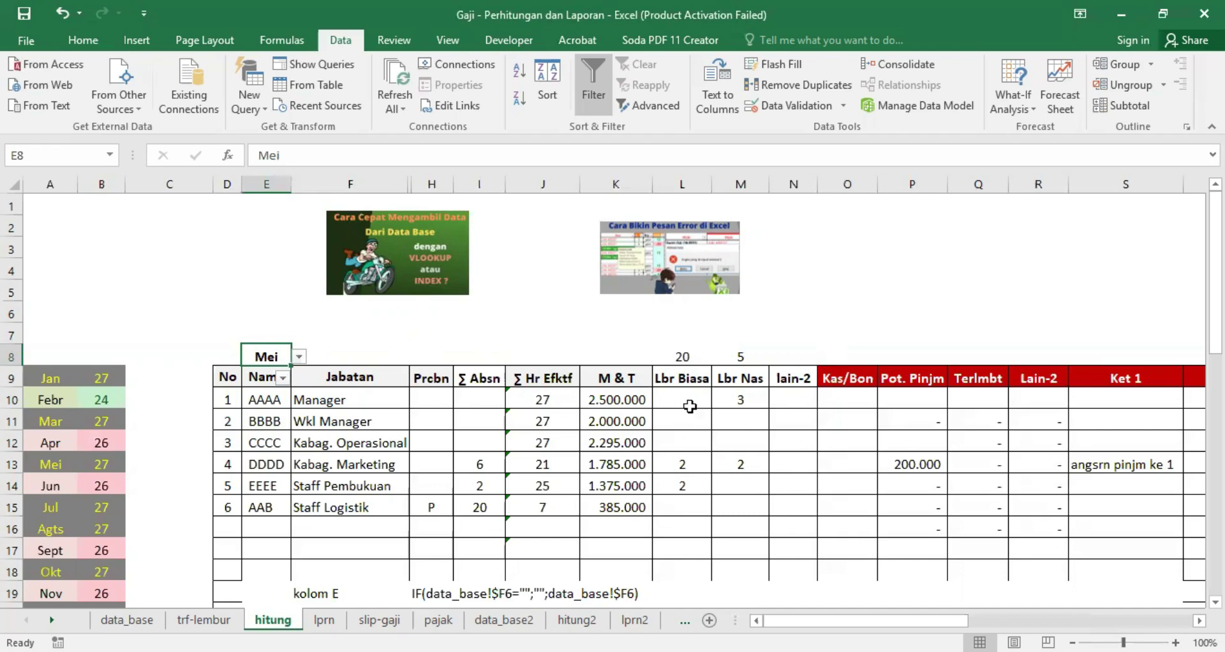
Select L8, M8 and columns L and M, ending with L10 down to L17 selected
click(679, 355)
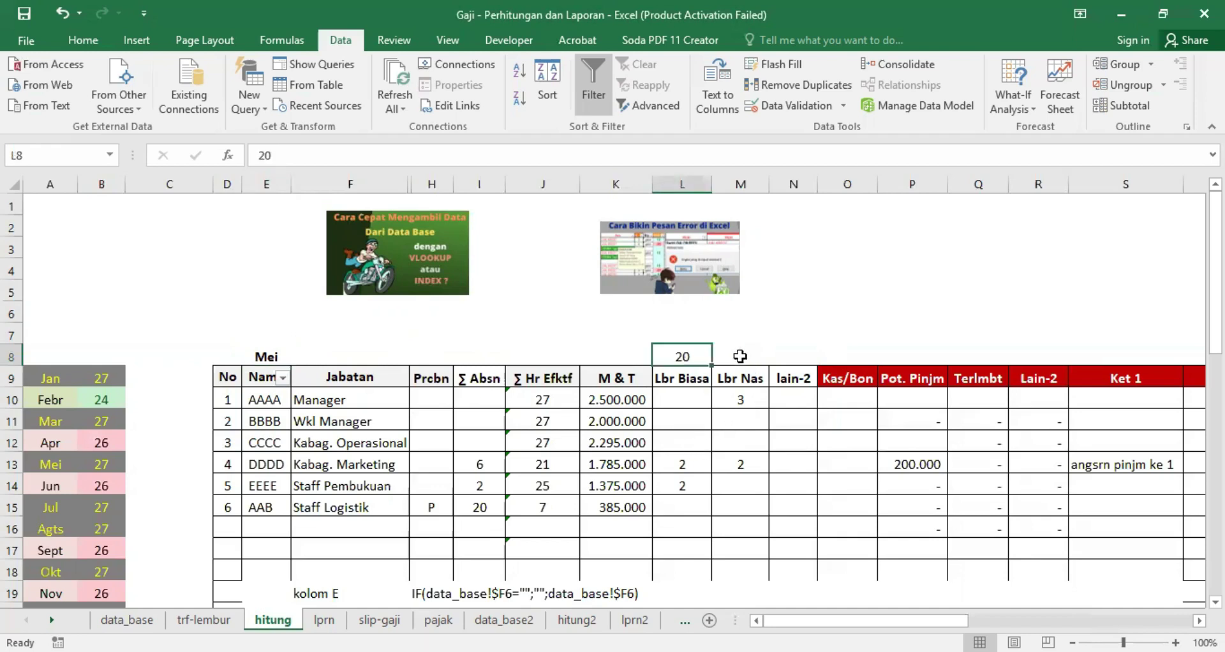
click(740, 356)
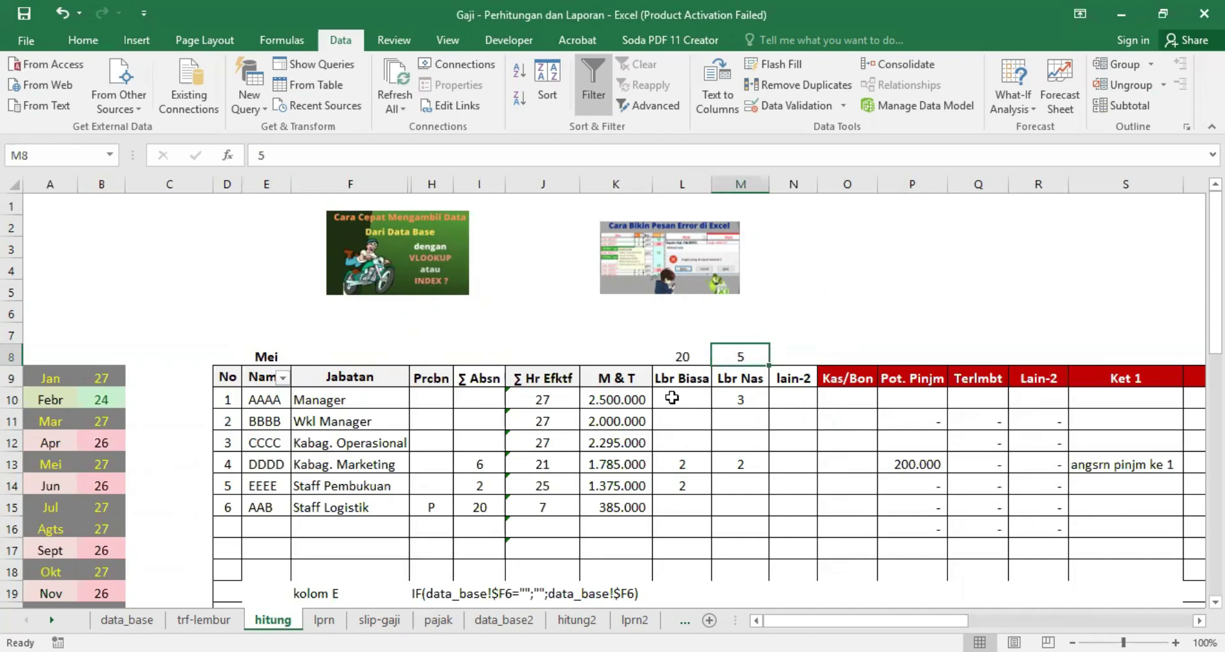
text(5)
click(680, 184)
click(731, 179)
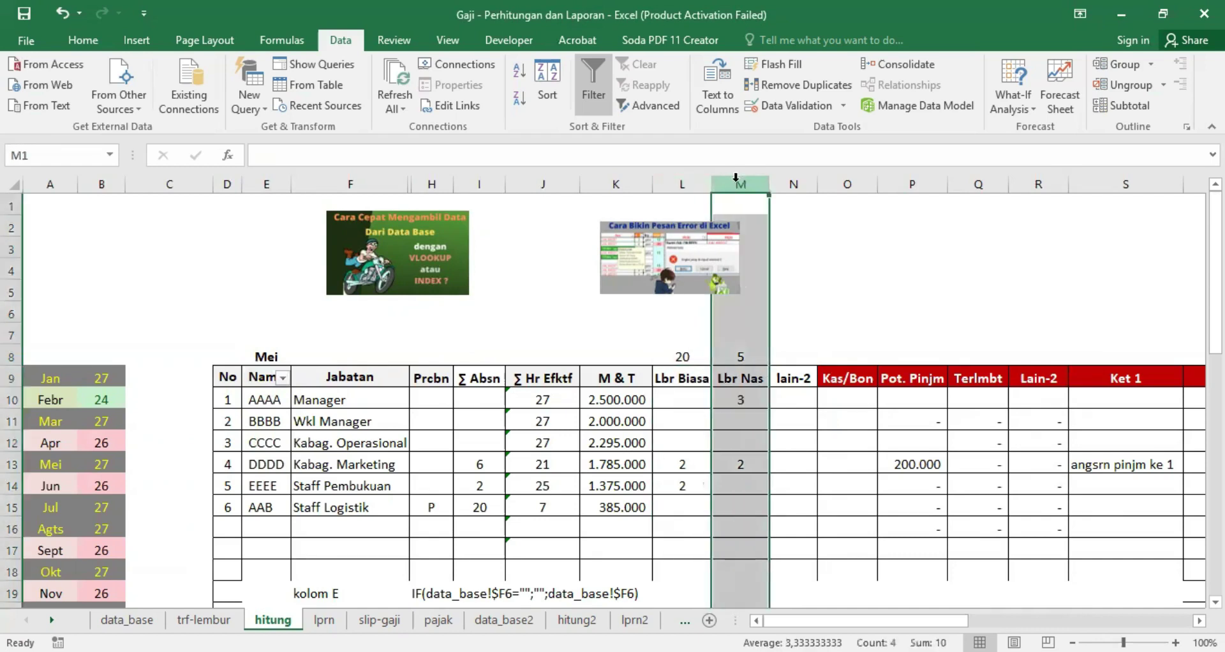
click(680, 397)
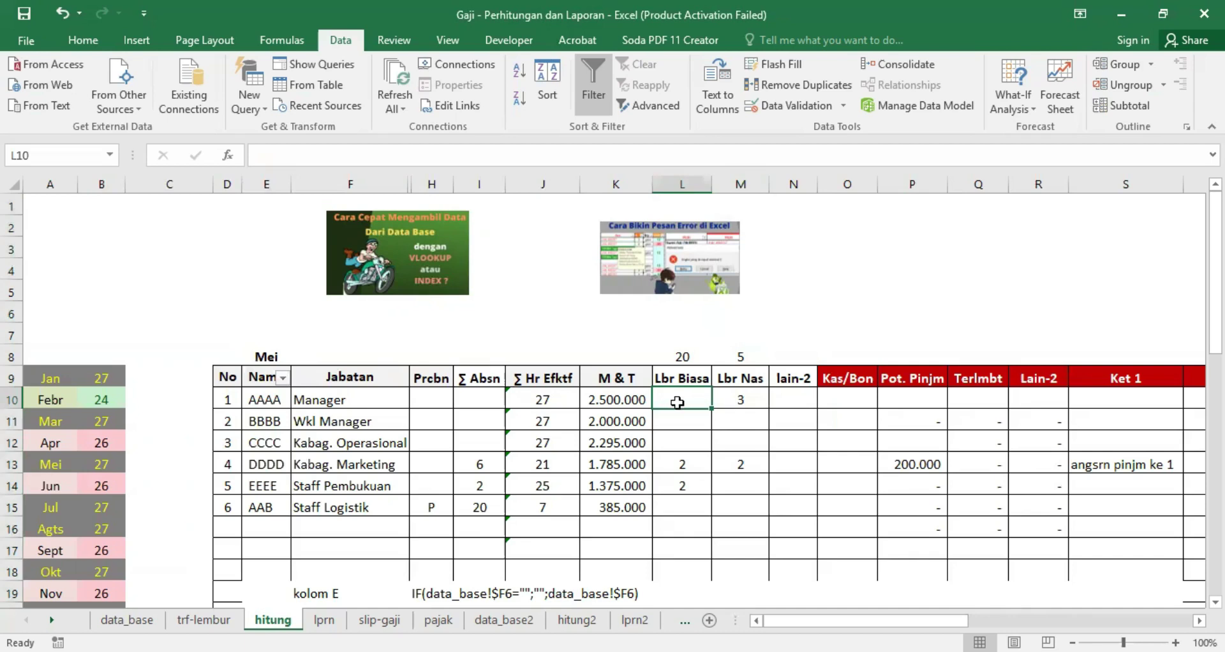
drag(677, 402, 679, 556)
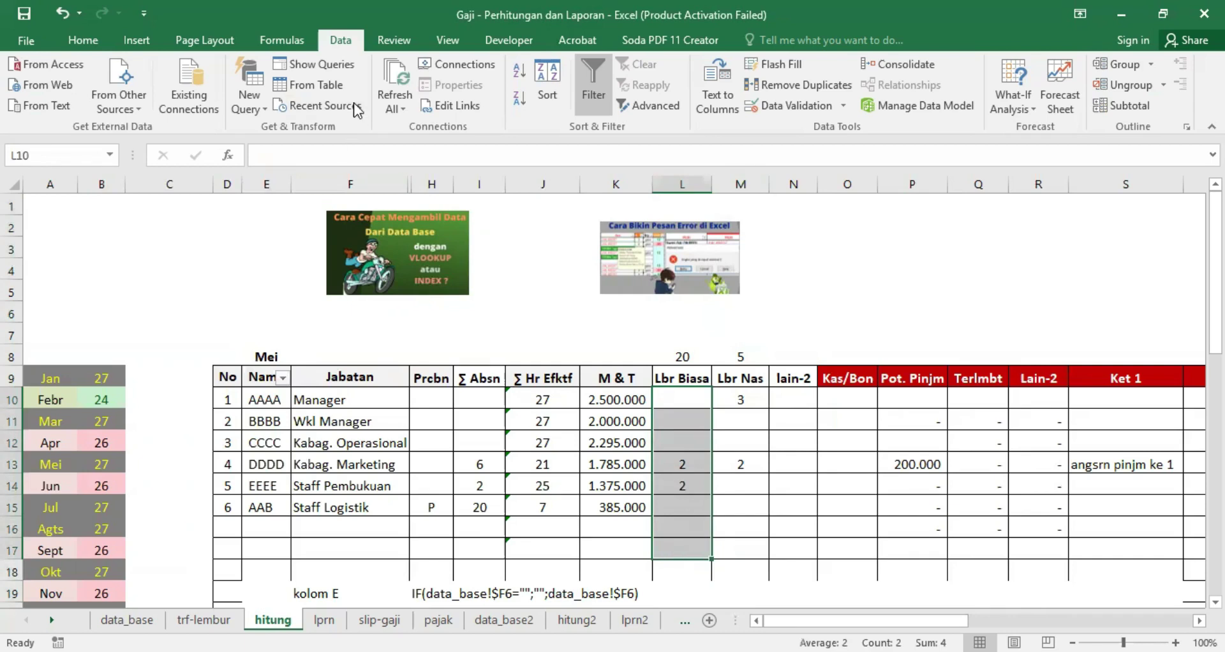
Extend data validation to the selected Lbr Biasa cells, allowing whole numbers from 1 to 20
click(811, 105)
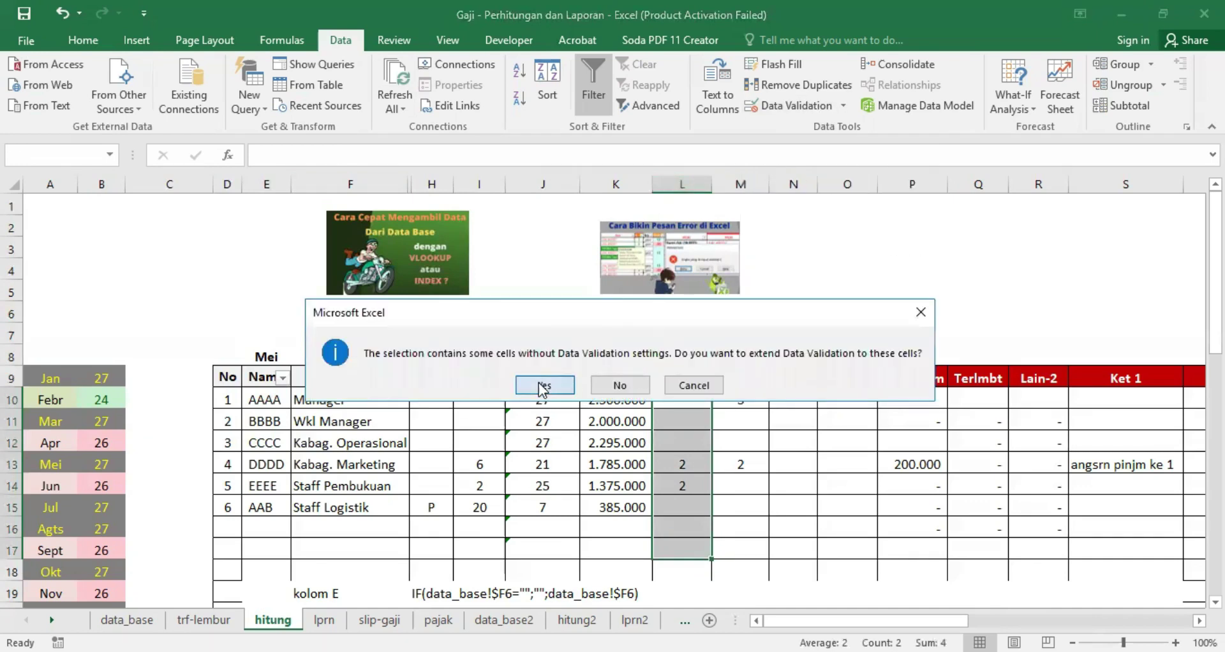
click(542, 385)
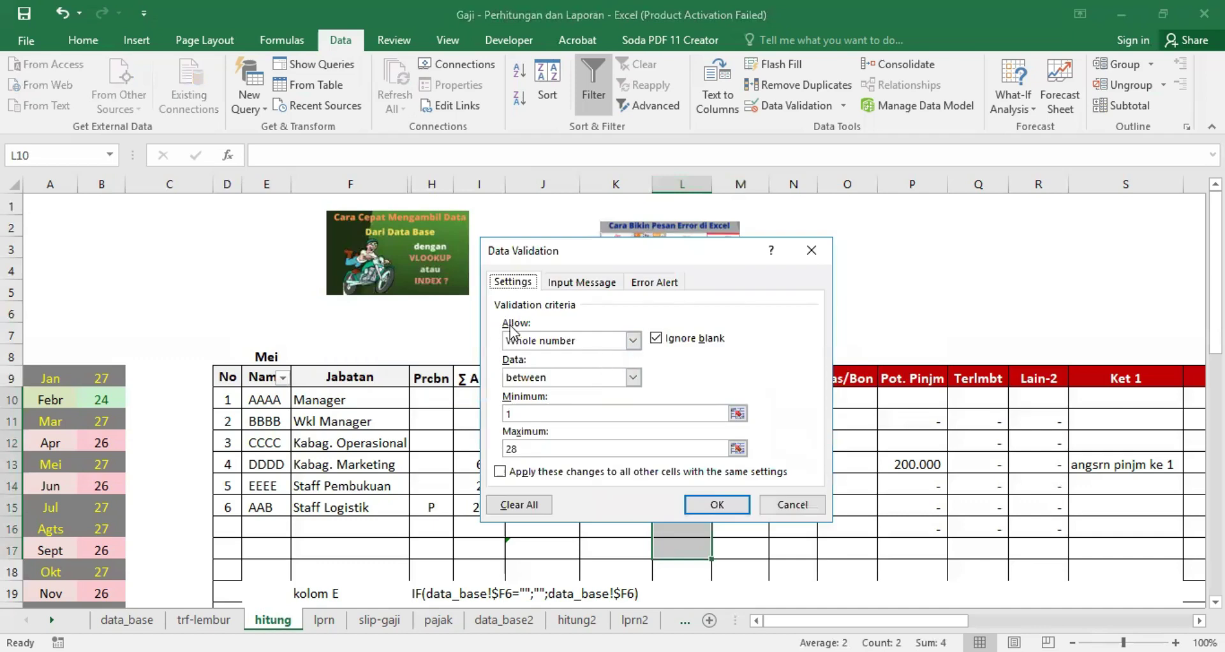
click(632, 342)
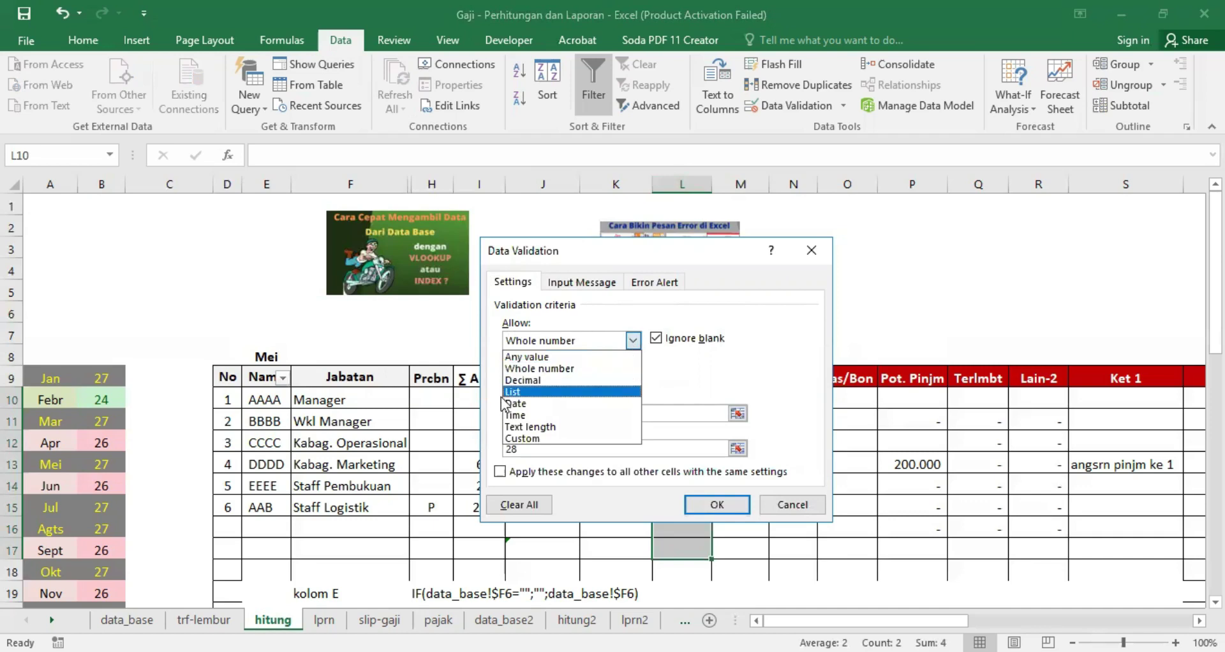
click(567, 369)
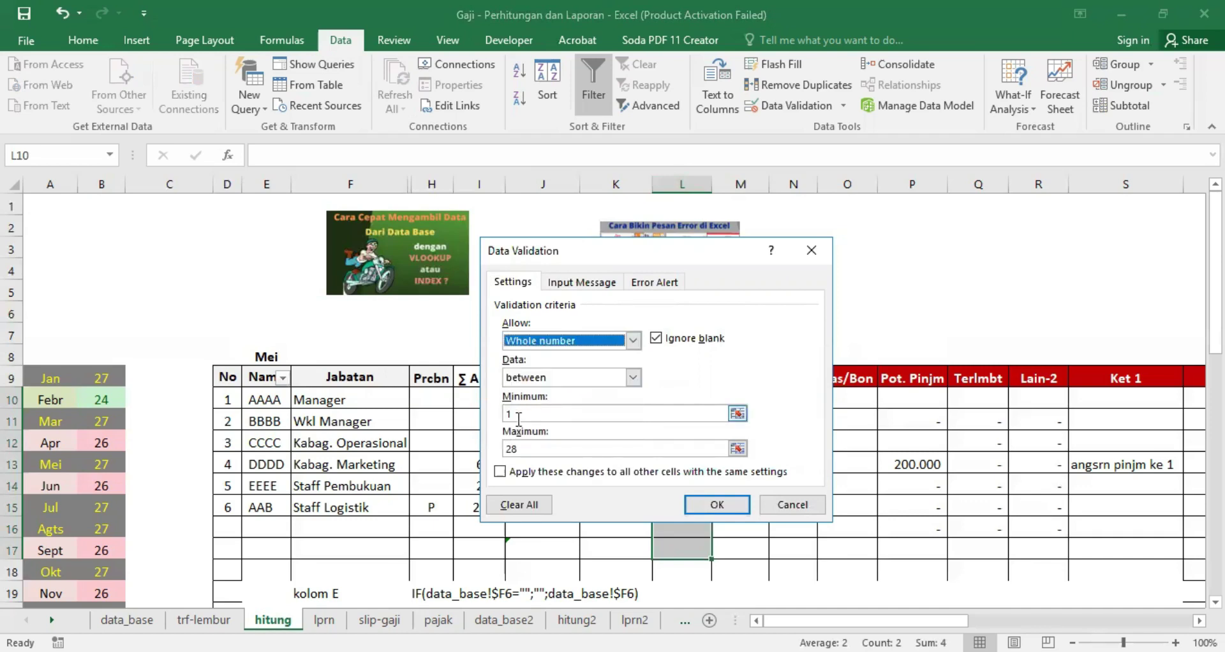
click(518, 415)
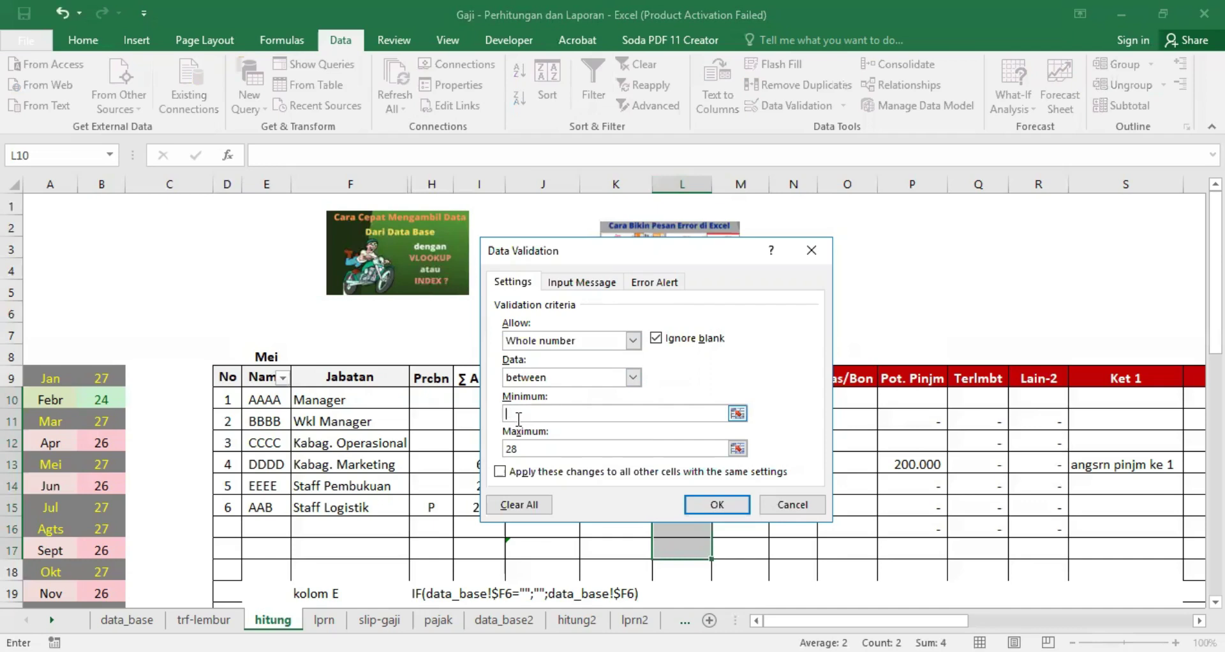
text(1)
click(524, 449)
key(BackSpace)
text(0)
Set the error alert message to 'hanya bisa maks angka 20' and apply the rule
click(571, 284)
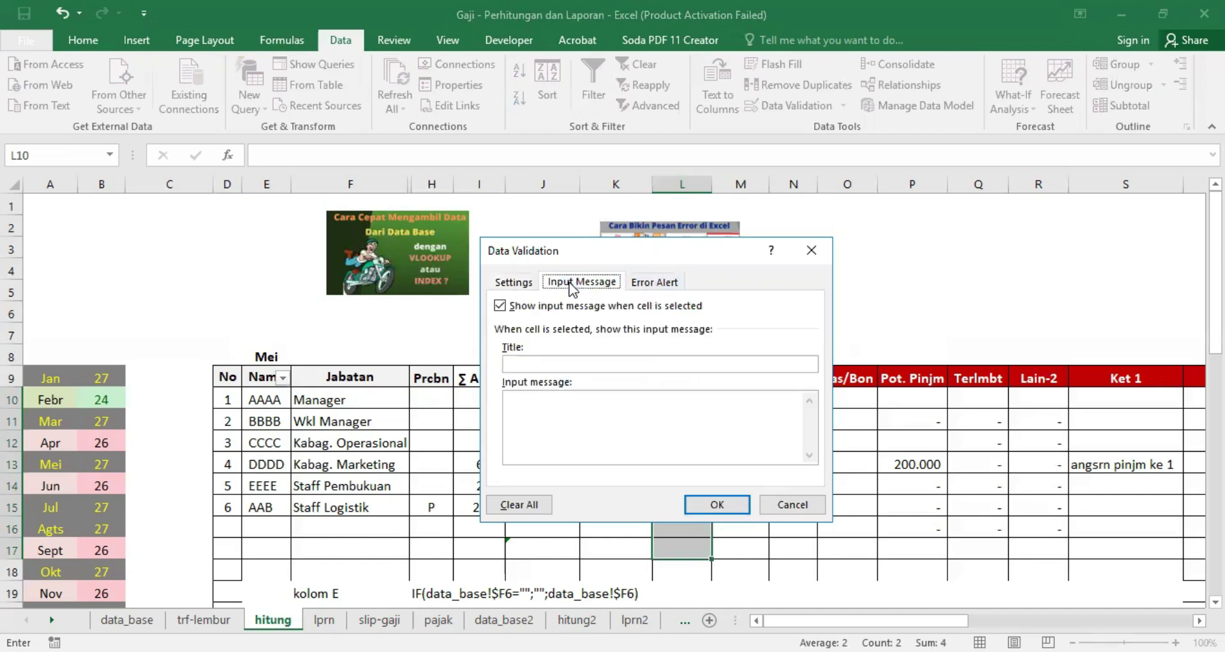
click(660, 281)
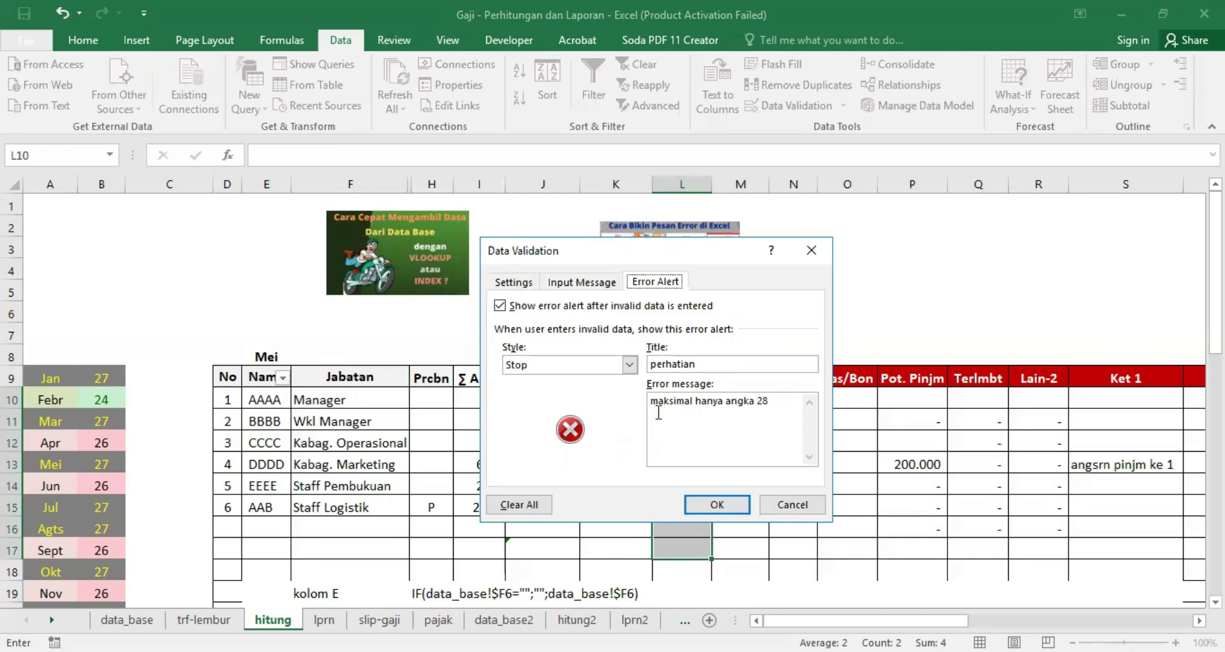
click(780, 406)
key(BackSpace)
text(0)
key(BackSpace)
key(BackSpace)
key(BackSpace)
key(BackSpace)
key(BackSpace)
key(BackSpace)
key(BackSpace)
text(hanya bisa maks)
text(ka 2)
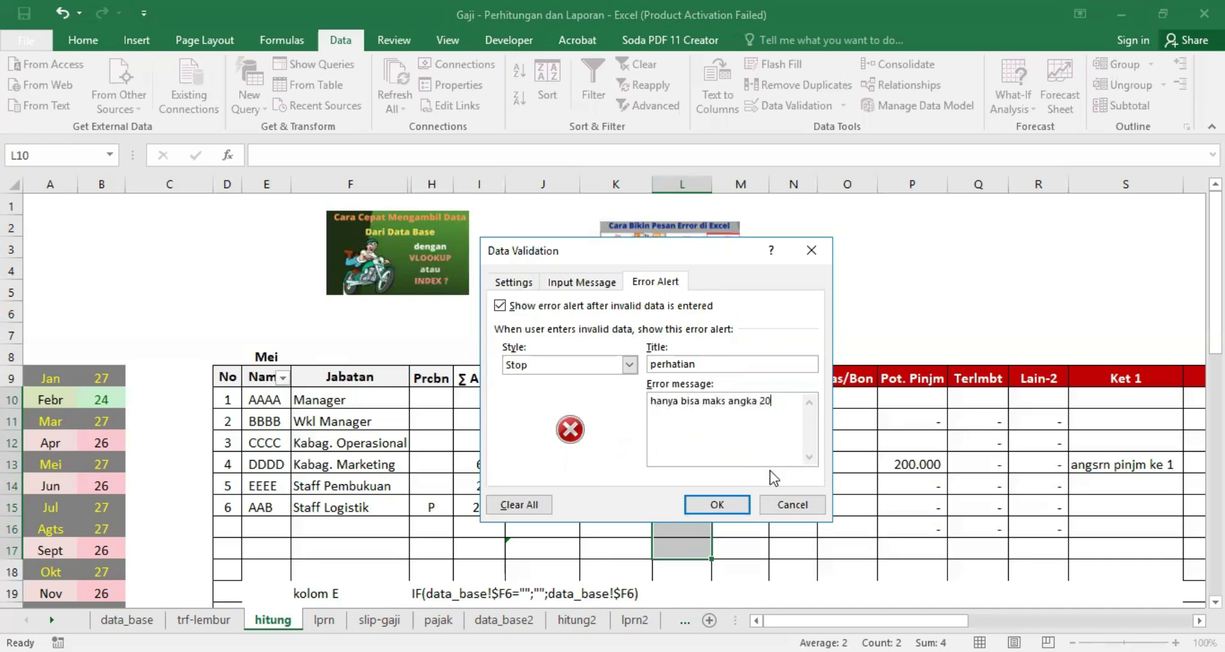
click(714, 502)
Test L10 with 21 and then 24, both rejected, cancelling so L10 stays empty
click(685, 401)
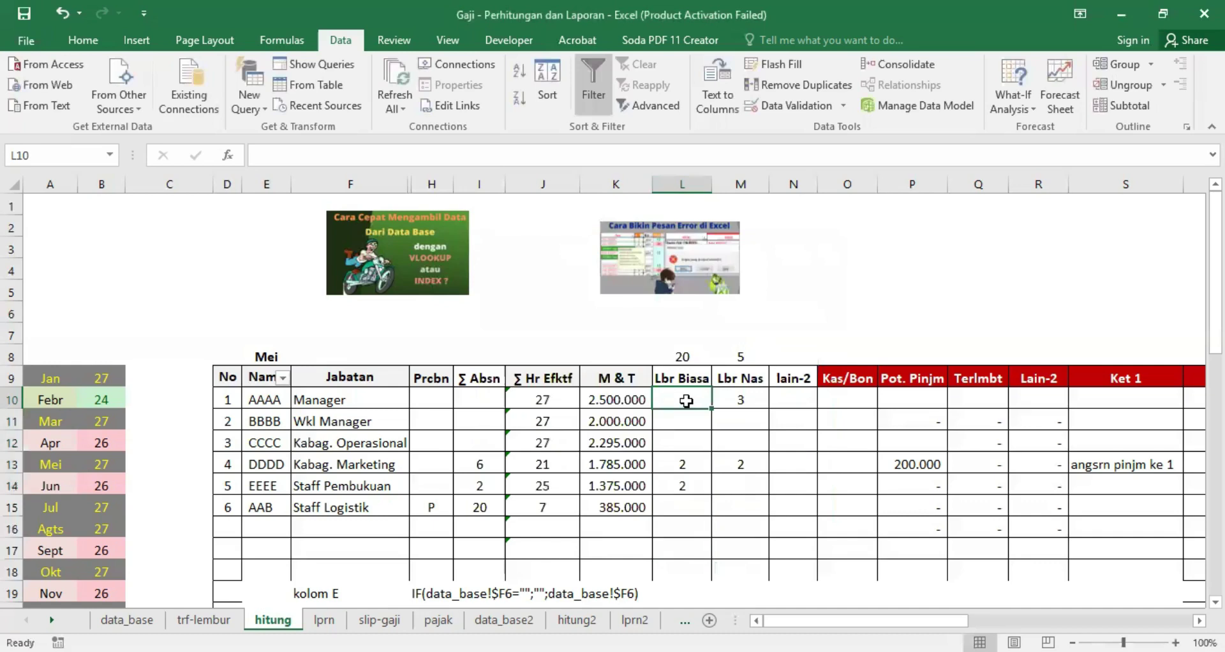
text(21)
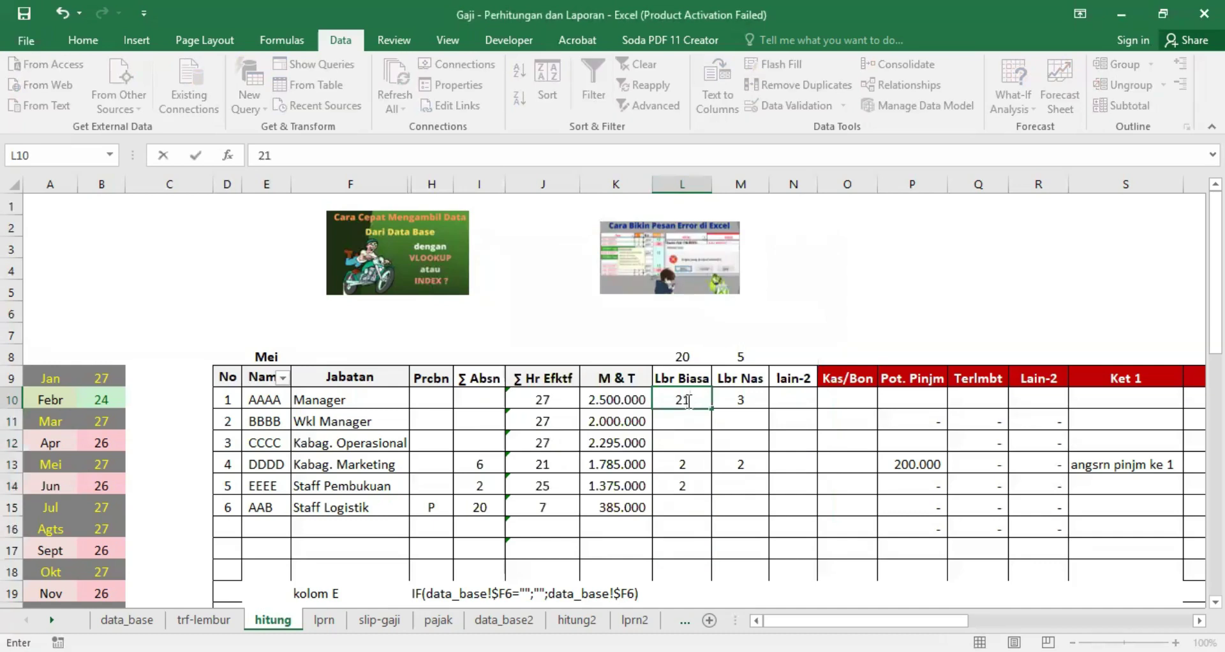
key(Return)
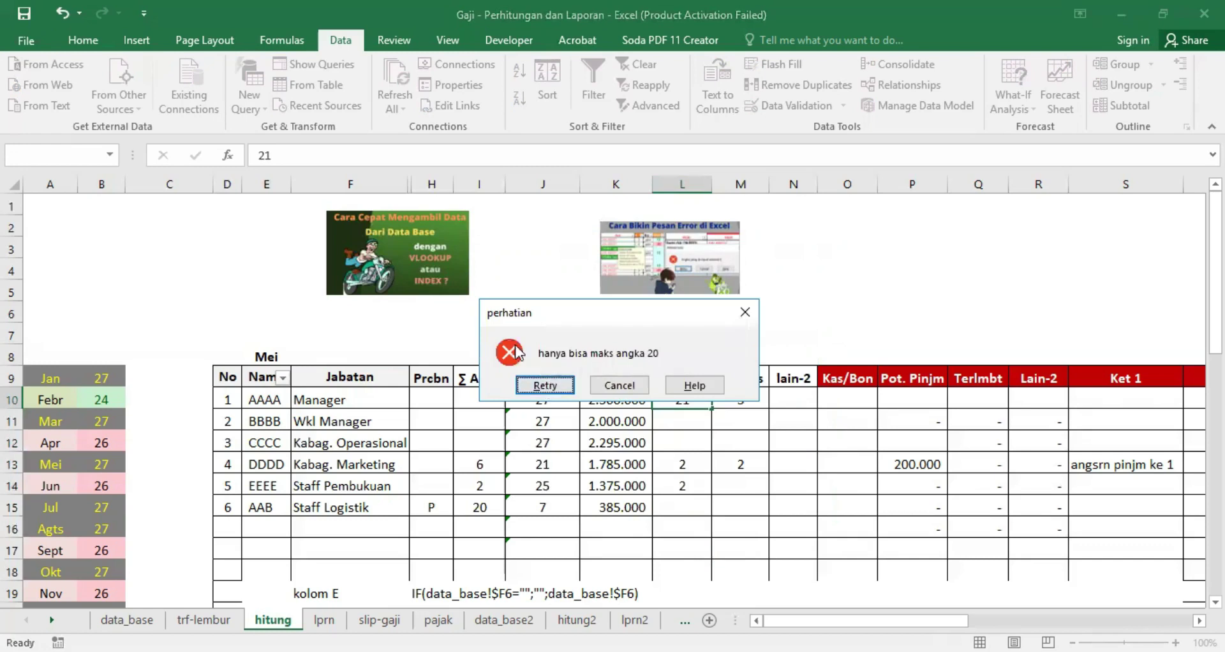
click(542, 387)
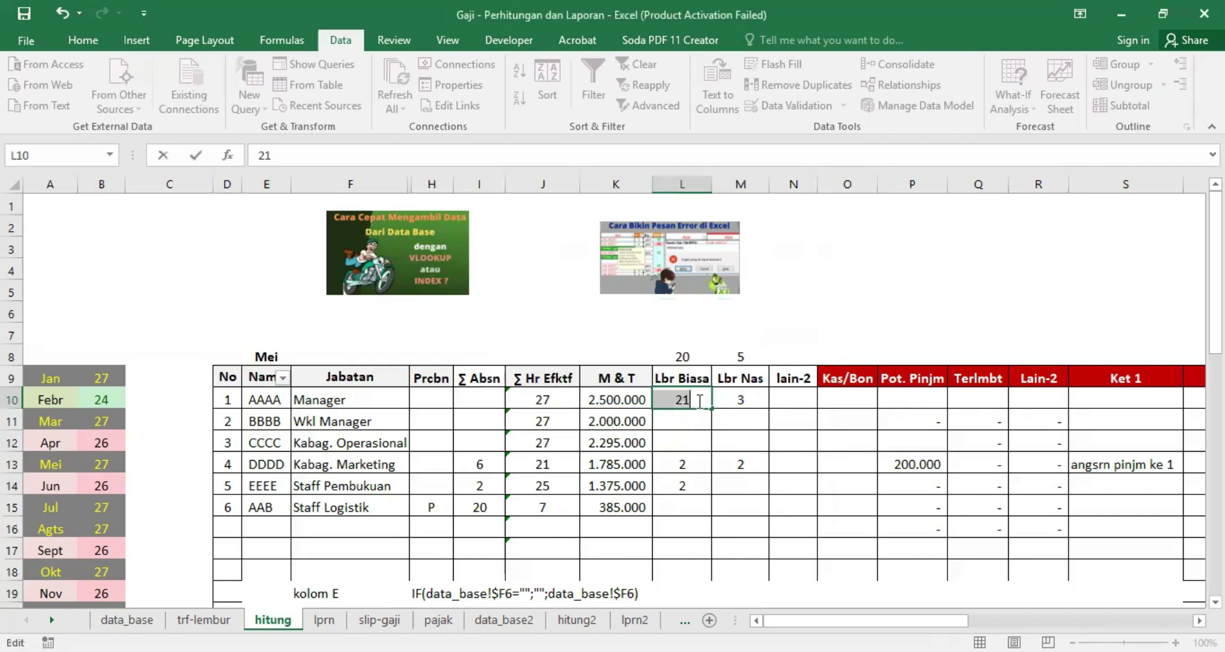
click(700, 401)
key(BackSpace)
key(BackSpace)
text(24)
key(Return)
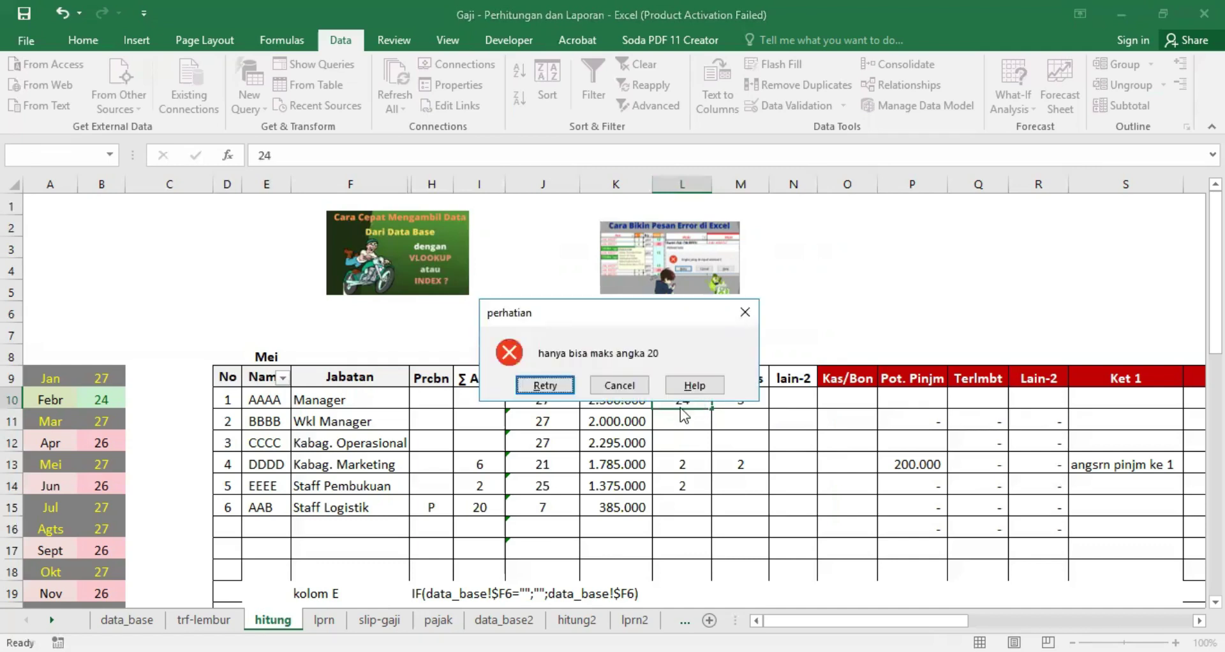
click(632, 386)
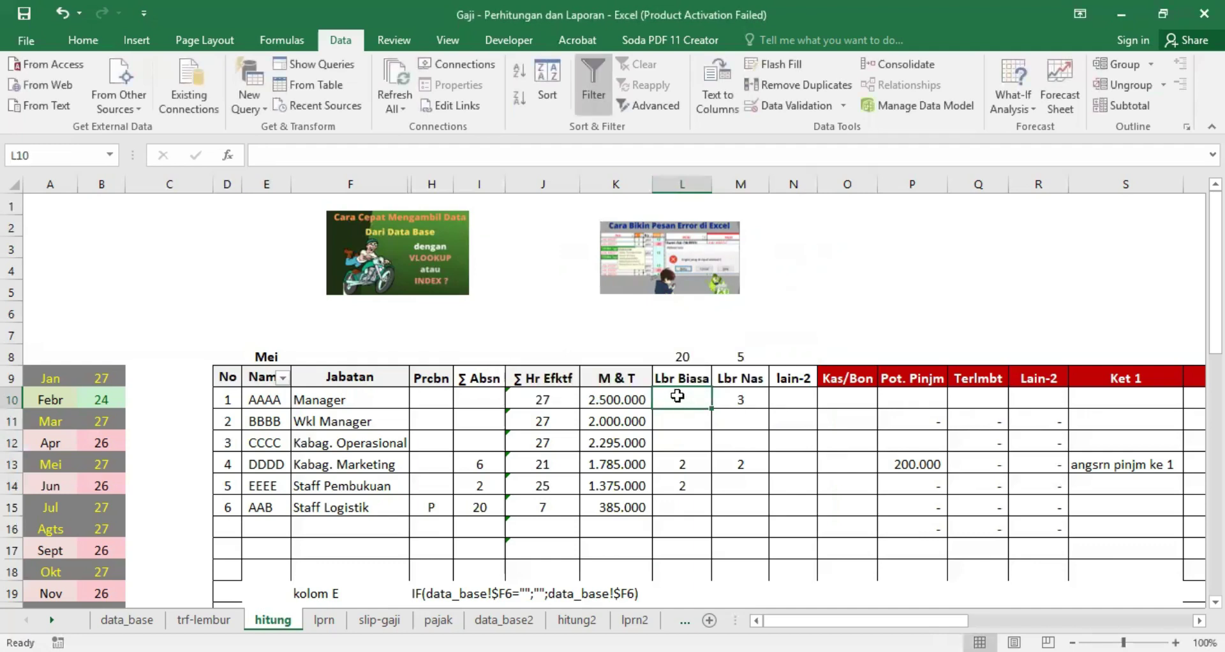
Enter 22 in L10, correct it to the accepted 20, then clear L10
click(675, 418)
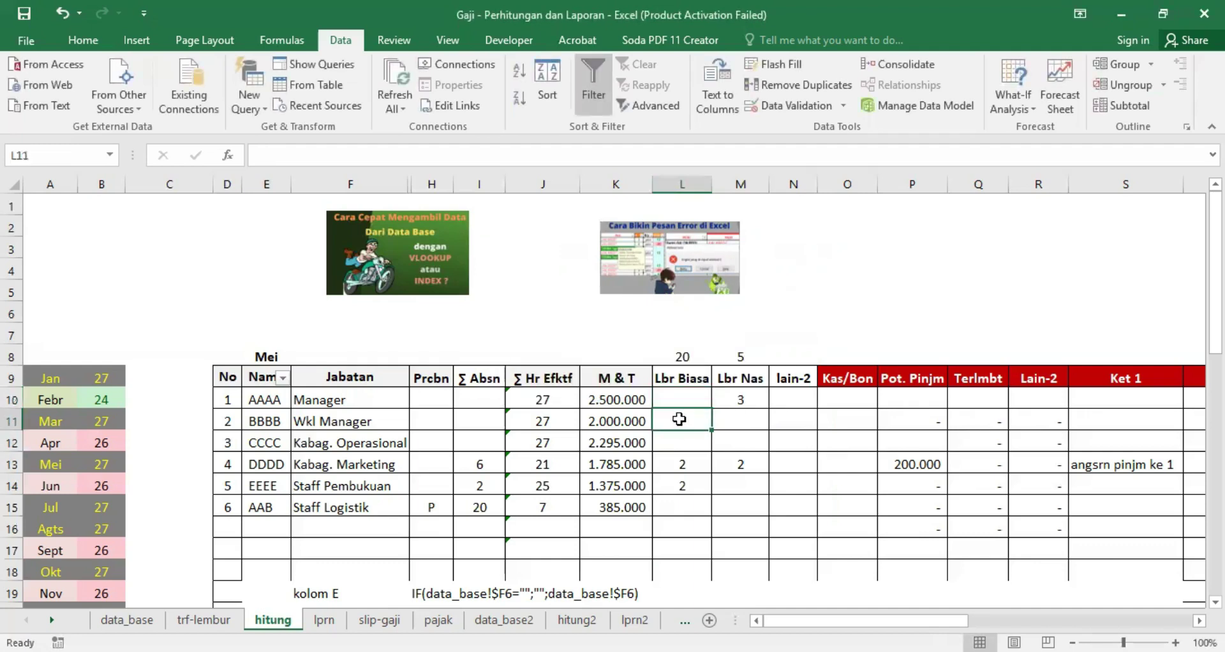
click(679, 394)
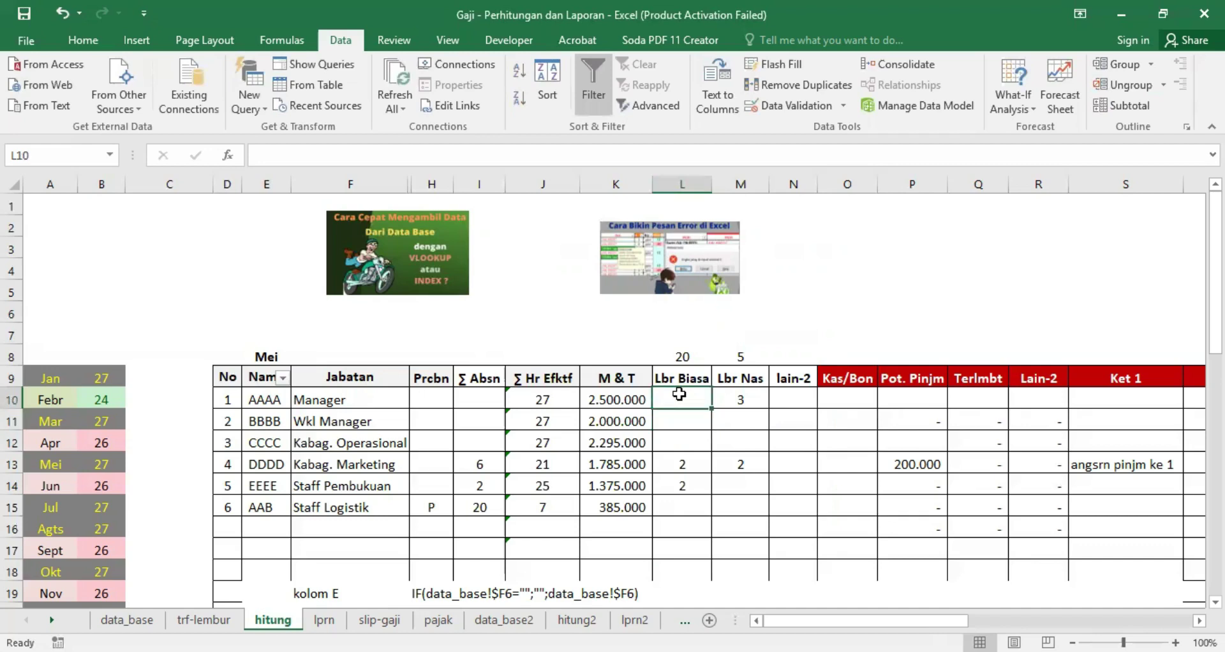
text(22)
key(Return)
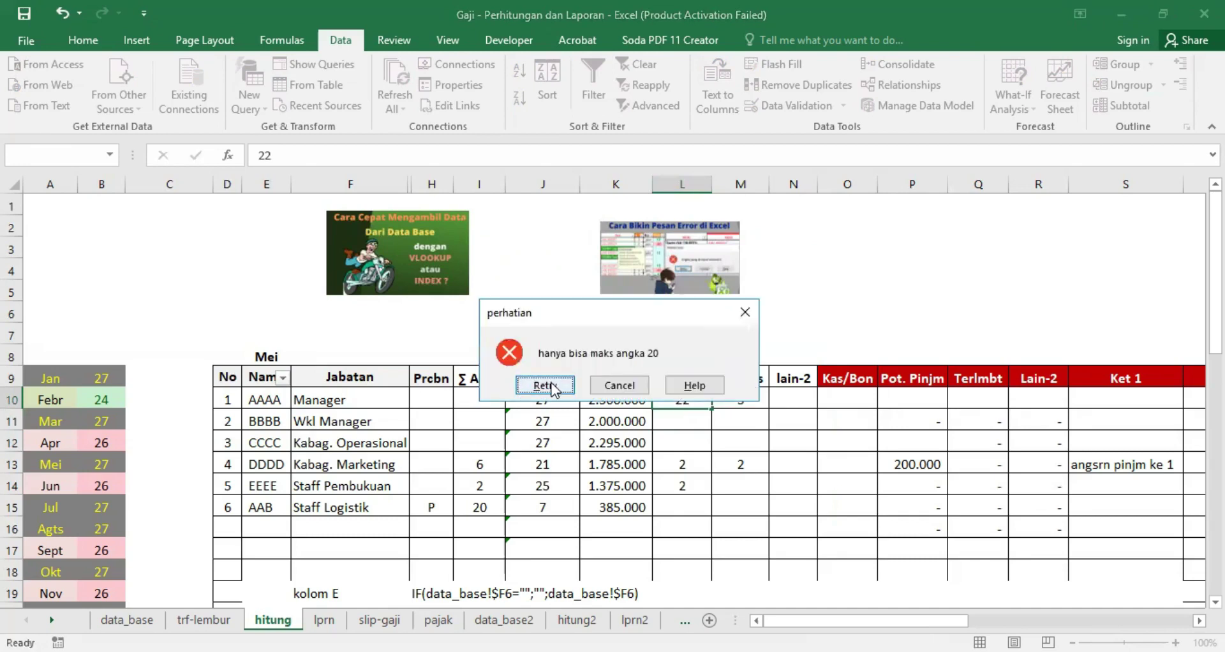
click(551, 387)
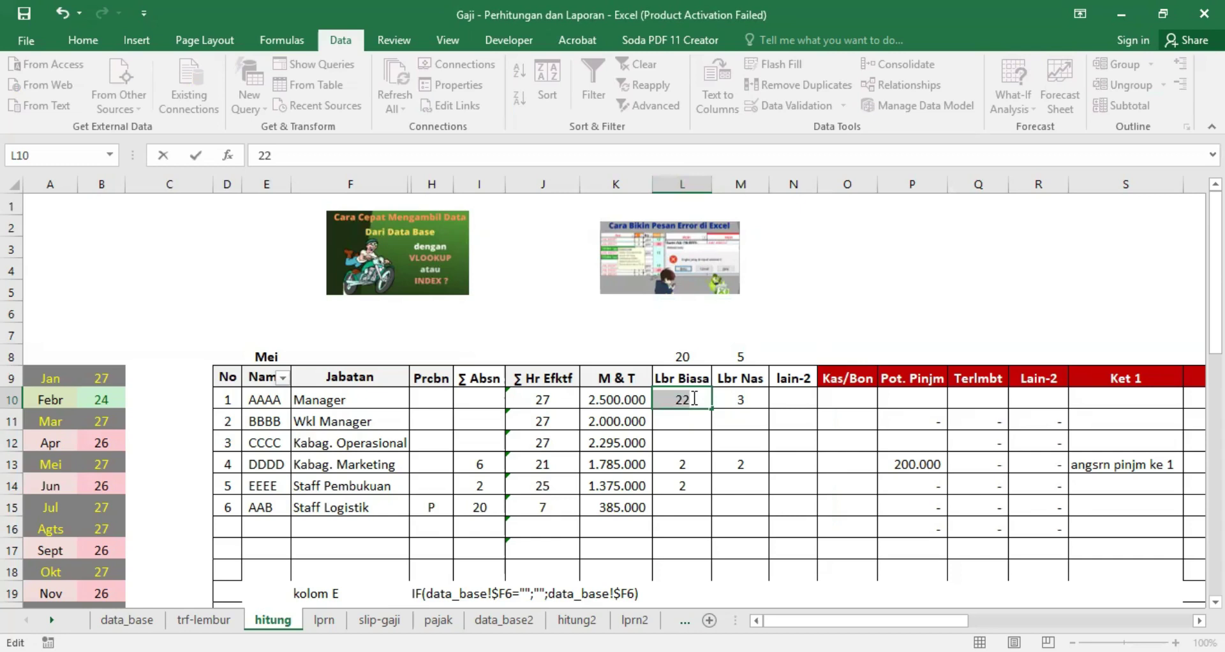
key(BackSpace)
text(0)
key(Return)
click(694, 397)
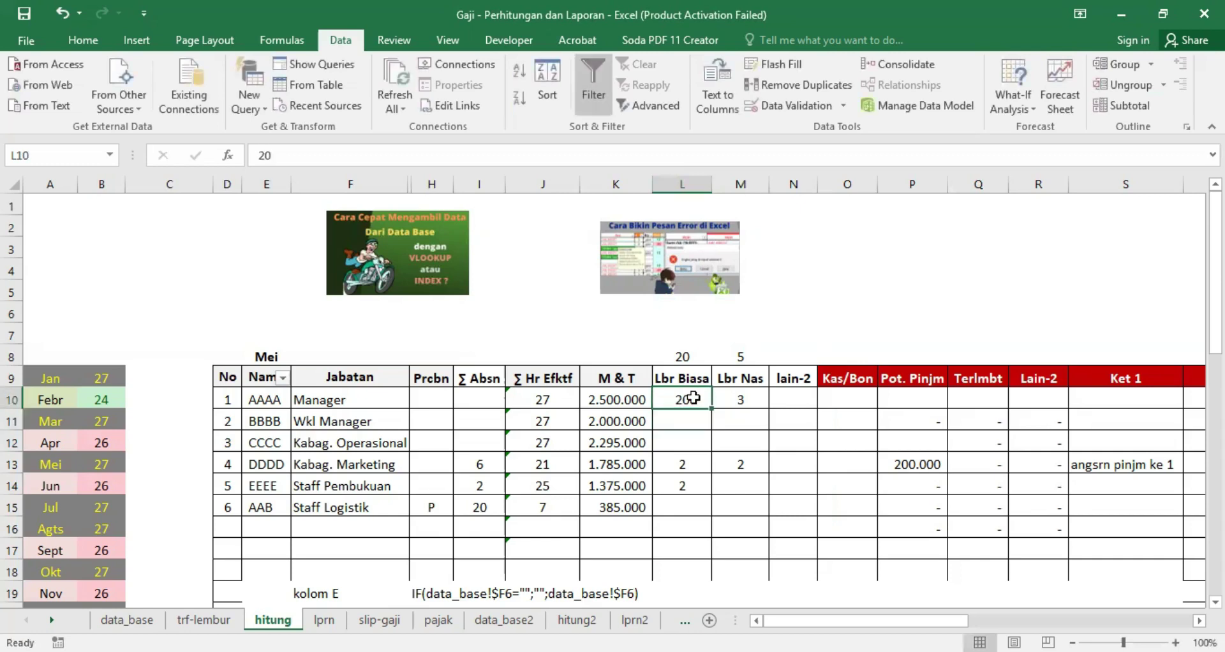
key(Delete)
Try 25 in L13 and cancel the error so the cell keeps 2
click(683, 464)
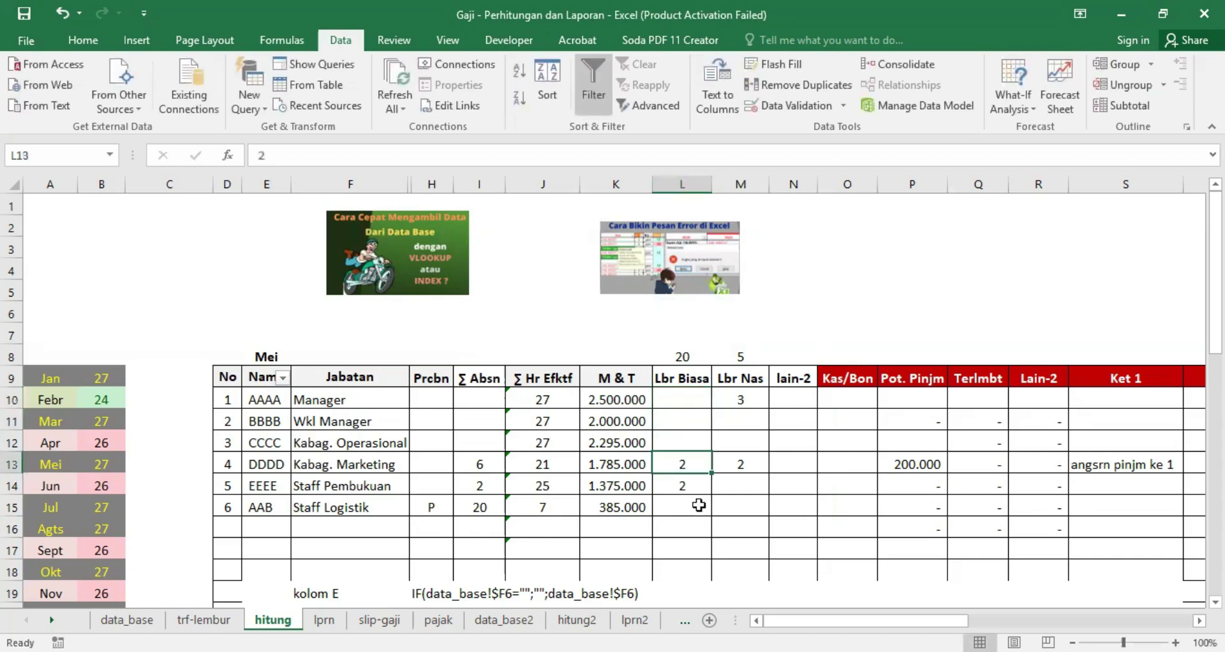
text(25)
key(Return)
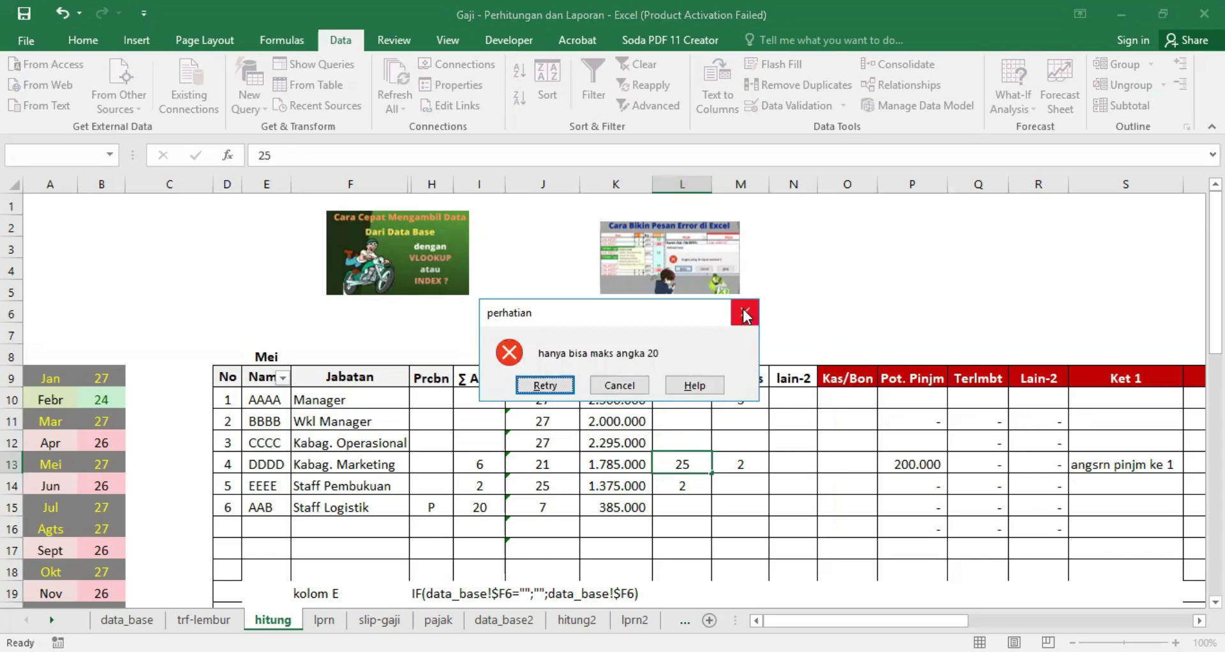
click(744, 312)
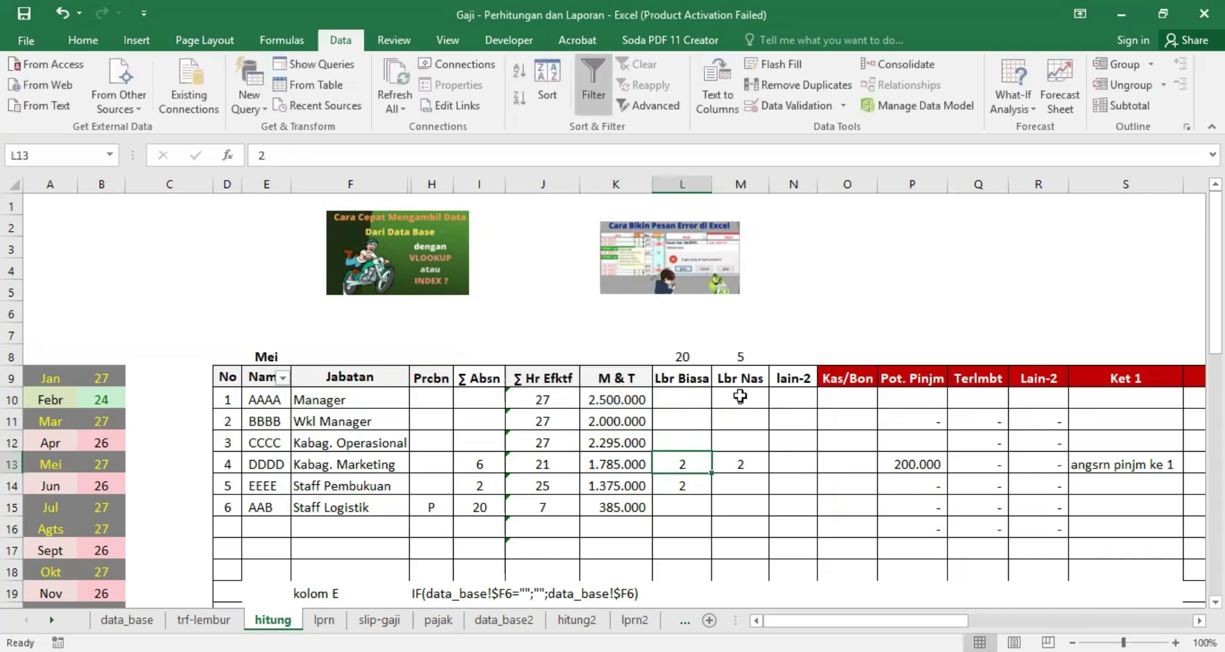
Select the Lbr Nas cells M10 through M18 and open Data Validation
click(740, 397)
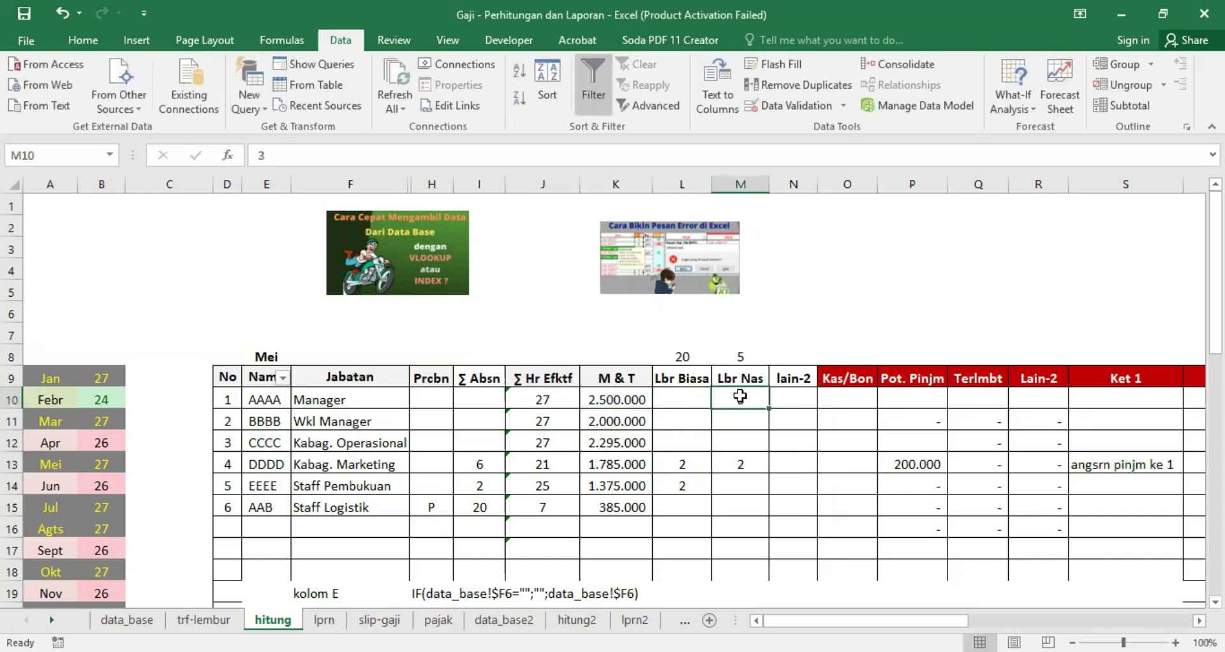
drag(740, 396, 742, 569)
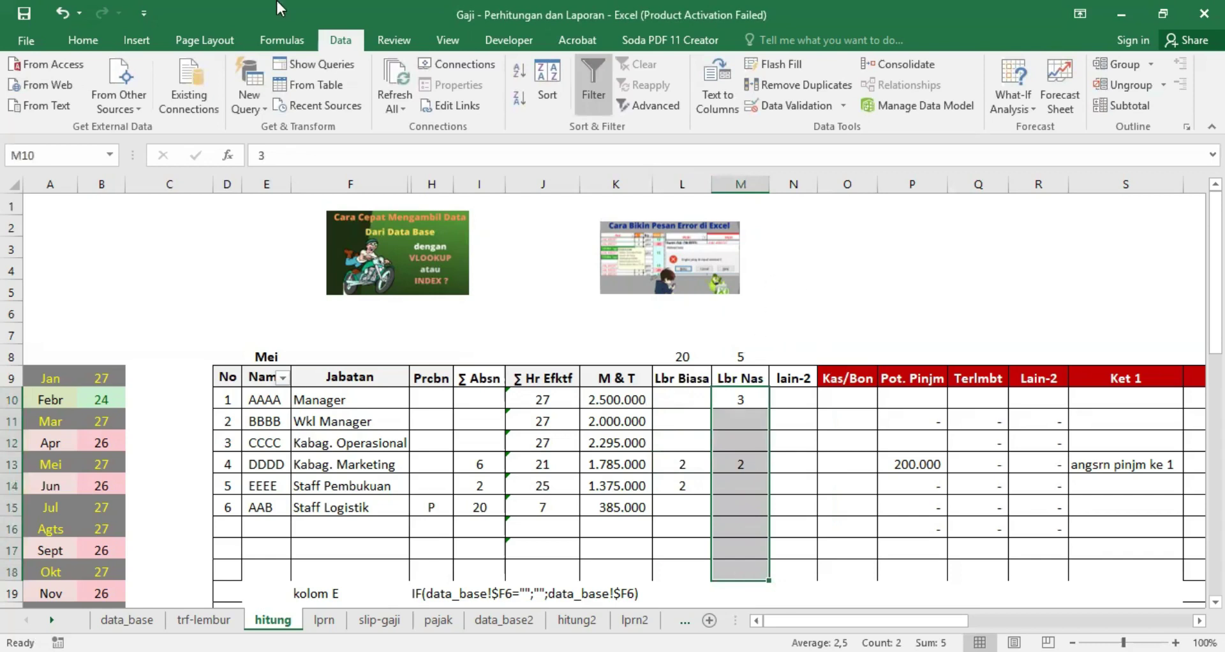
click(812, 102)
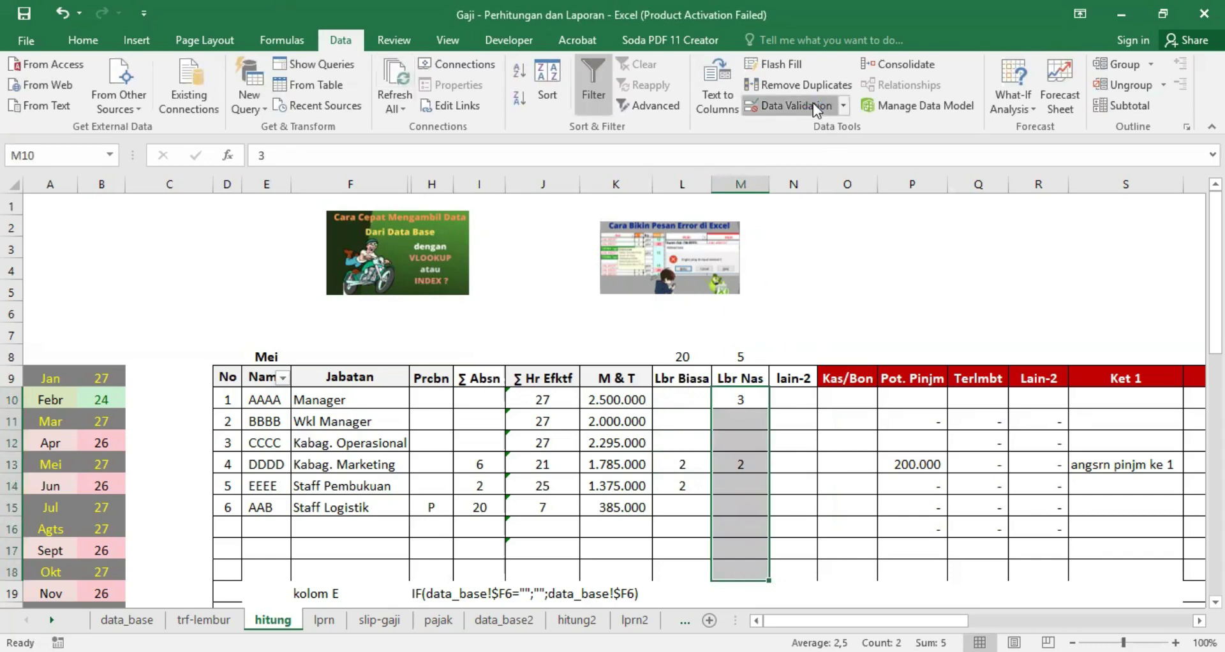
Continue past the mixed-validation warning and allow only whole numbers from 1 to 5 in M10:M18
click(583, 390)
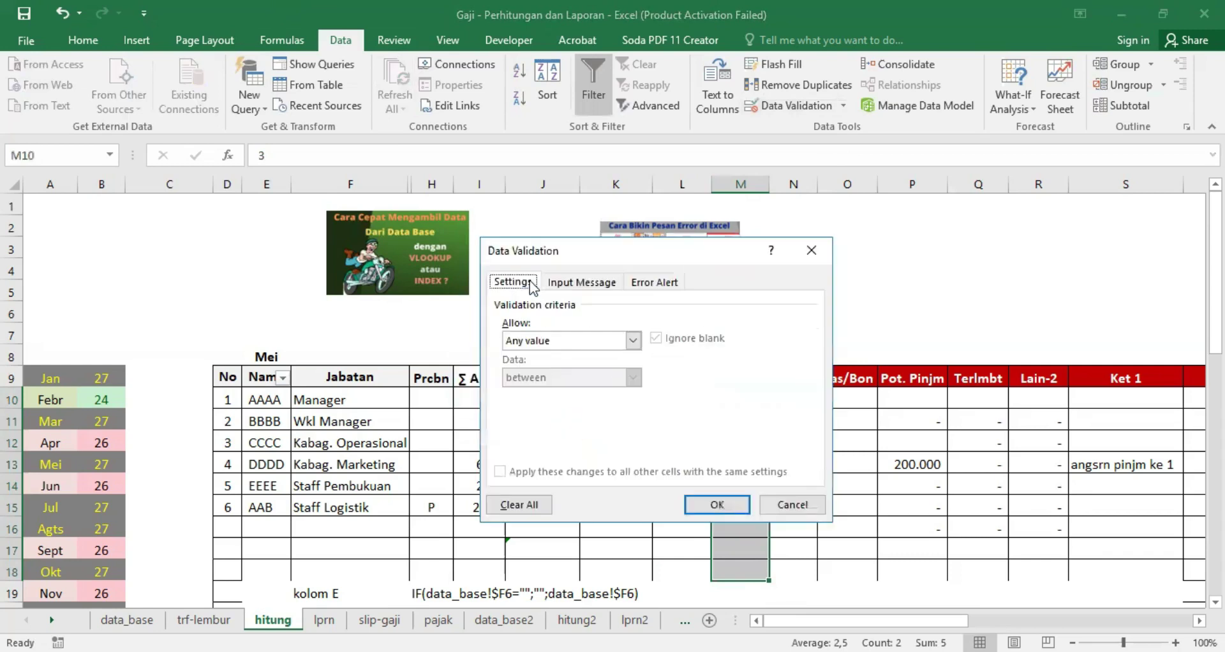
click(631, 339)
click(547, 369)
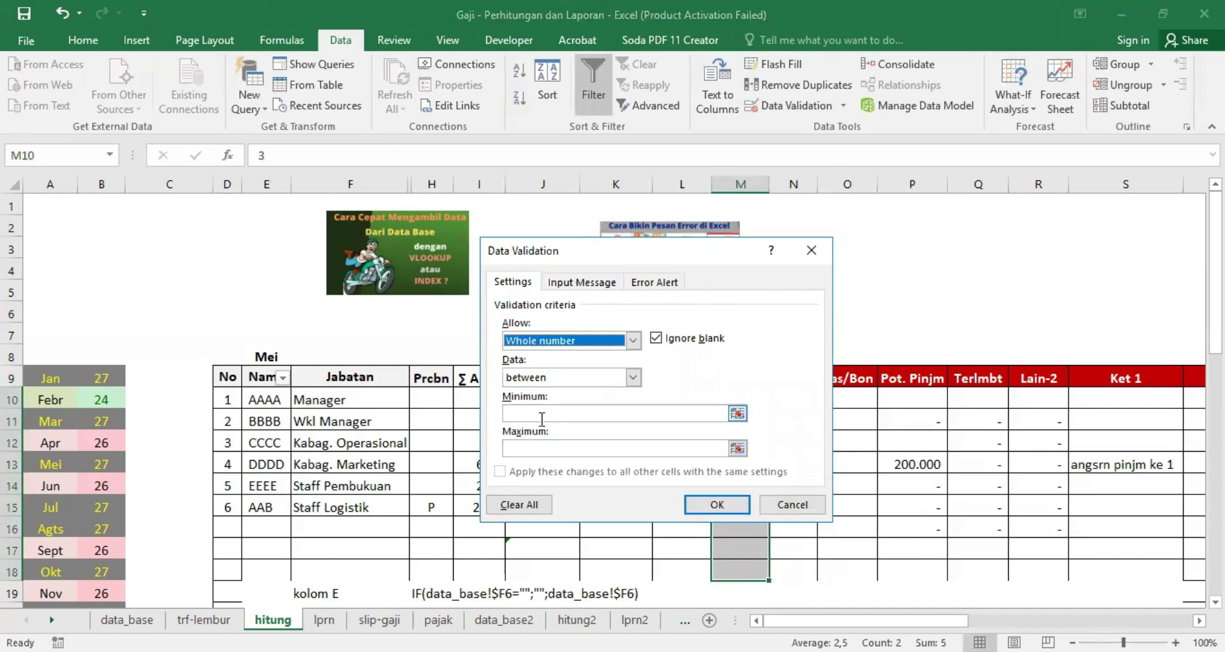
click(534, 416)
text(1)
click(535, 448)
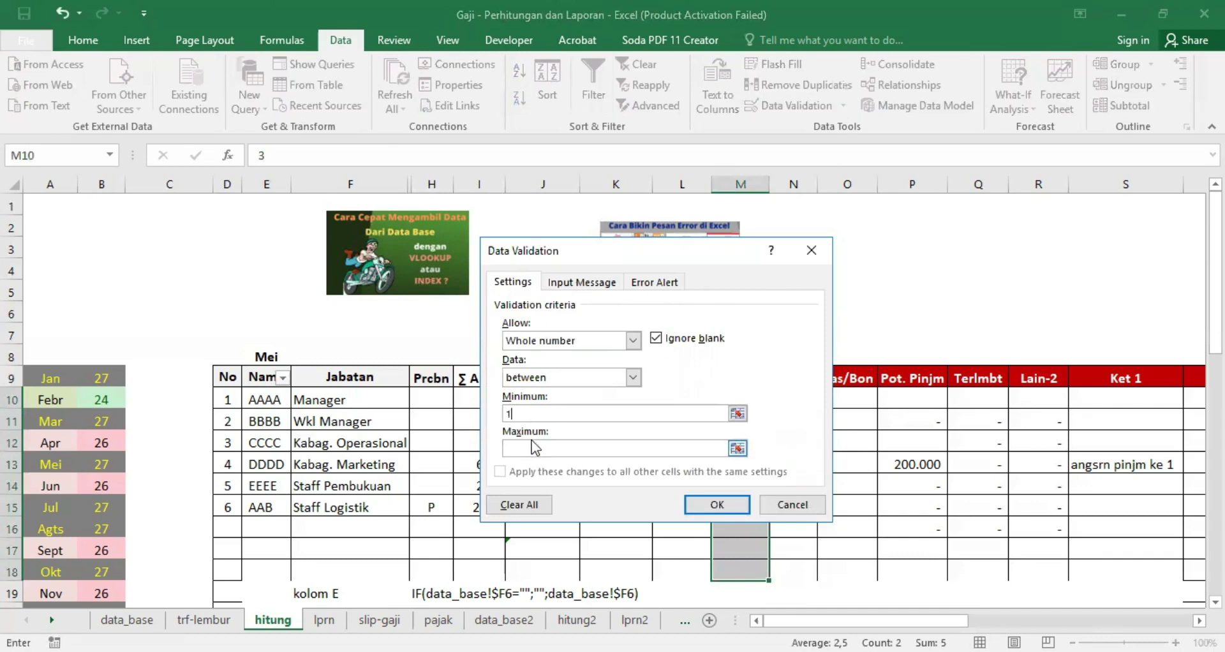
drag(603, 257, 953, 265)
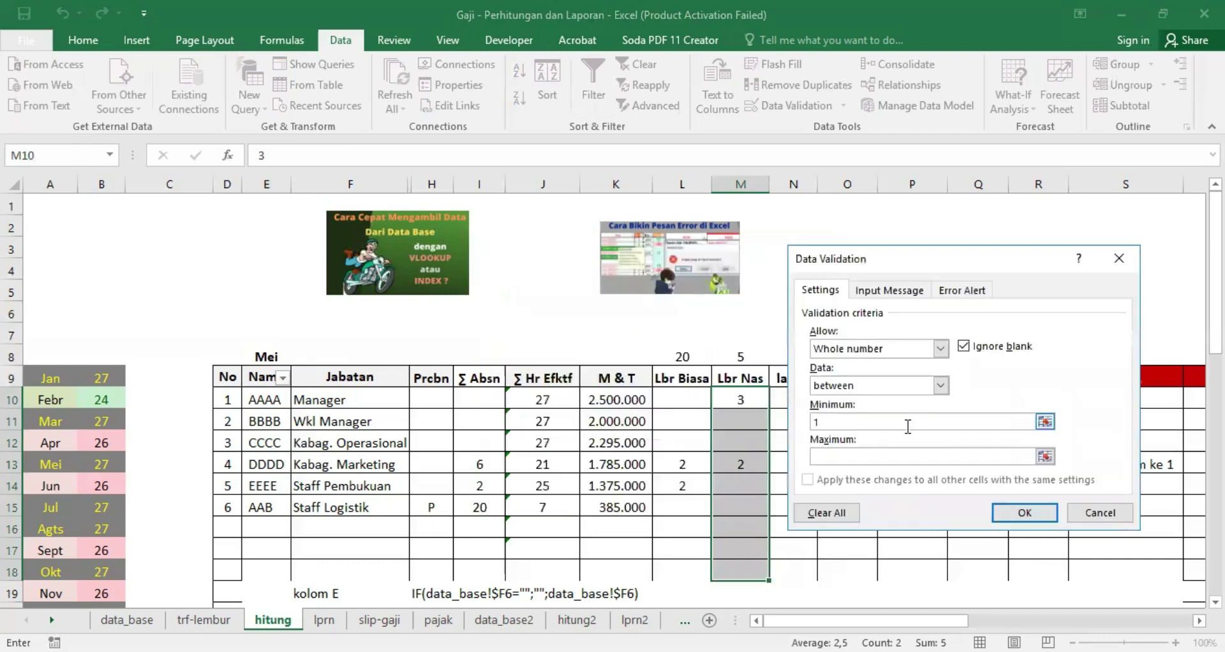
text(5)
click(962, 290)
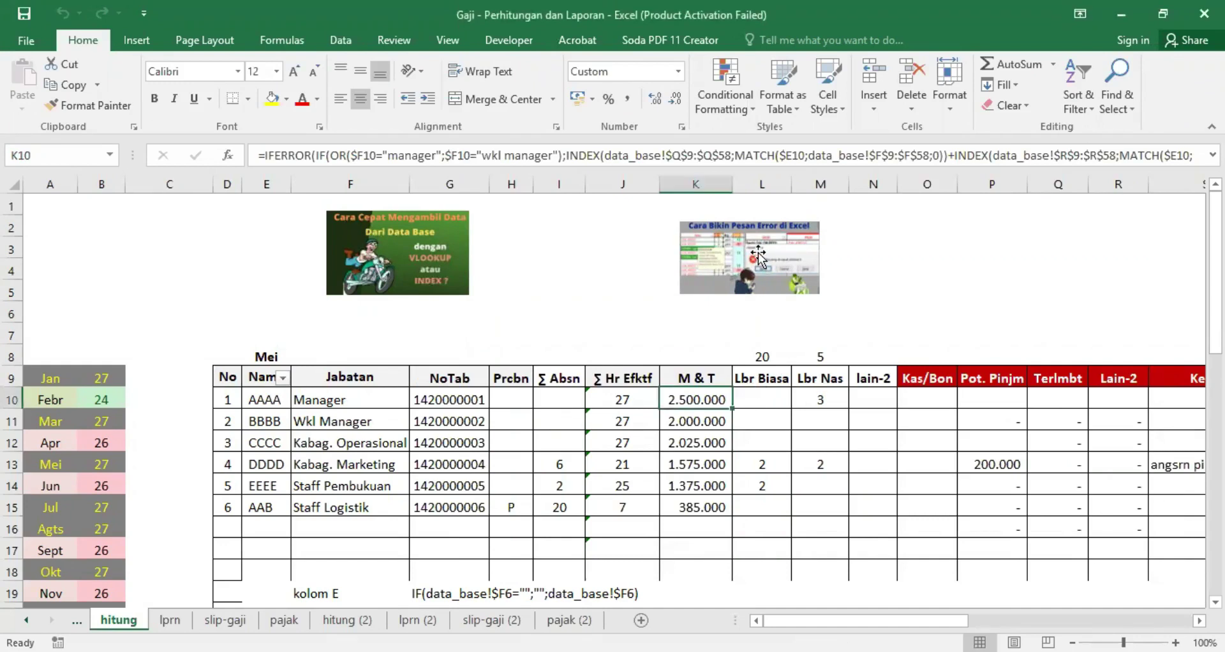
Keep the Stop alert titled 'perhatian' reading 'hanya bisa maks angka 20' and apply the validation
click(735, 258)
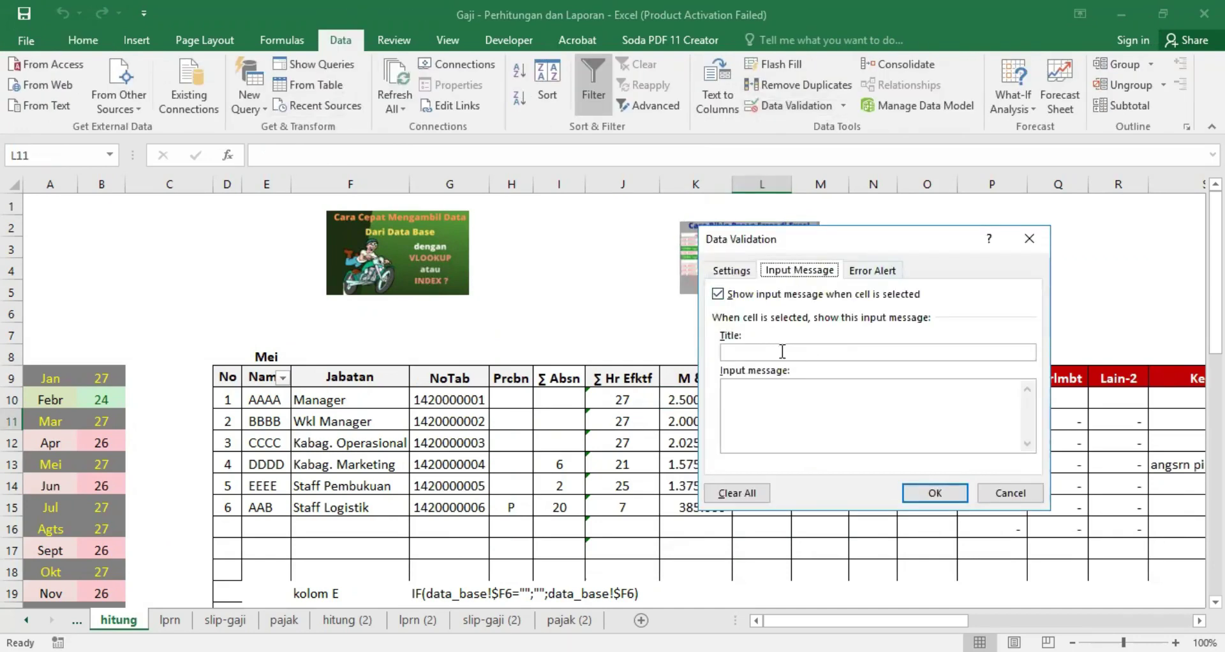
click(871, 271)
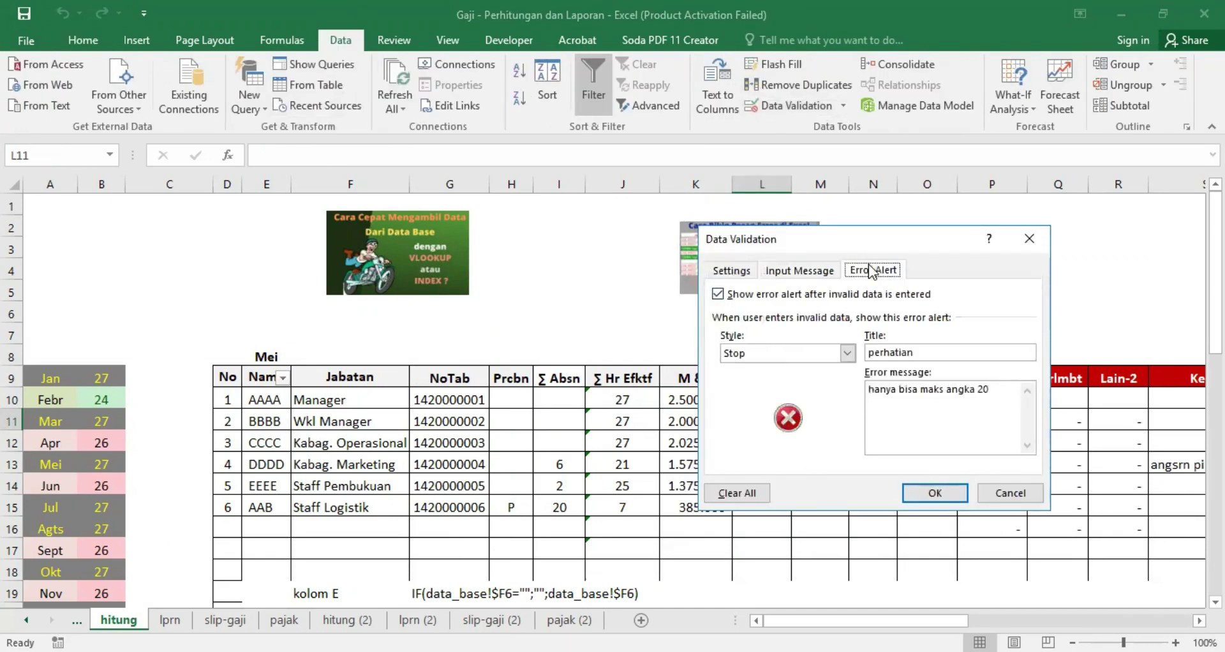
click(847, 353)
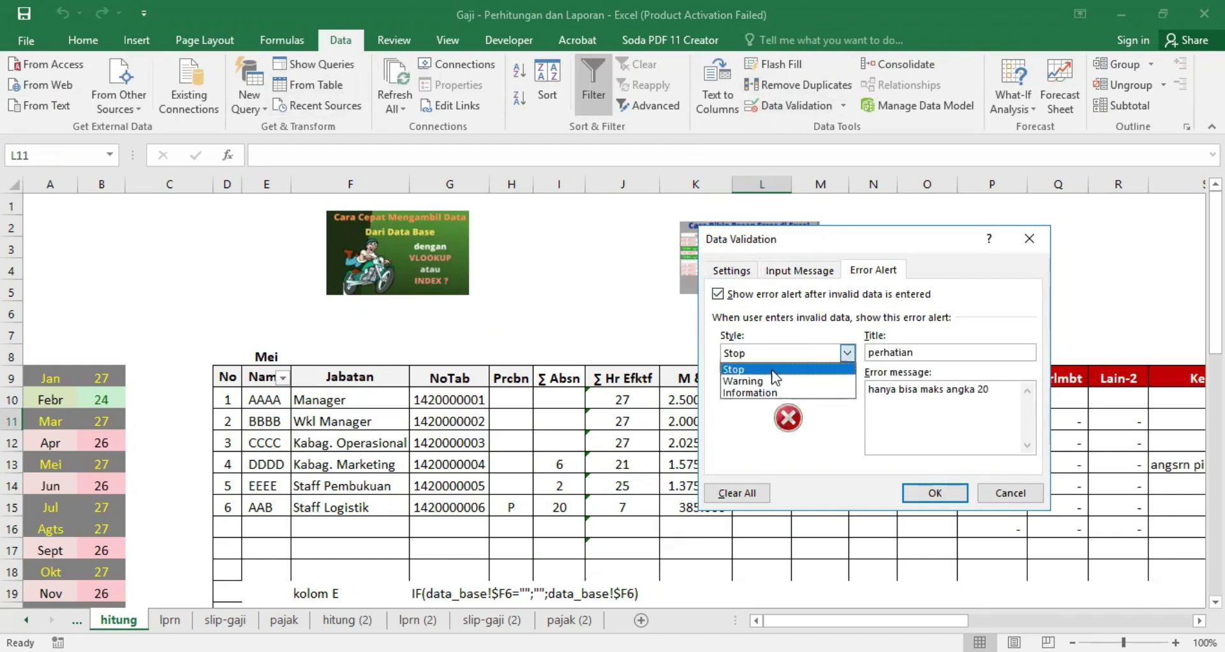
click(770, 370)
click(938, 494)
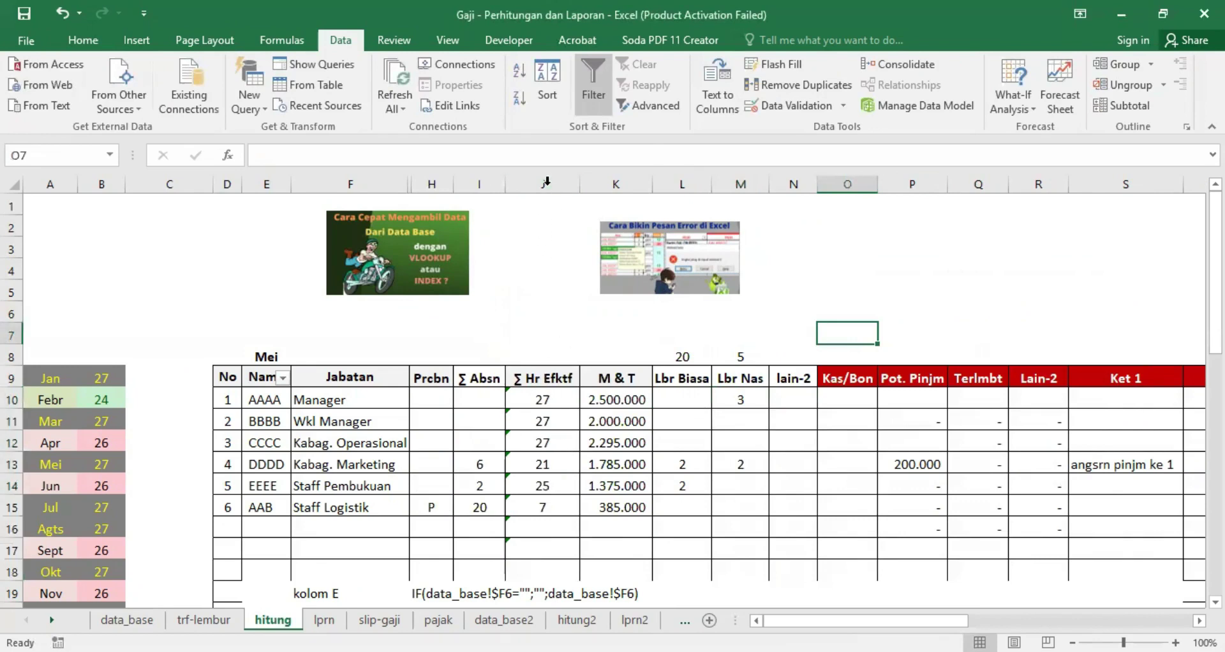
Hide columns J and K, then column F, and go to the lprn sheet
drag(543, 184, 605, 183)
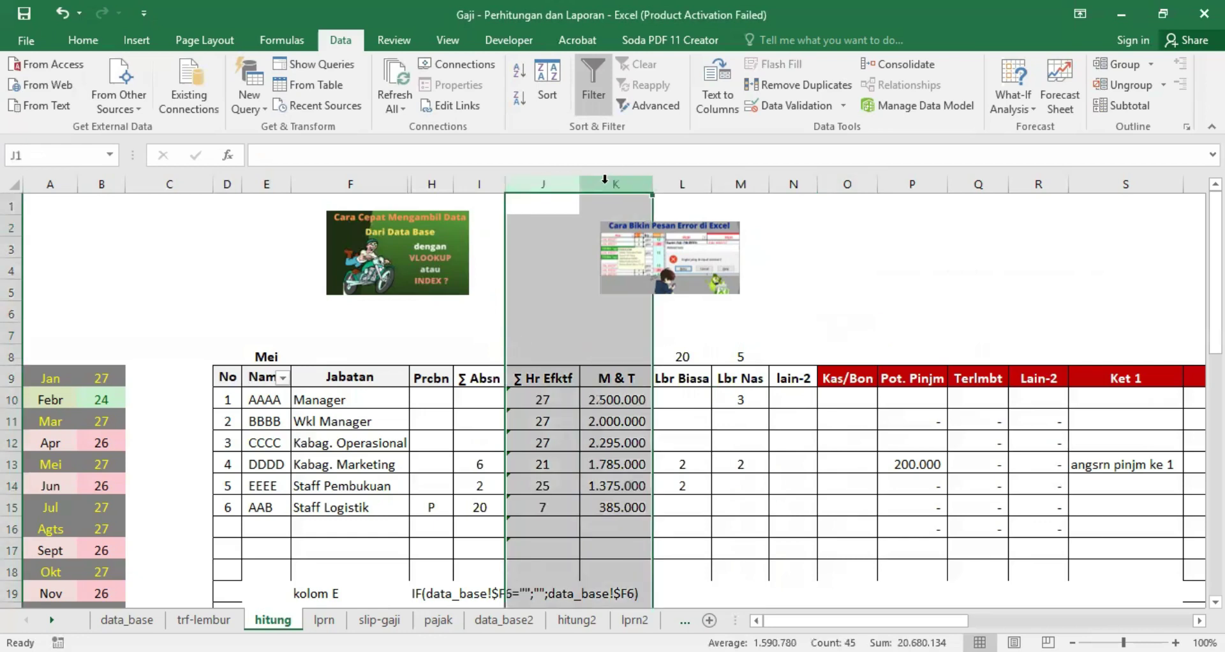
right_click(605, 184)
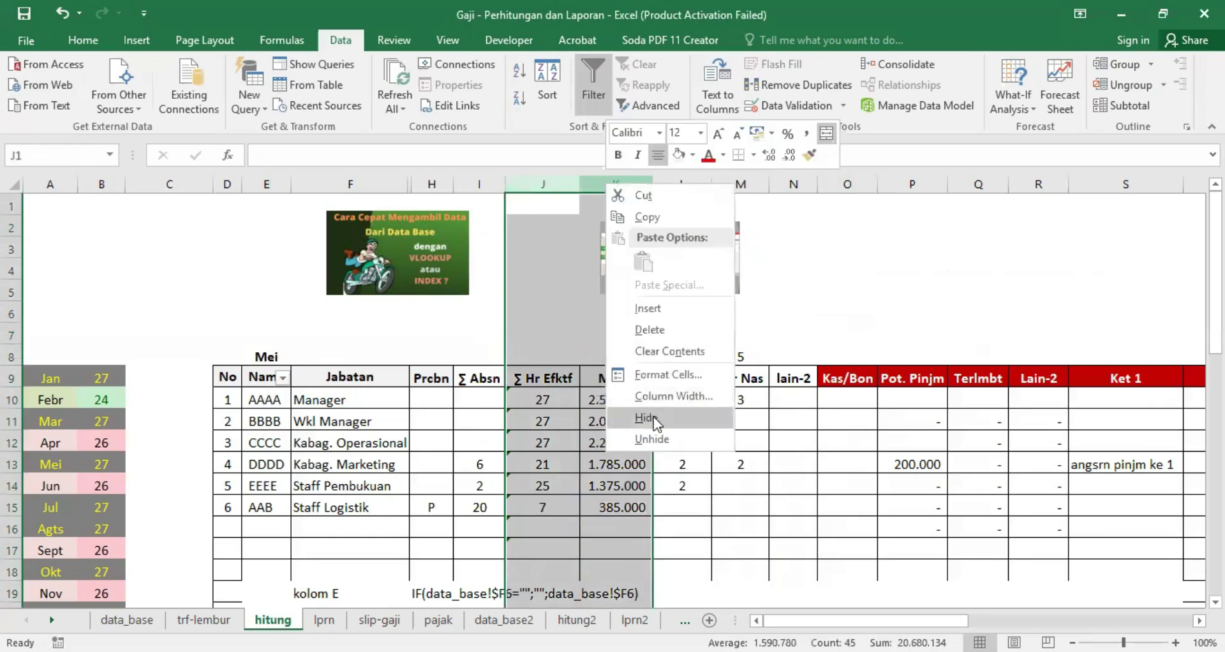
click(653, 416)
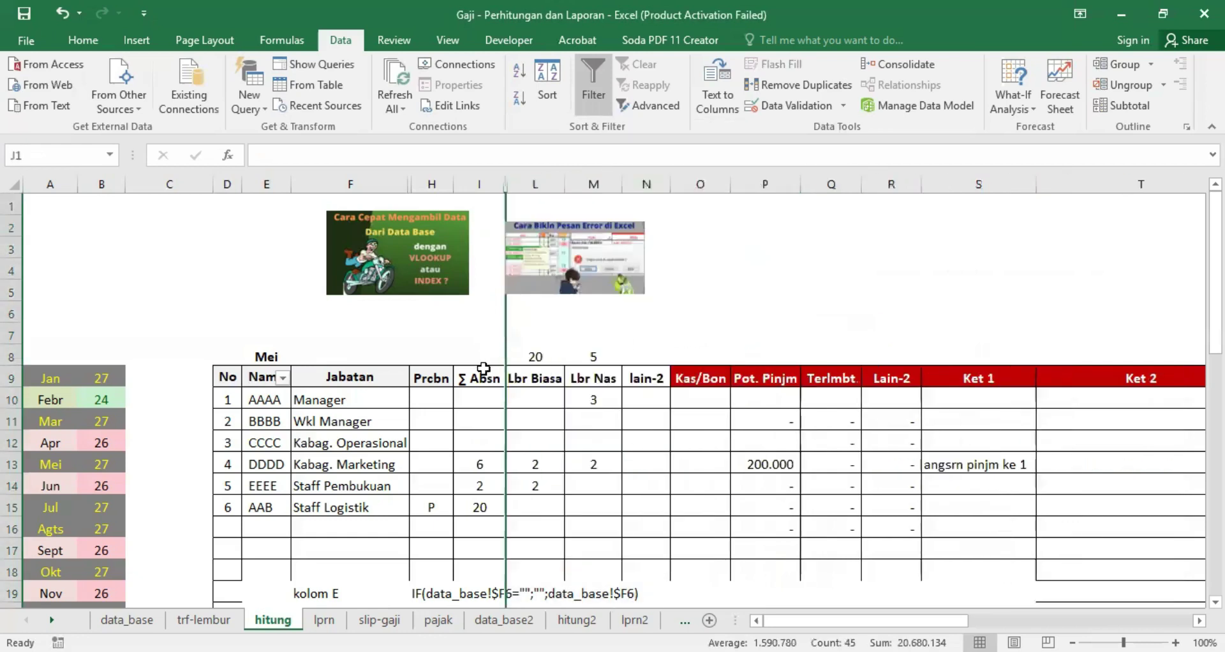
click(350, 182)
right_click(353, 182)
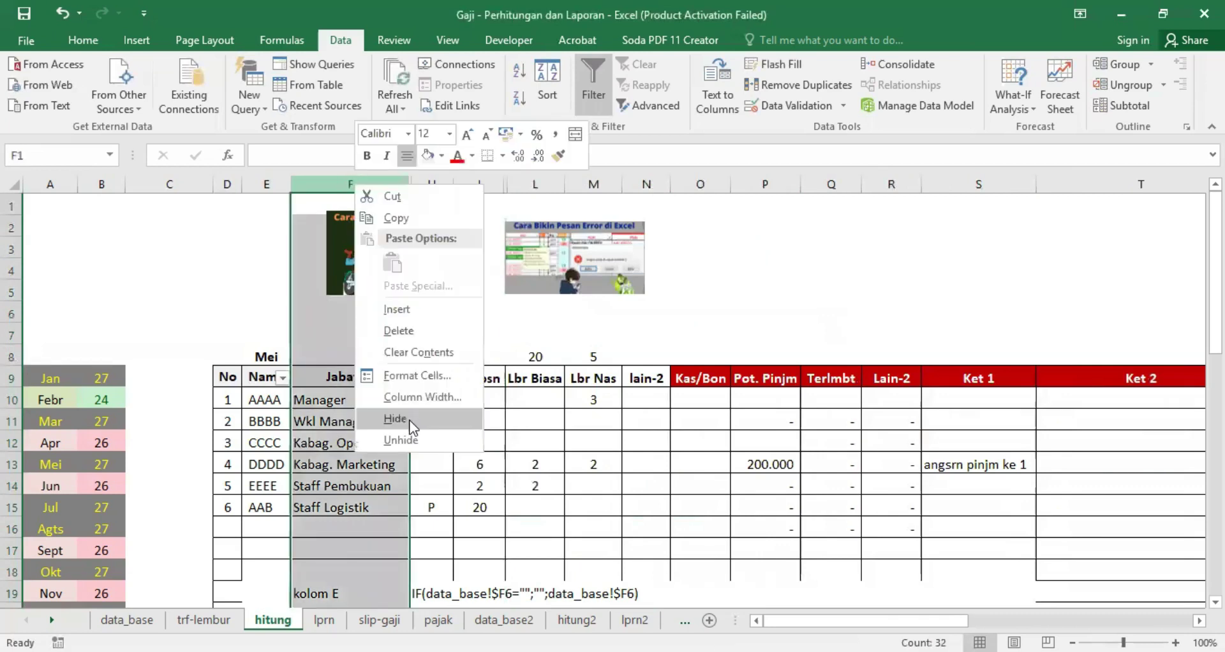
click(411, 421)
click(533, 471)
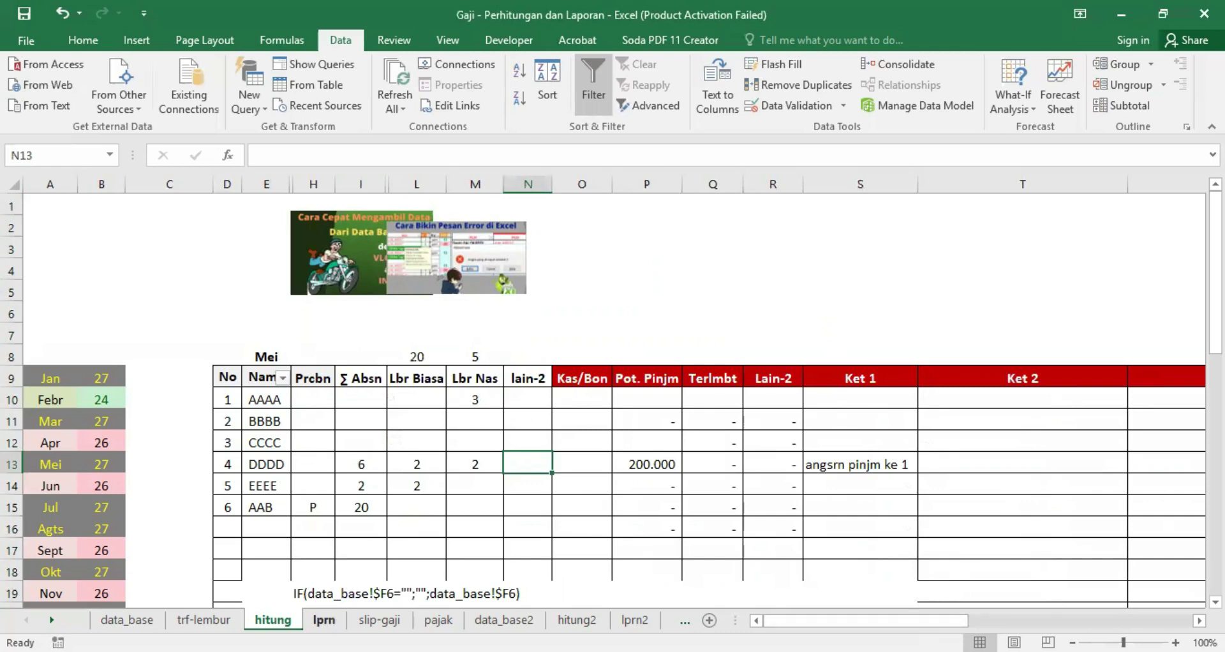
click(324, 620)
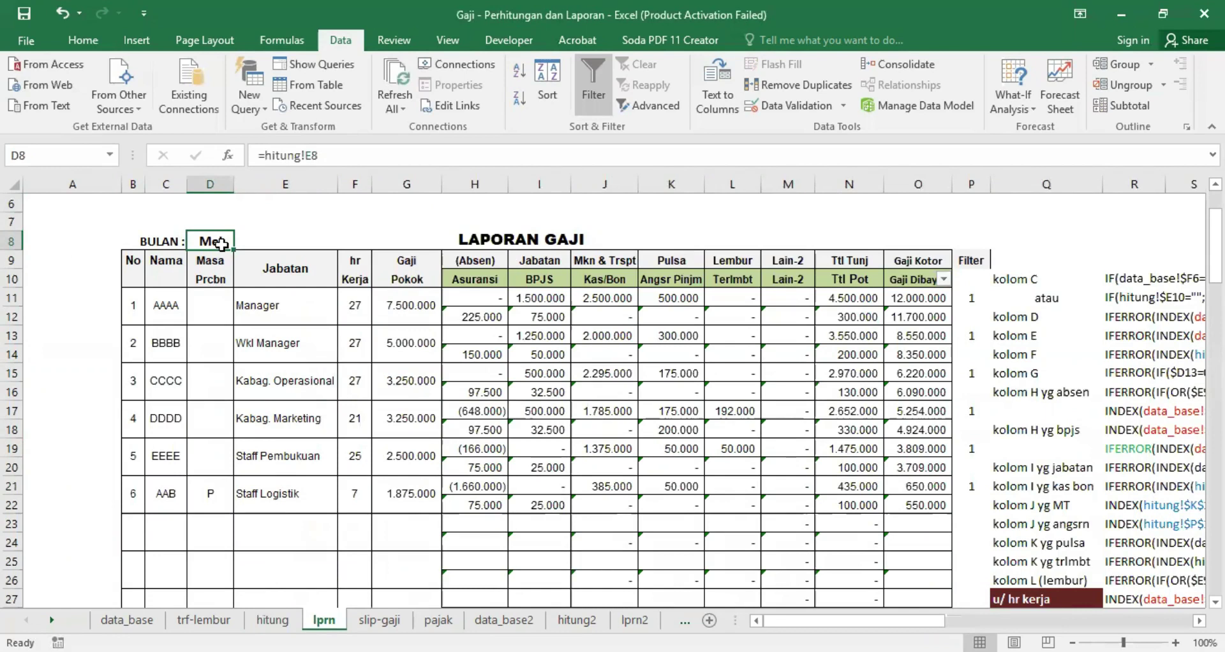
Enter =hitung!E8 in D8 so the report's BULAN shows Mei
text(=)
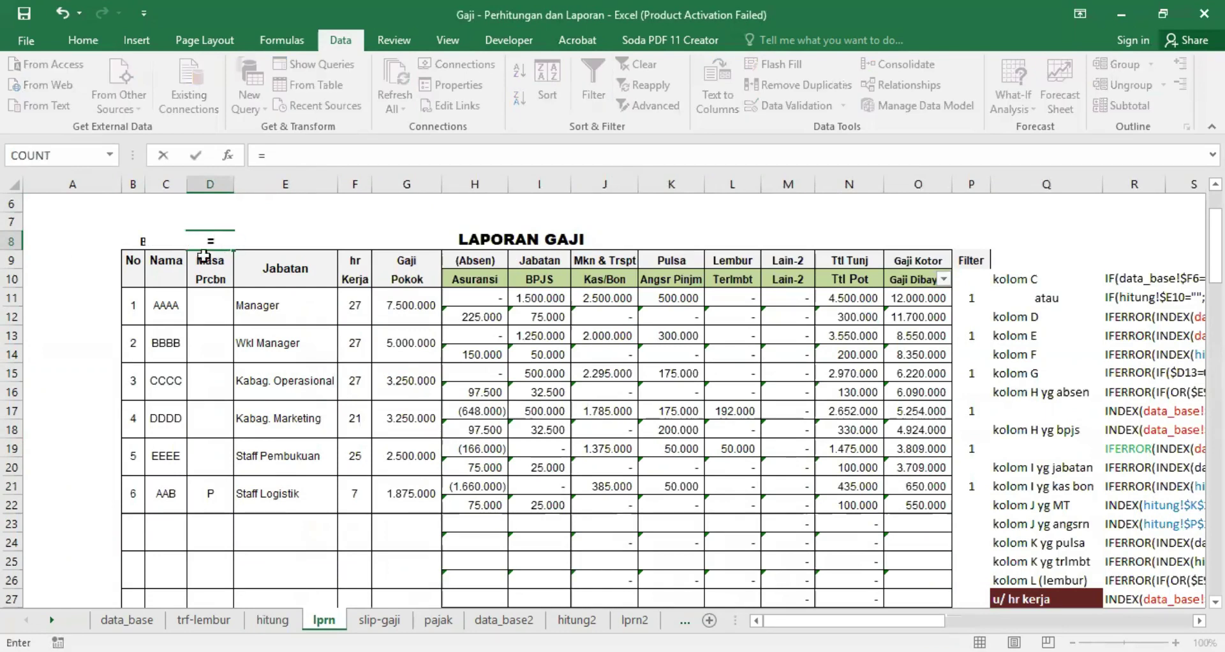
click(272, 620)
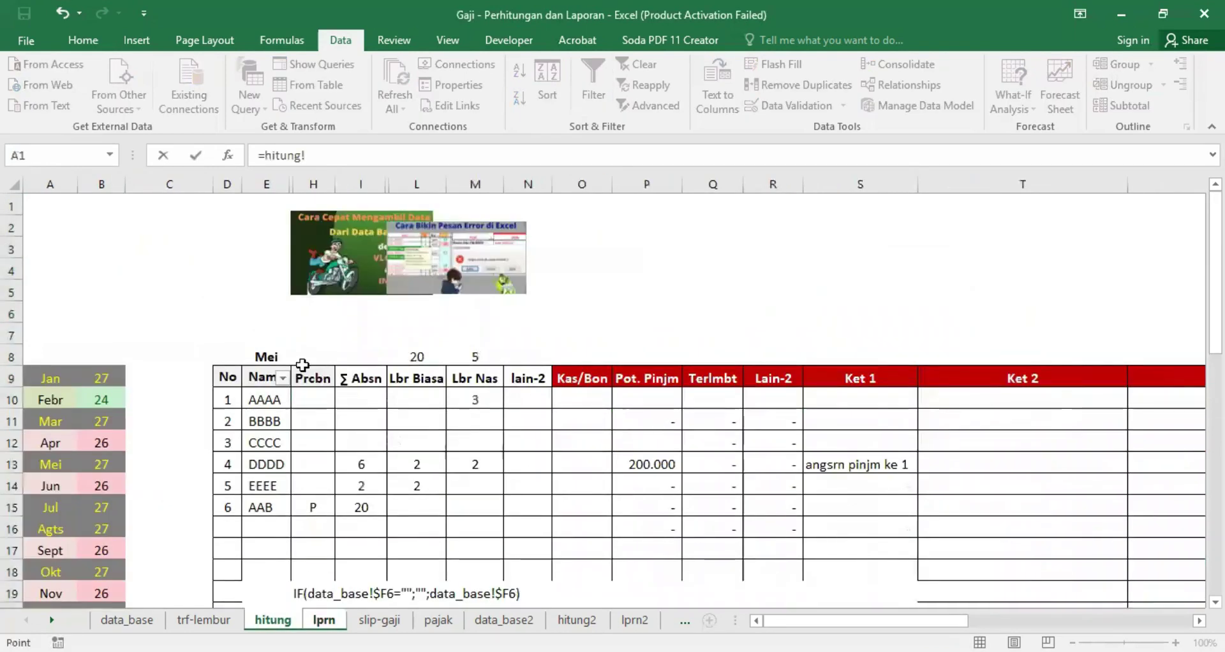
click(267, 357)
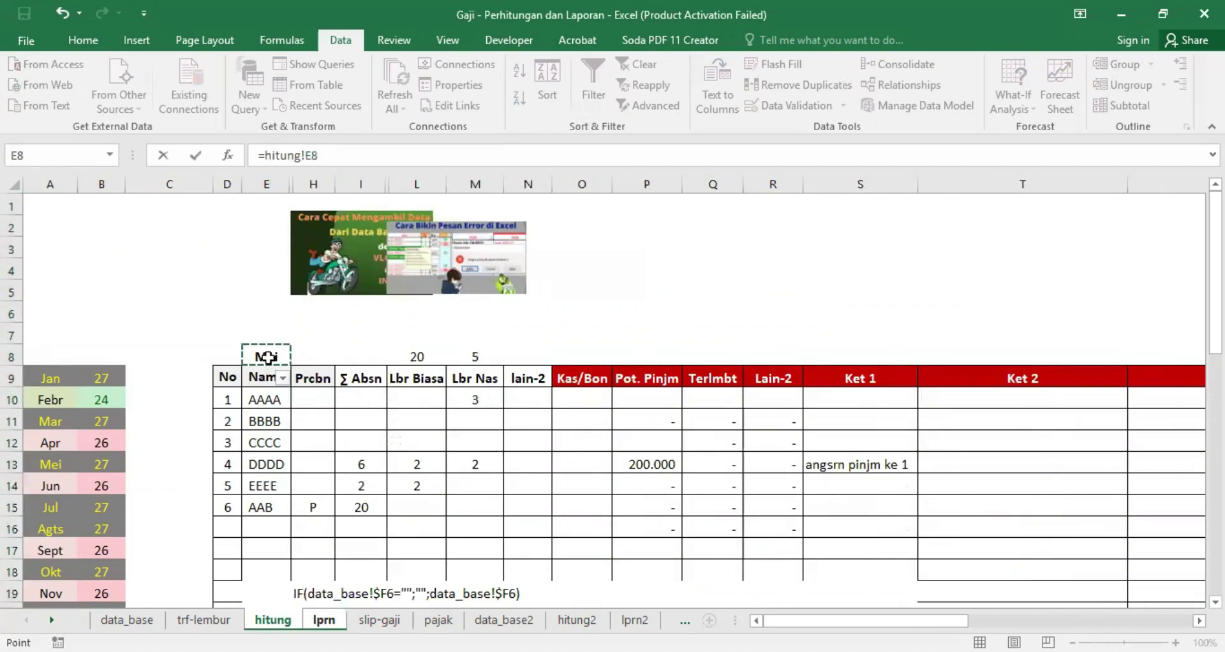
key(Return)
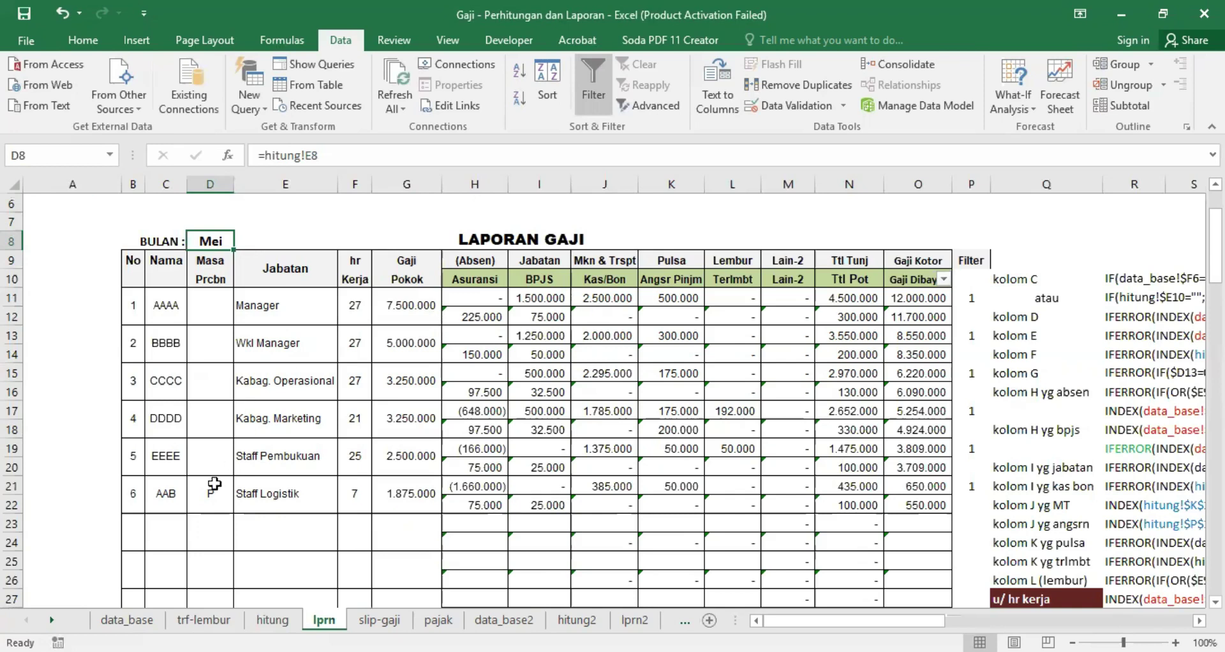
click(167, 309)
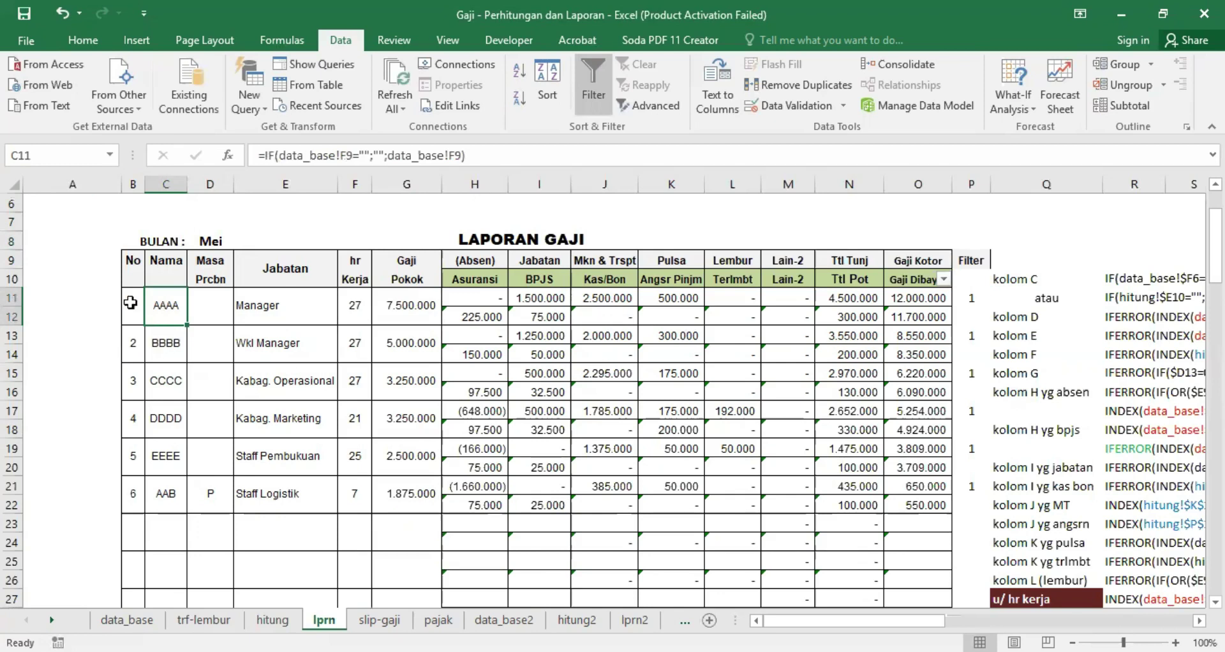
click(130, 302)
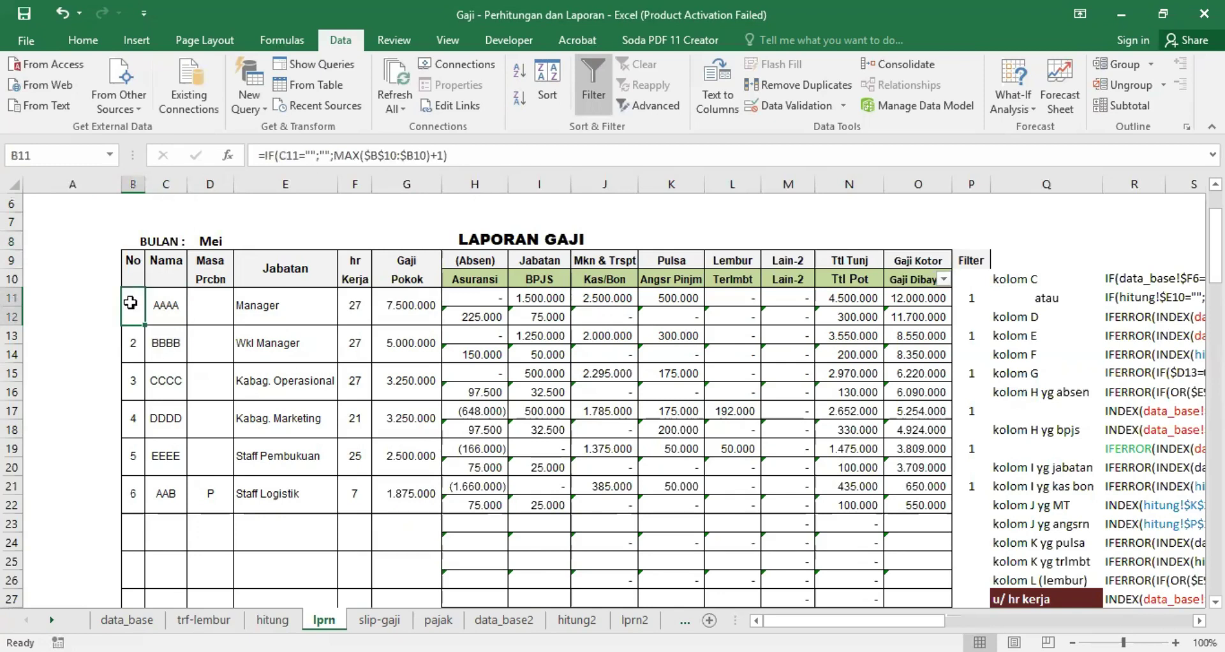
click(165, 306)
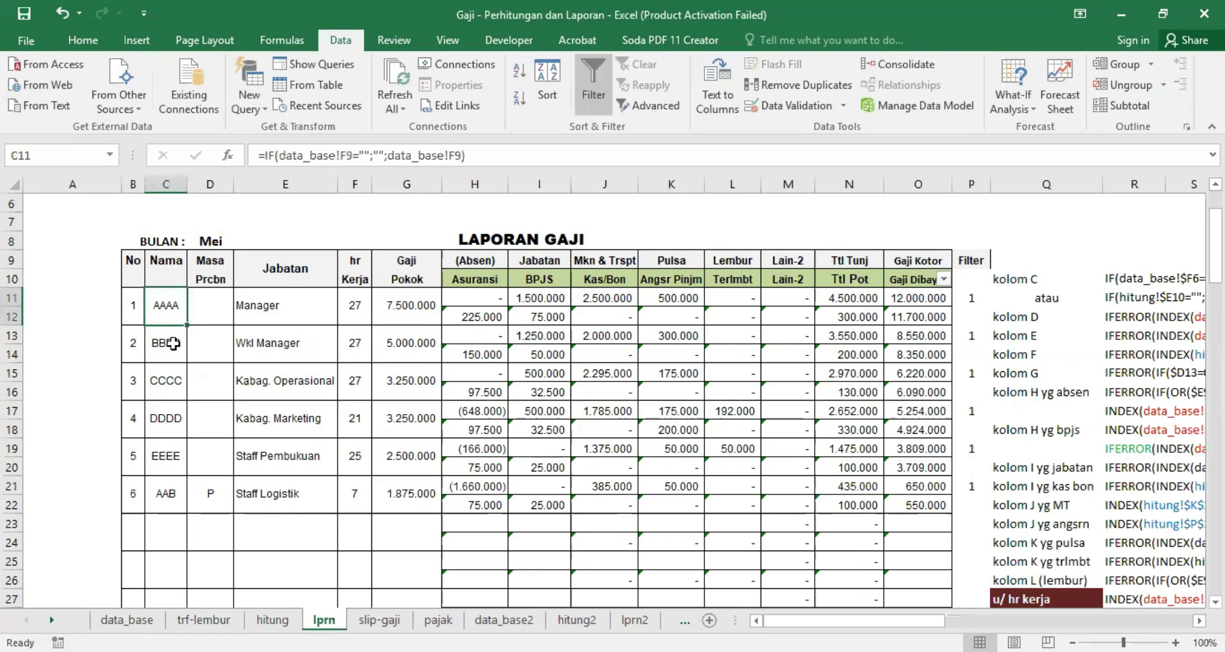
key(Delete)
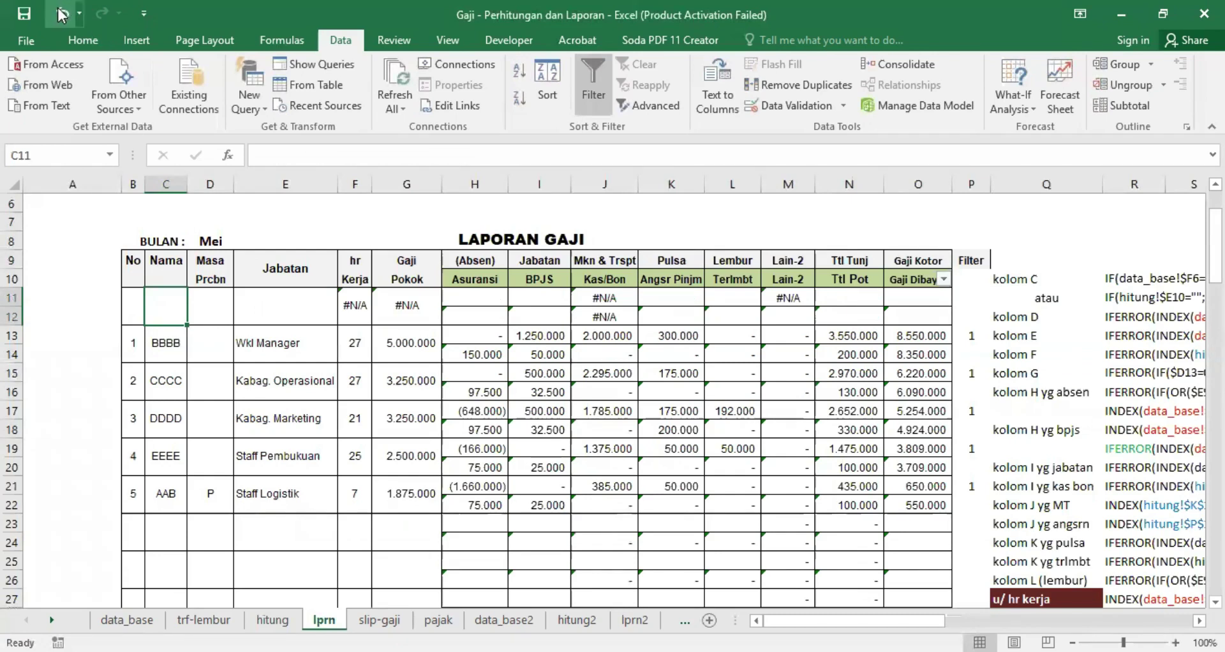
key(ctrl+z)
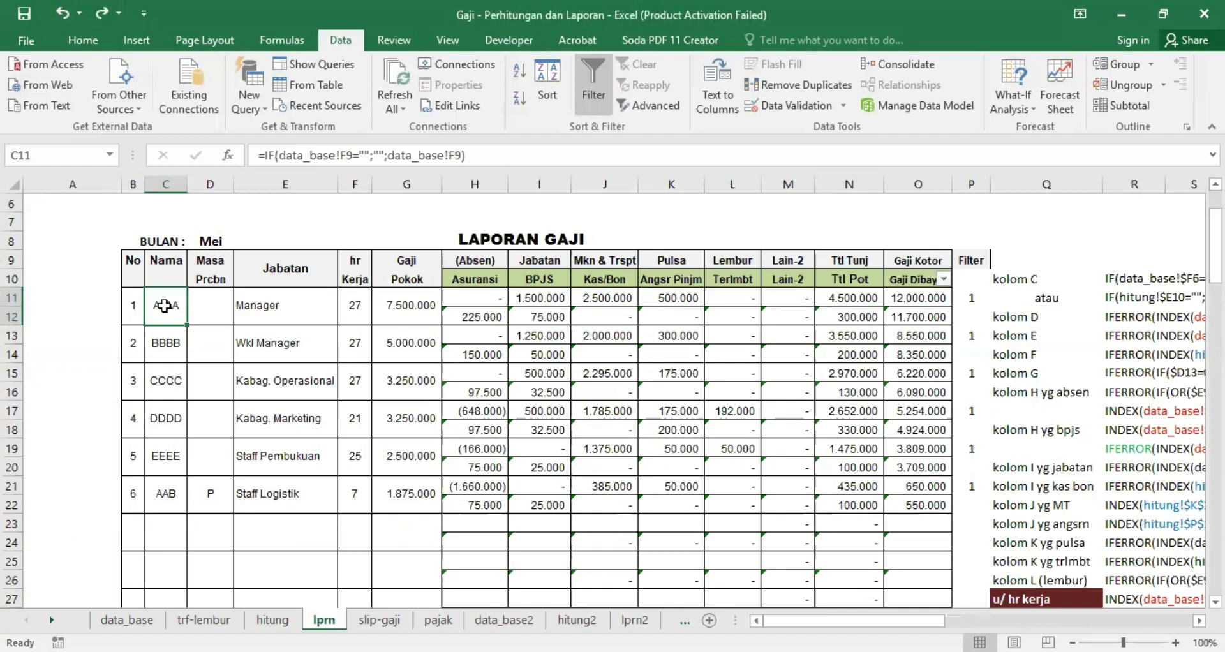
click(271, 620)
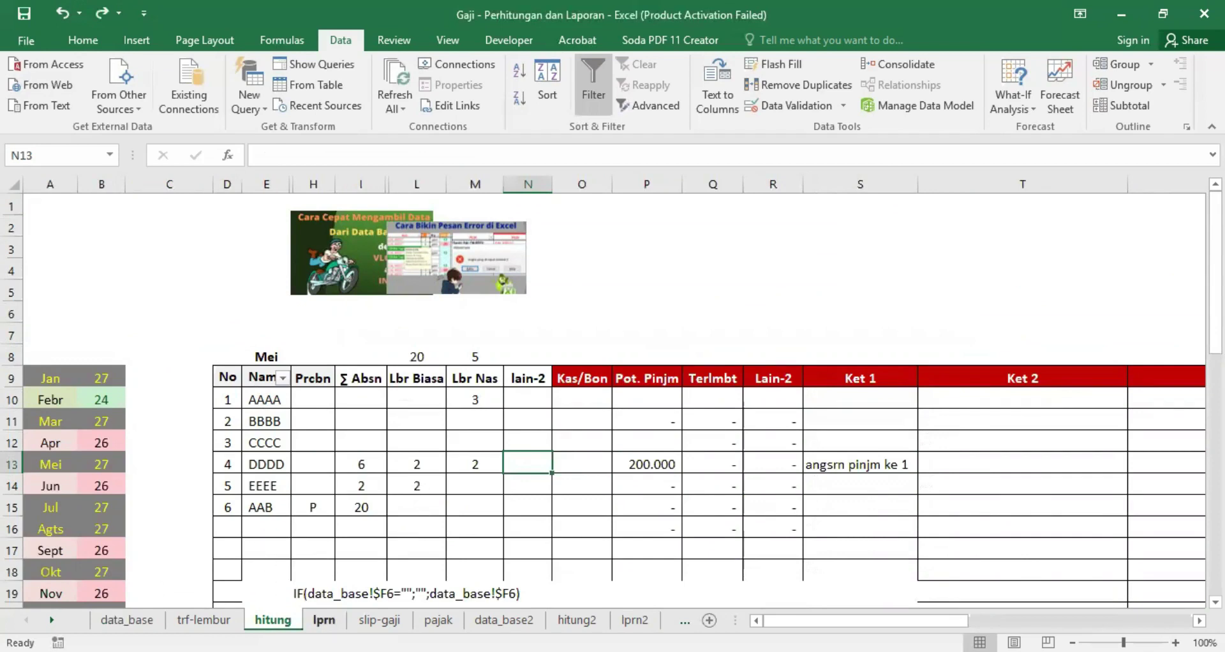
click(325, 620)
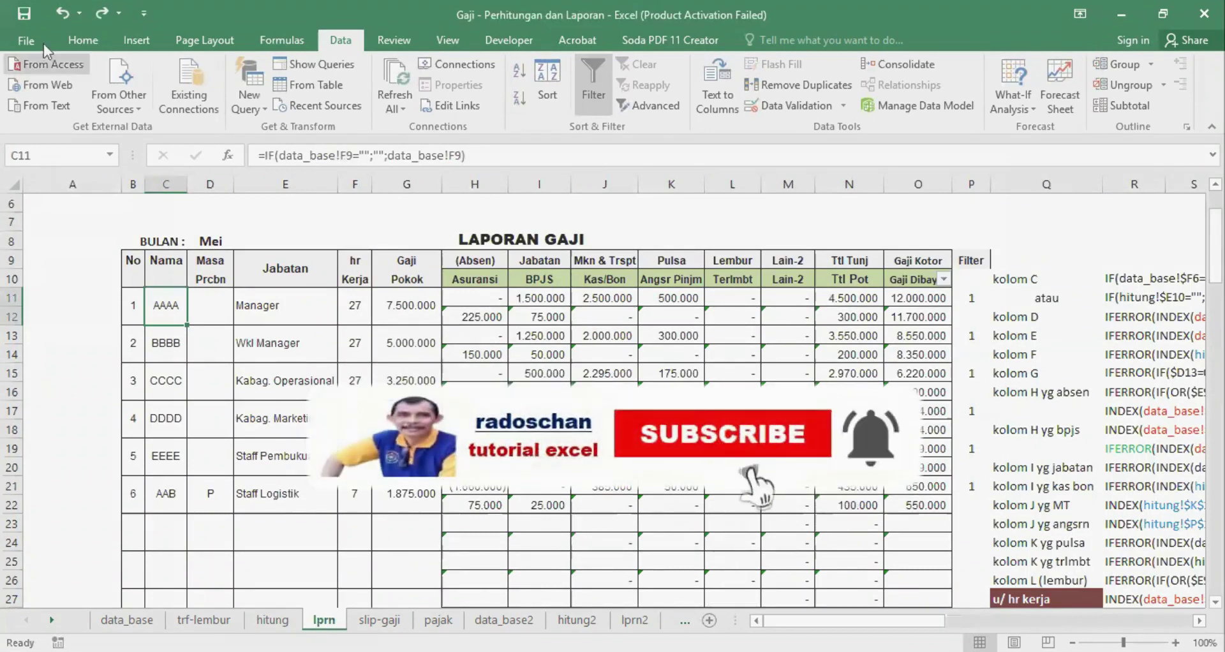
click(83, 39)
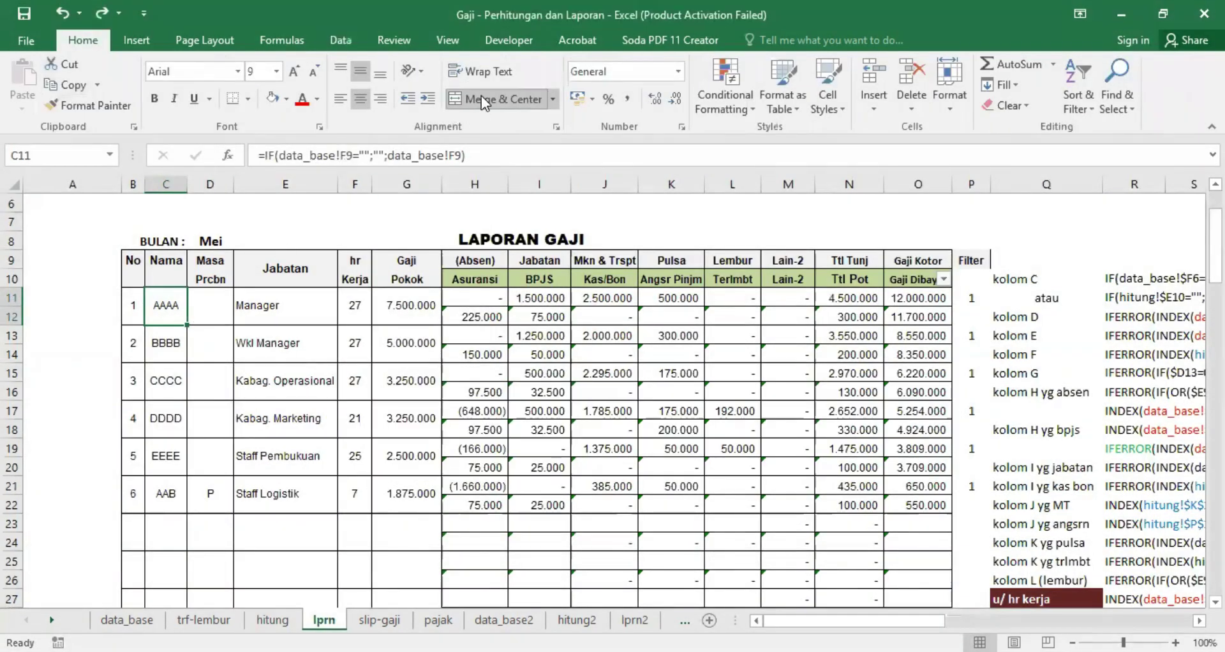
Unmerge C11:C12 and write an IF formula in C11 returning data_base F9's name or blank
click(491, 99)
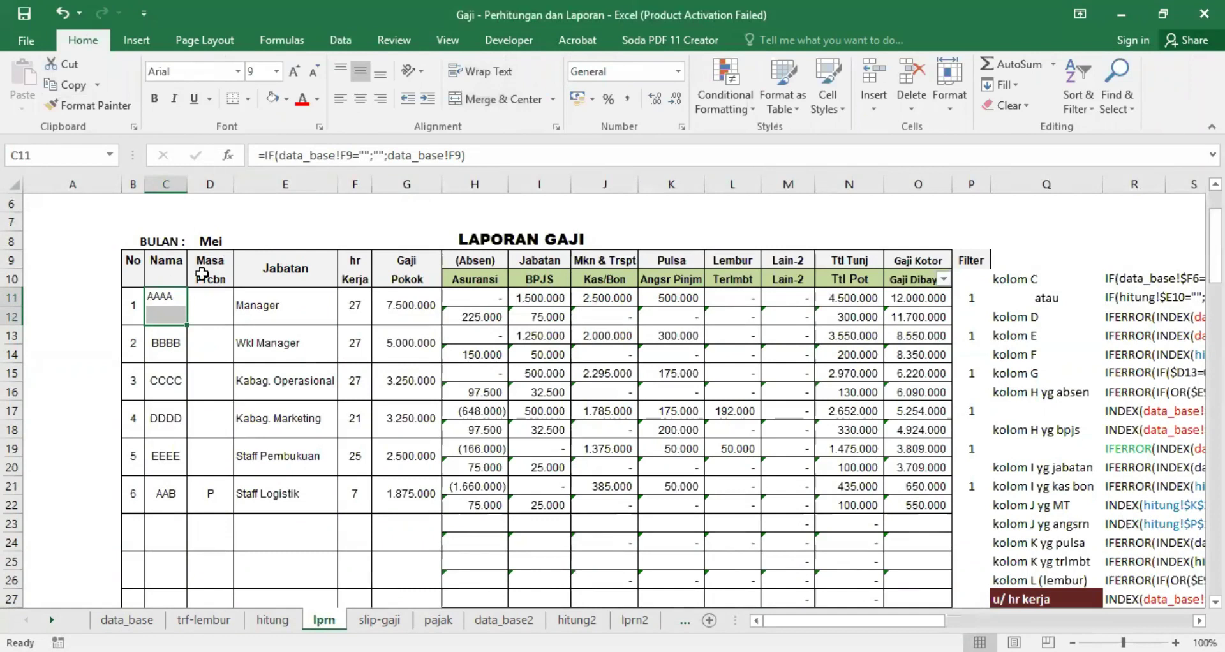
click(163, 296)
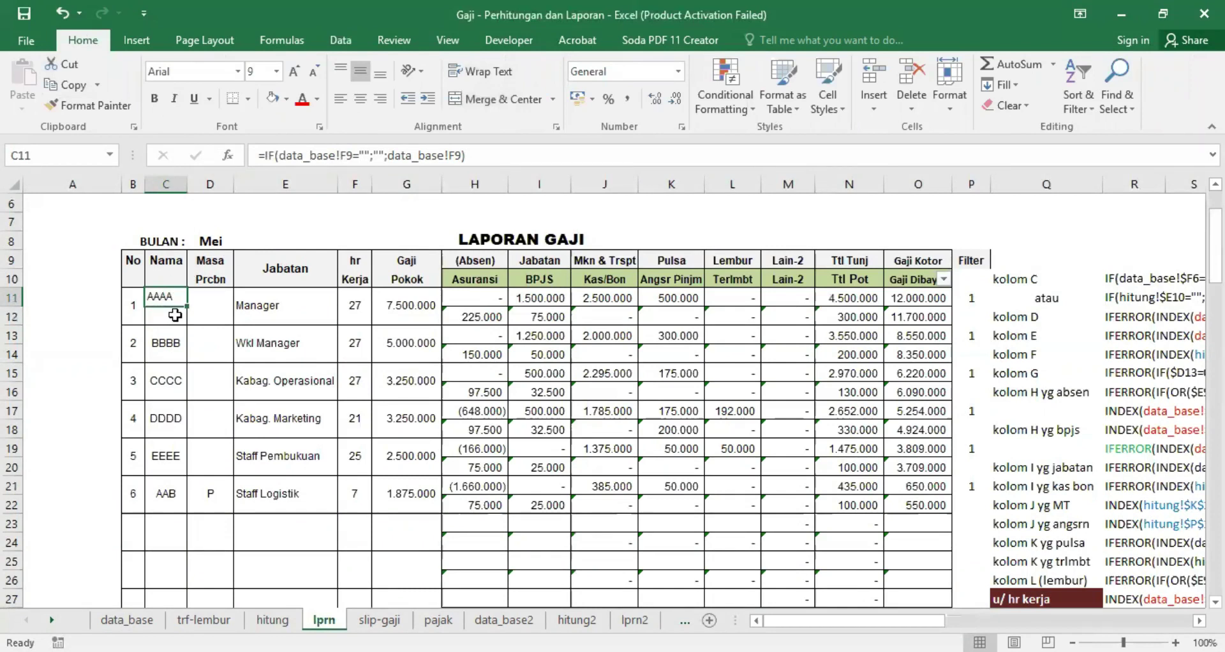
text(=)
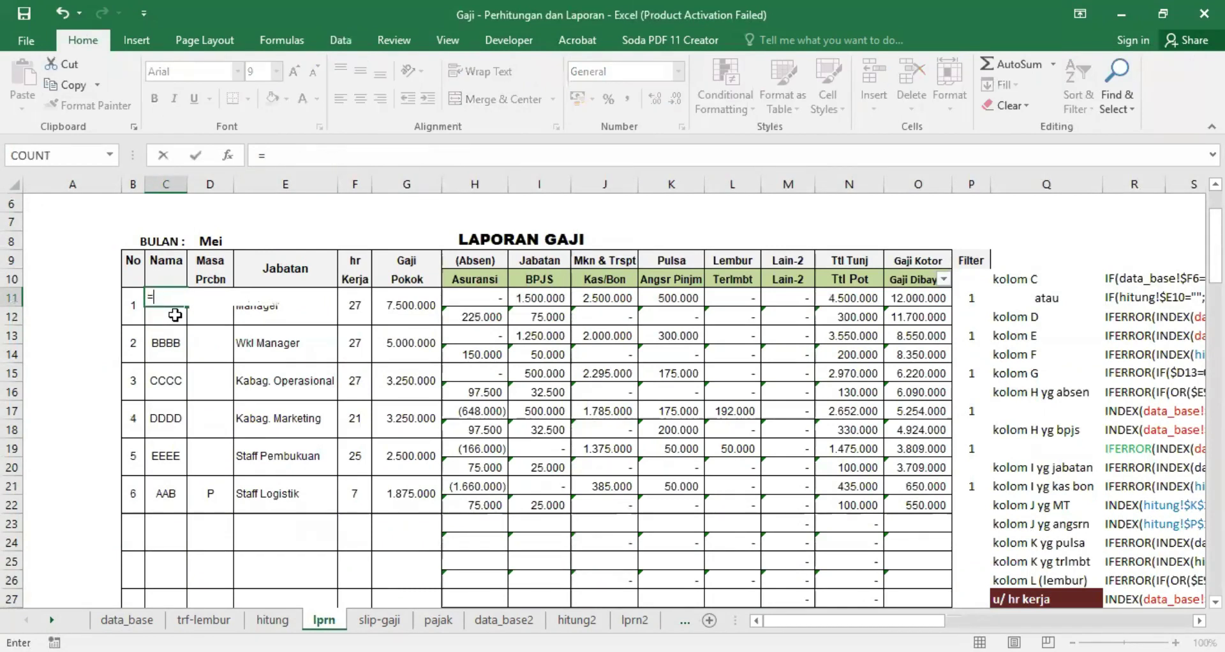
text(IF()
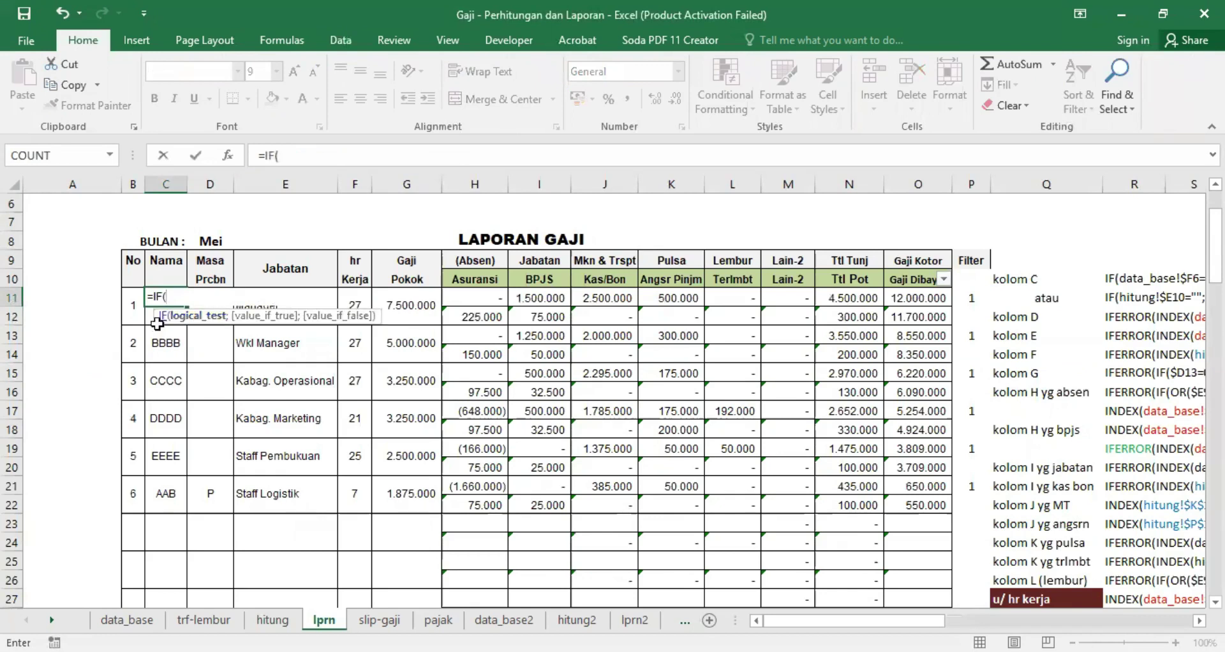
click(116, 620)
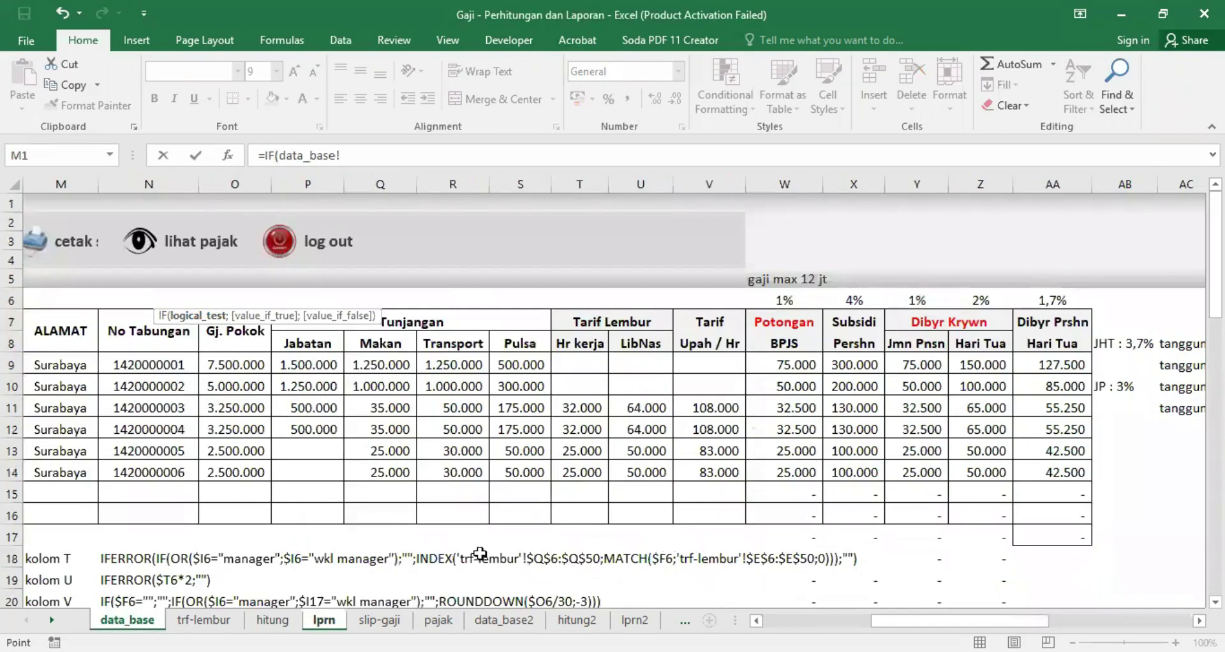
drag(945, 620, 909, 620)
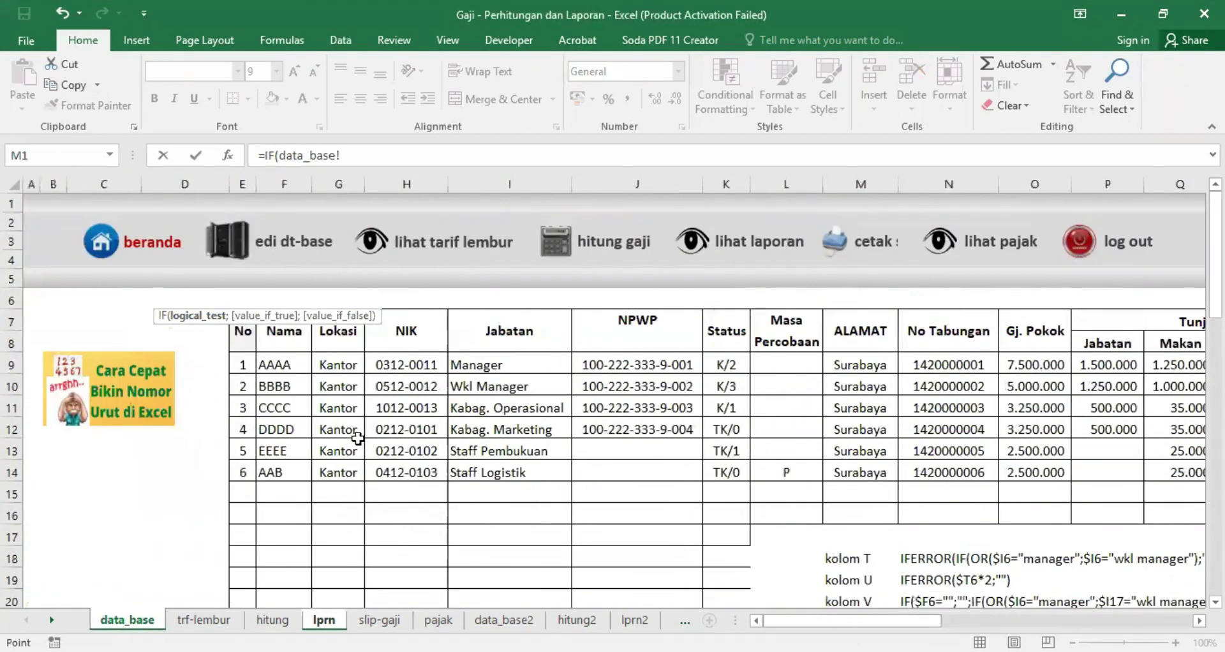
click(281, 362)
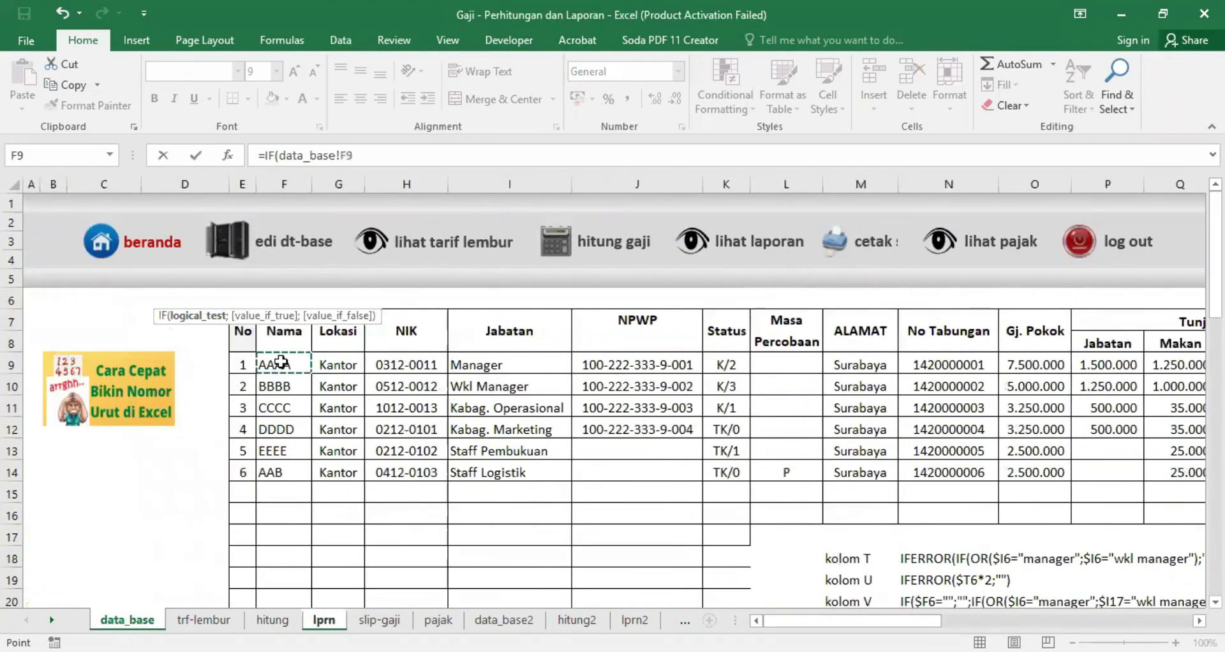
click(368, 161)
text(="")
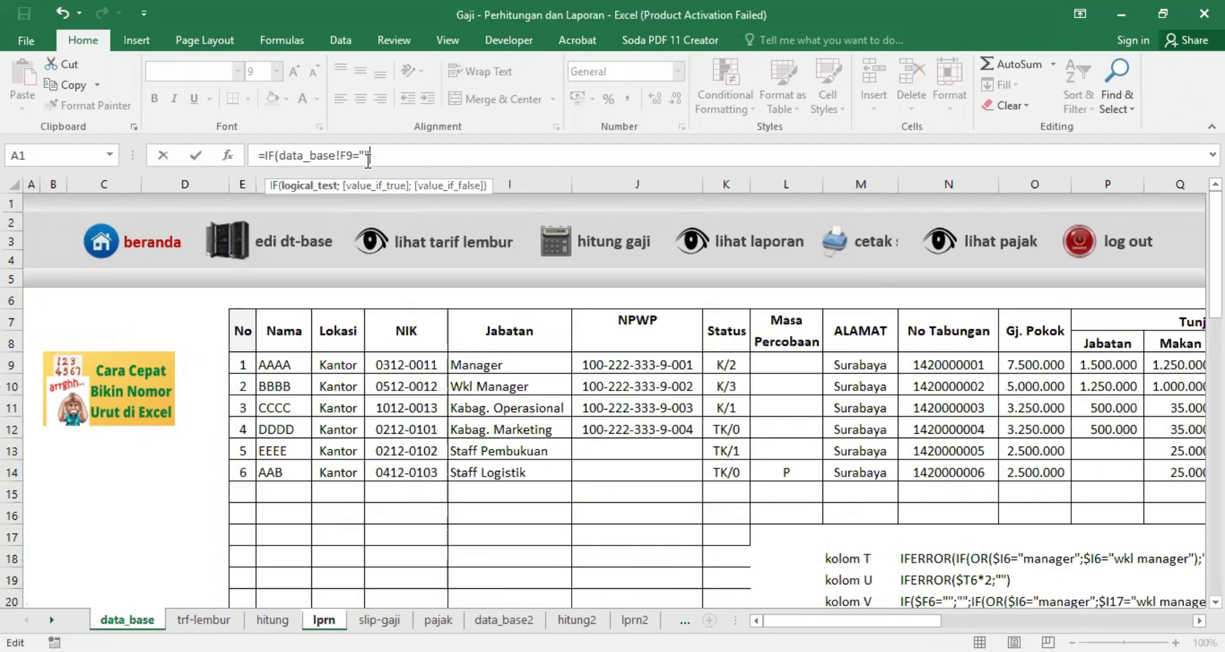
text(;)
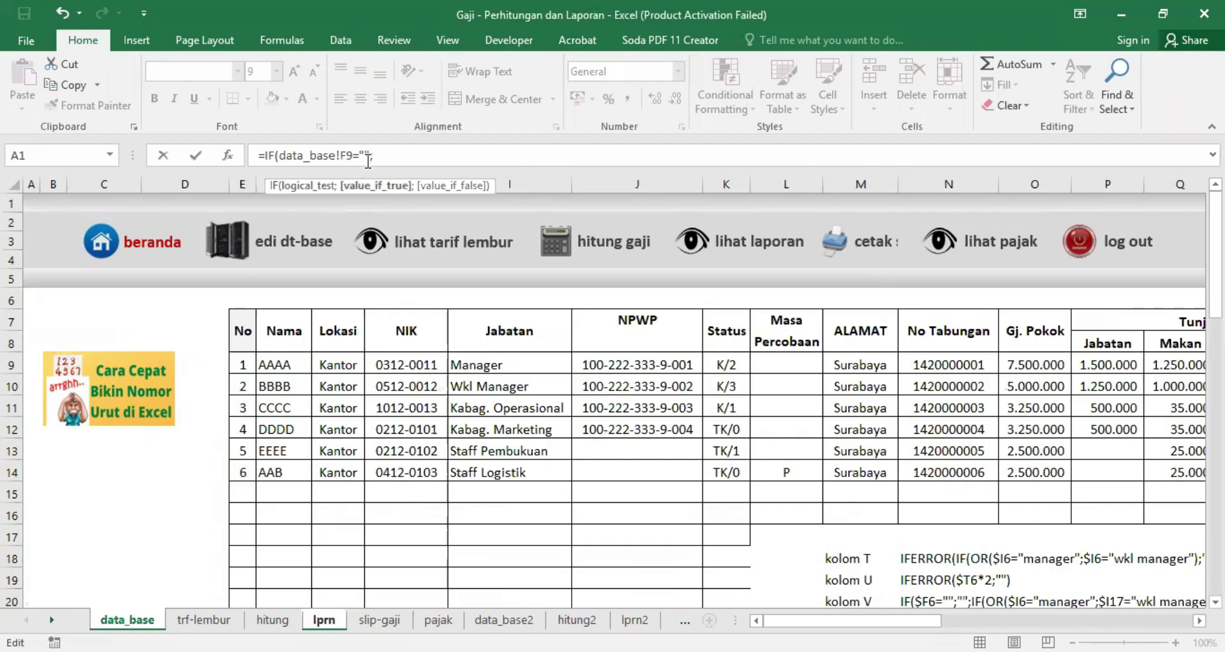
text("")
text(;)
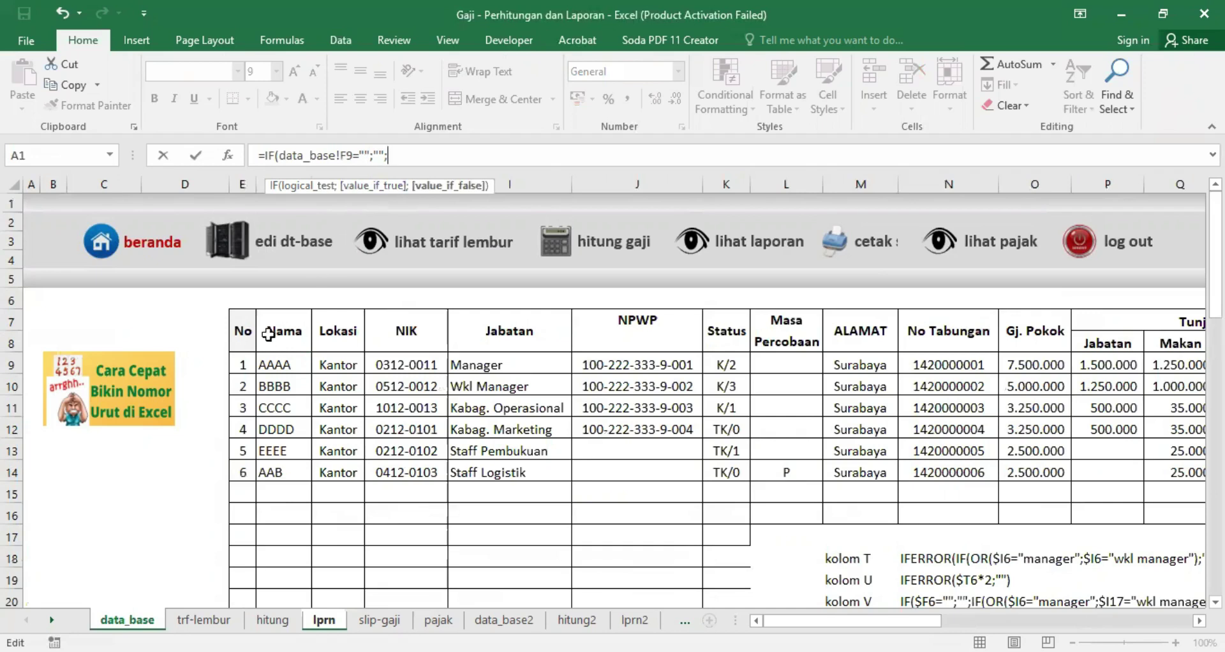
click(275, 364)
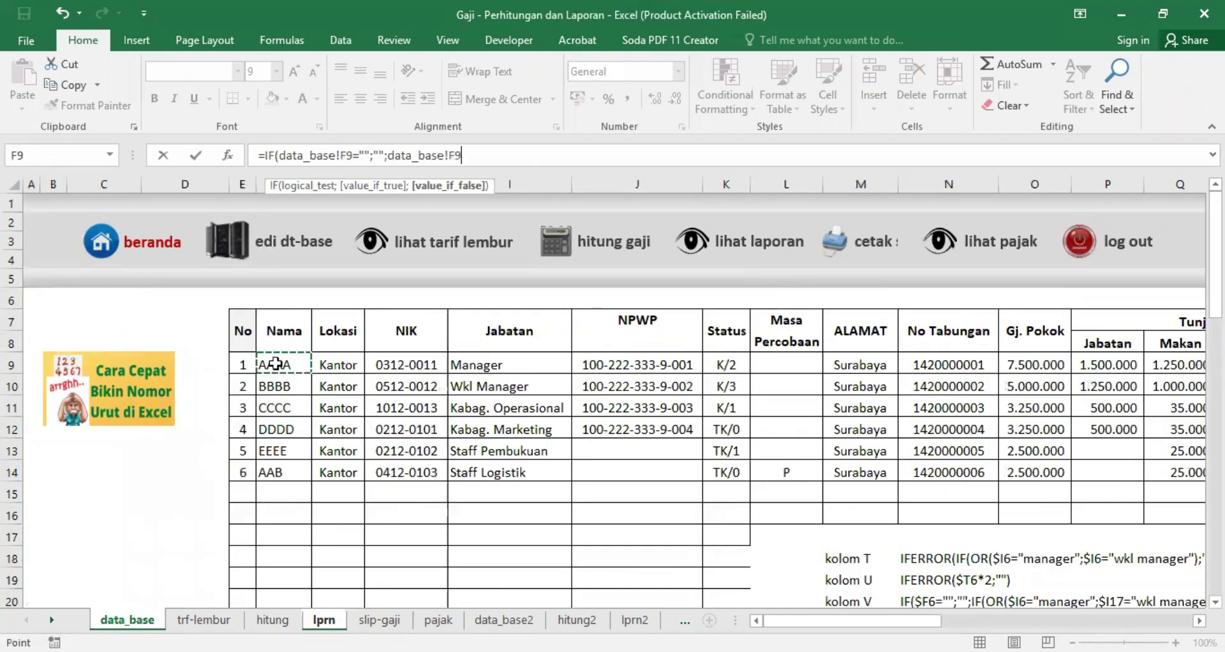
key(Return)
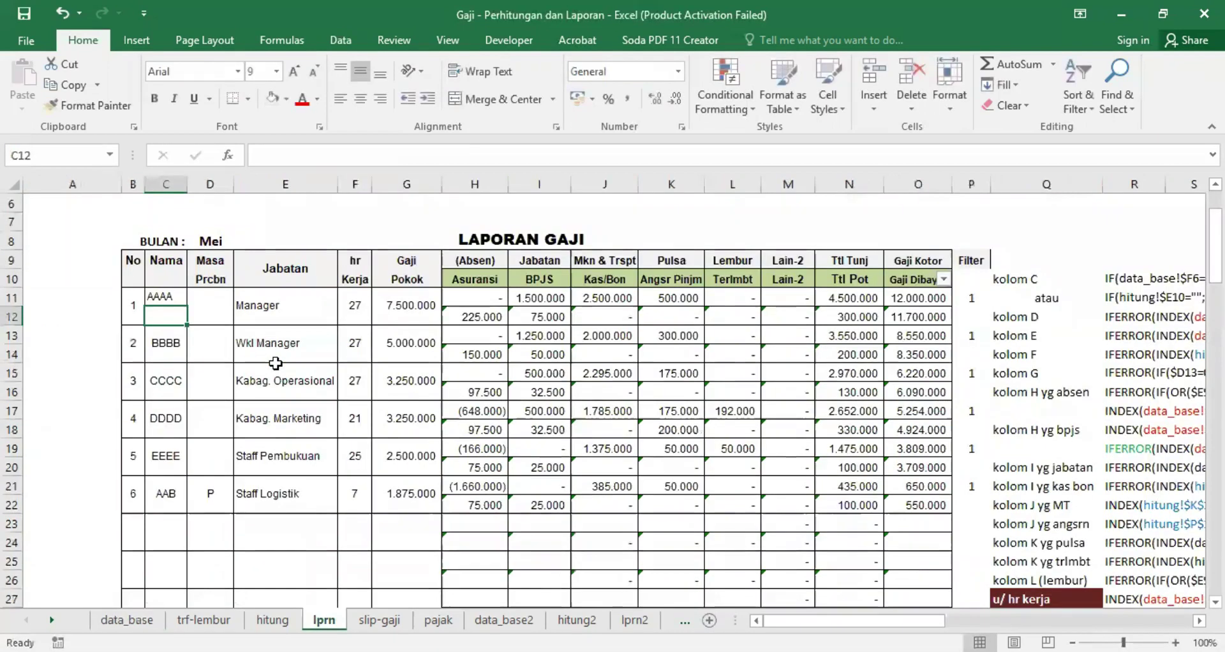
Re-merge C11:C12 and centre the name AAAA in it
click(173, 296)
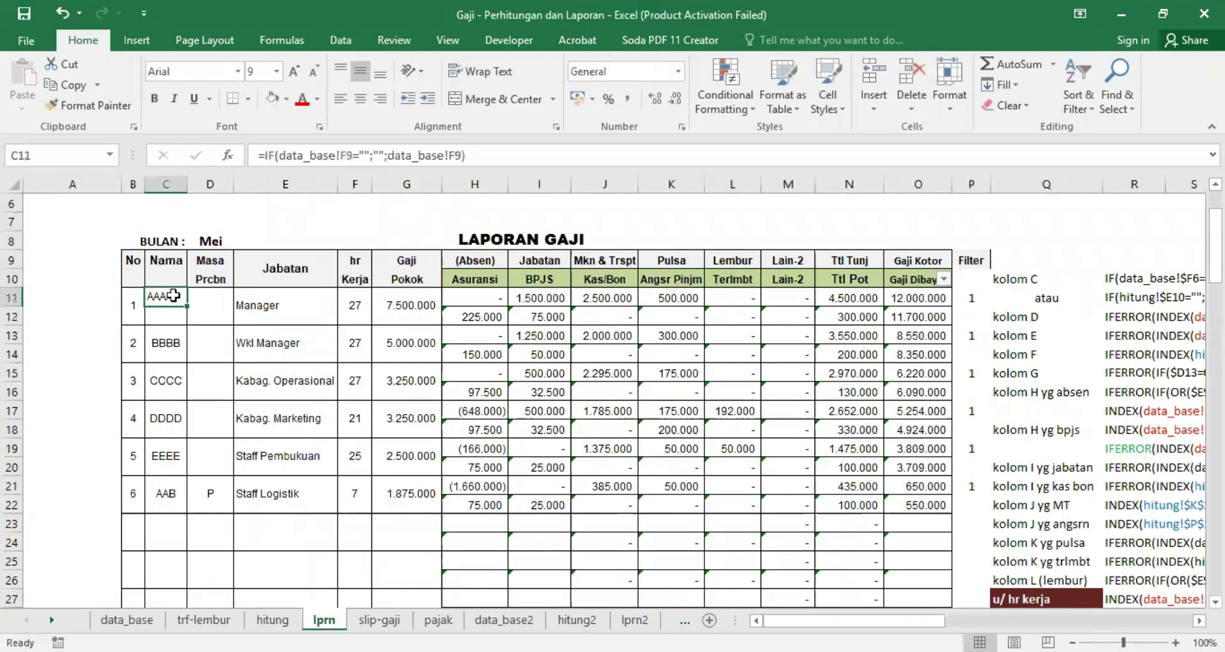
drag(165, 295, 167, 316)
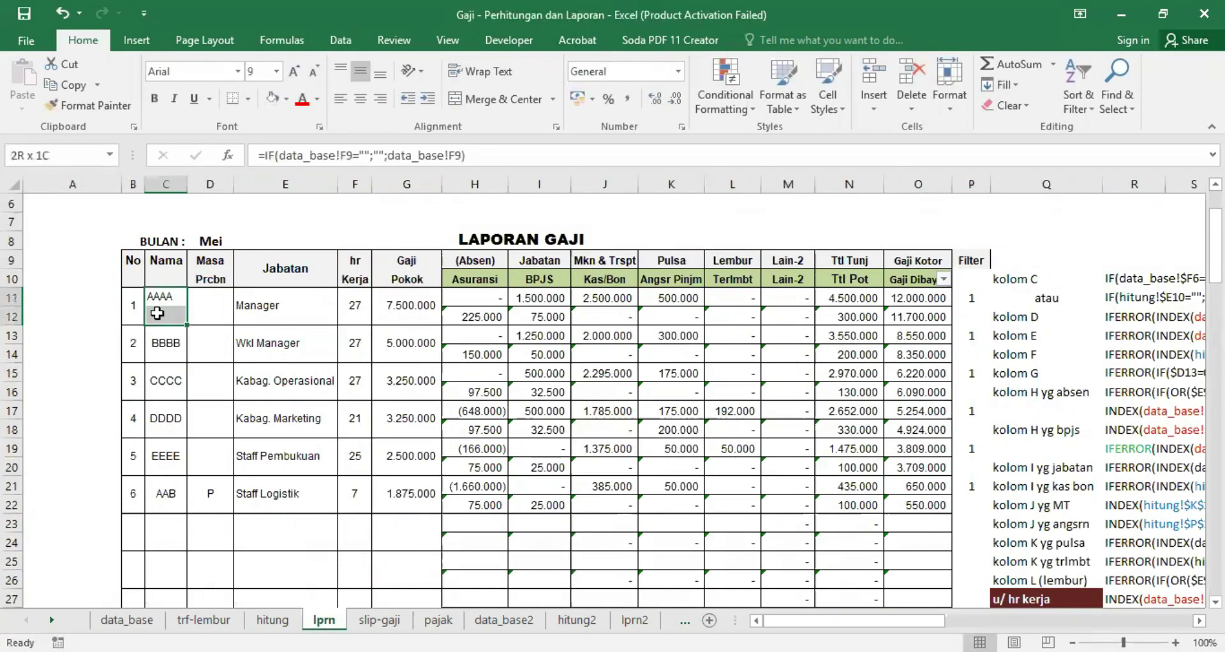
click(454, 103)
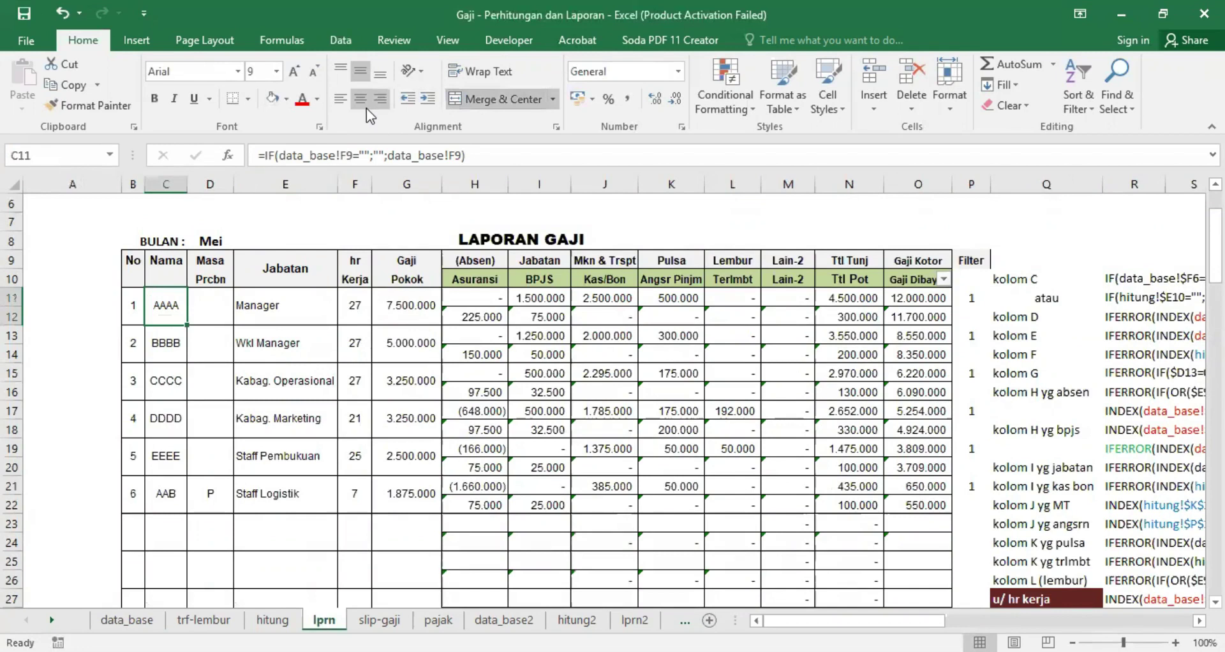
click(362, 102)
click(364, 100)
Fill the name formula down to row 14 and change C13's F11 references to F10 so it shows BBBB
drag(187, 325, 182, 358)
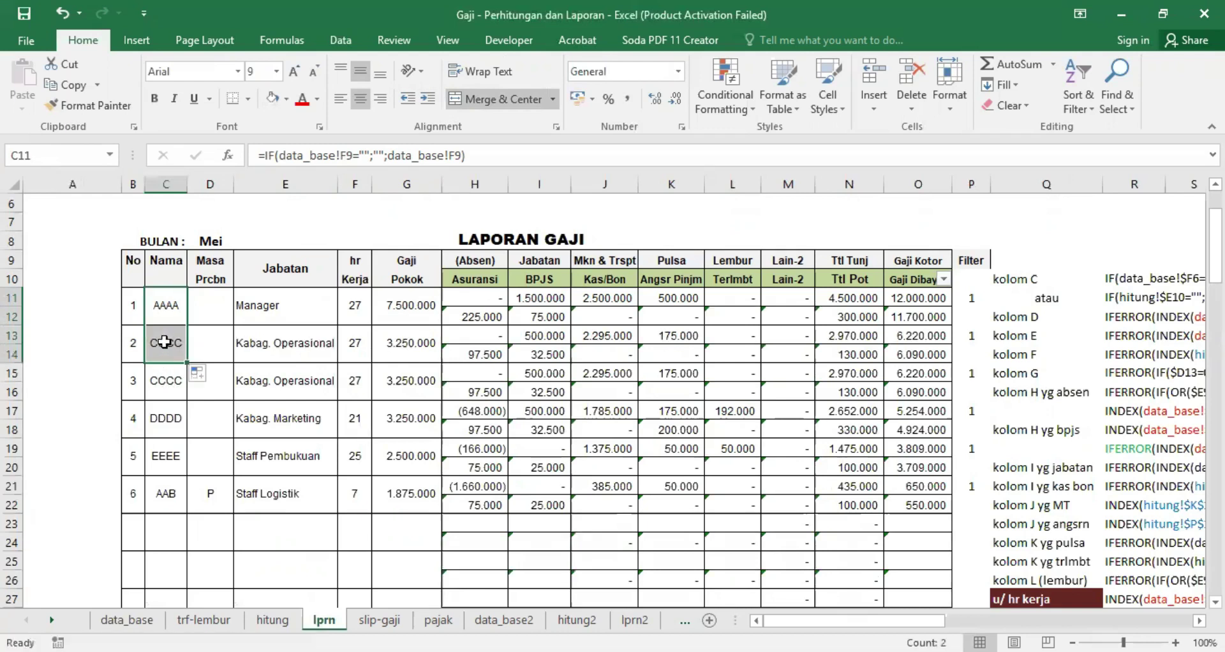
click(166, 300)
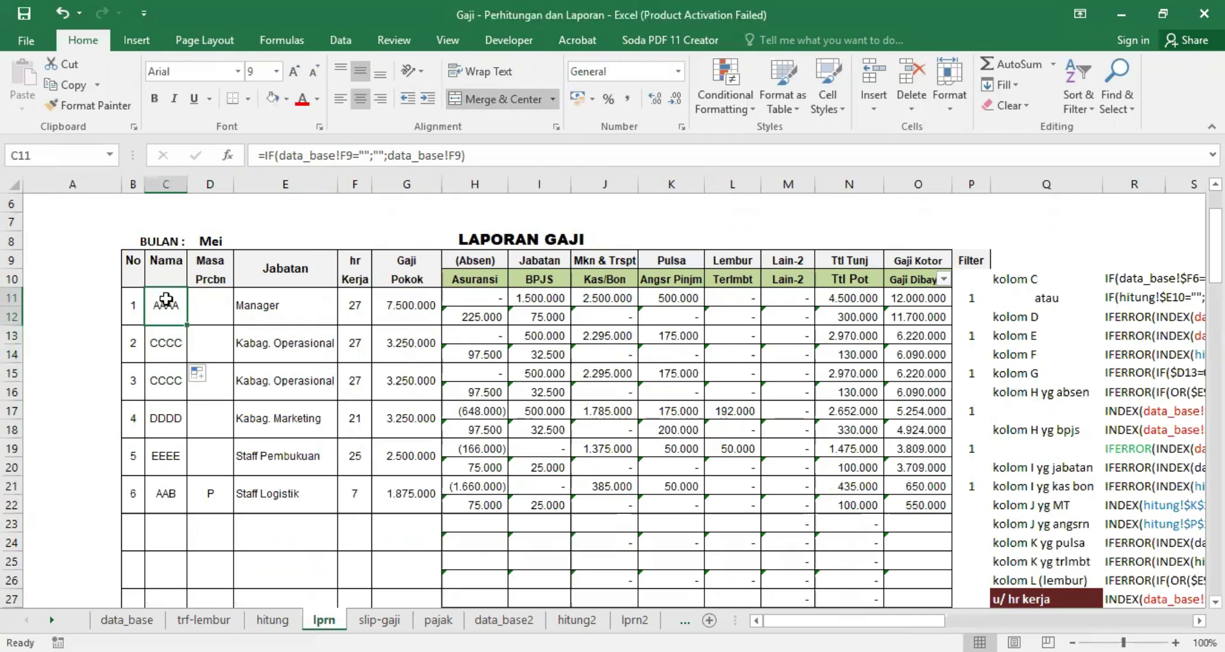
click(167, 342)
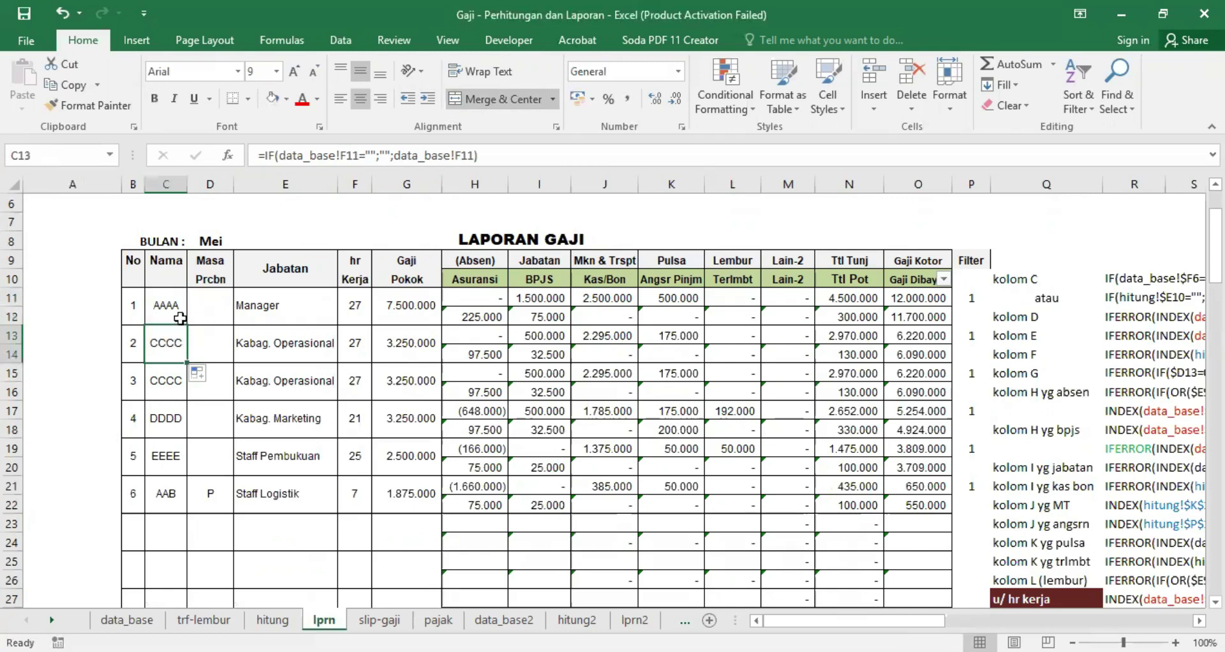
click(355, 155)
key(BackSpace)
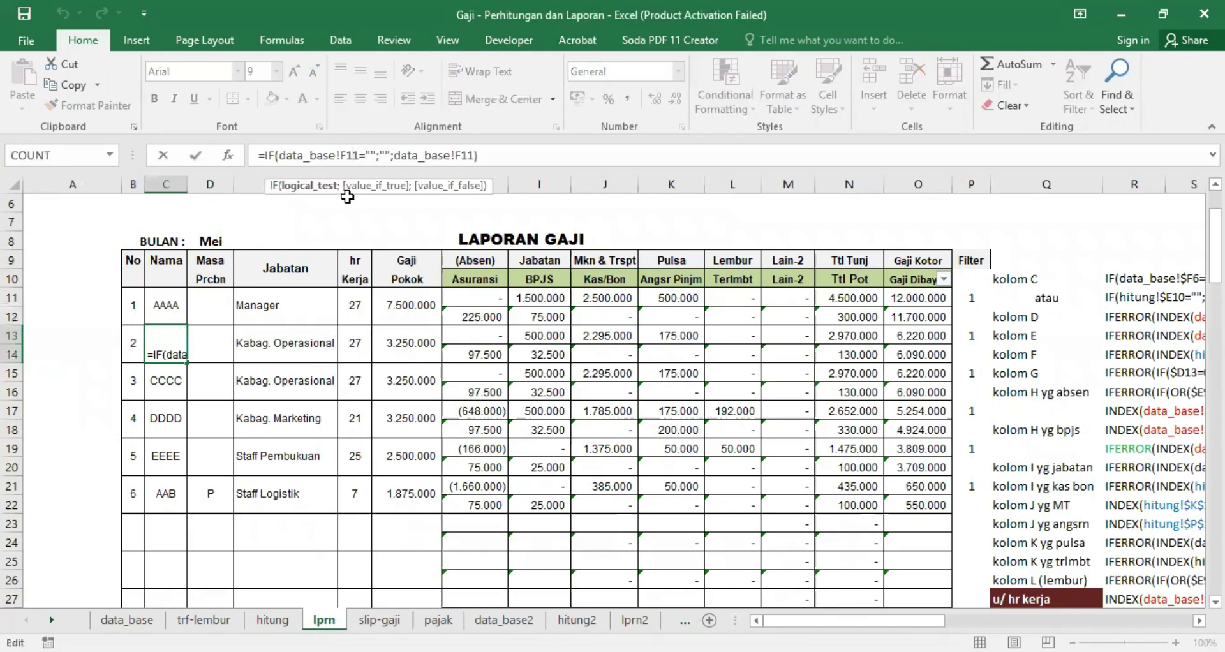
text(0)
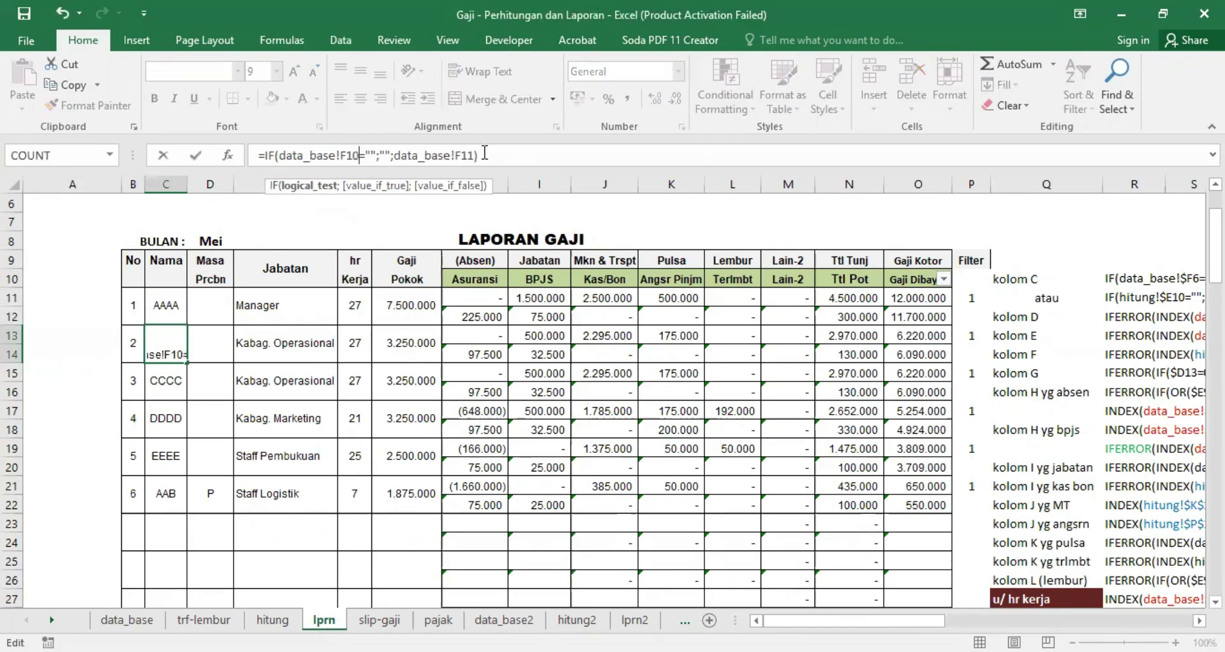
click(473, 155)
key(BackSpace)
text(0)
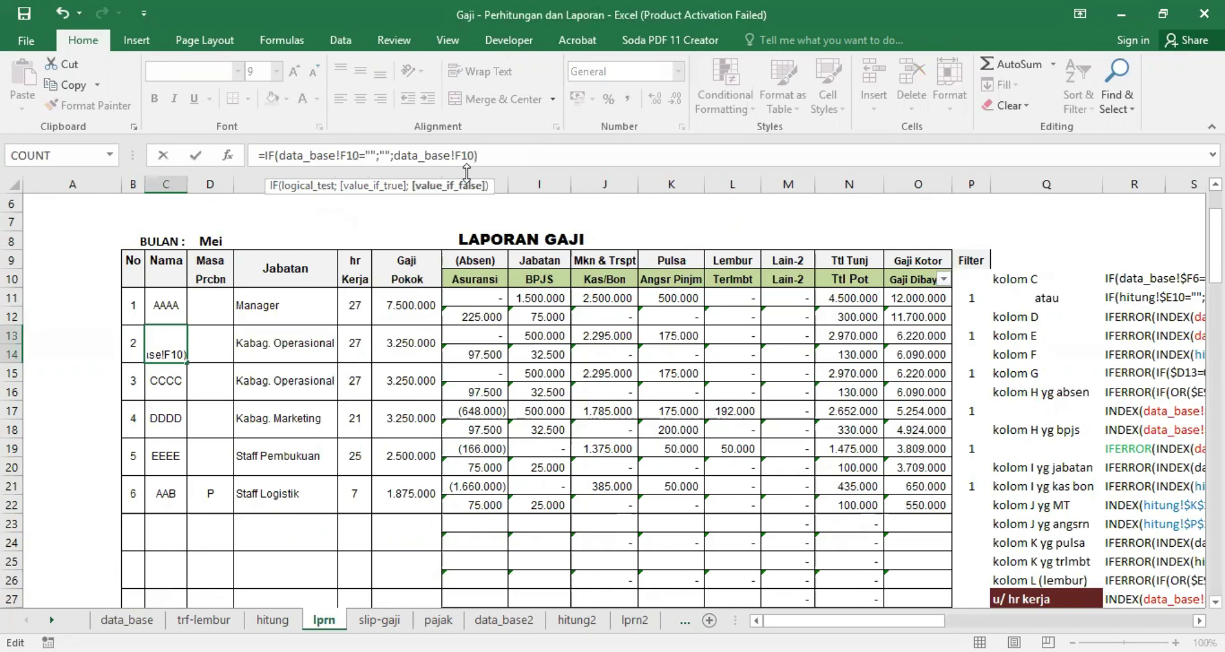
key(Return)
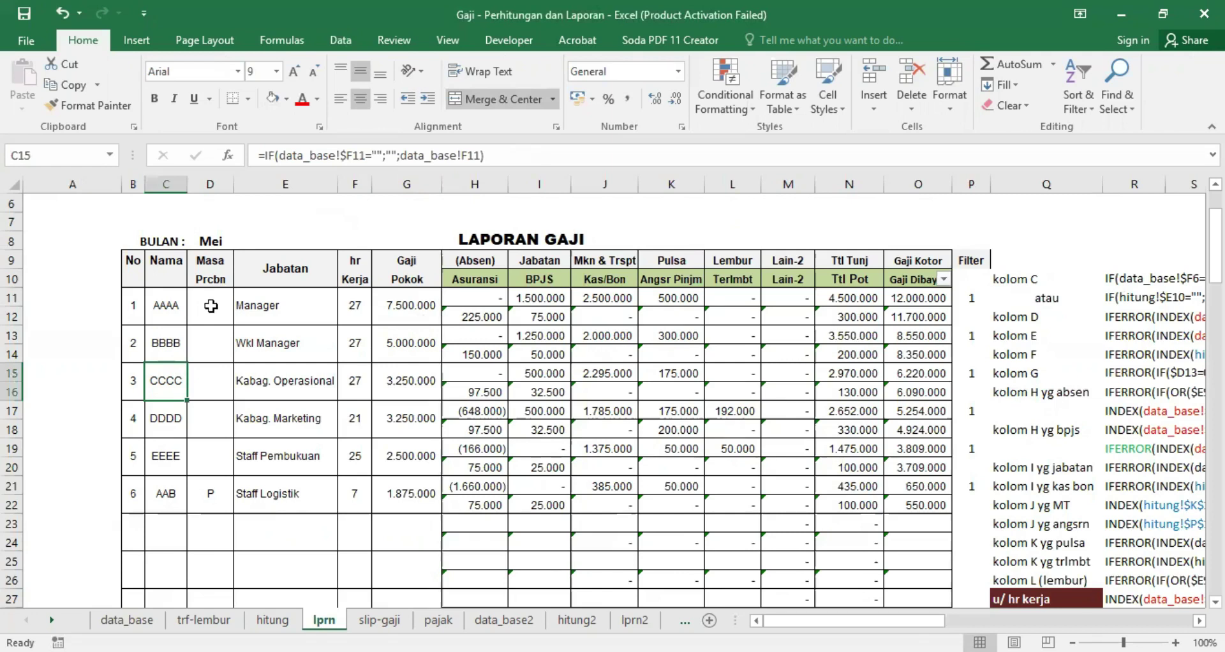
click(204, 306)
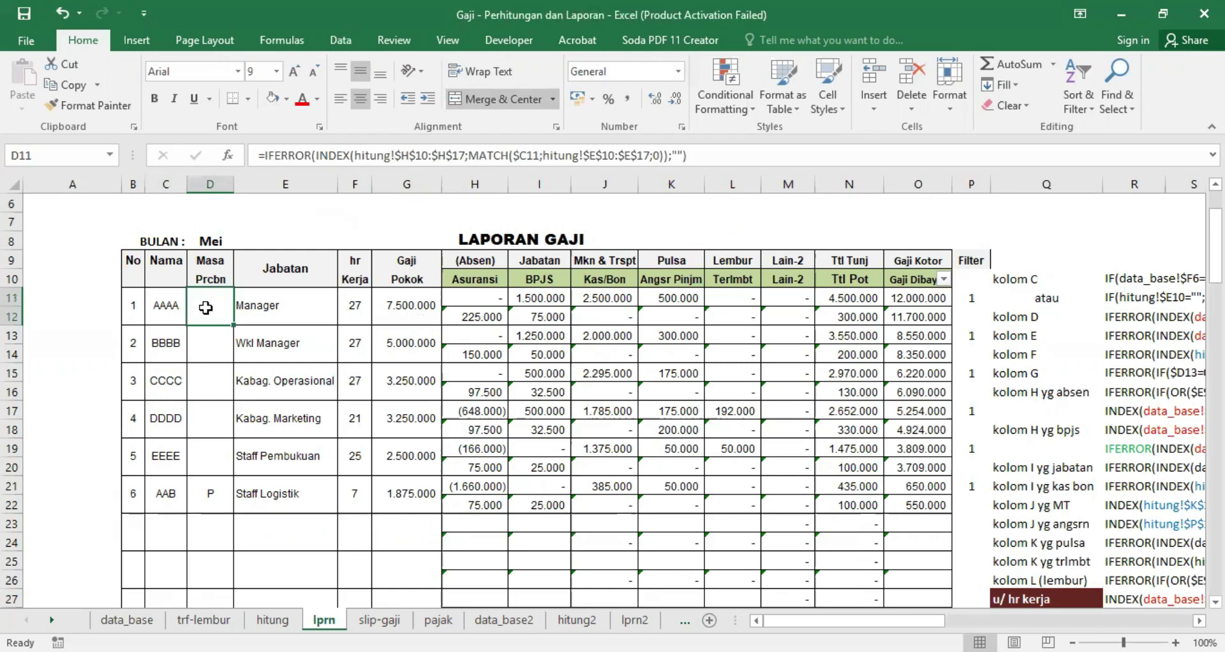
click(272, 619)
click(127, 619)
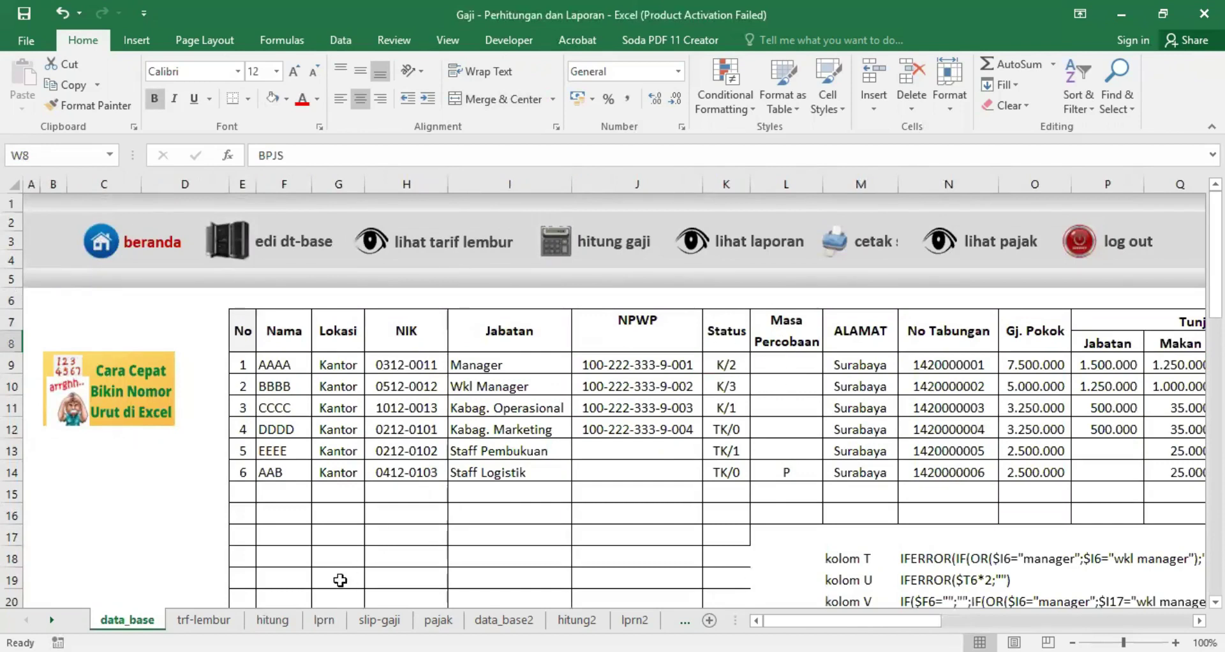
click(323, 620)
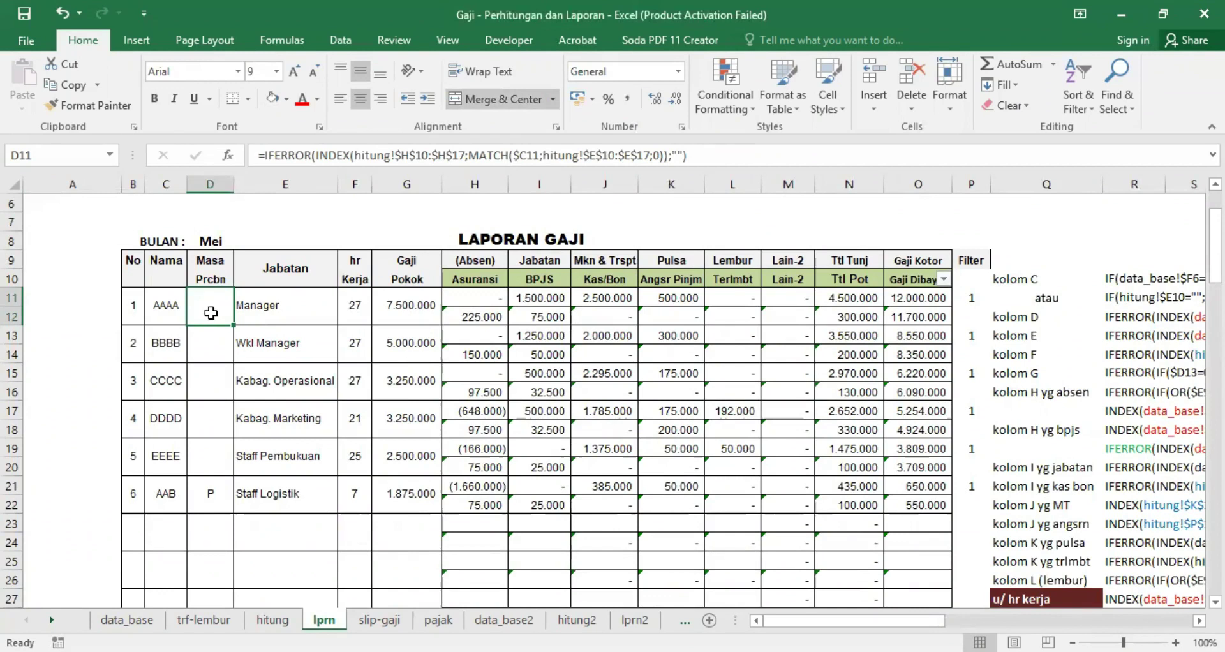
text(=)
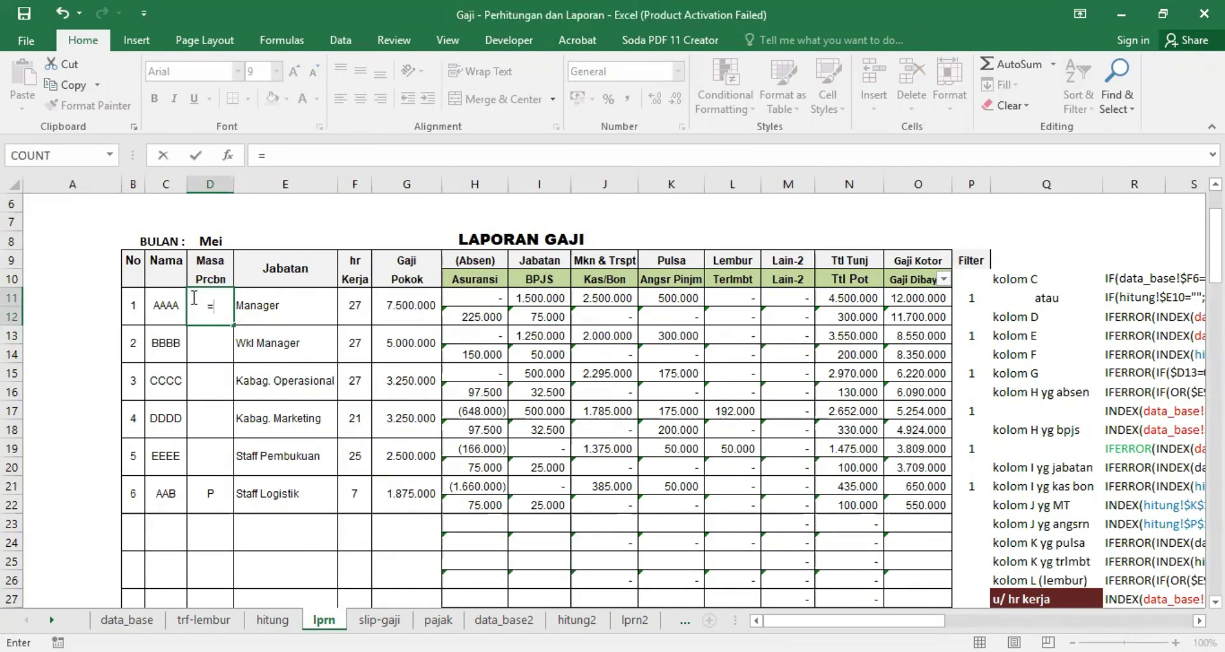
text(index()
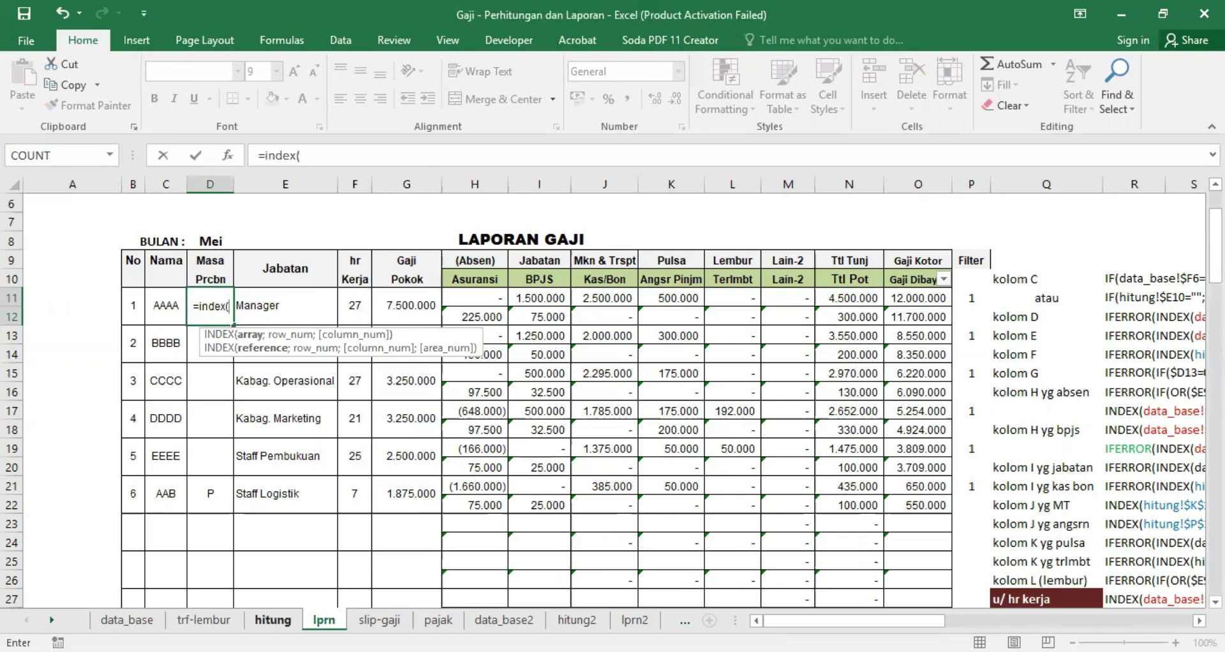
Start D11's INDEX formula with the absolute return range hitung!$H$10:$H$17, then begin MATCH
click(272, 620)
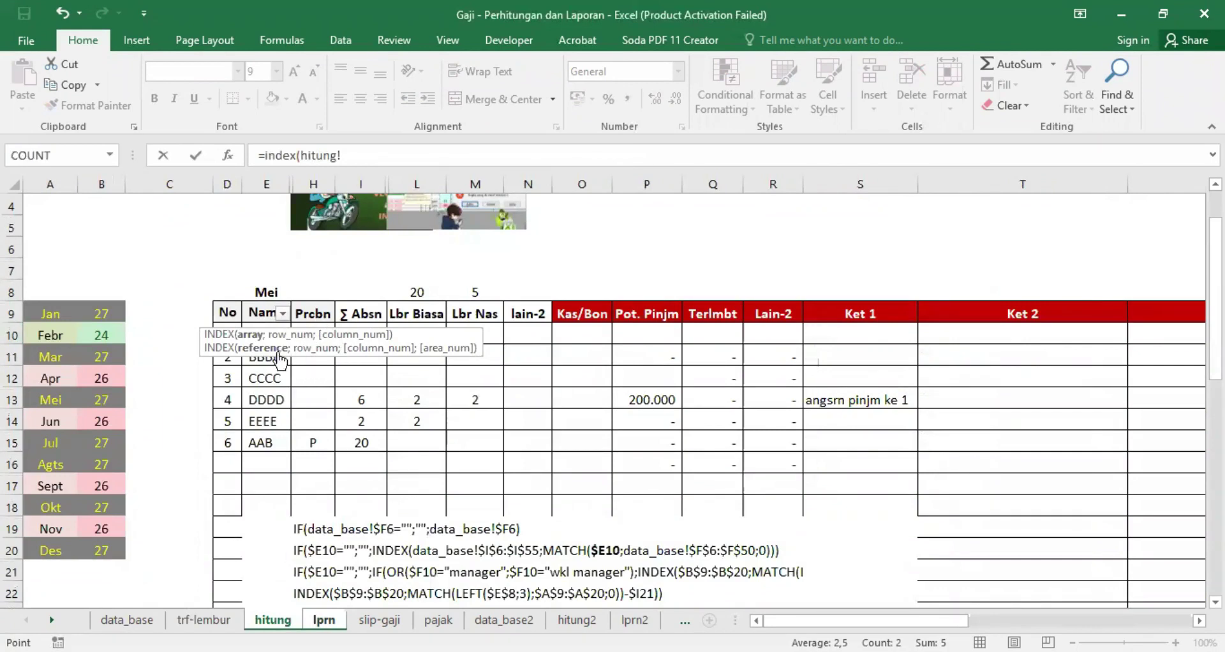
click(309, 379)
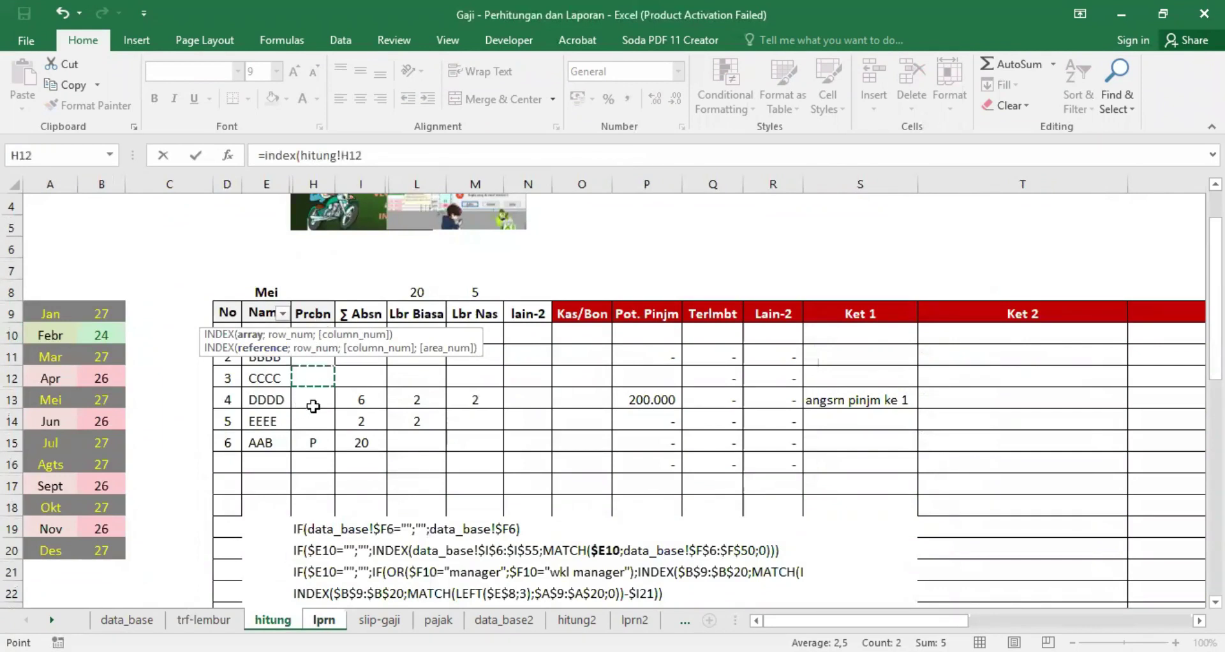
drag(313, 406, 308, 489)
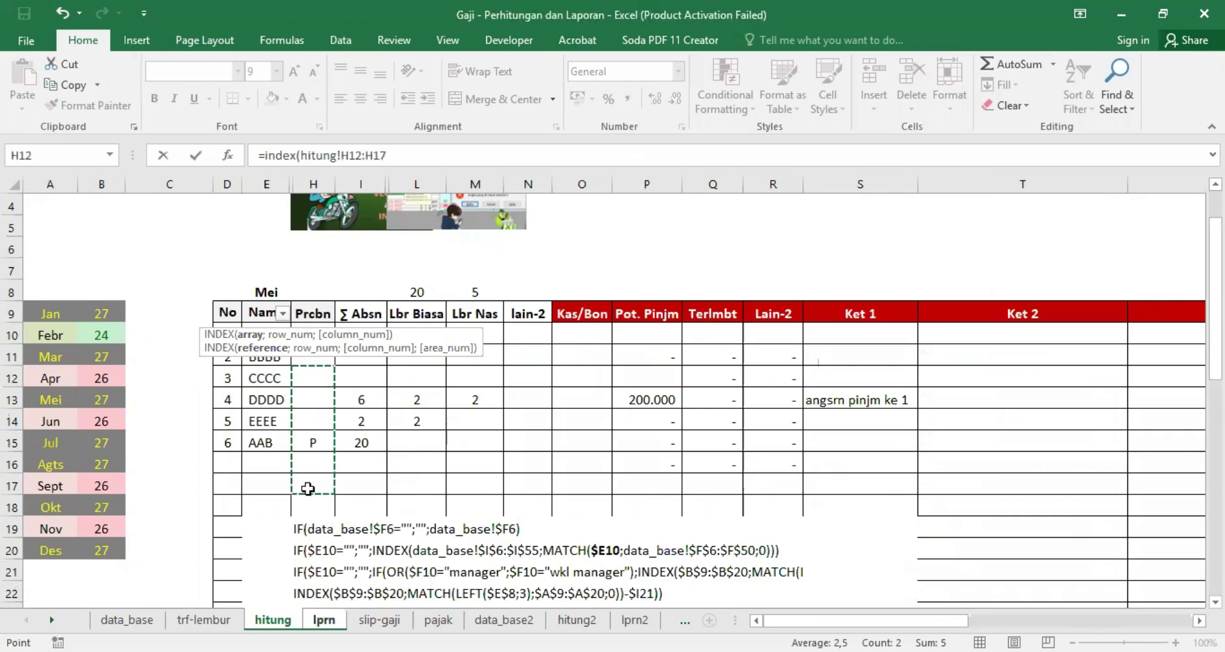
key(F4)
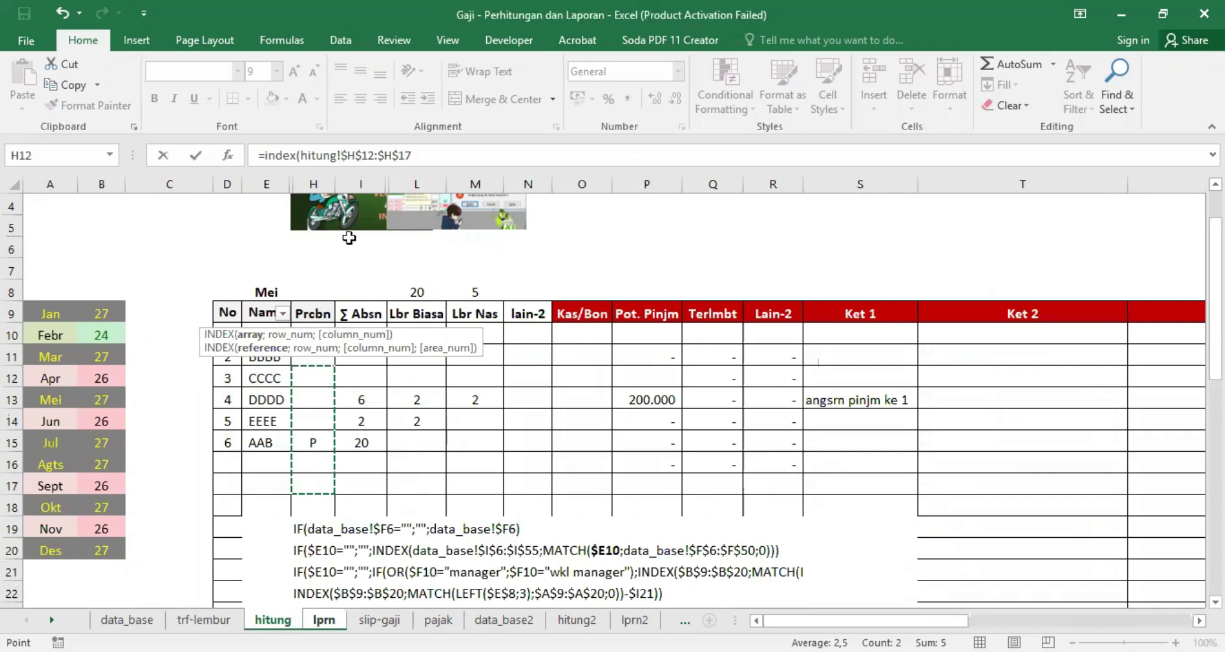
key(F2)
key(Left)
key(Left)
key(Left)
key(BackSpace)
text(0)
key(Right)
key(Right)
key(Right)
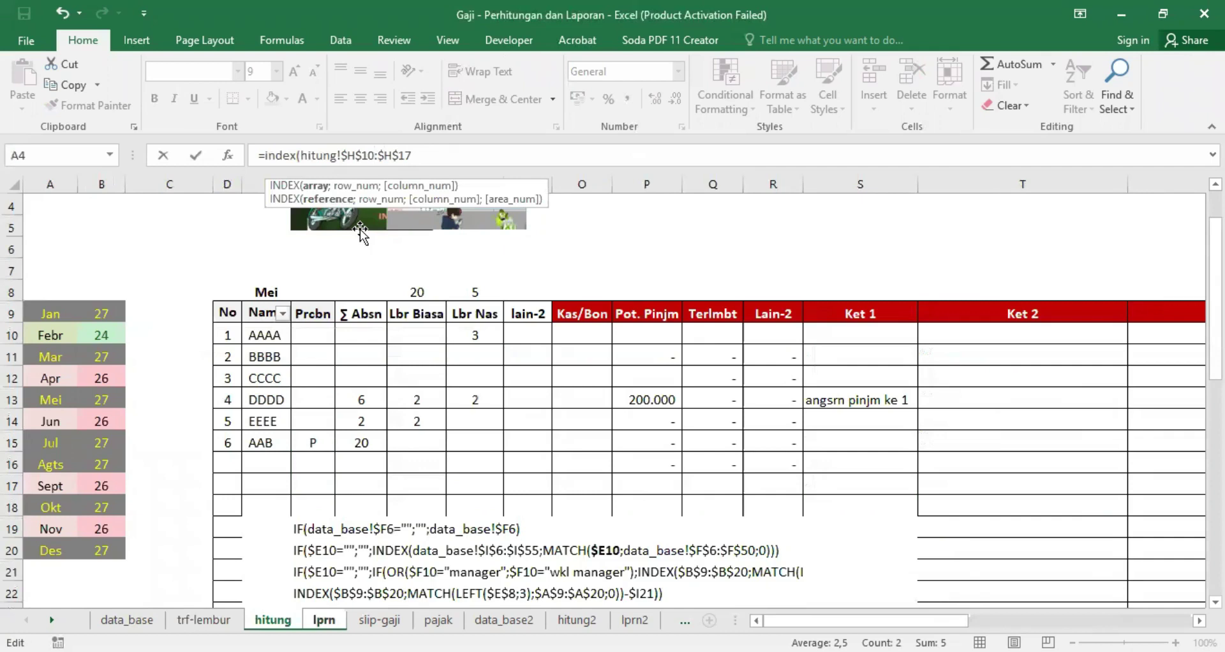
text(;match()
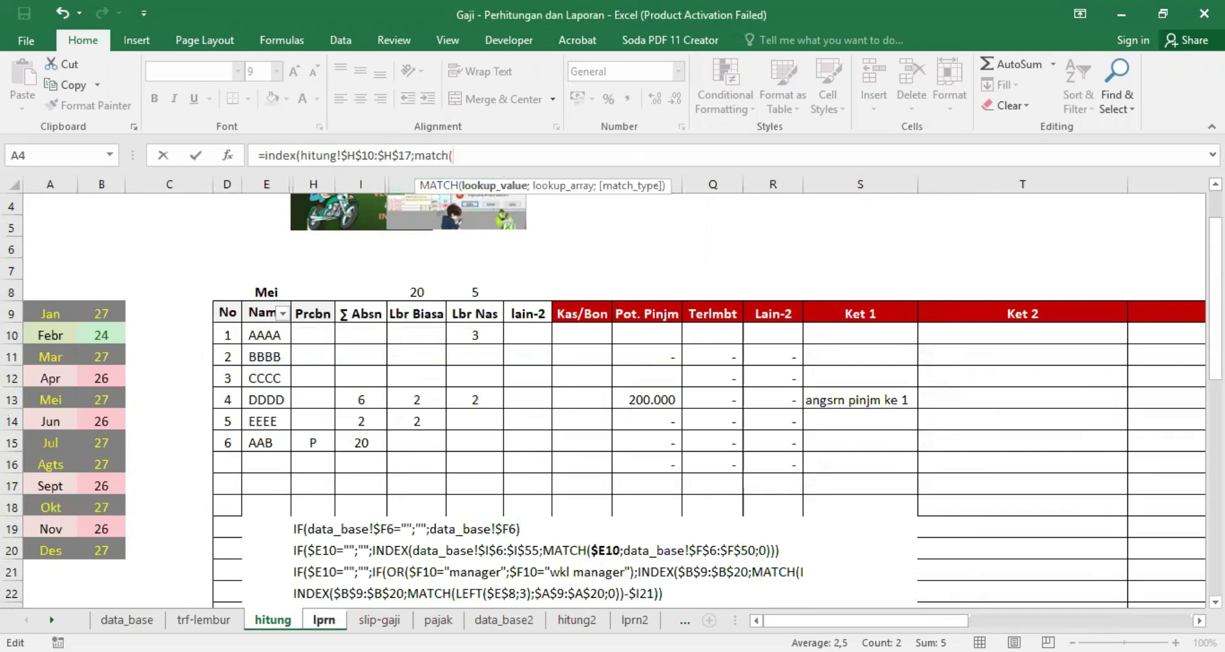
Complete MATCH(C11;hitung!$E$10:$E$17;0) as an exact name match and commit the lookup
key(ctrl+Page_Down)
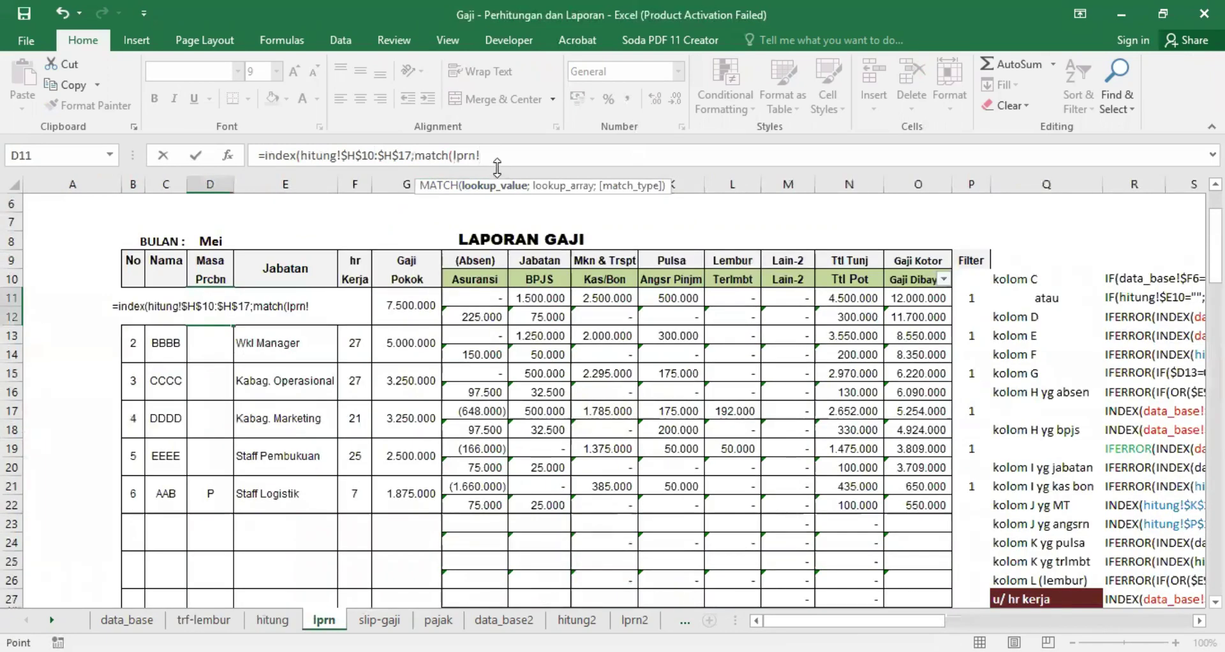
key(BackSpace)
key(BackSpace)
key(BackSpace)
key(BackSpace)
key(BackSpace)
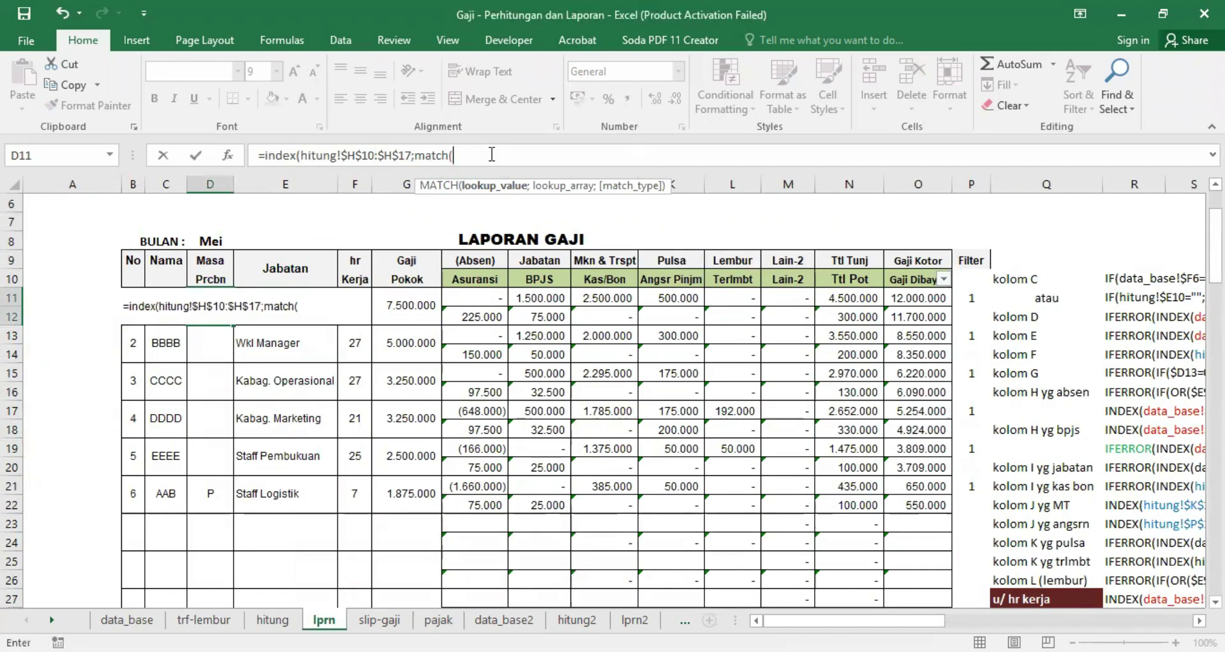
text(C11)
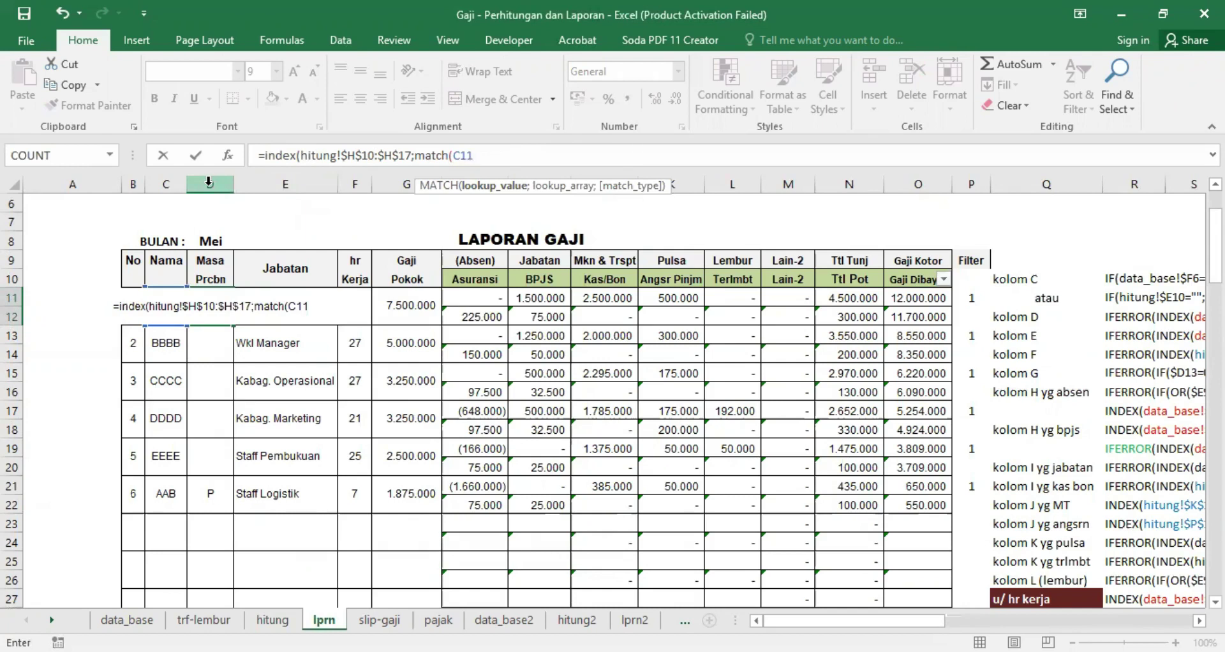
text(;)
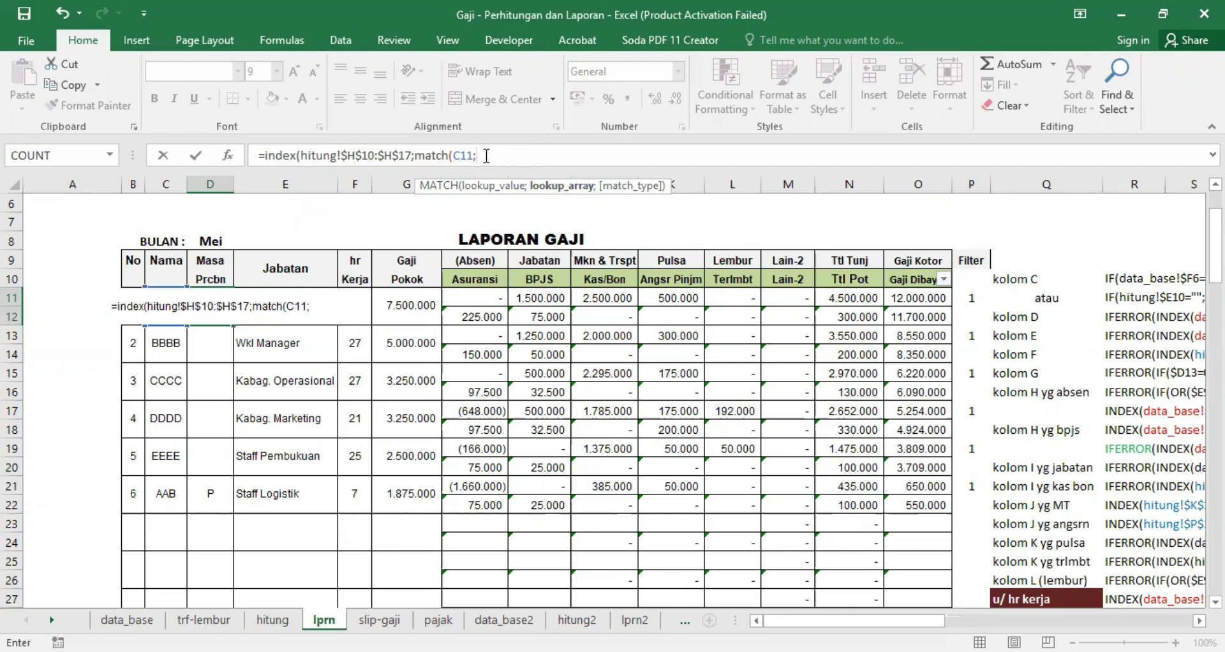
click(272, 620)
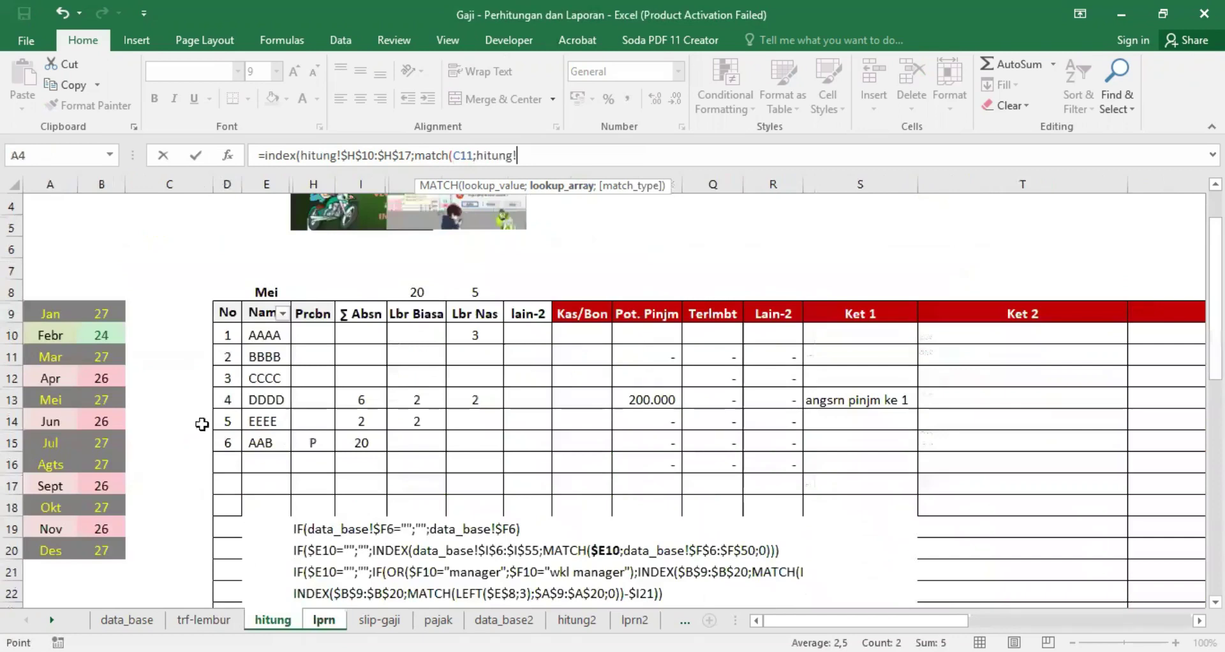
click(258, 336)
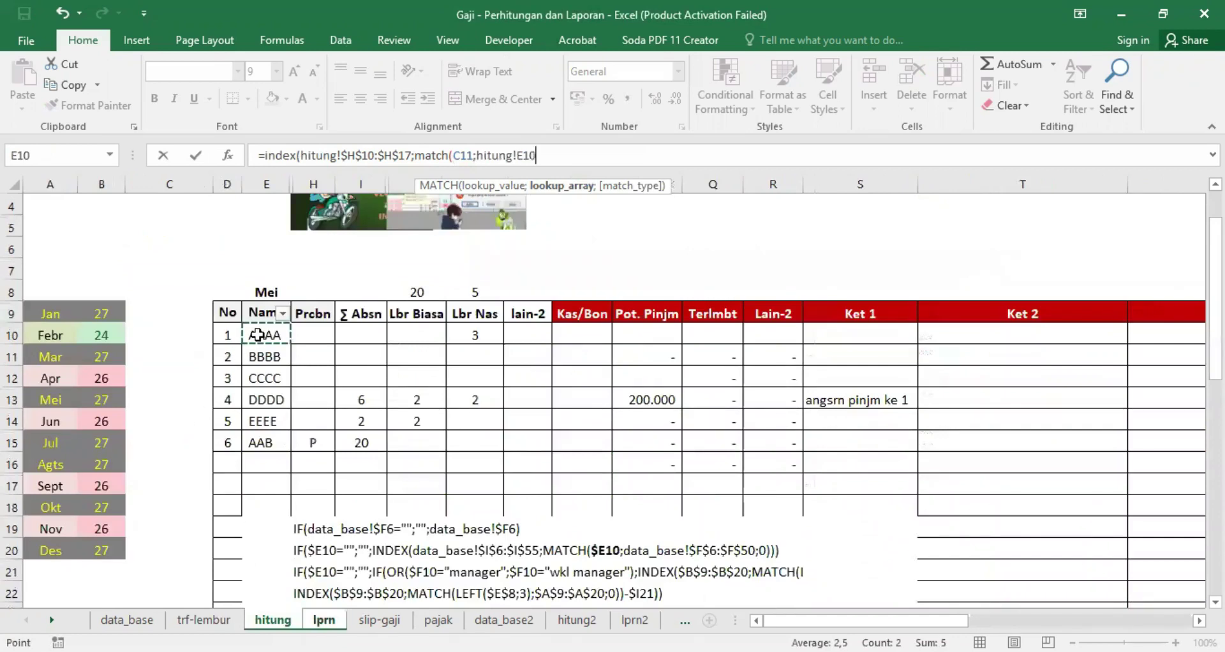
drag(265, 357, 272, 478)
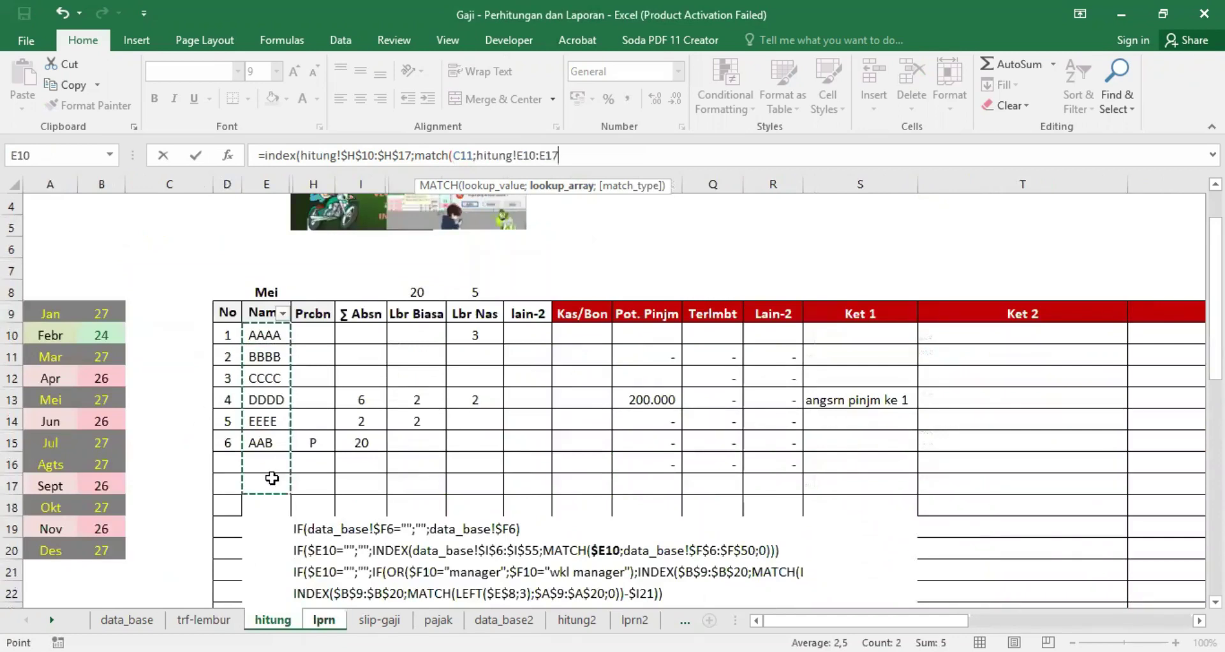
key(F4)
text($E$17;0)
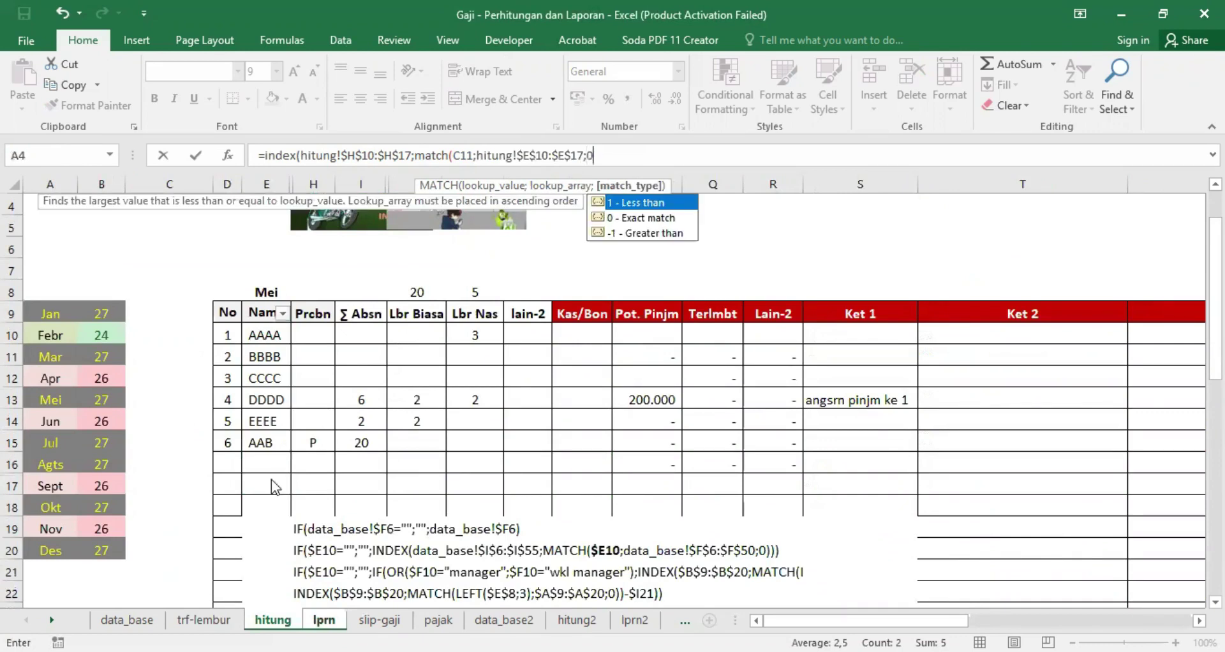
key(Return)
key(Return)
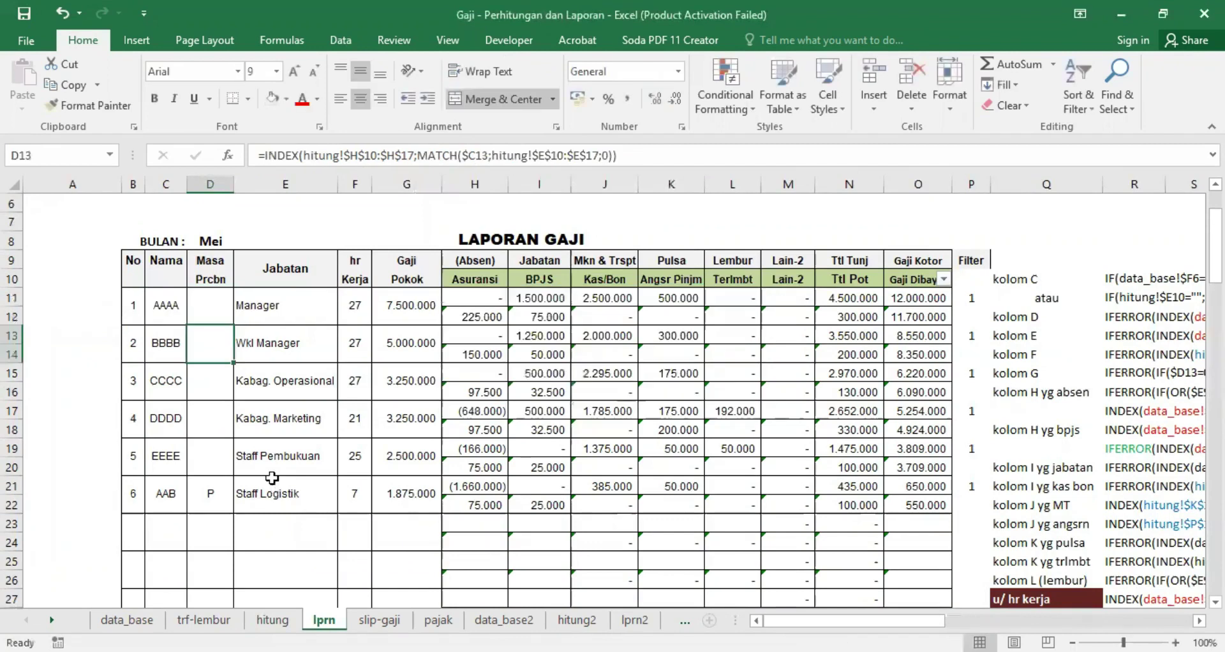
click(212, 302)
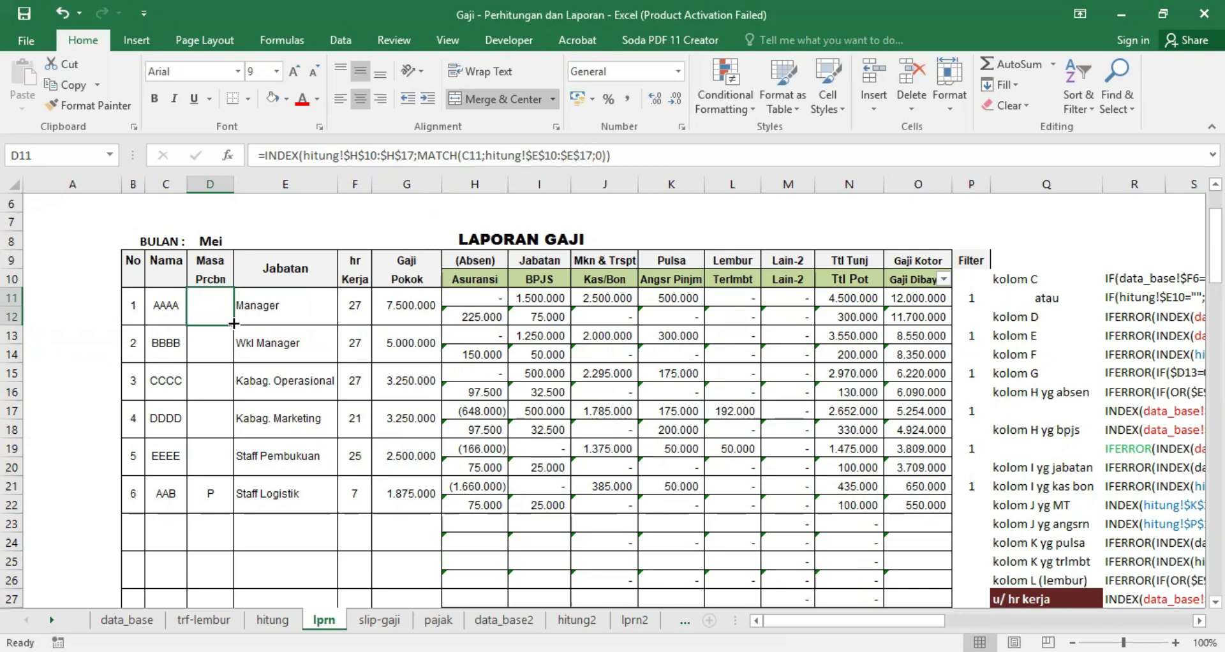
Fill D11's lookup down to D24, then wrap D11 in IFERROR(...;"") to show blank
drag(234, 323, 234, 548)
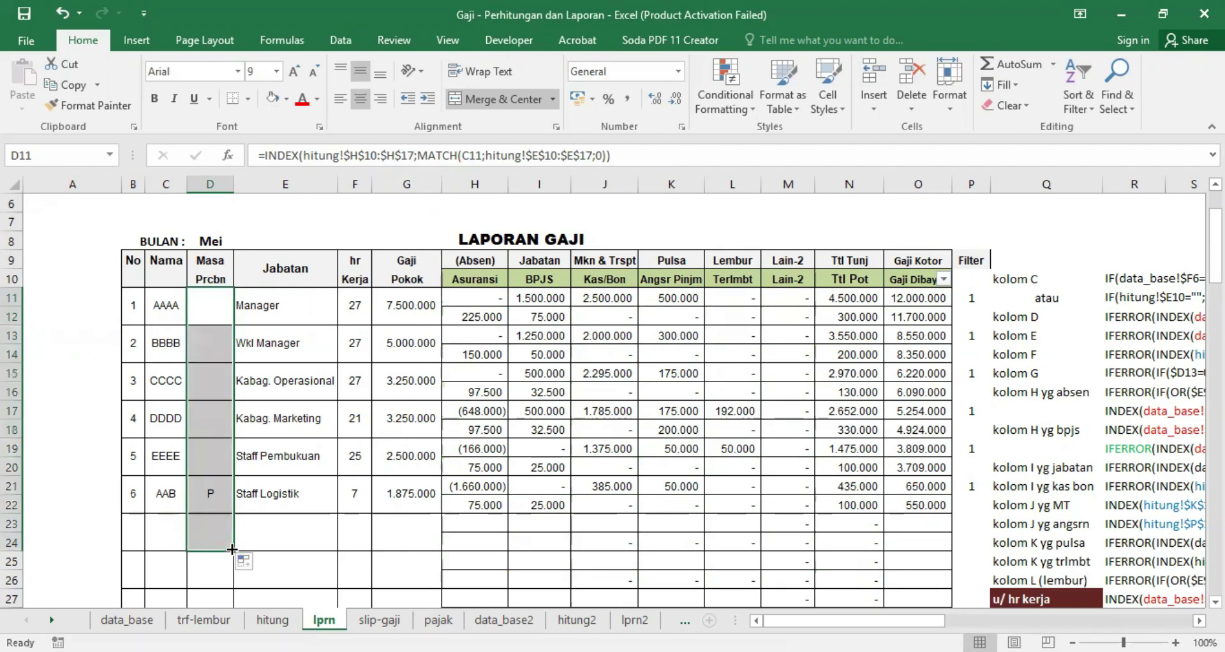
key(shift+BackSpace)
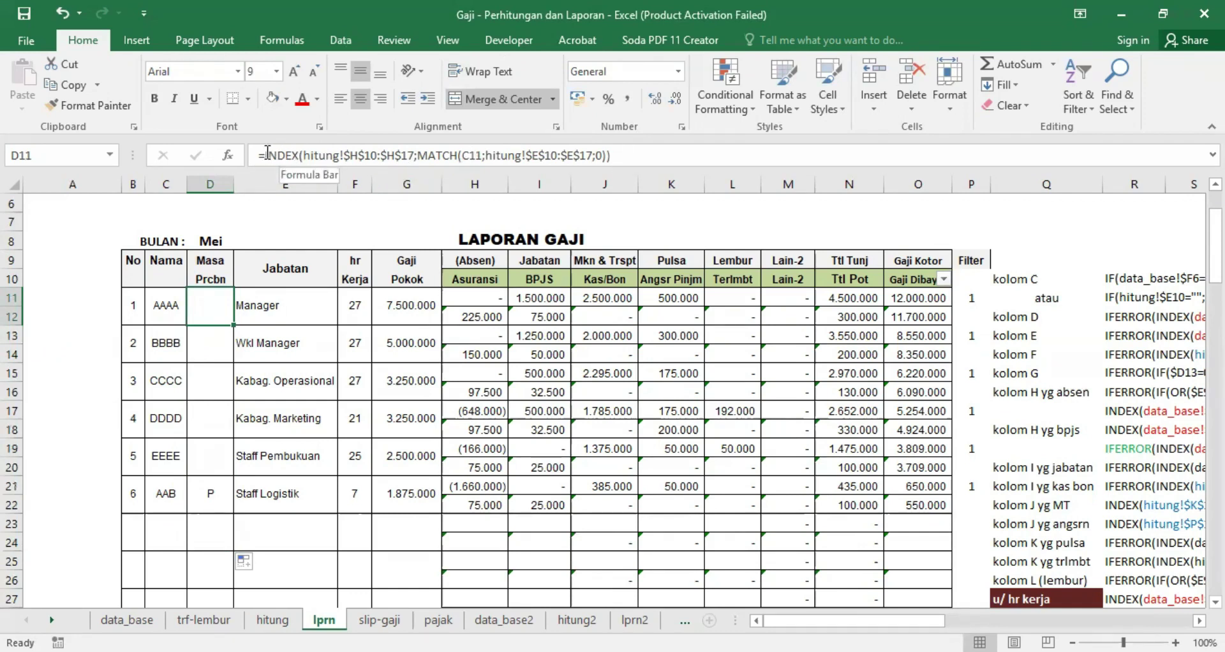
click(265, 154)
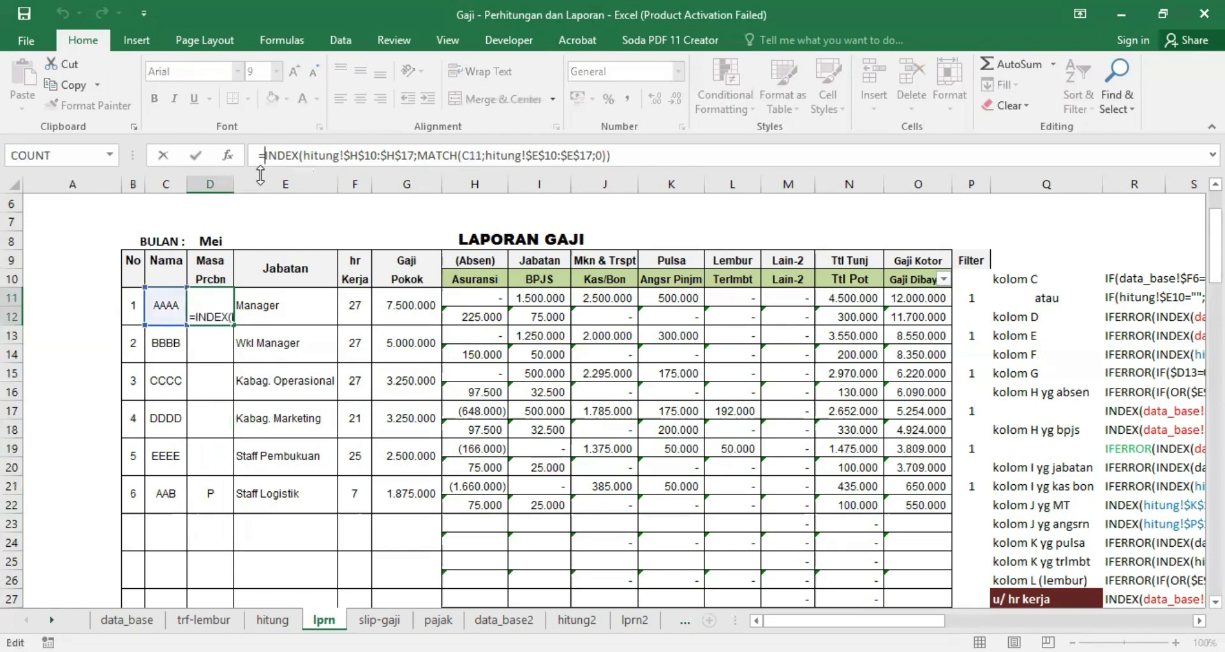
text(IFERROR)
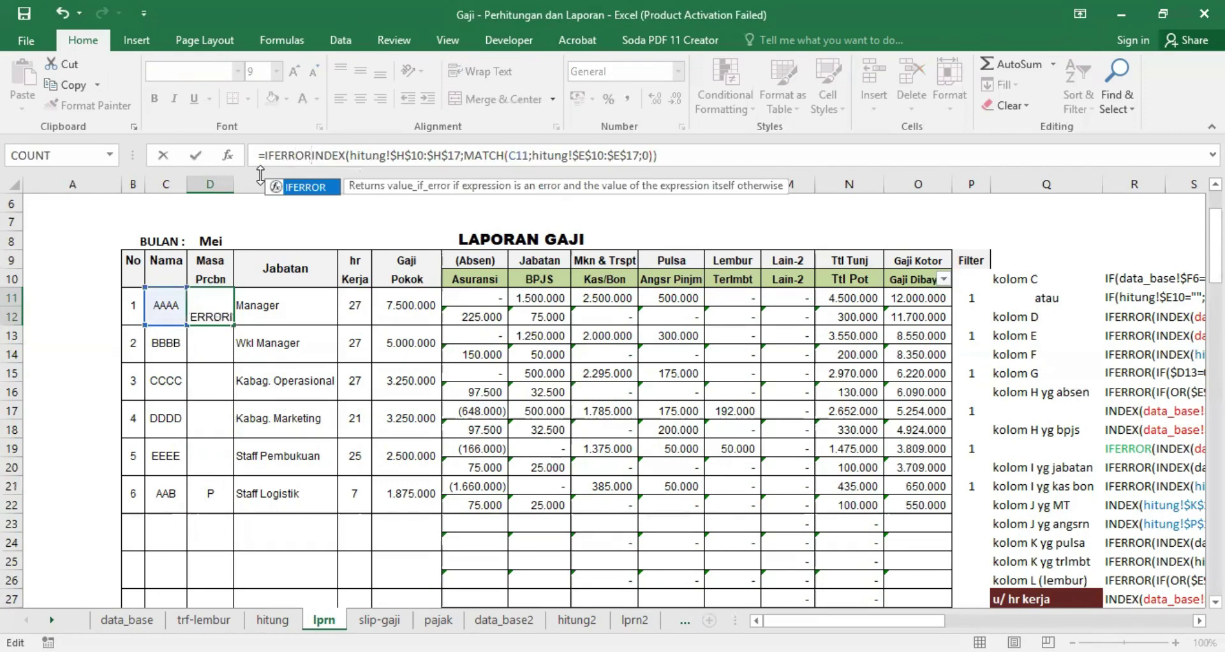
text(()
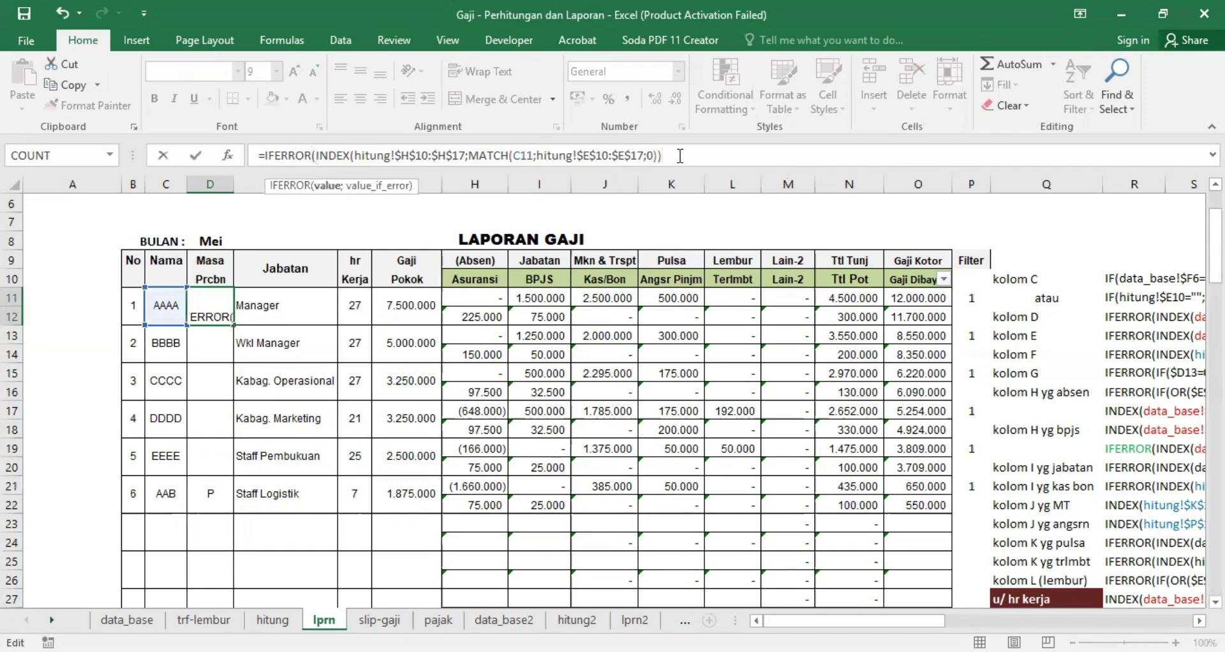
text(;)
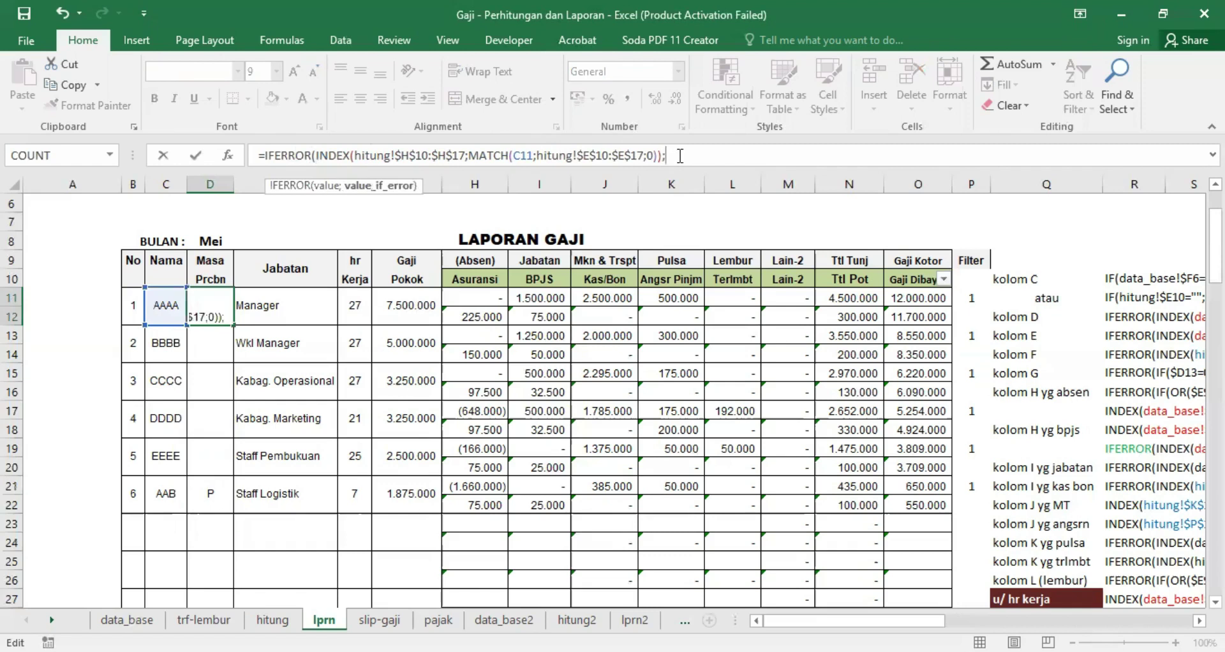
text())
key(ctrl+Return)
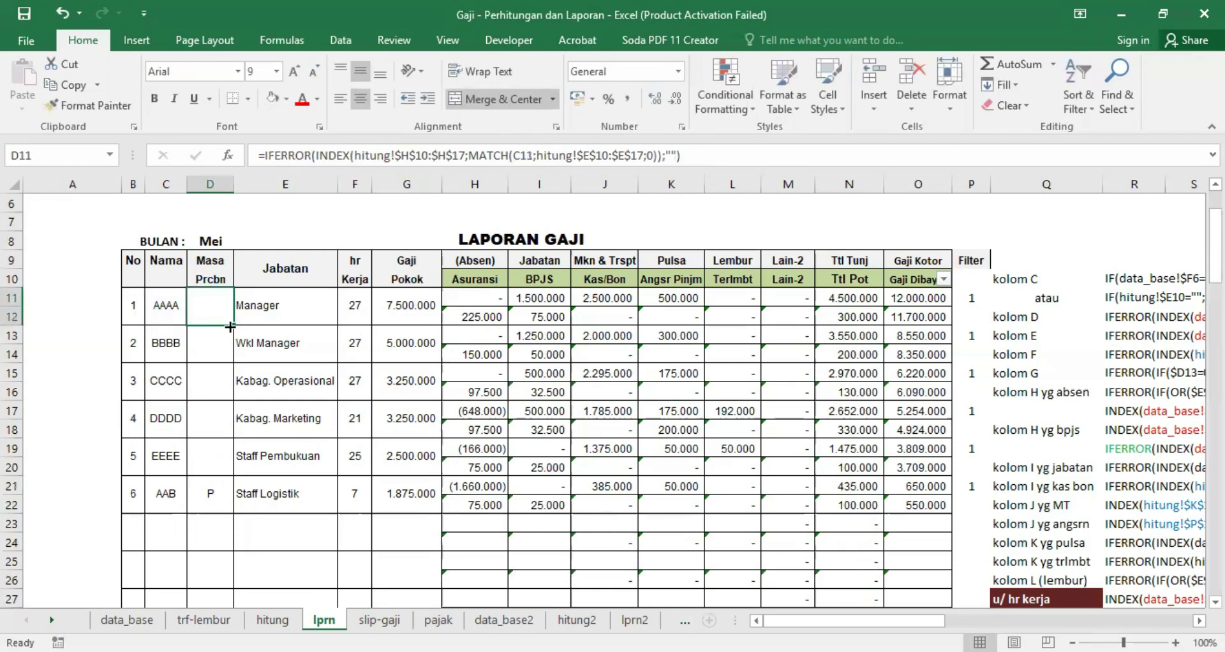
drag(230, 327, 244, 526)
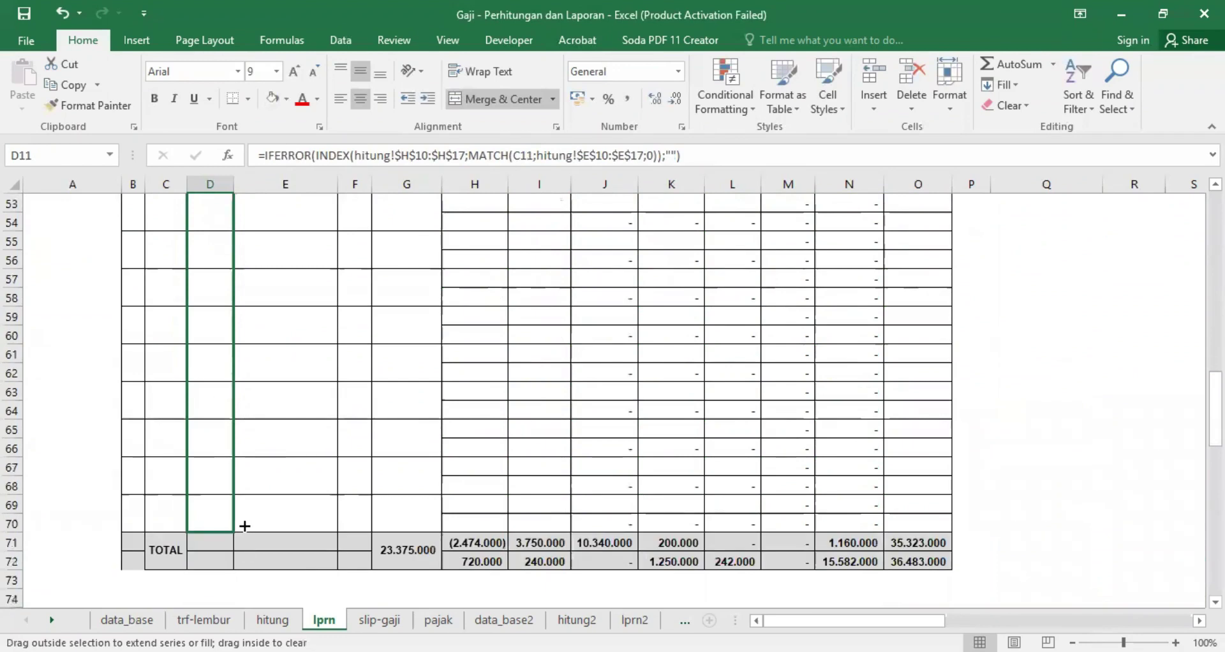
Fill the IFERROR probation lookup from D11 down to D70 and return to the report top
drag(236, 532, 235, 531)
drag(1215, 391, 1215, 210)
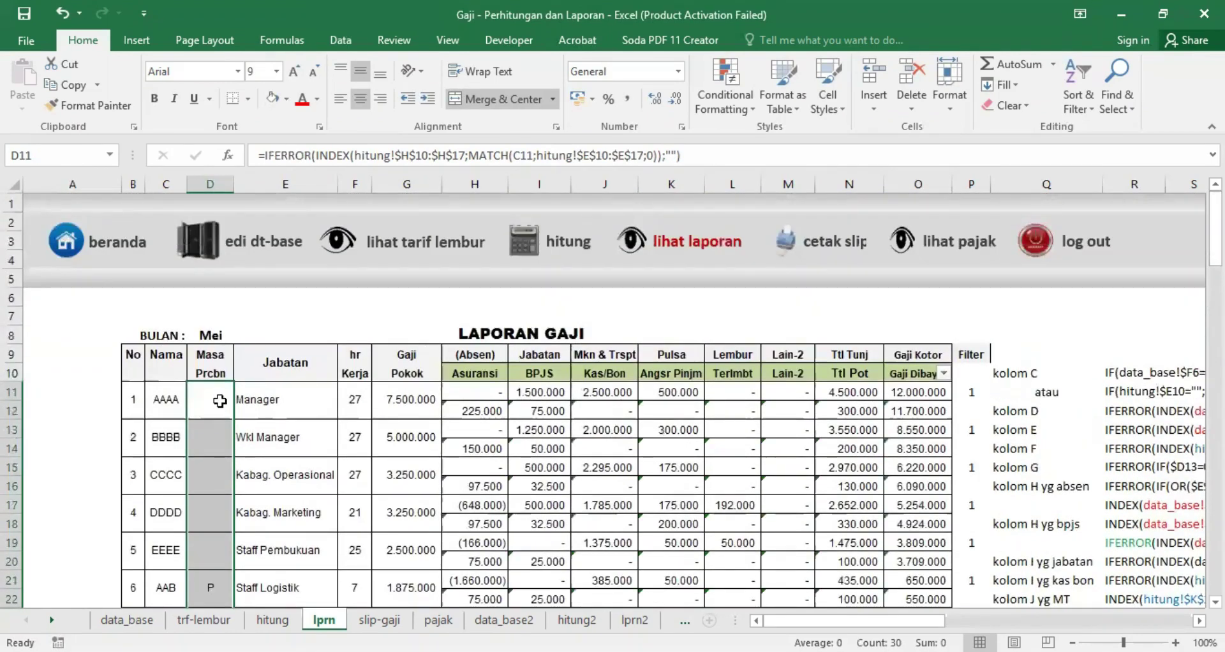
click(216, 398)
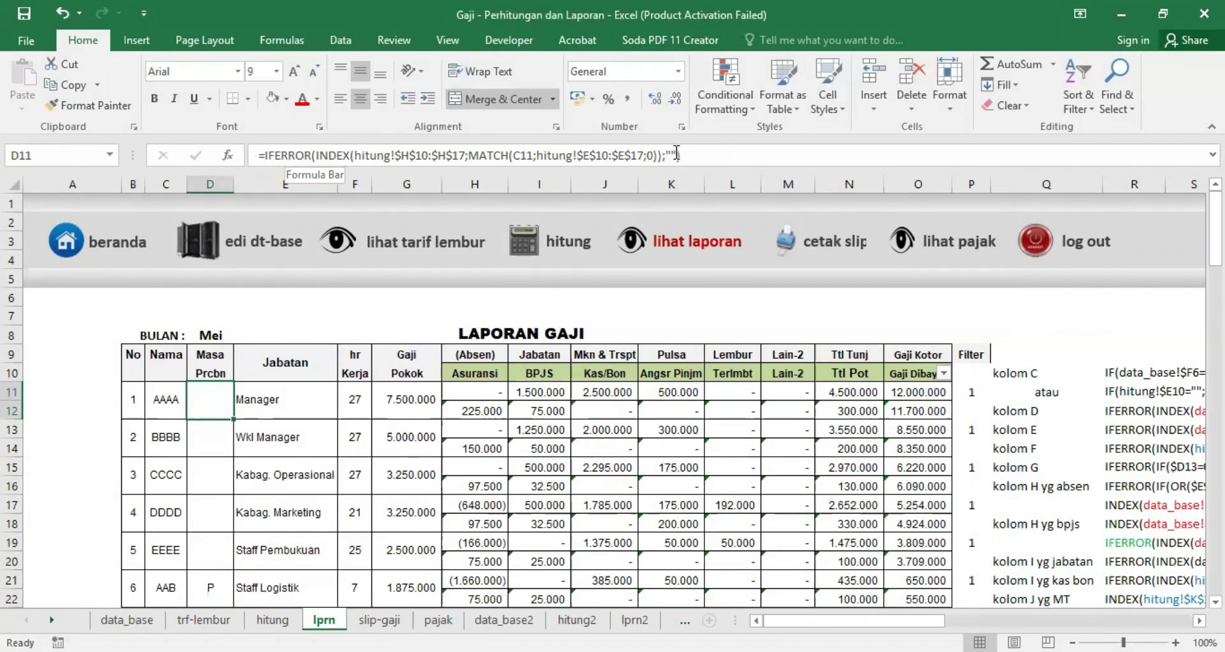
click(285, 399)
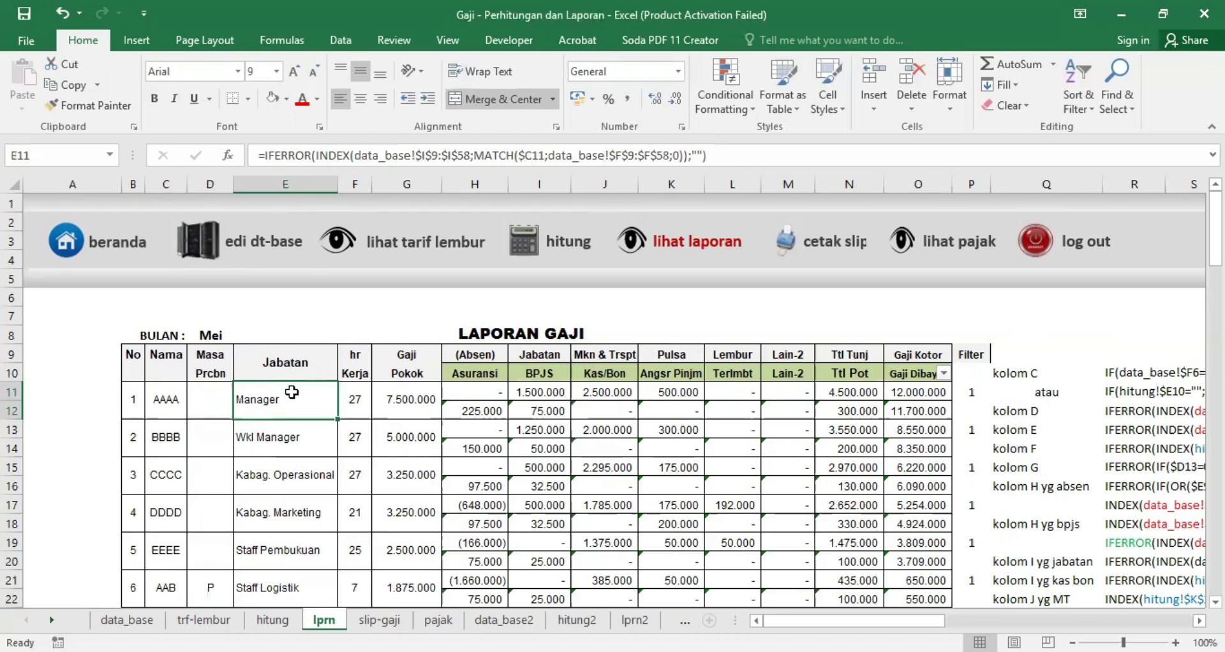
Unhide columns E through H on the hitung sheet to reveal Jabatan and NoTab
click(271, 622)
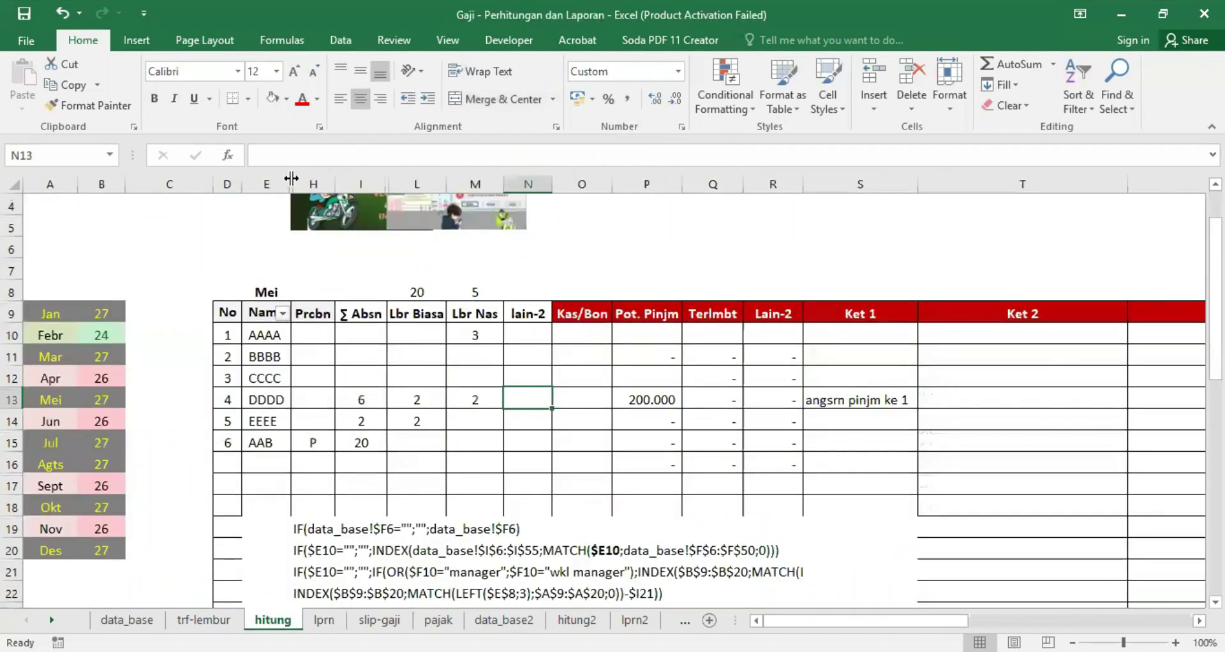
drag(283, 185, 314, 185)
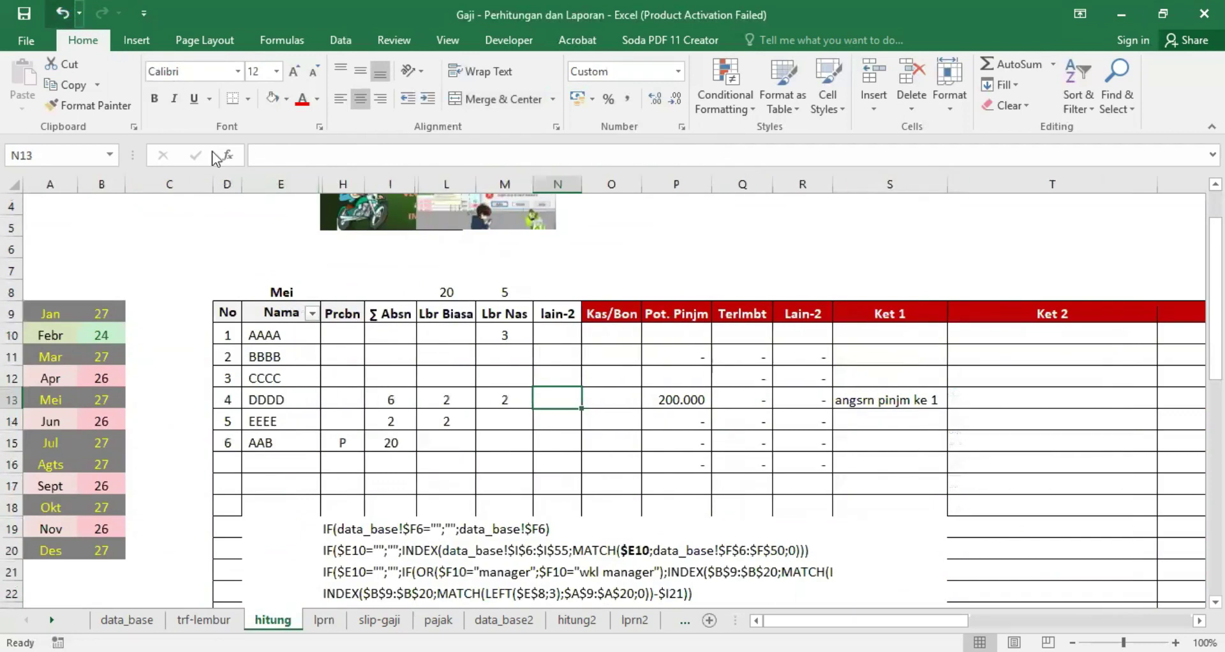
click(61, 13)
drag(271, 177, 303, 182)
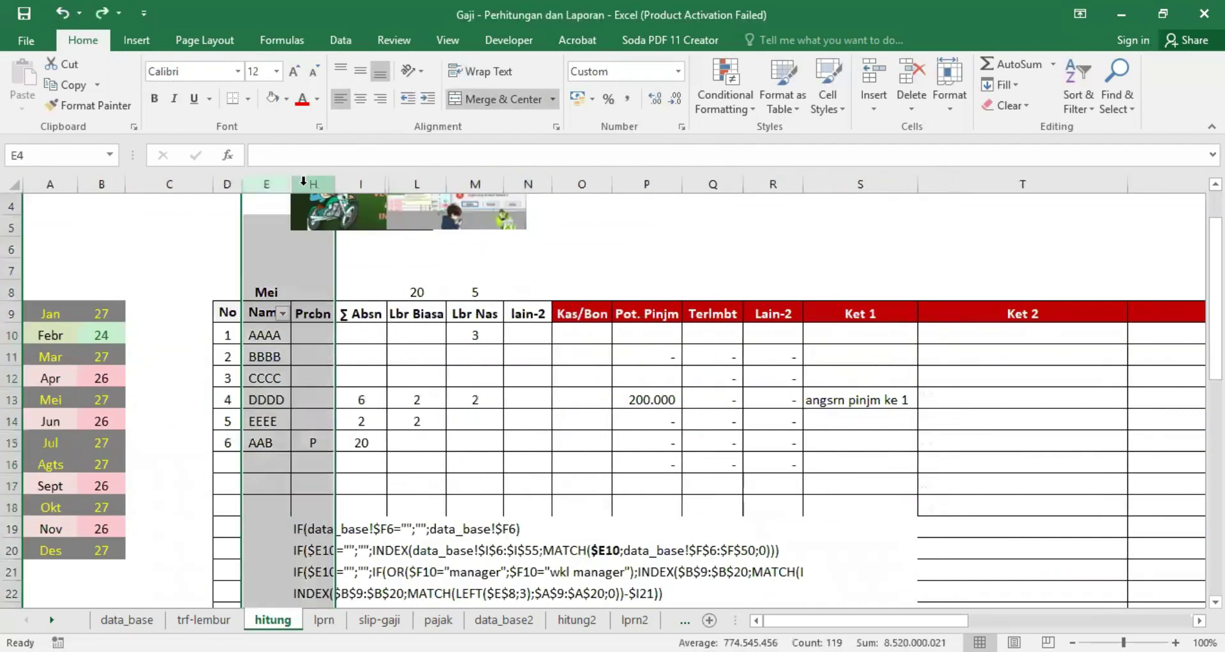
right_click(303, 183)
click(351, 440)
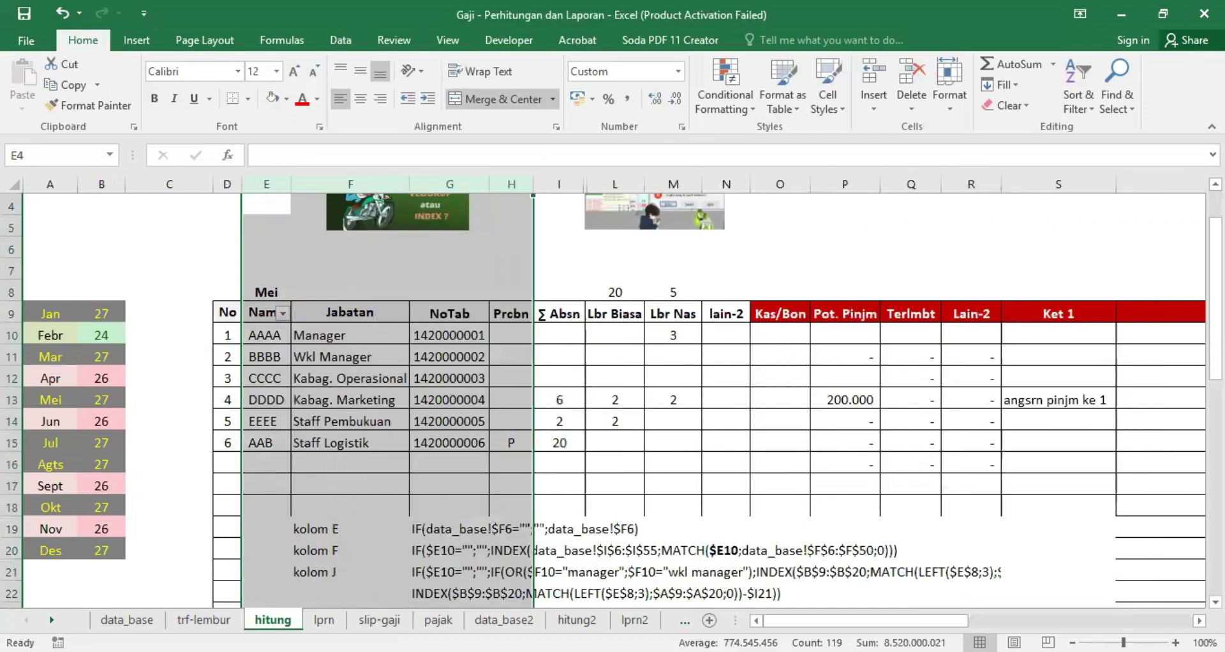
click(129, 620)
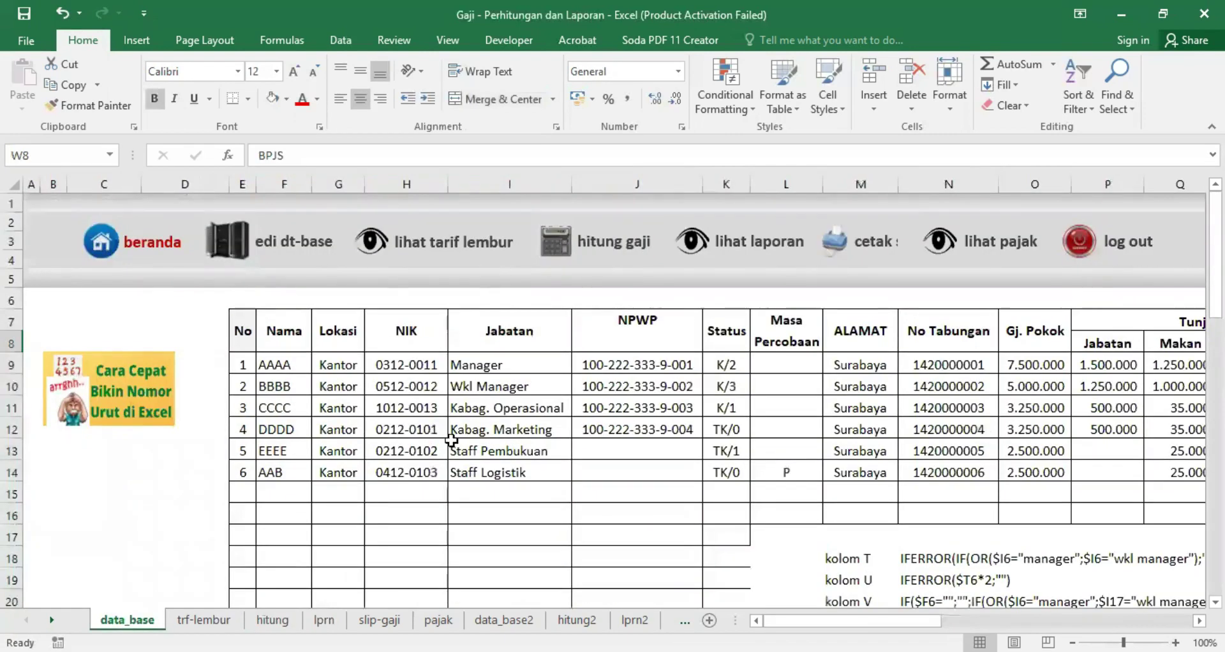
Copy D11's lookup formula into E11 and compare it against the hitung sheet columns
click(326, 618)
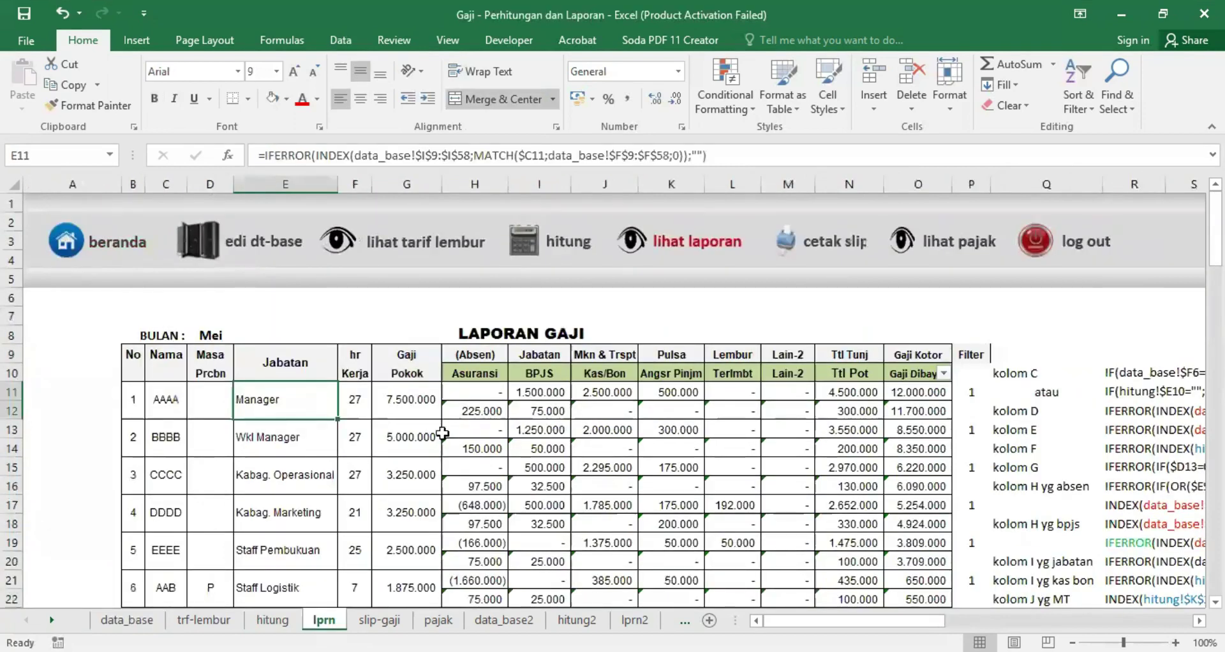
click(205, 395)
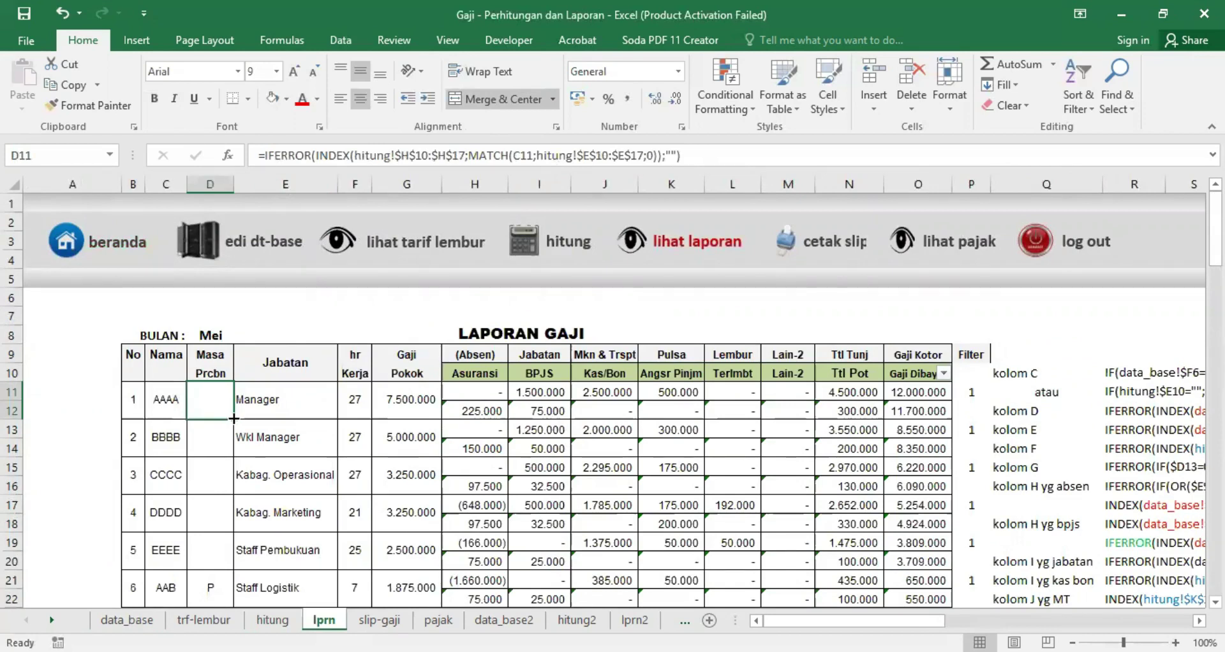
drag(235, 418, 294, 408)
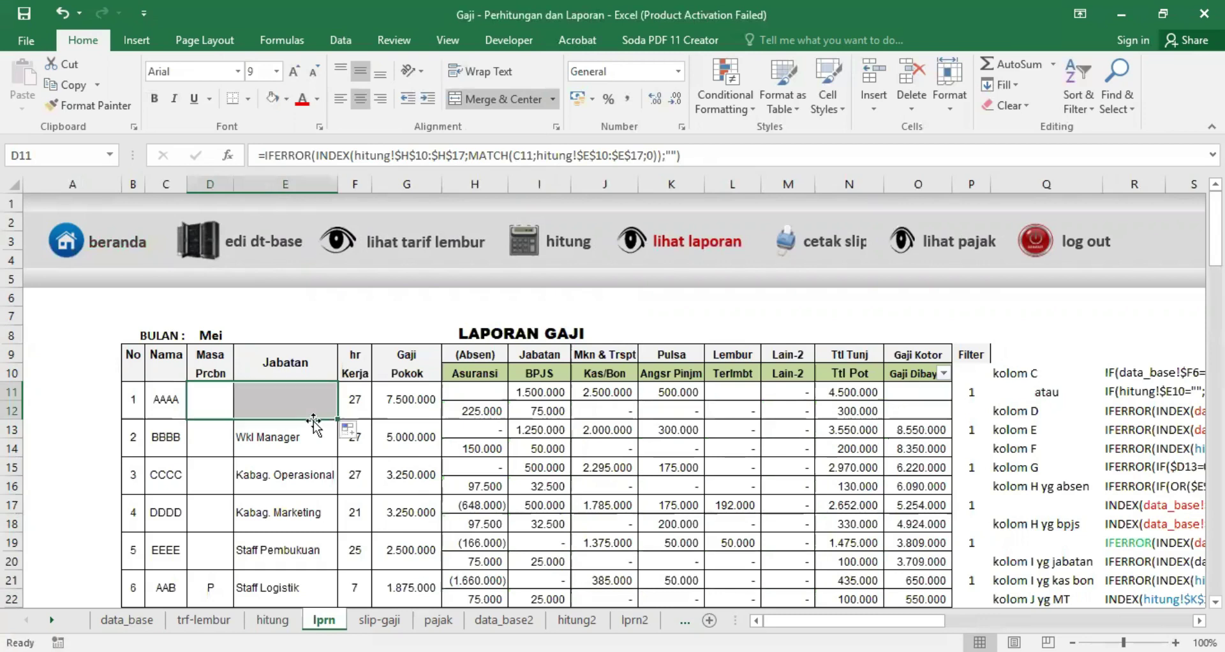
click(294, 397)
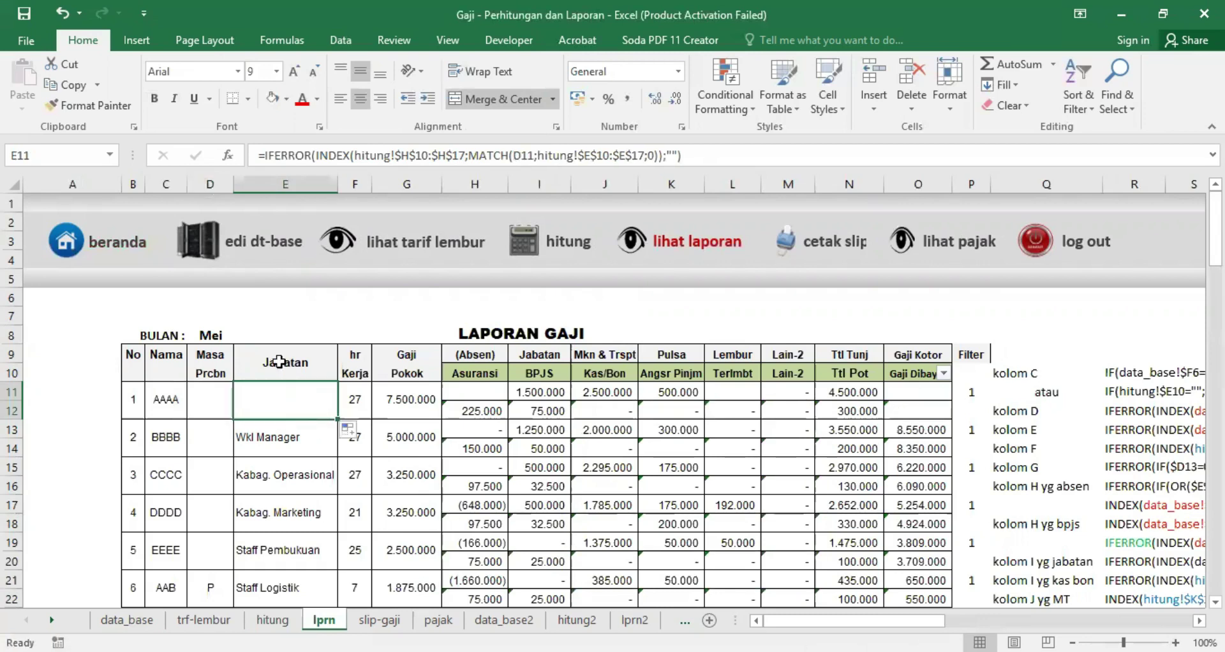
click(272, 620)
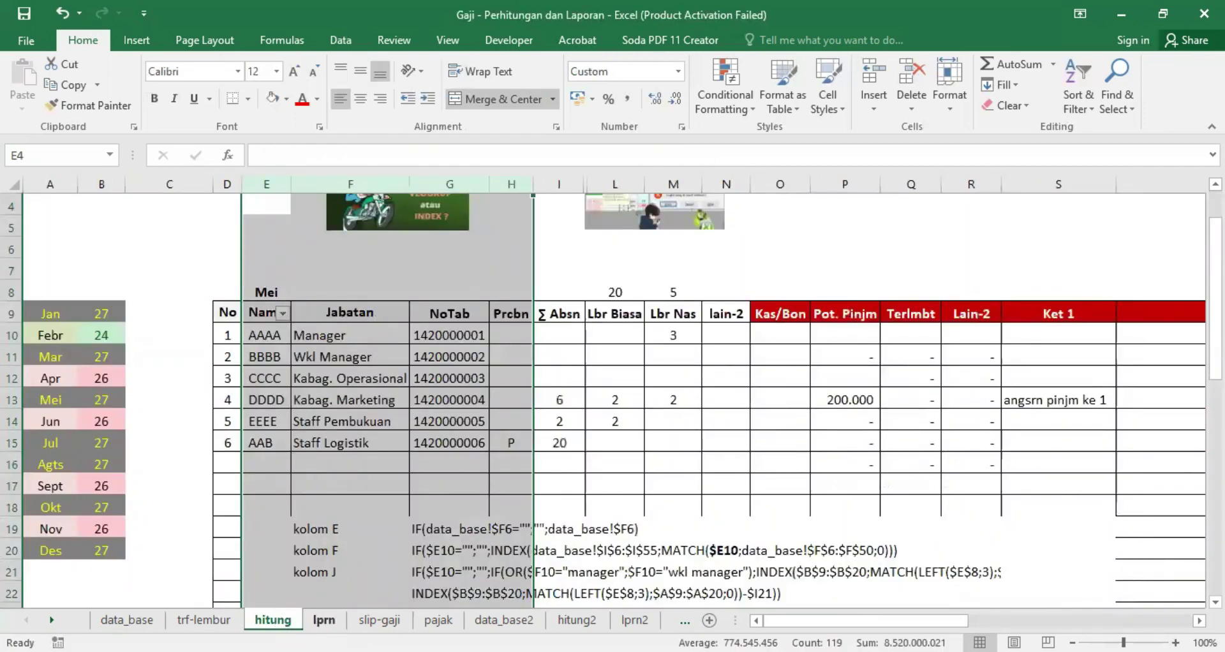
click(323, 621)
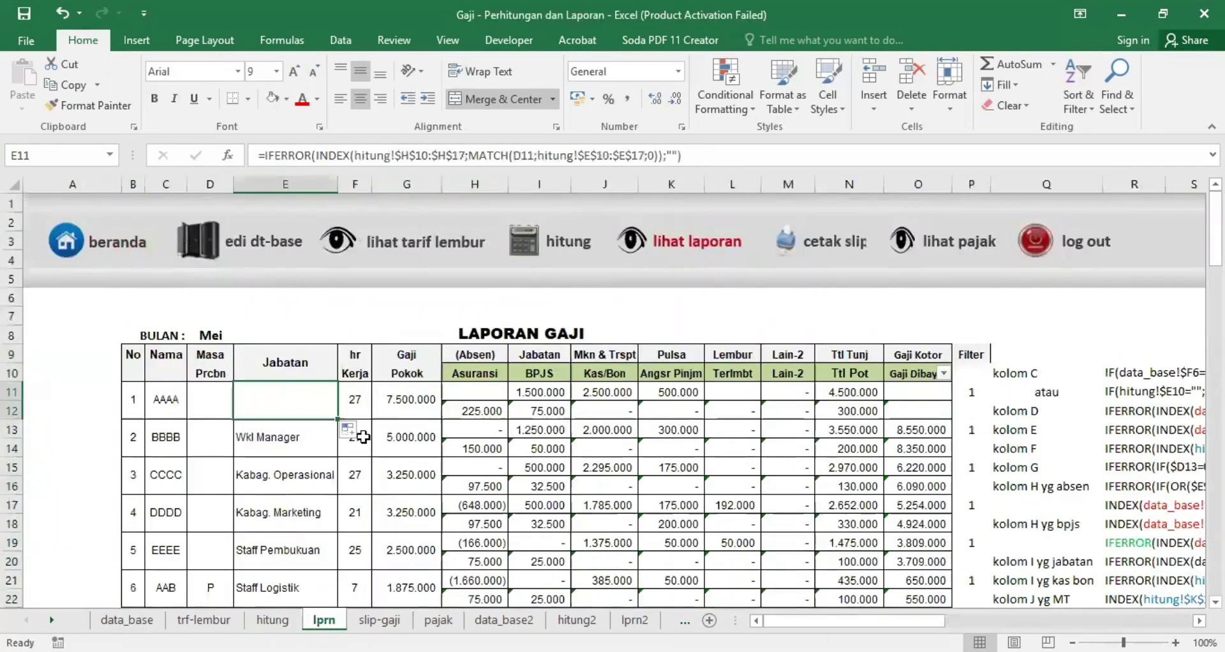
Change E11's INDEX return range to hitung!$F$10:$F$17
click(404, 156)
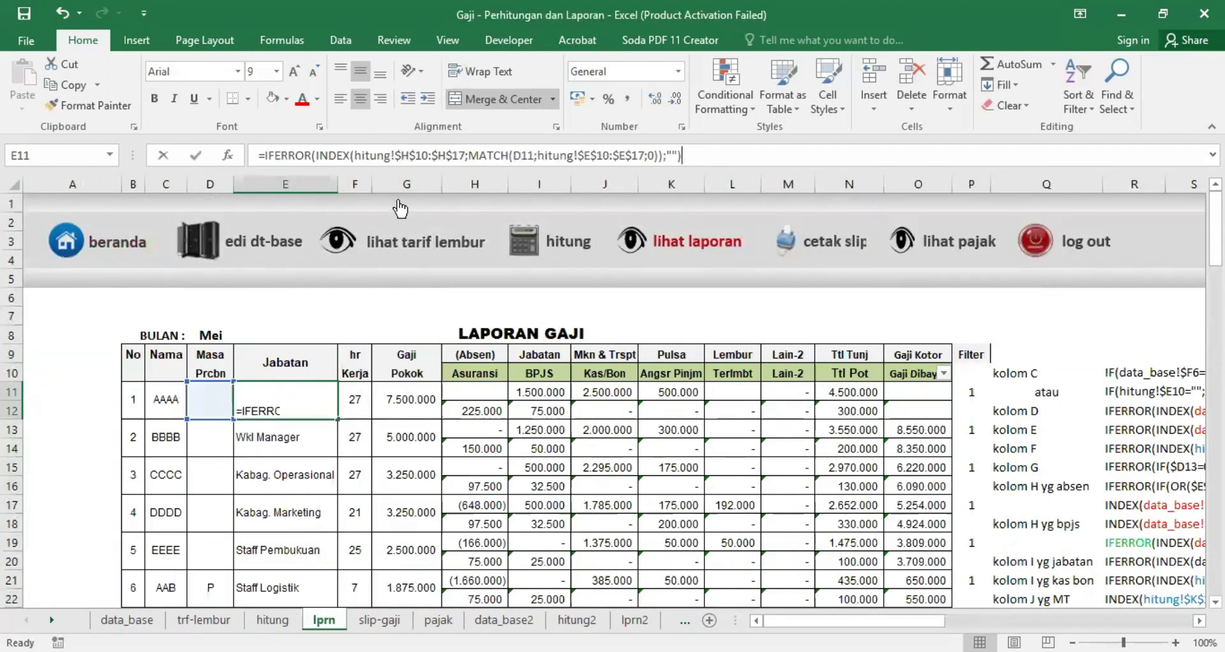
text(F)
key(Delete)
key(Right)
key(Right)
key(Right)
key(Right)
text(F)
key(Delete)
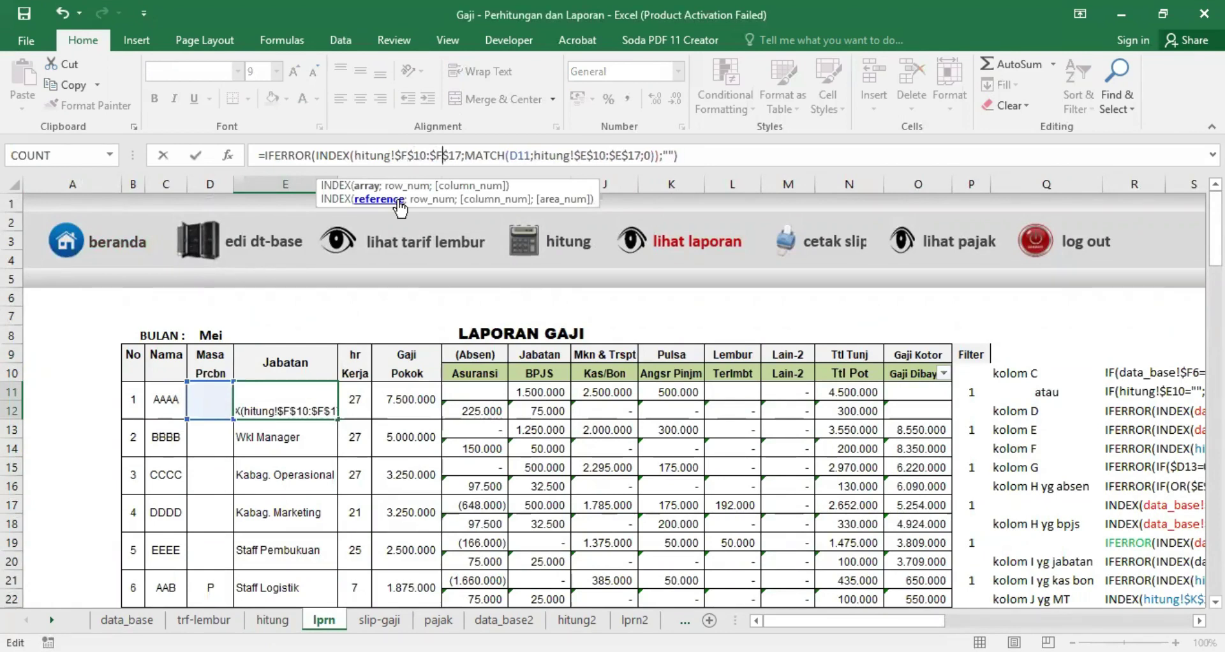
key(Return)
Replace E11's lookup value with $C11 so it matches the name and shows Manager
click(300, 396)
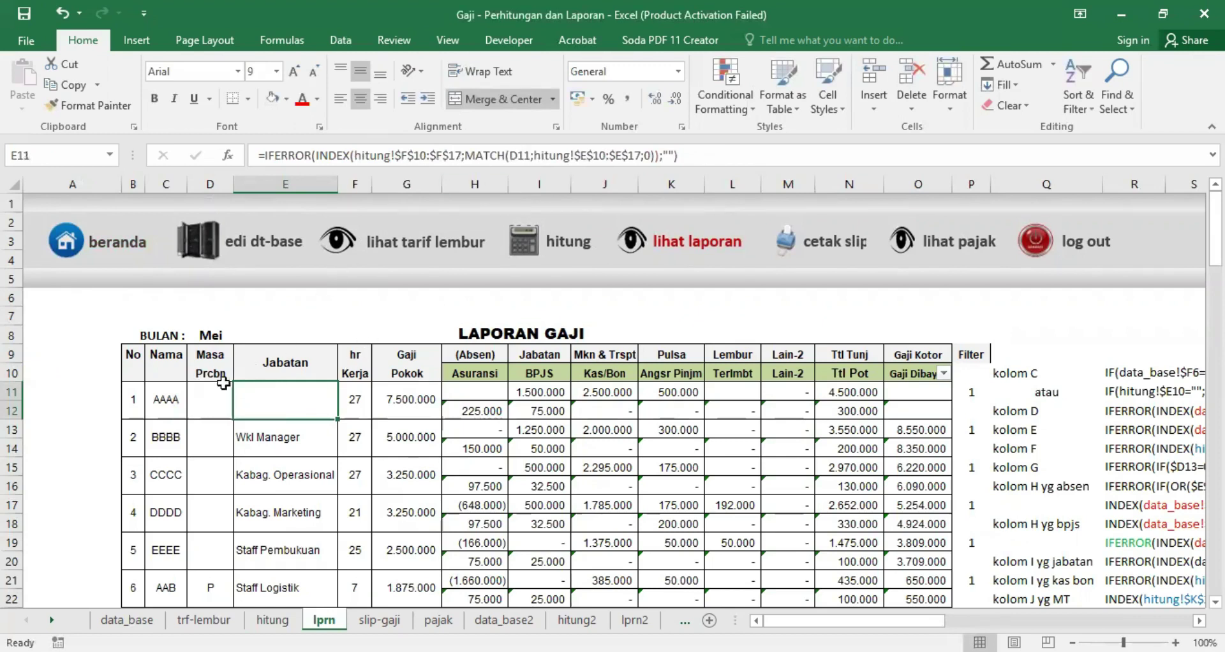
click(513, 155)
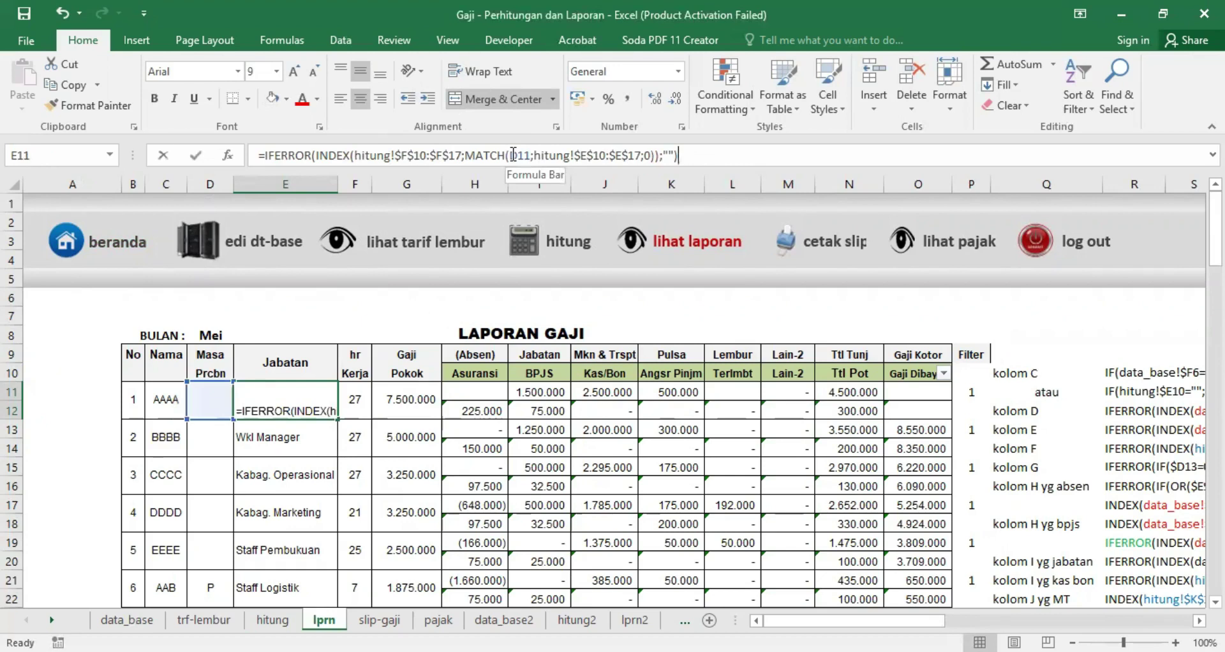
text($)
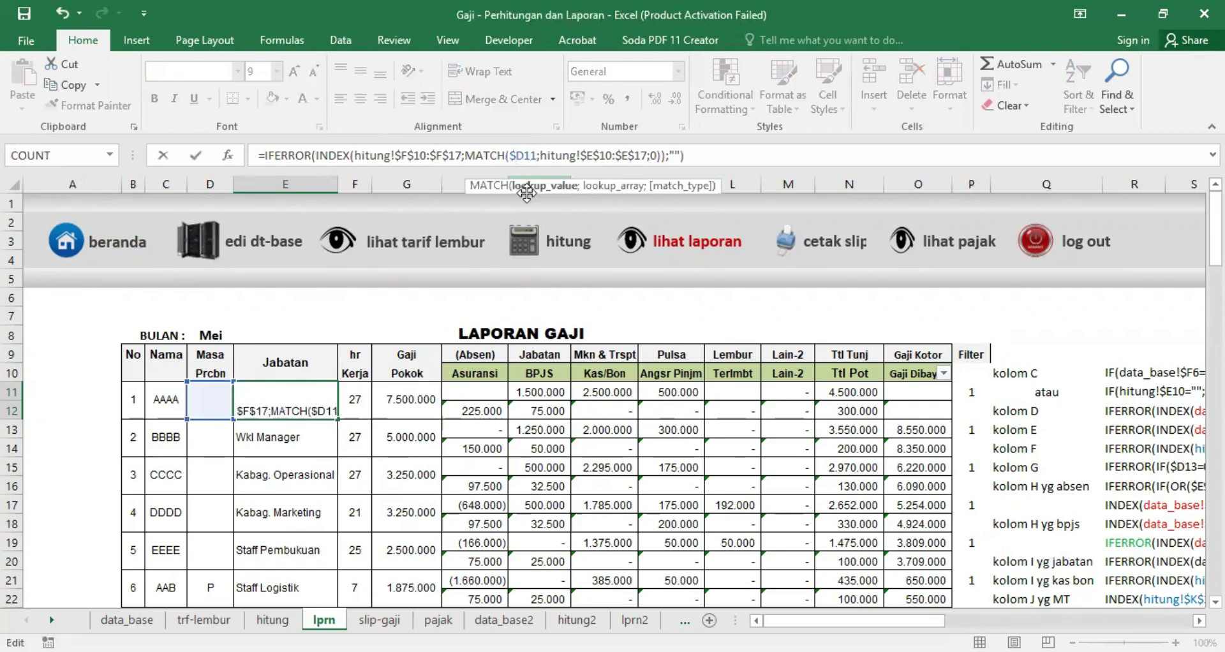
text(C11)
key(Delete)
key(Delete)
key(Delete)
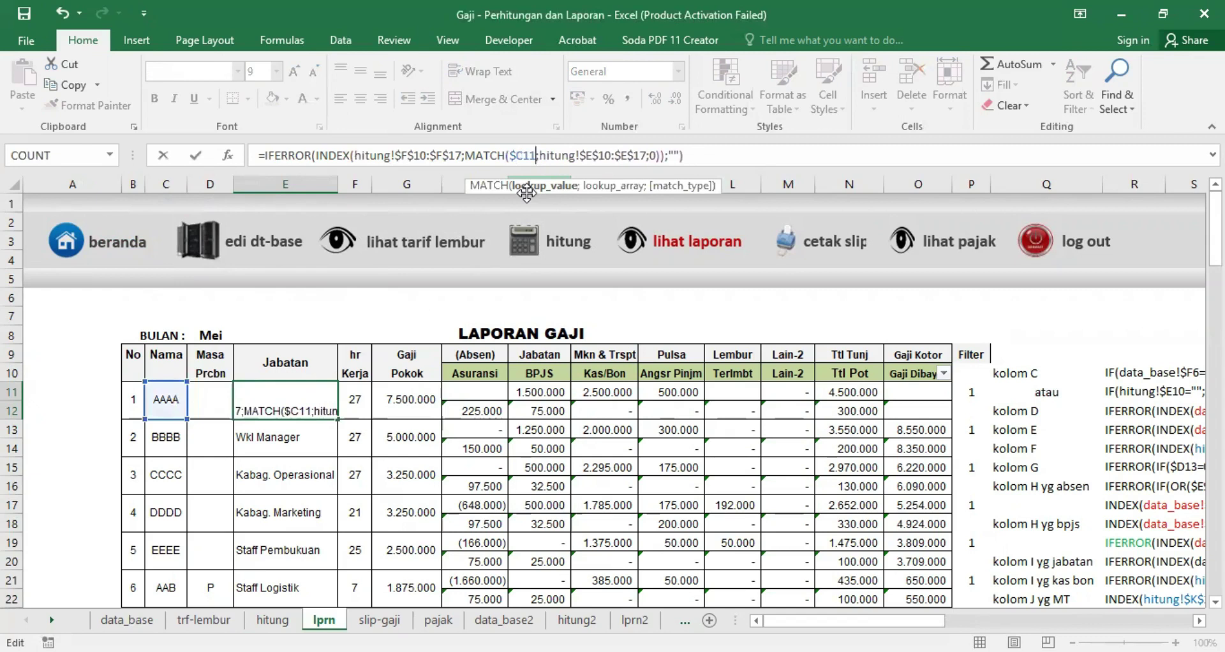
key(Return)
click(215, 404)
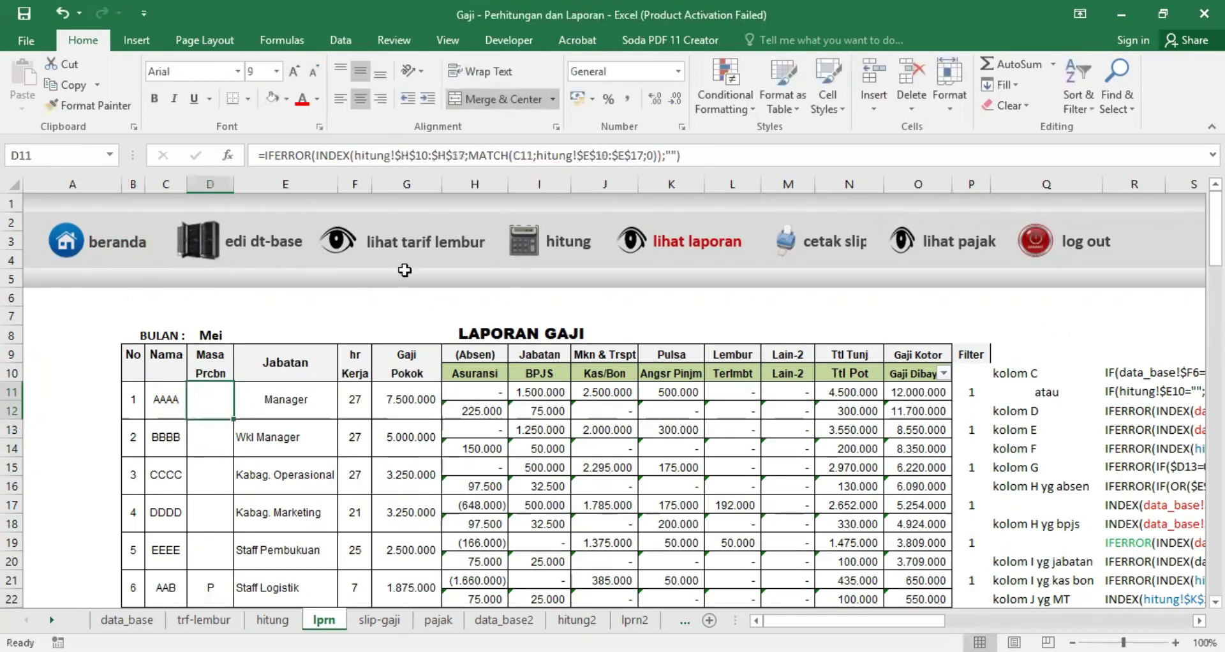
Anchor the name column in D11's MATCH lookup value as $C11
click(512, 155)
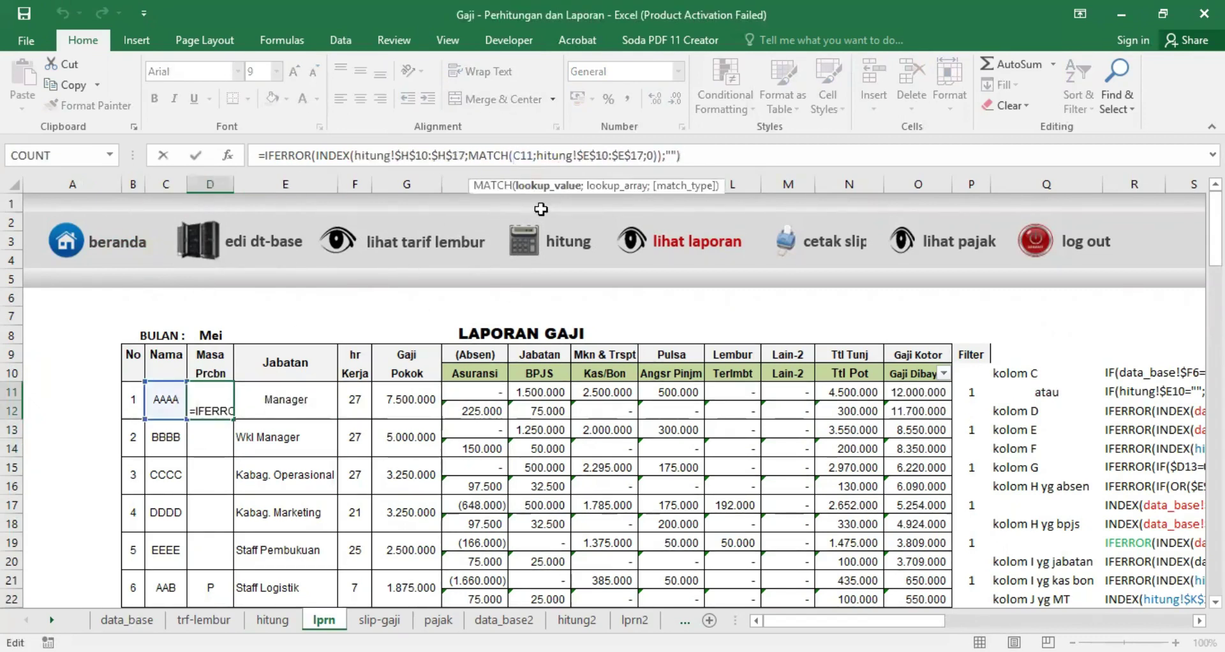
text($)
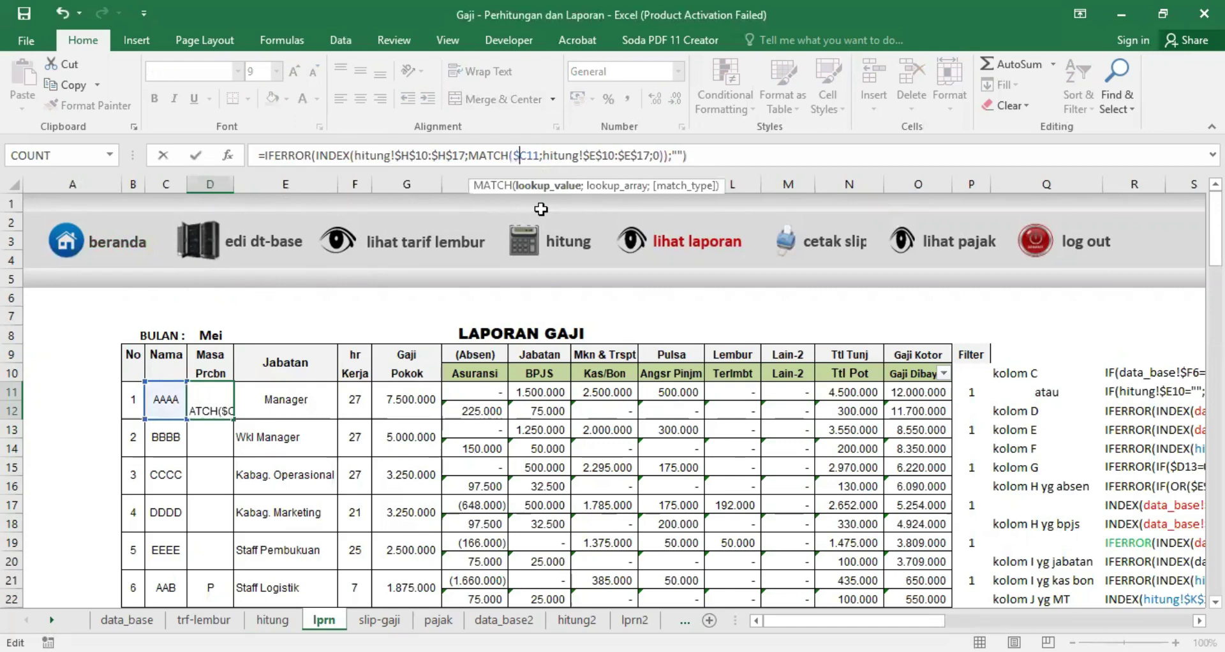
key(ctrl+Return)
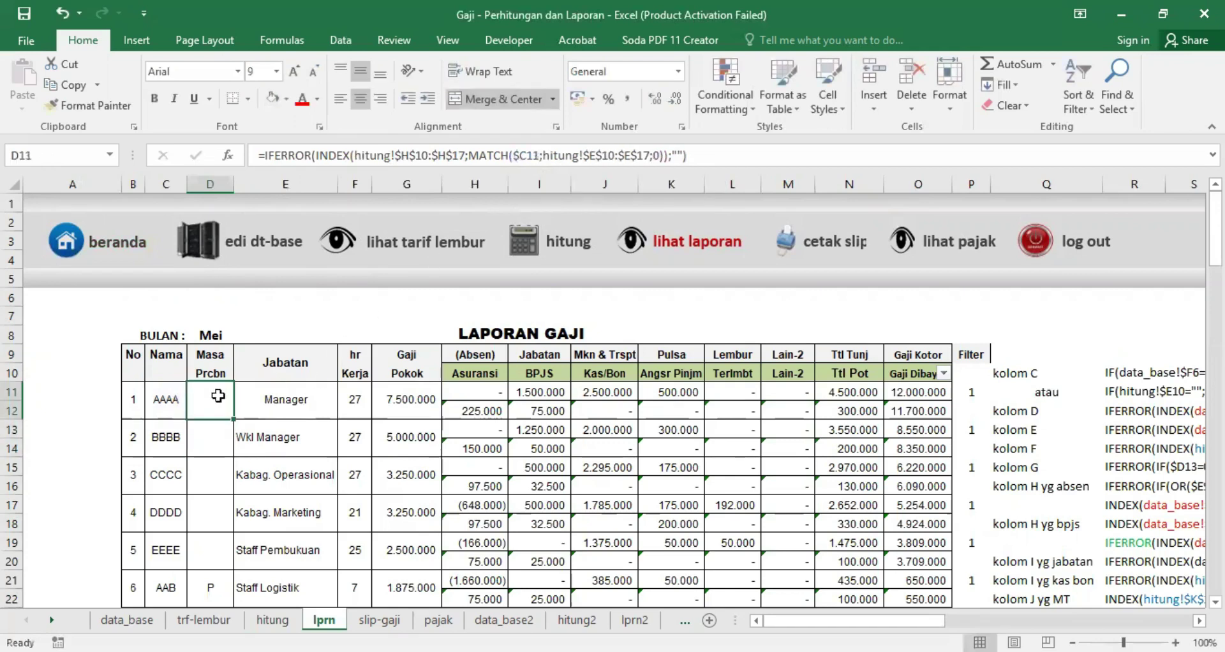
click(277, 400)
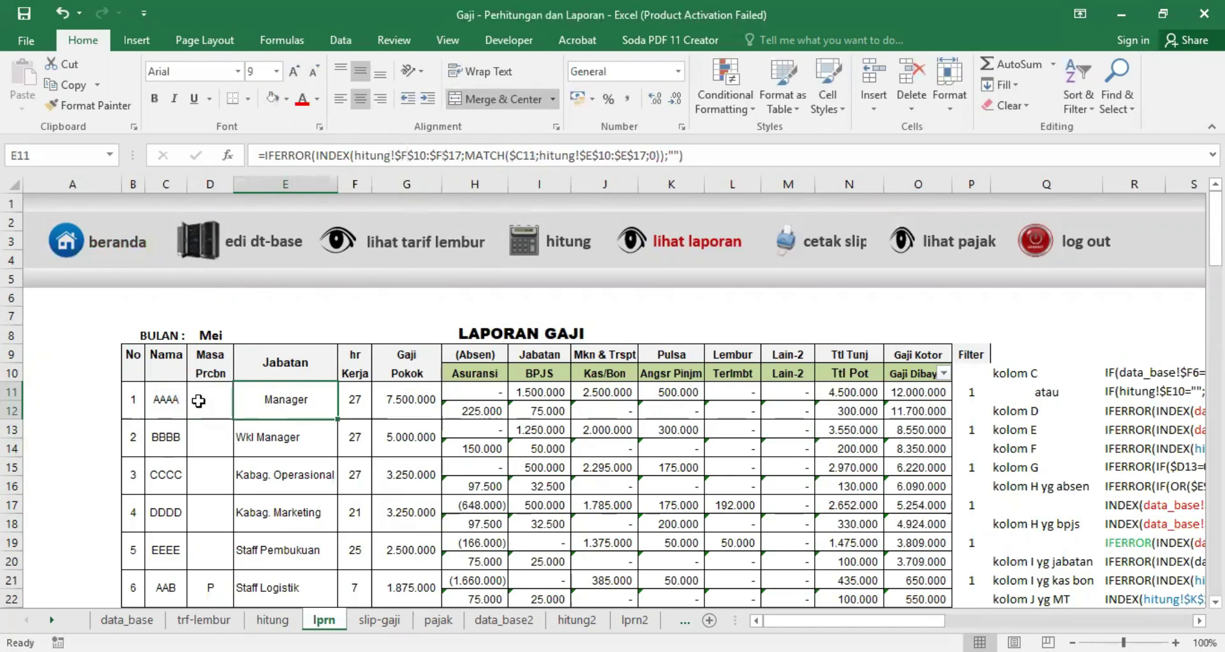
click(196, 402)
Refill D11 into E11 and point its INDEX range to hitung!$F$10:$F$17, showing Manager
drag(237, 419, 288, 401)
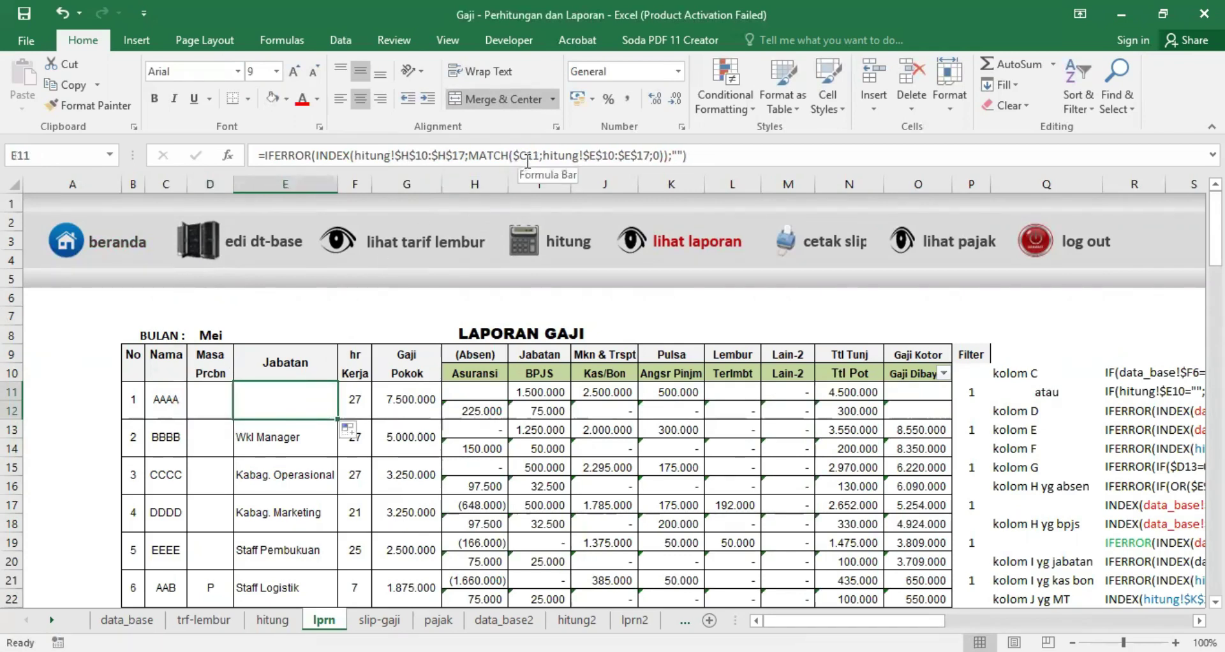
drag(402, 156, 379, 239)
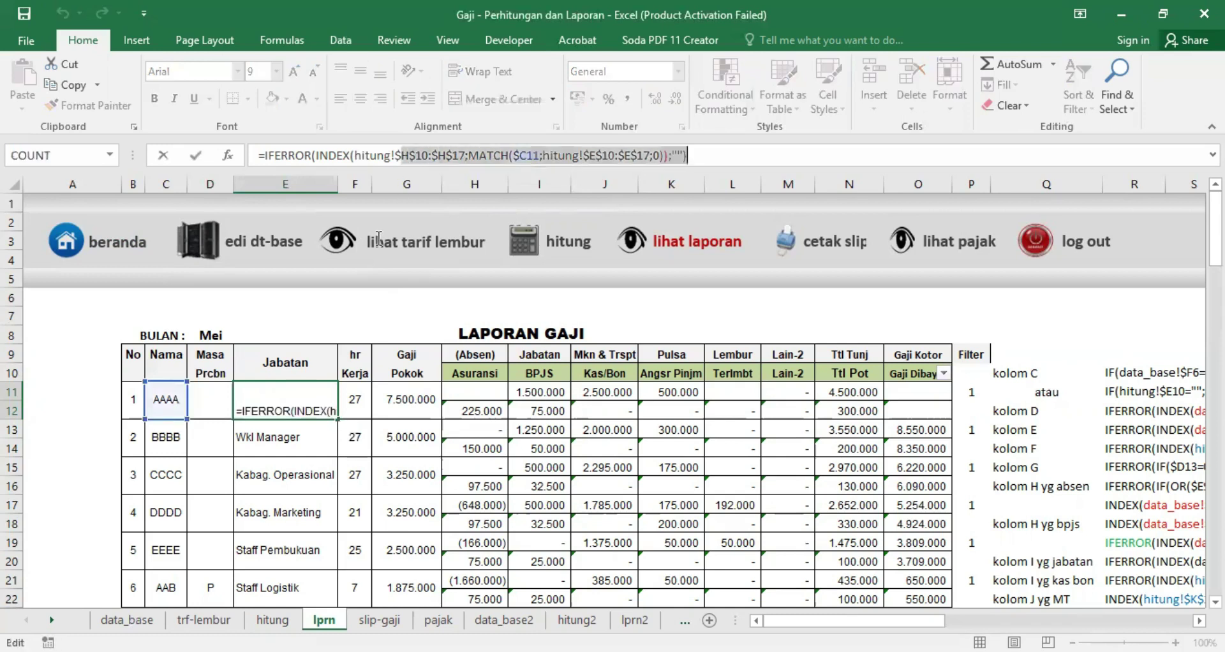
click(407, 156)
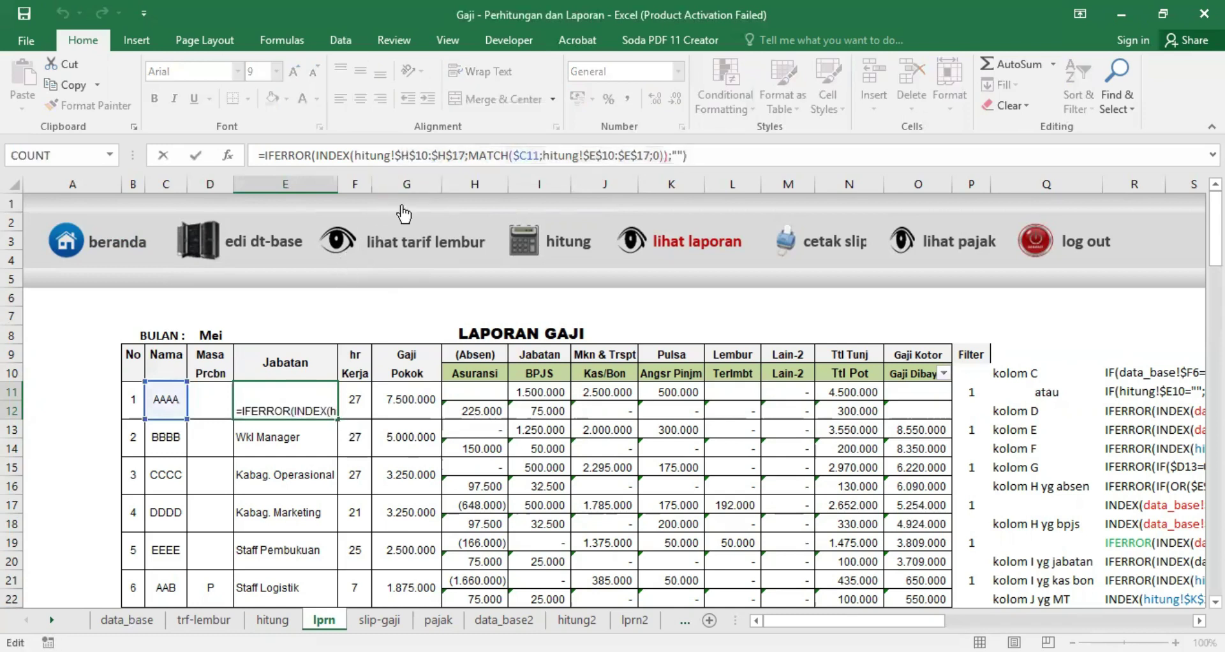
key(Delete)
text(F)
key(Right)
key(Right)
key(Right)
key(Delete)
text(F)
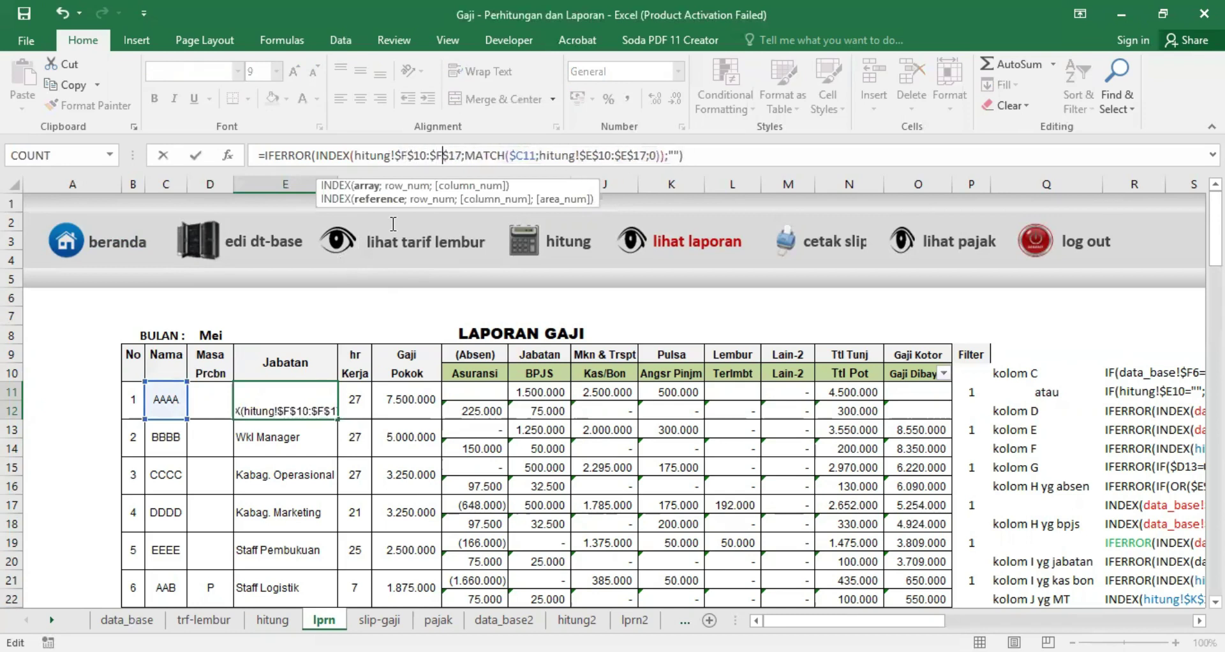
key(Return)
click(279, 398)
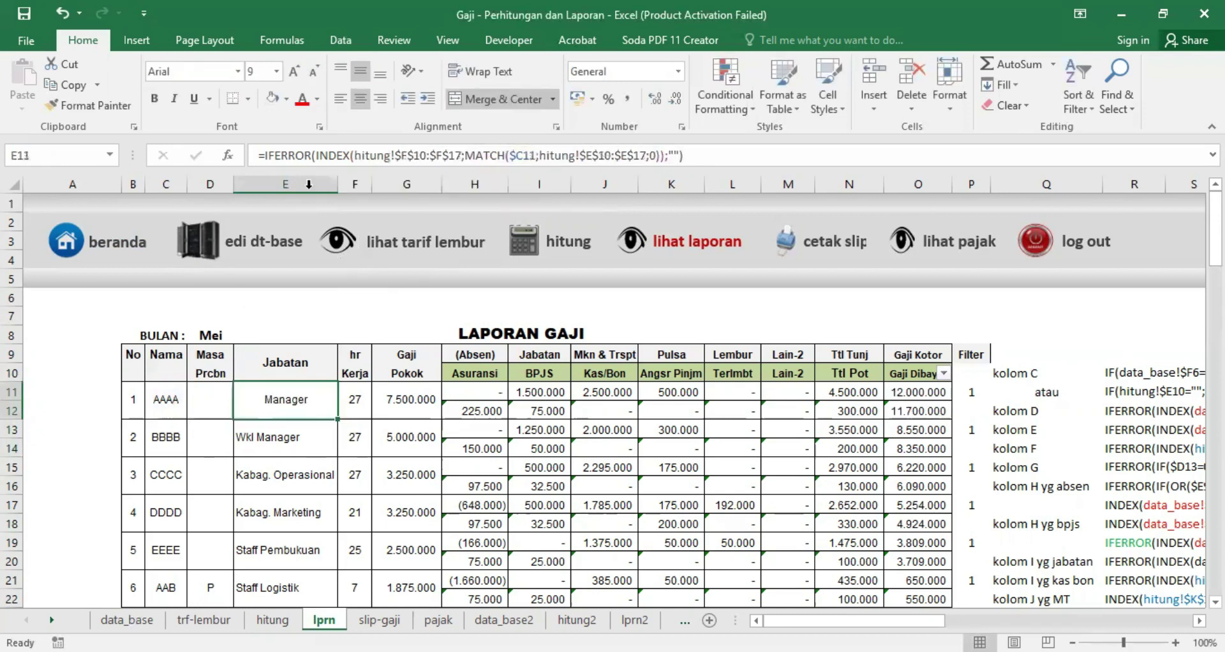
Left-align E11 and fill the Jabatan lookup down to row 70
click(339, 100)
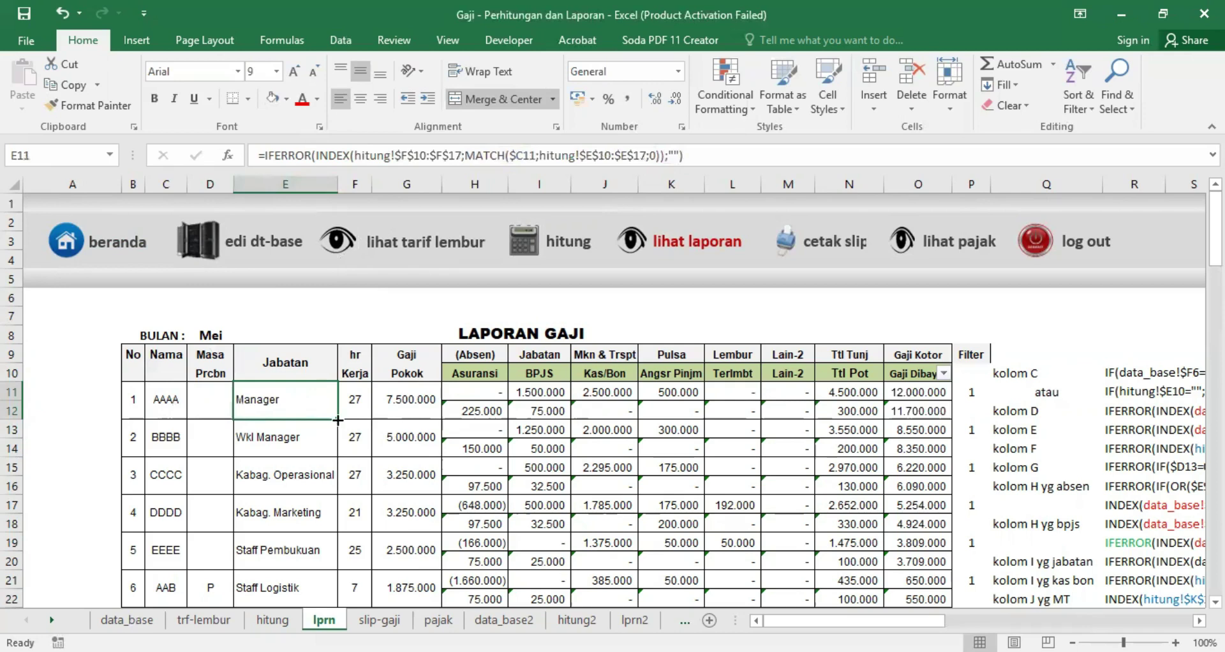
drag(336, 419, 334, 540)
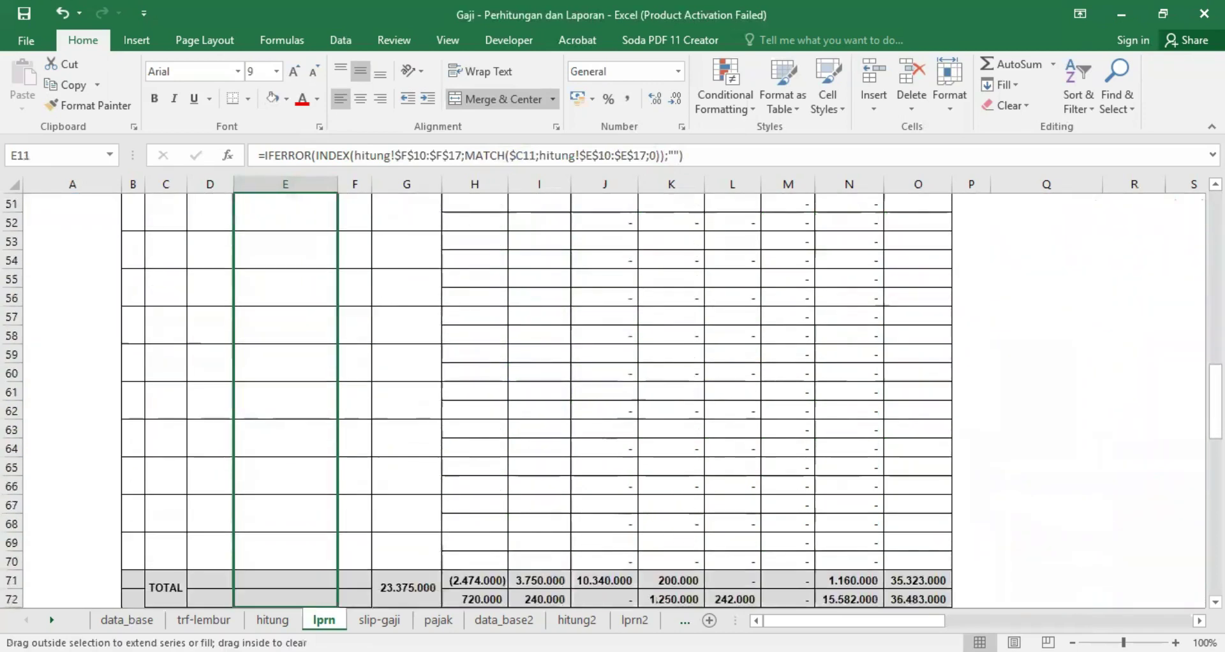
drag(334, 540, 335, 530)
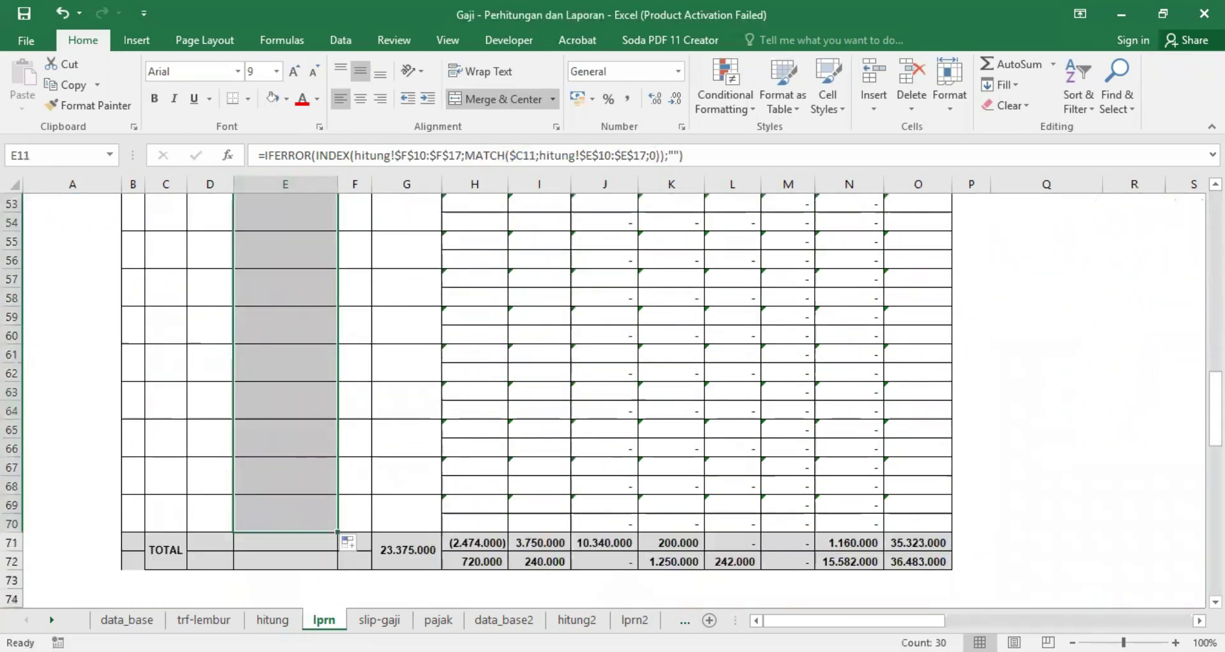
drag(1215, 408, 1215, 211)
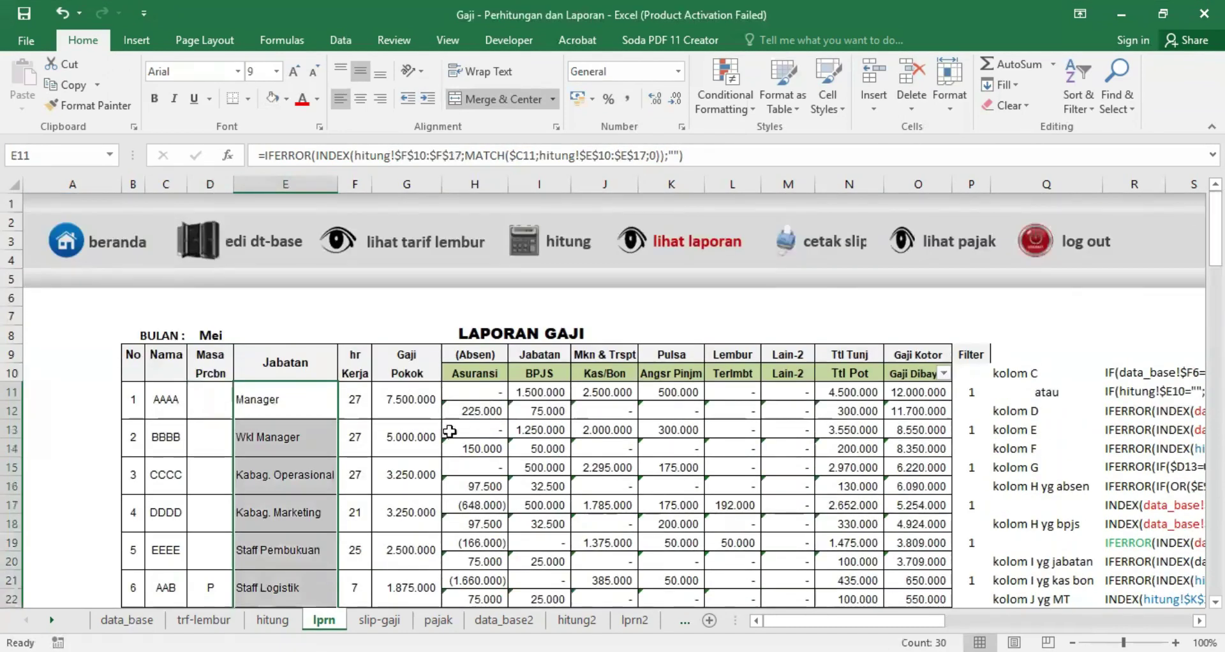
click(356, 397)
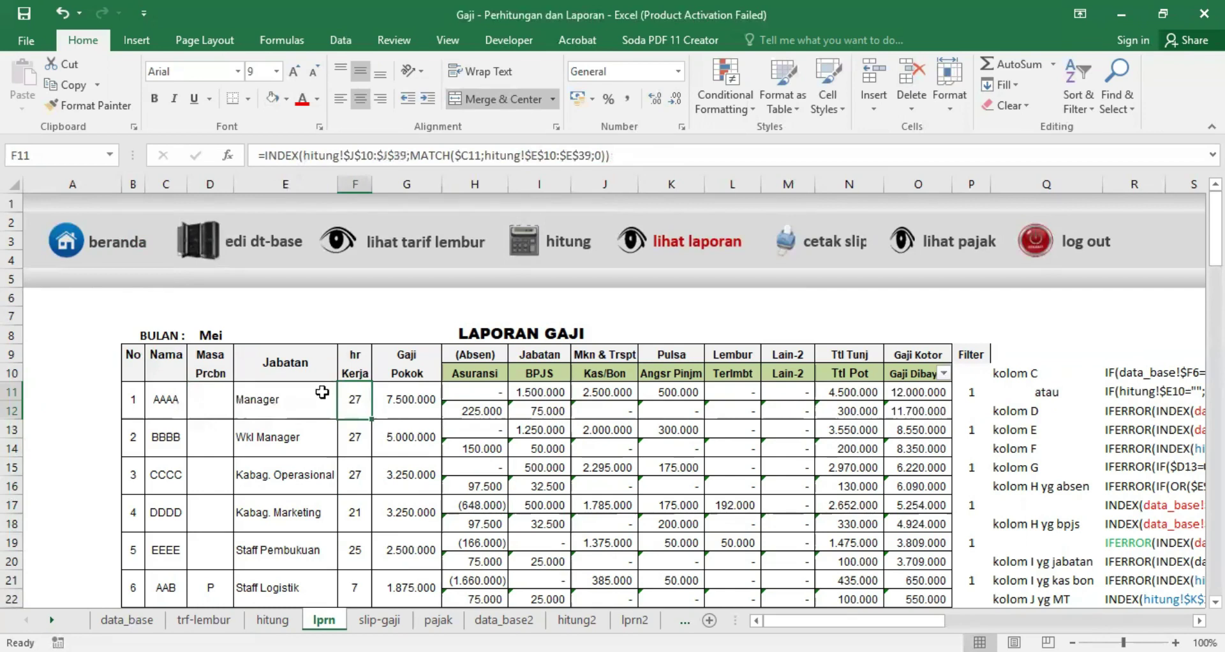
click(304, 399)
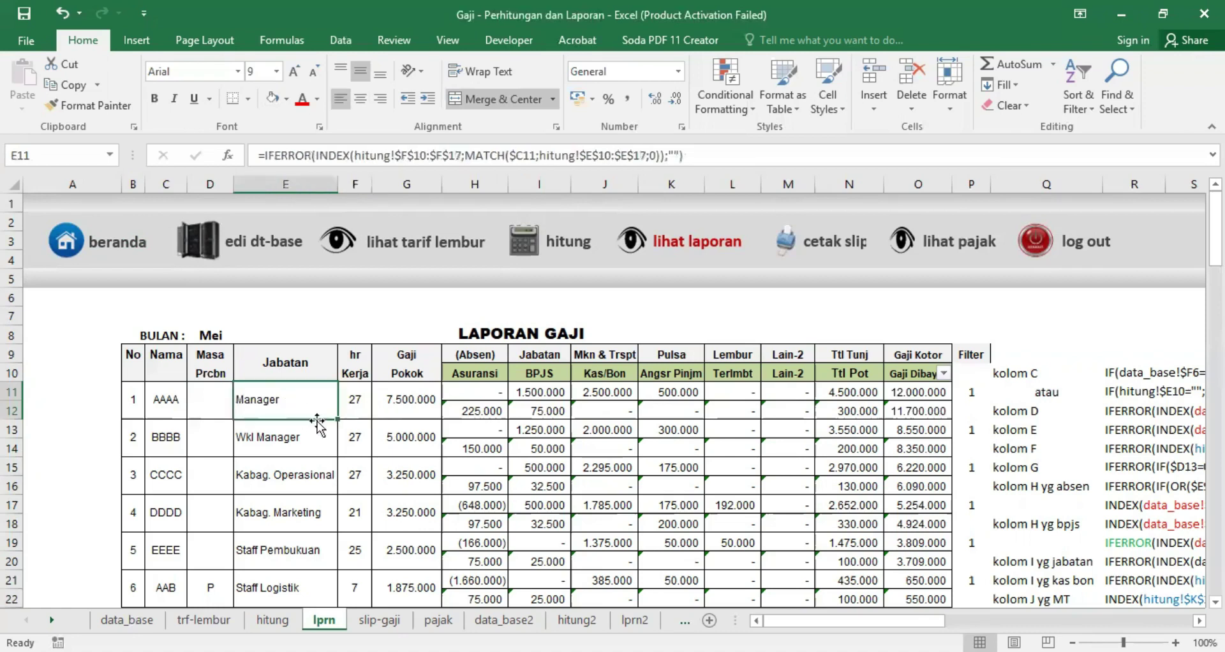
click(417, 397)
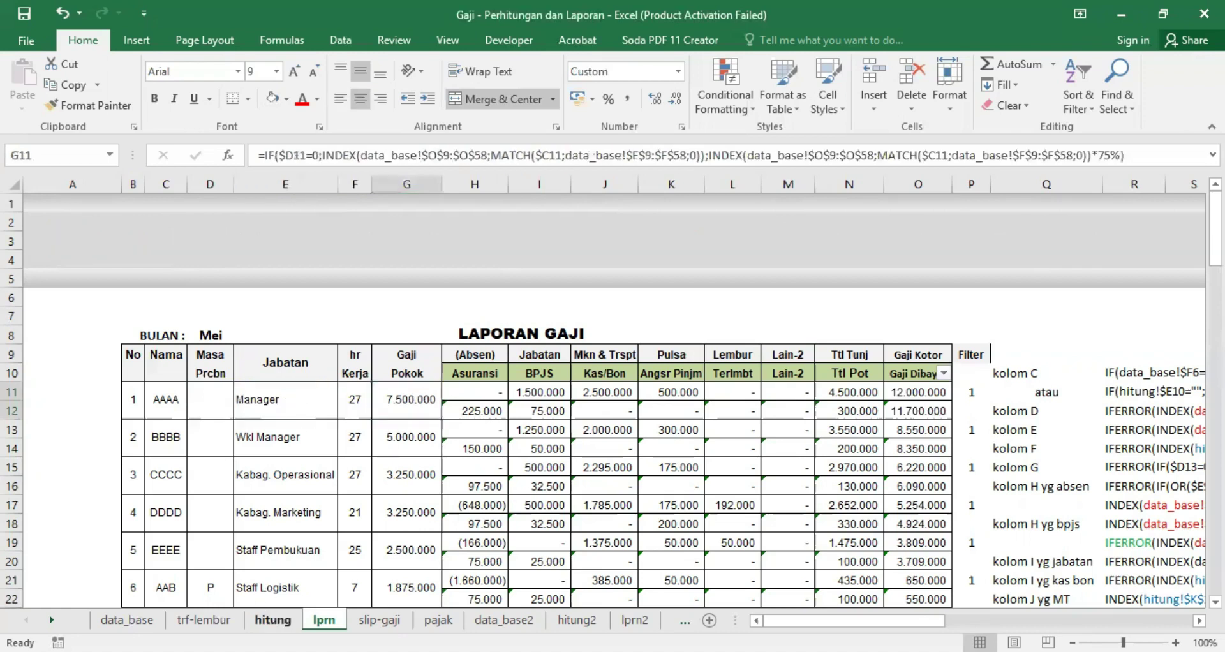
click(273, 619)
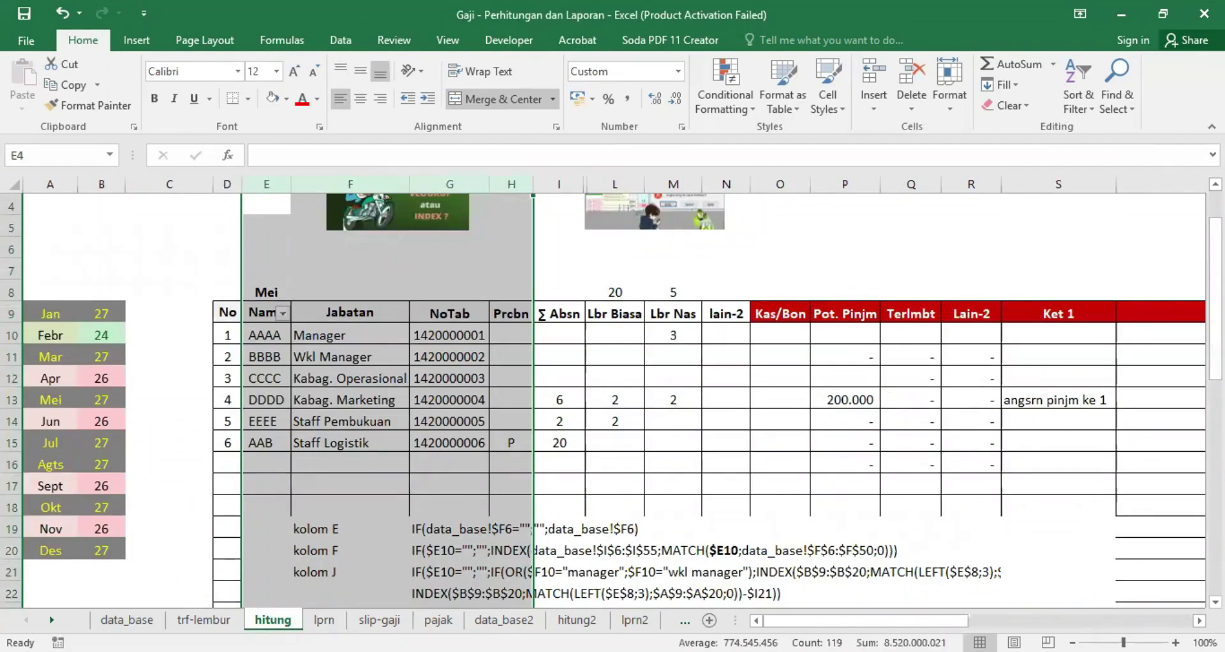
click(128, 619)
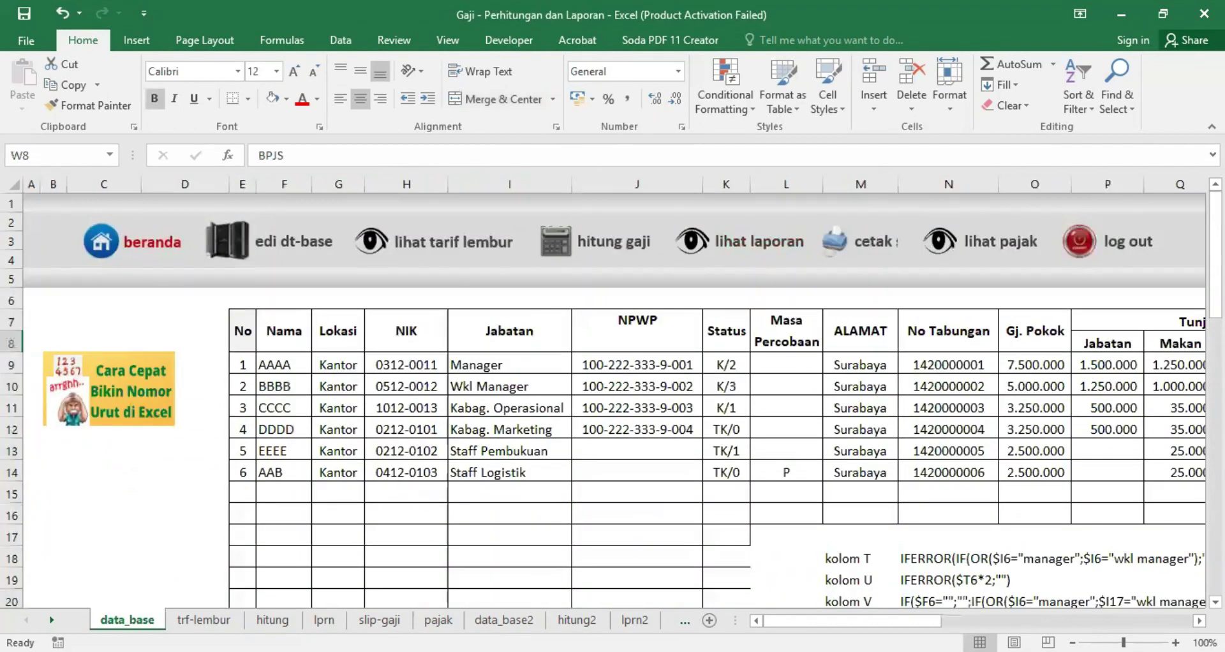
click(325, 617)
click(344, 400)
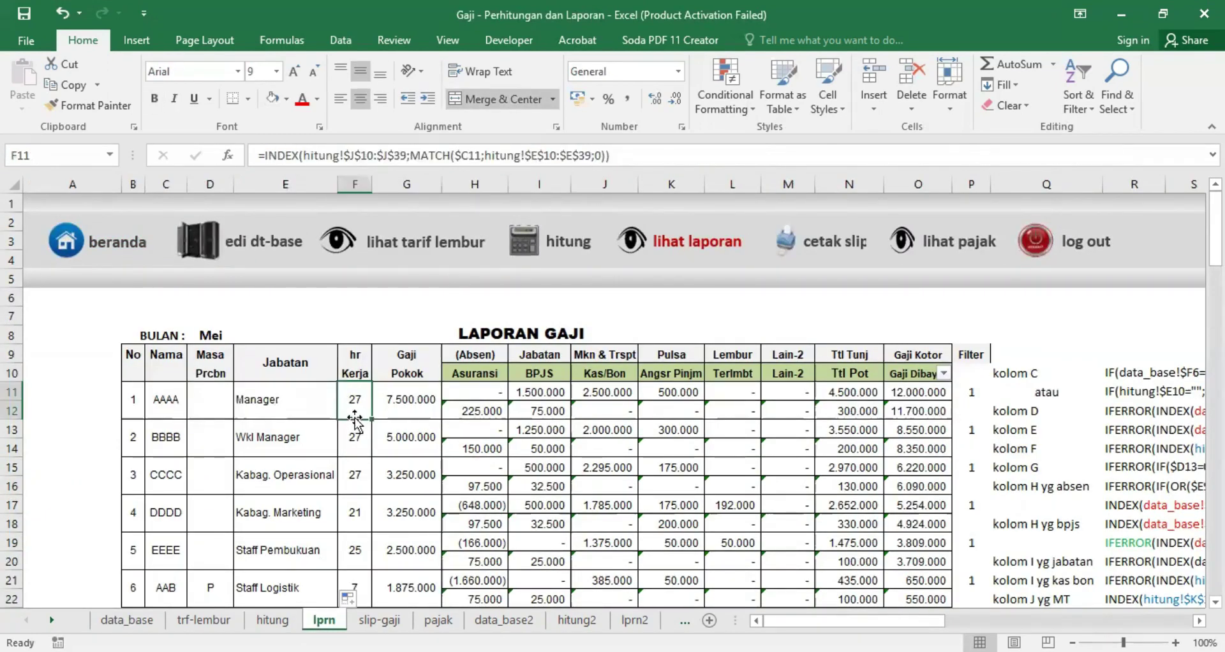
click(409, 394)
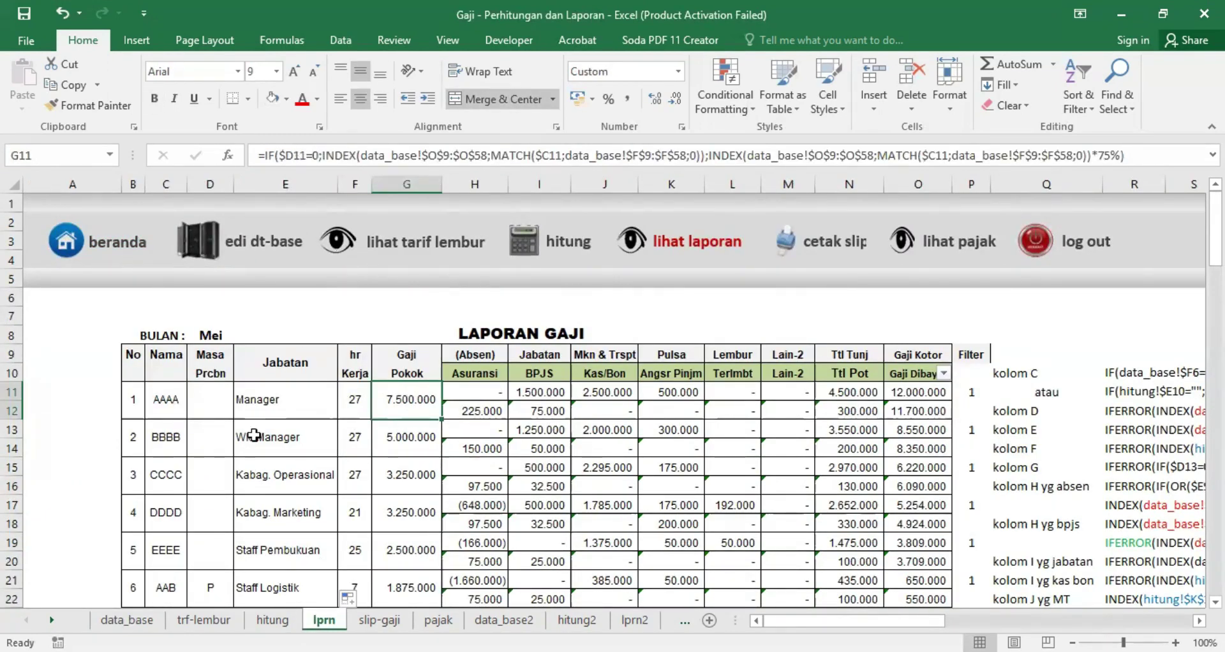
click(128, 619)
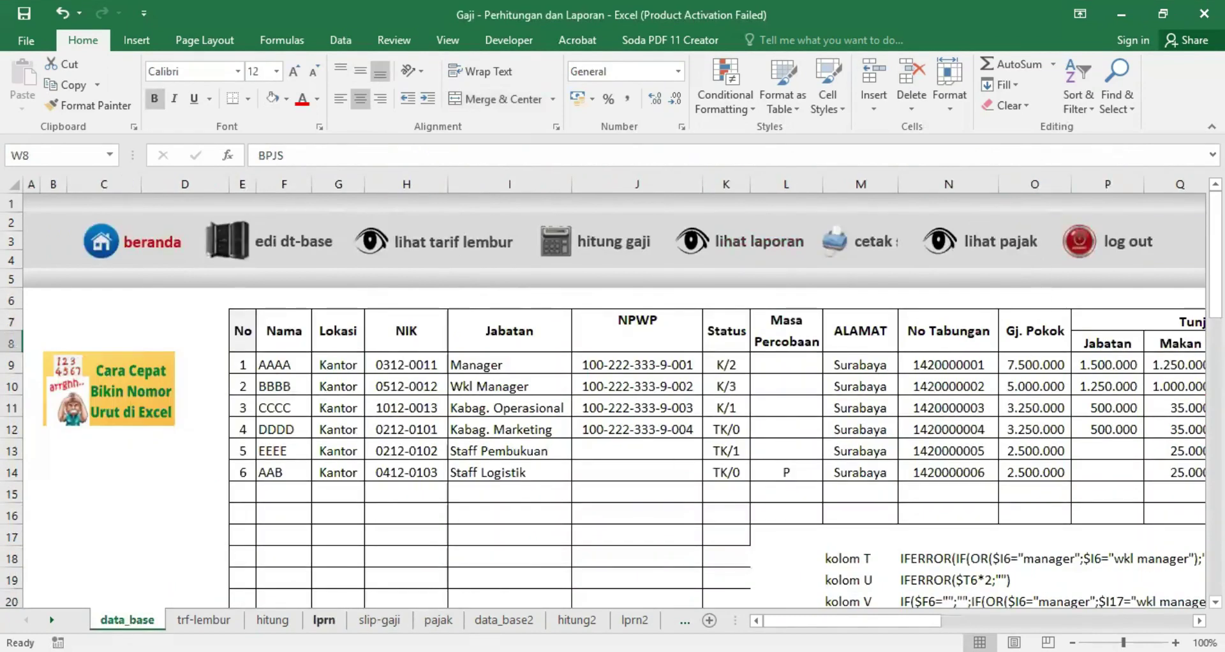
click(324, 619)
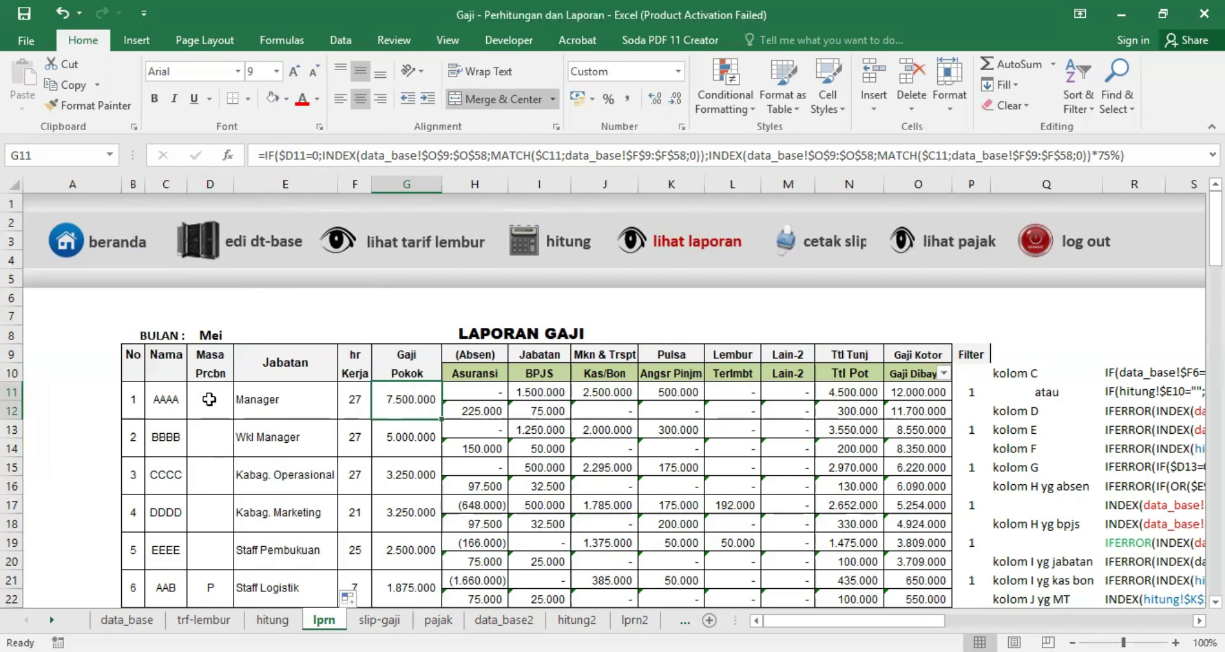
Select D11:D70 in Masa Prcbn and open the workbook's File Info page
click(210, 399)
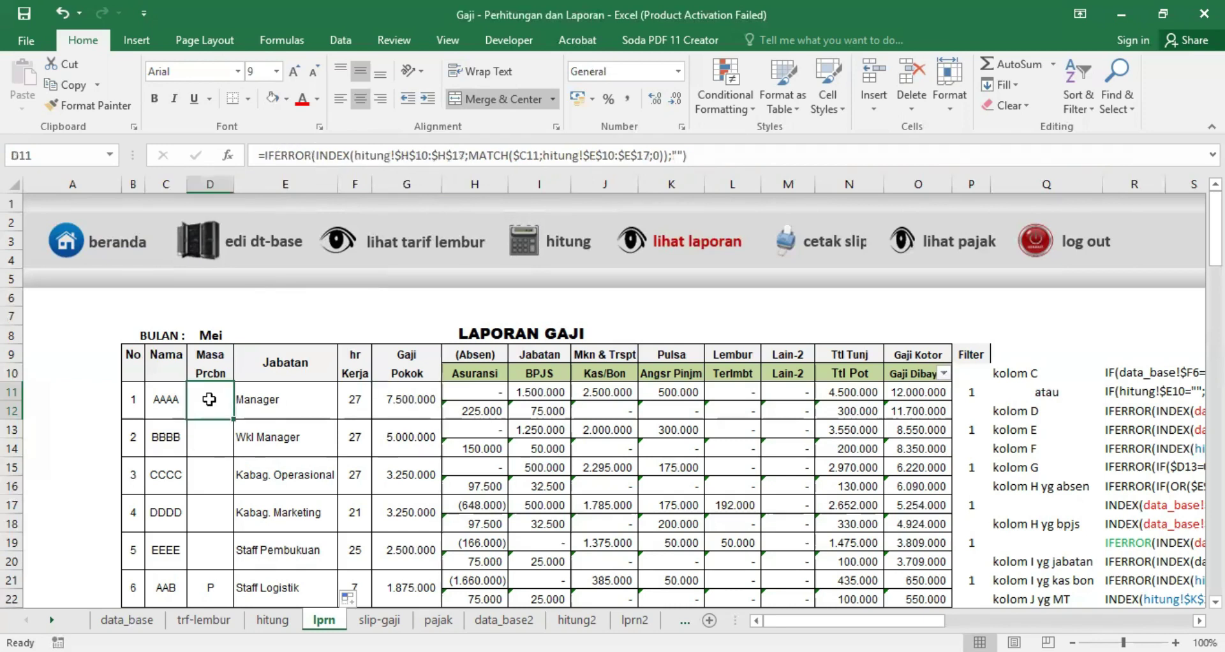
mouse_move(210, 400)
mouse_down()
mouse_move(199, 595)
mouse_move(153, 616)
mouse_up()
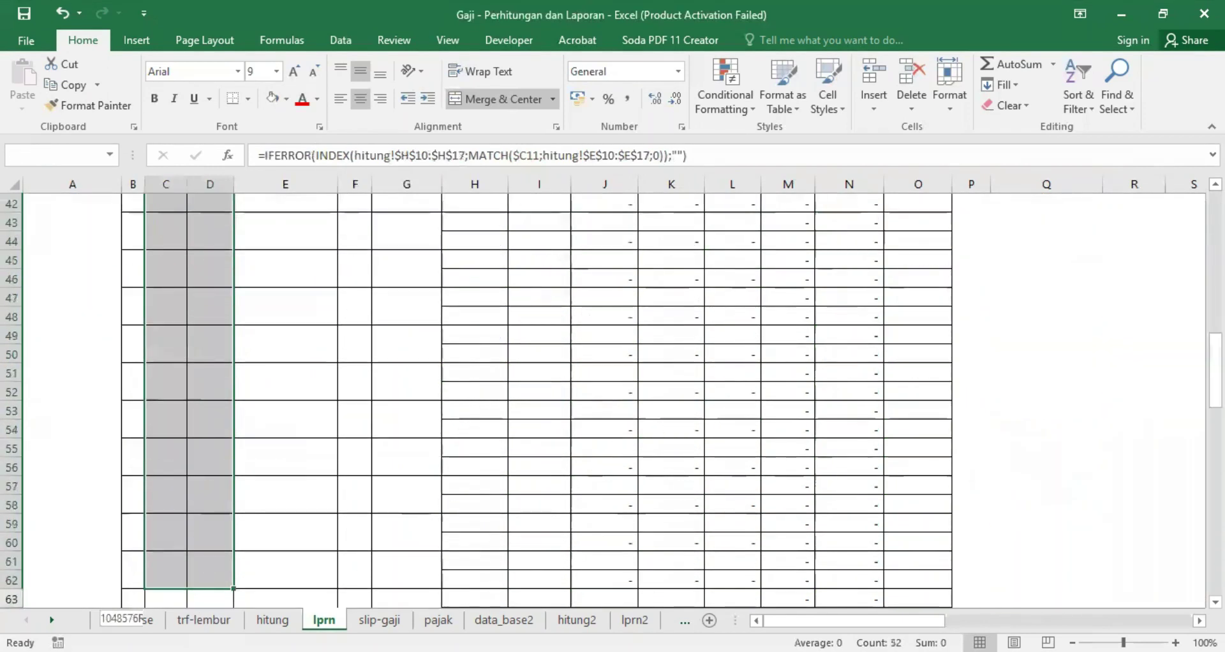
drag(219, 505, 210, 542)
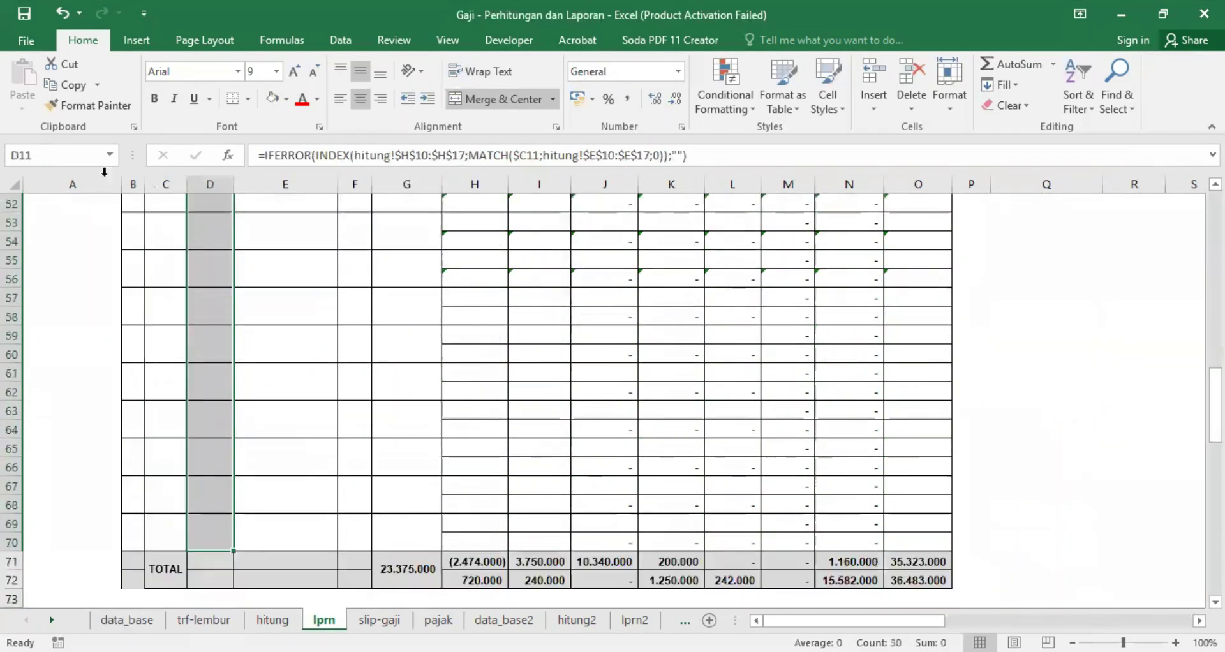
click(26, 37)
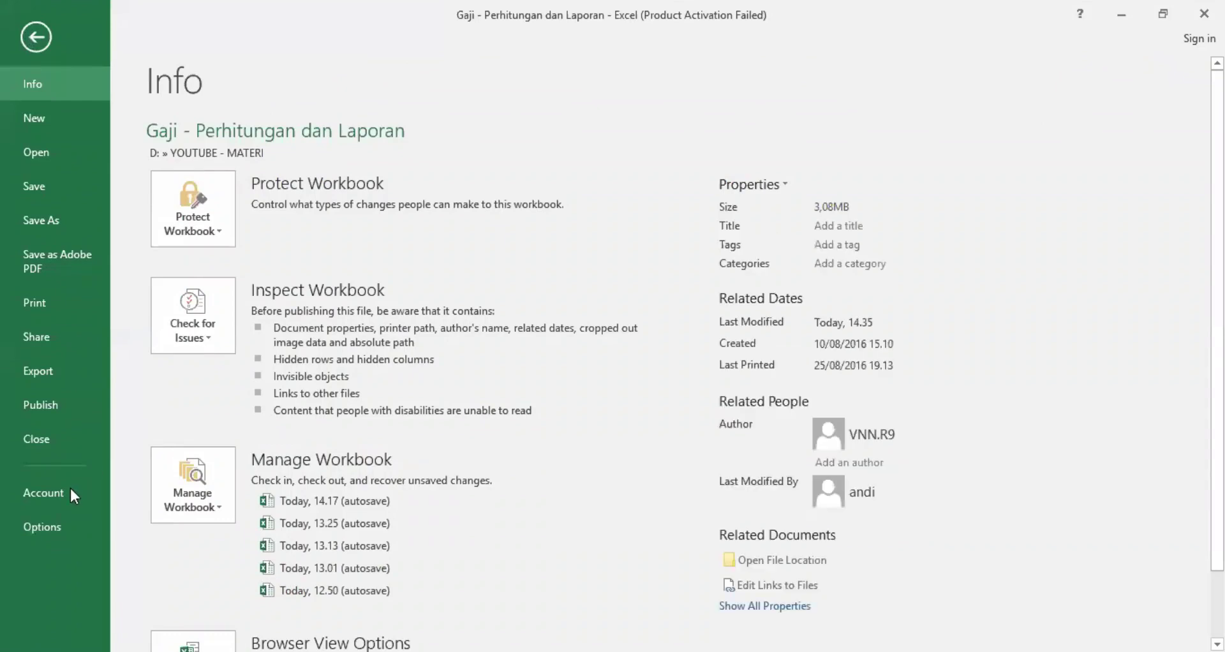
Turn on 'Show a zero in cells that have zero value' for lprn in Advanced options
click(24, 535)
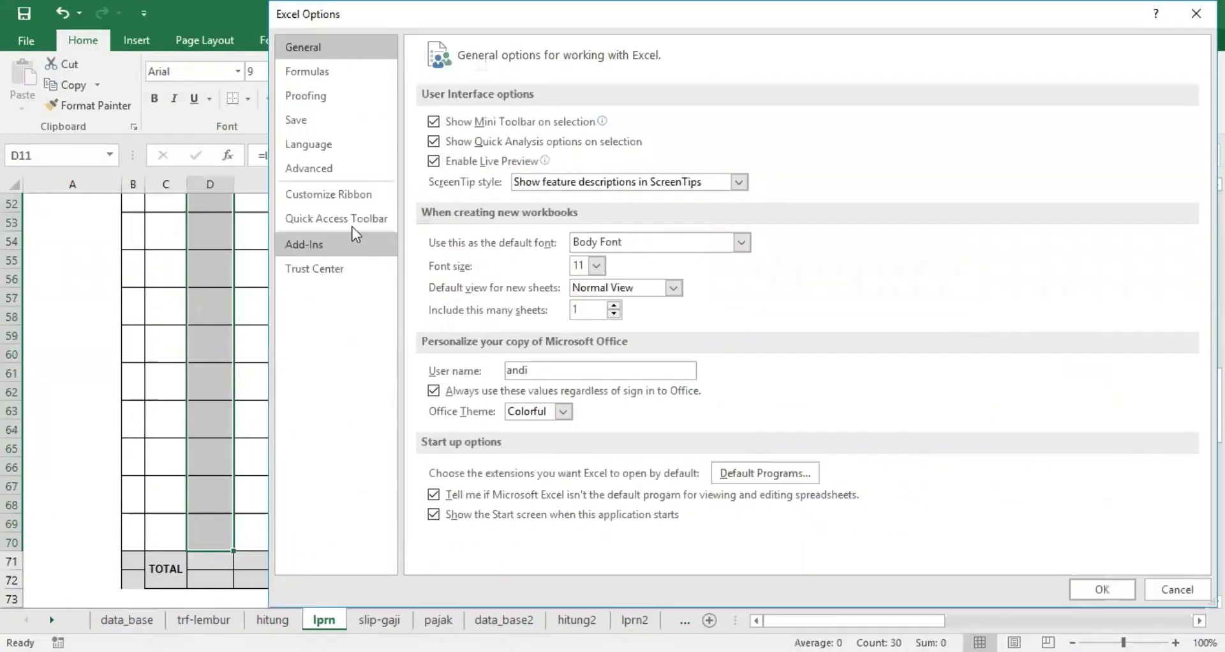
click(355, 172)
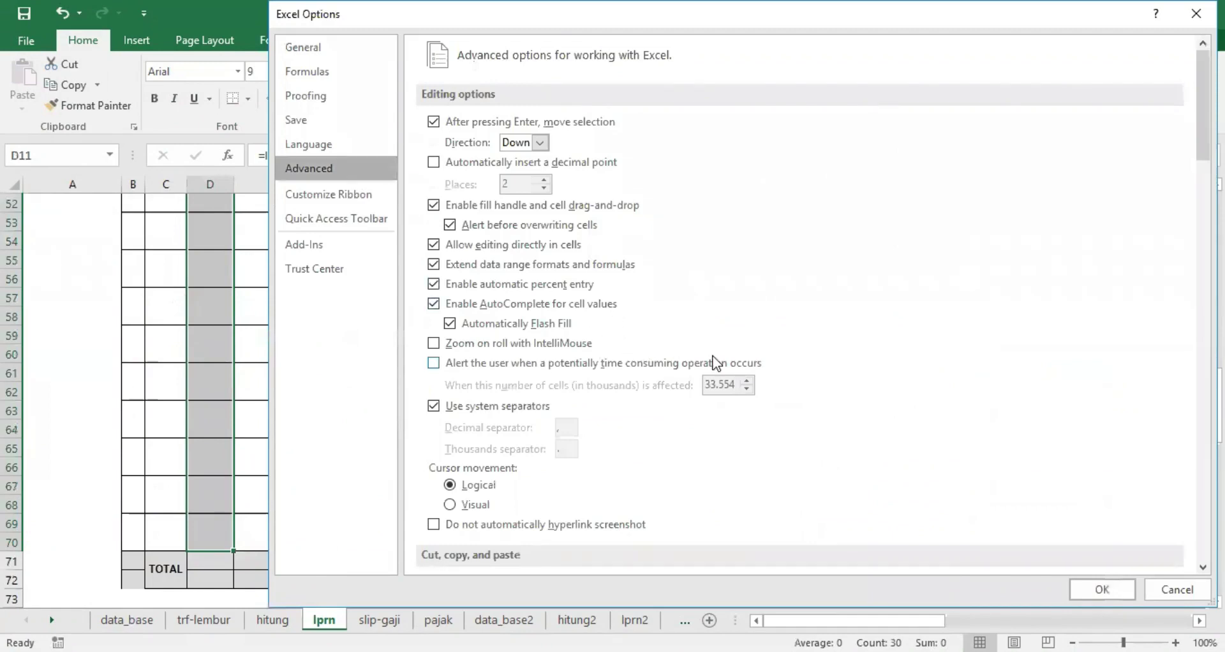
scroll(699, 366, down, 5)
scroll(733, 402, down, 5)
scroll(738, 397, down, 5)
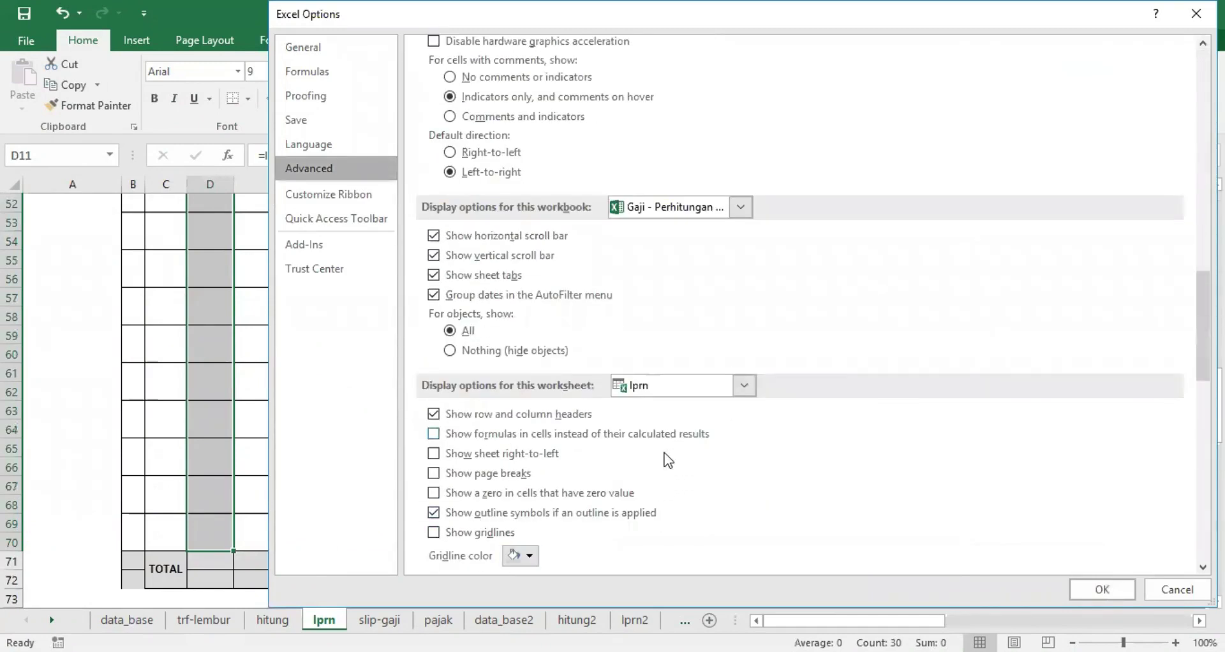
click(434, 493)
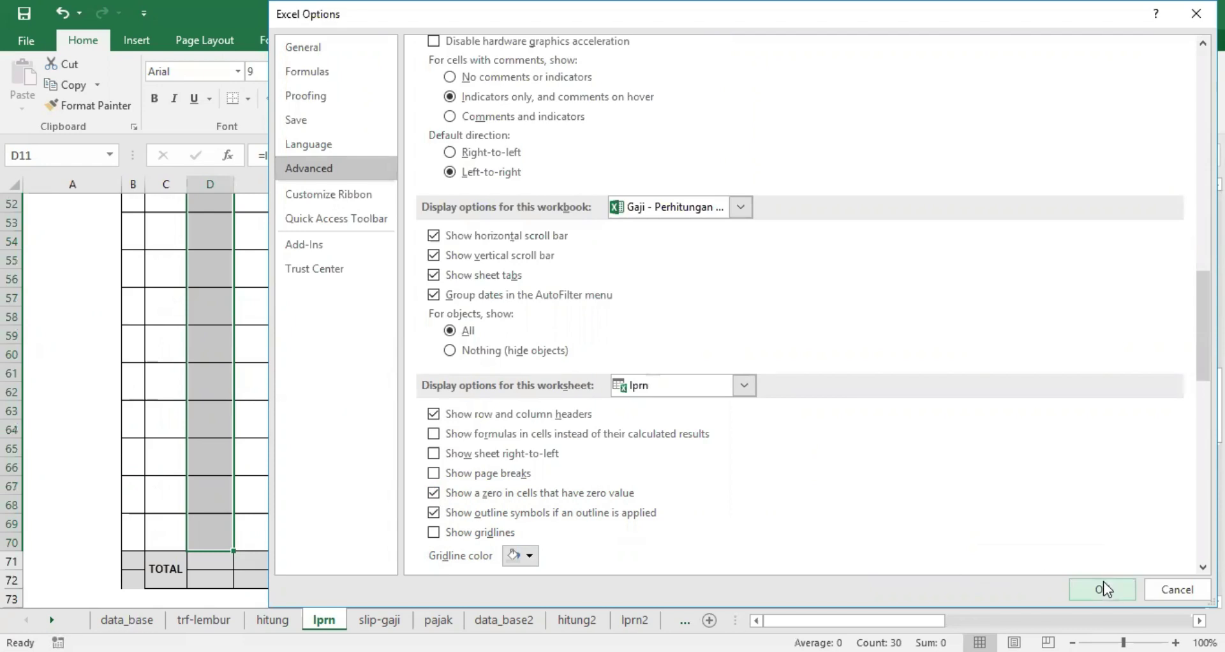
click(1103, 587)
scroll(370, 415, up, 5)
scroll(370, 416, up, 10)
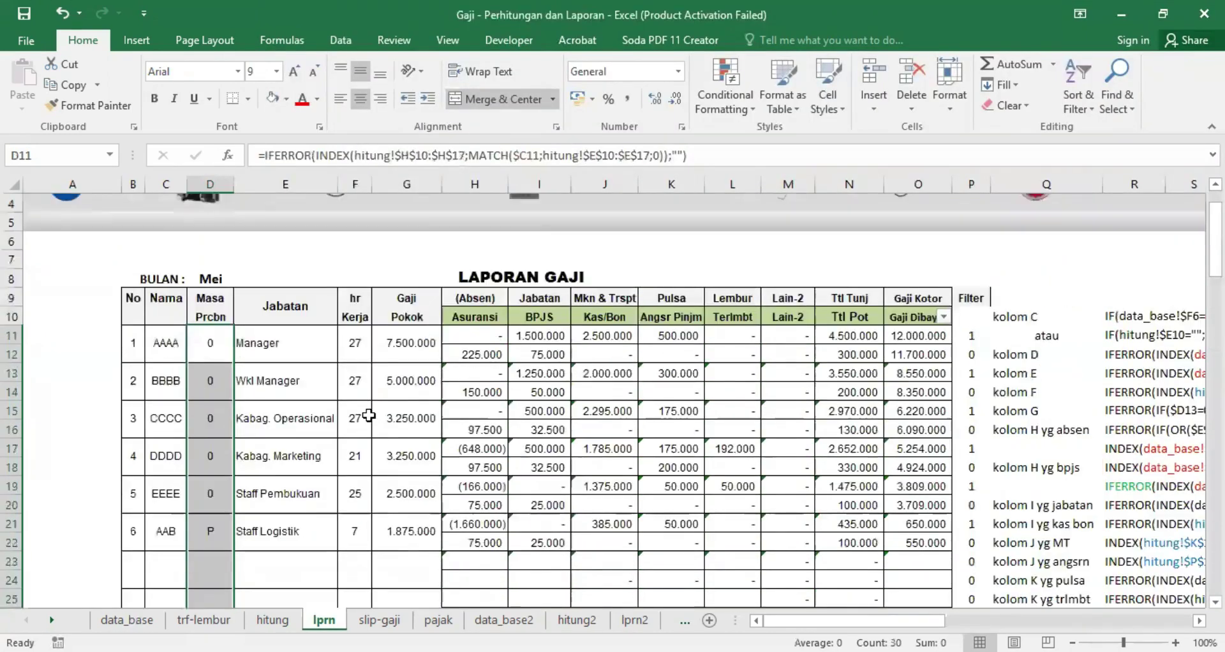
scroll(370, 416, up, 2)
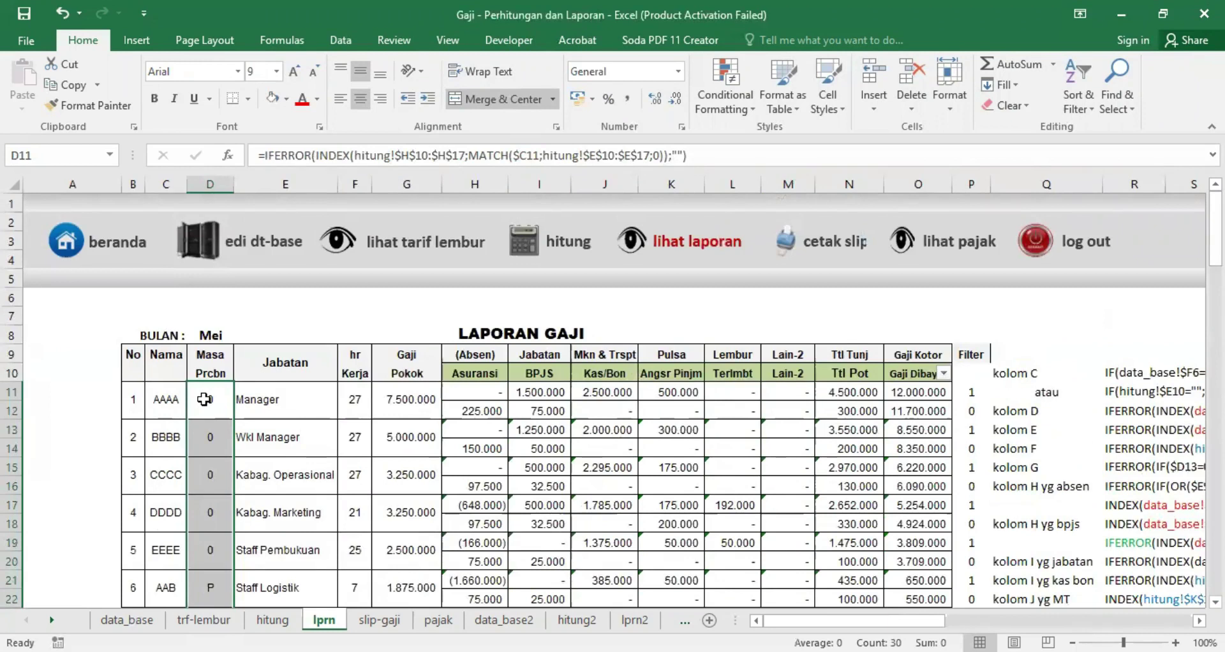
click(406, 398)
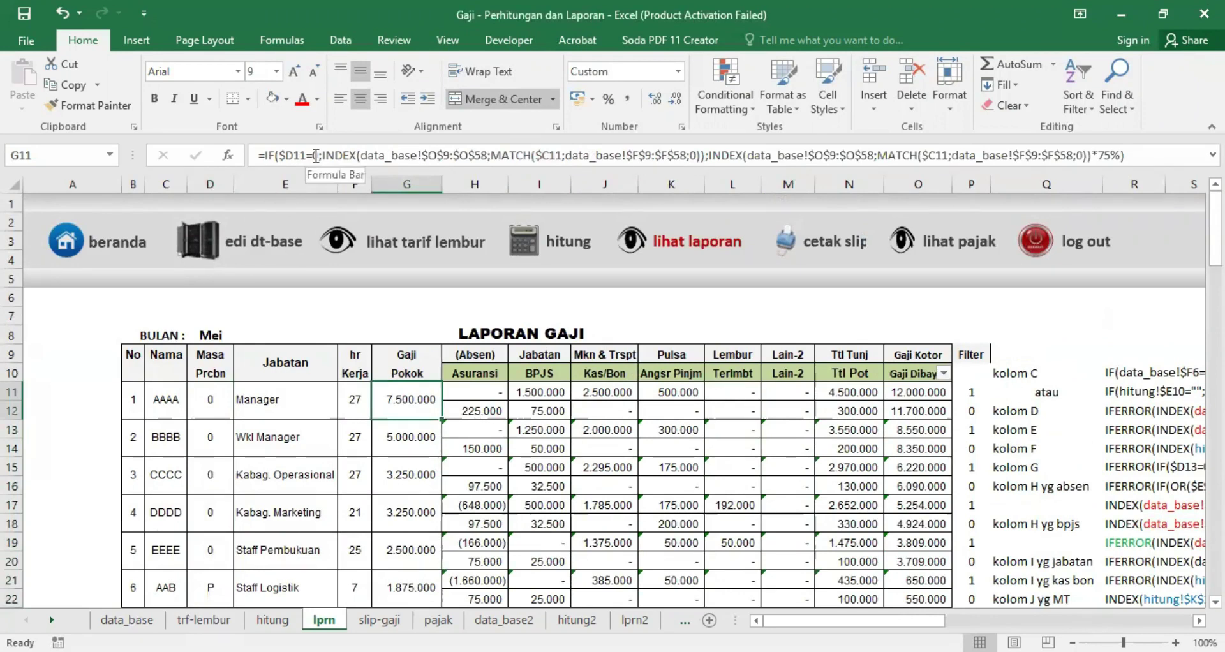
click(315, 156)
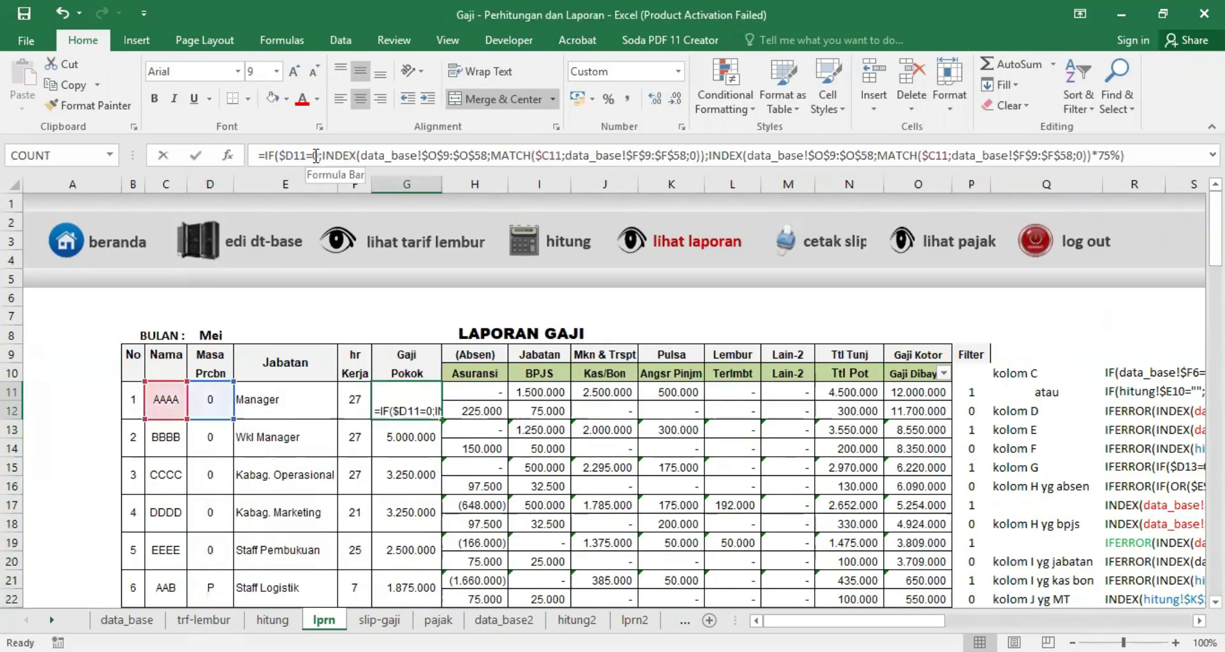
key(Left)
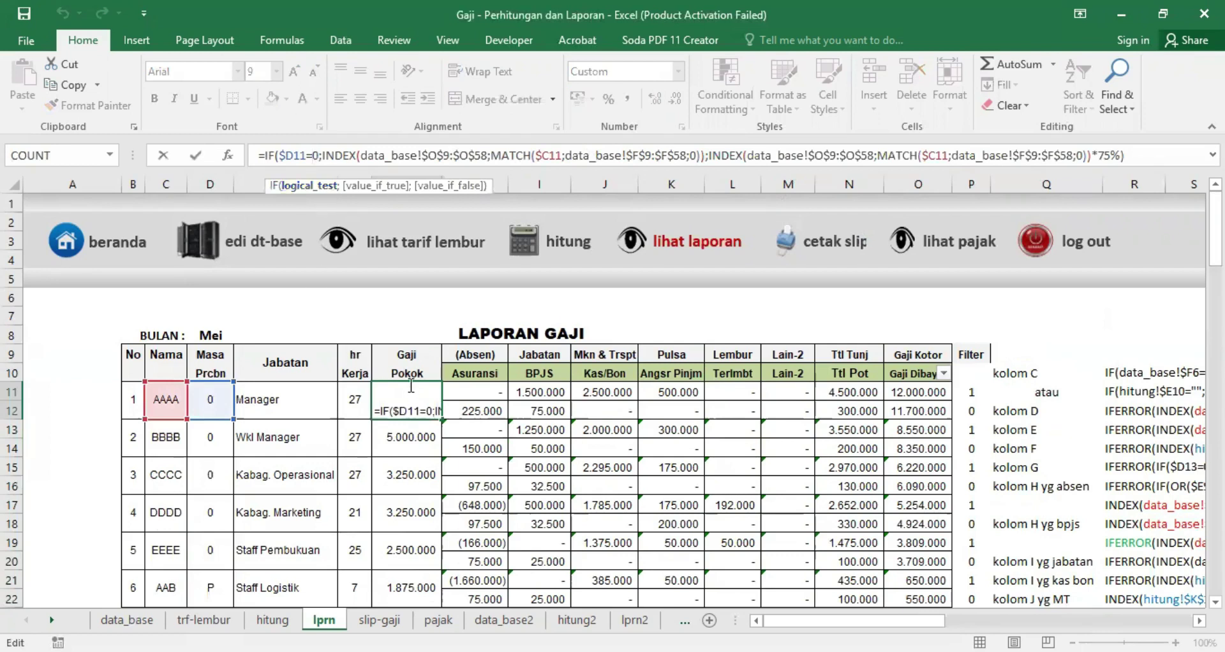
key(Return)
click(204, 398)
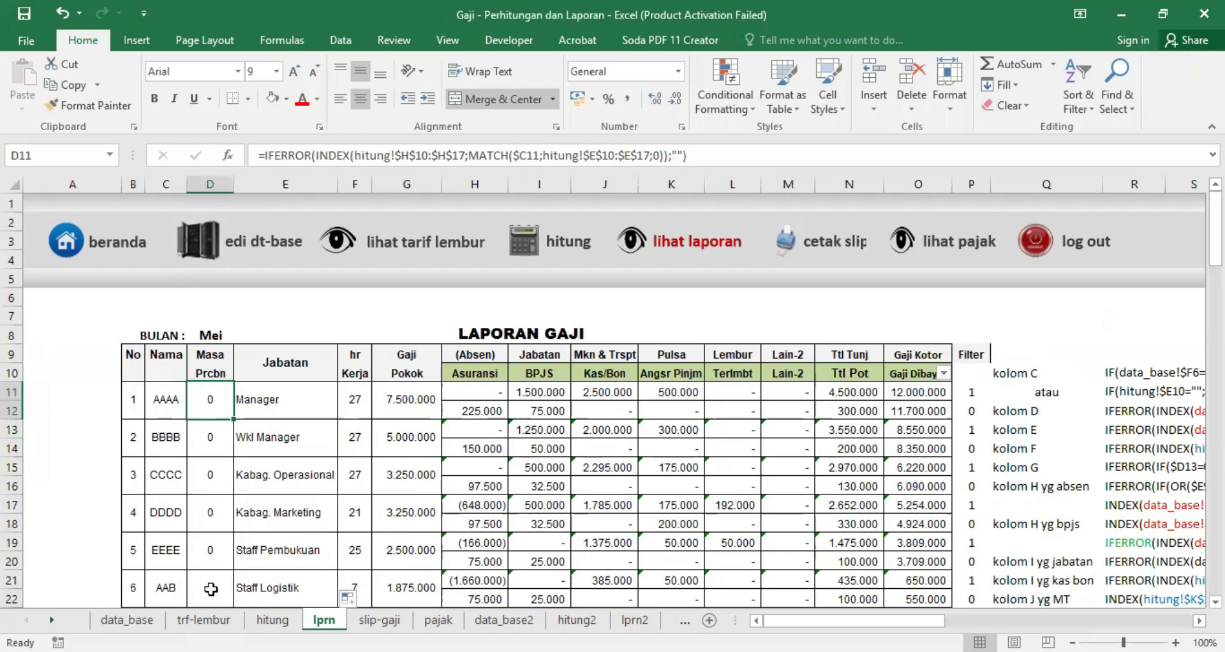
click(409, 402)
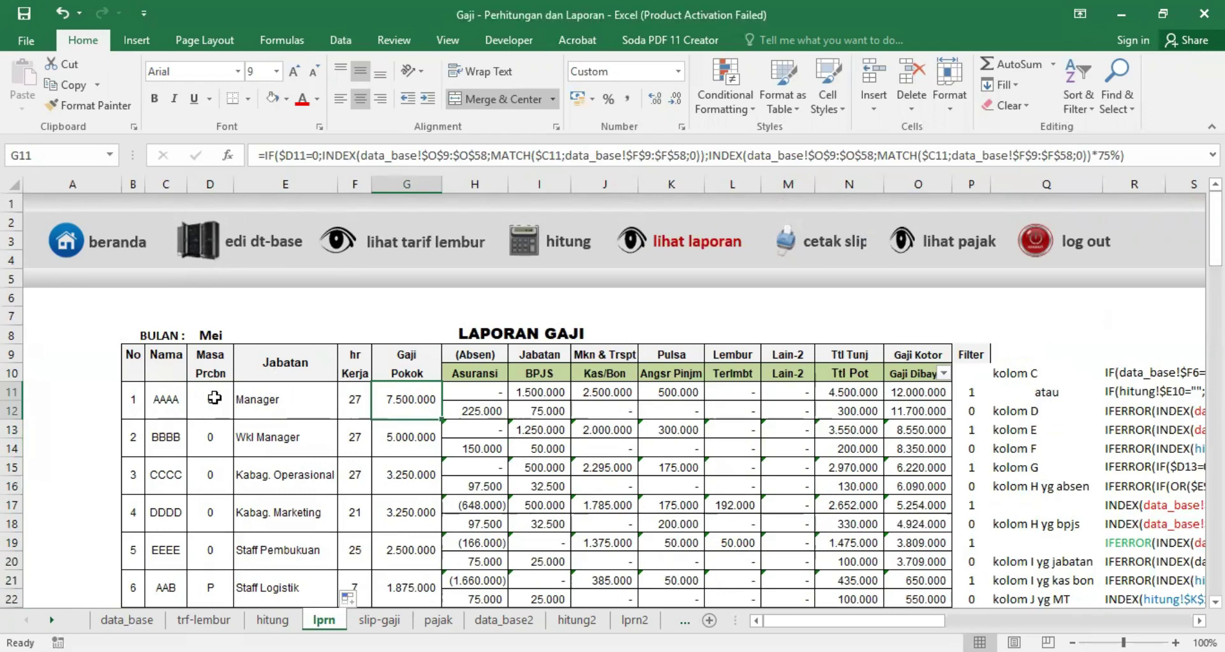
scroll(306, 415, down, 2)
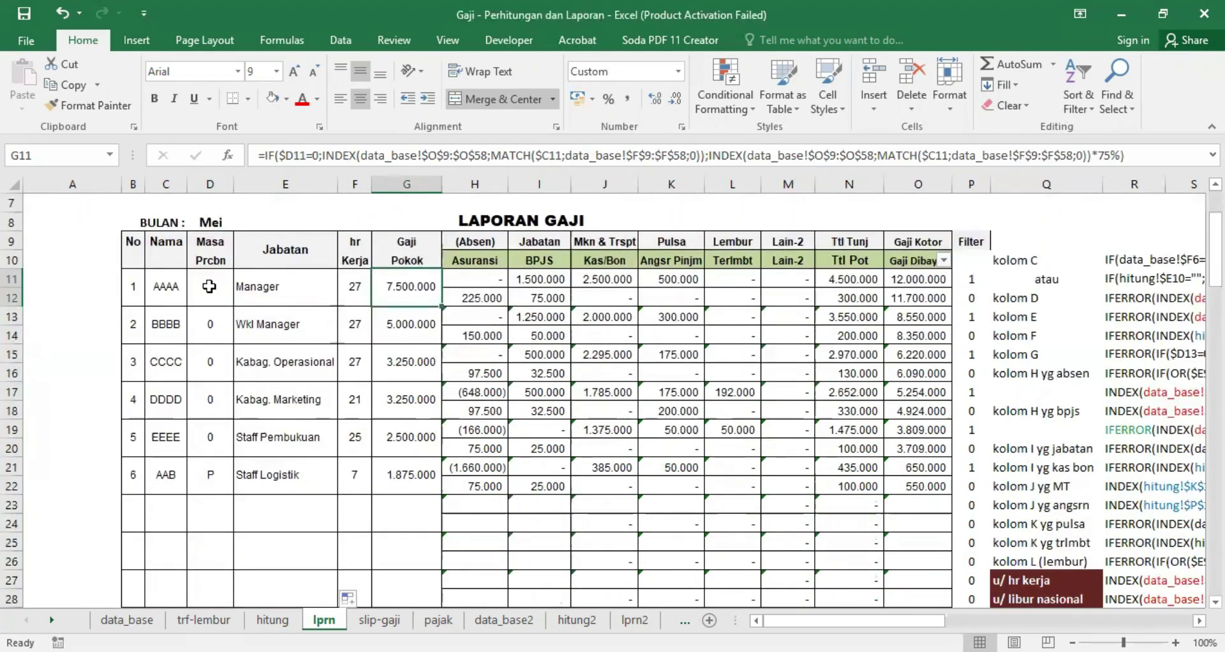
drag(209, 286, 210, 600)
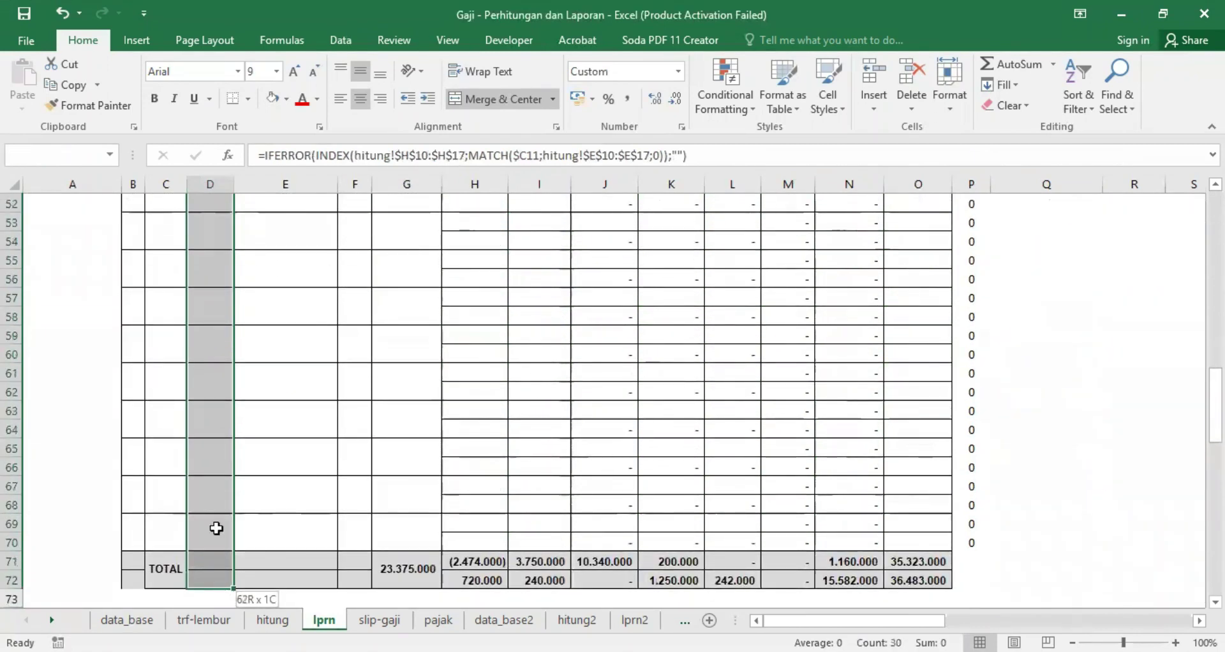
drag(231, 592, 212, 541)
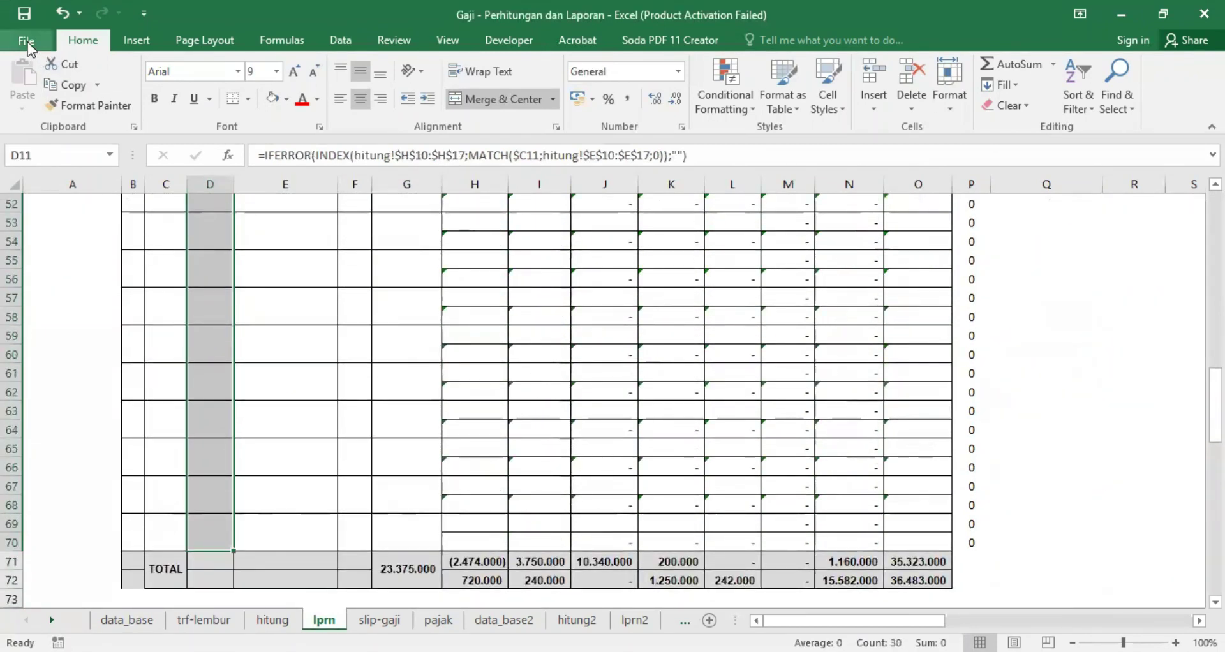
Uncheck 'Show a zero in cells that have zero value' for lprn in Advanced options
click(27, 42)
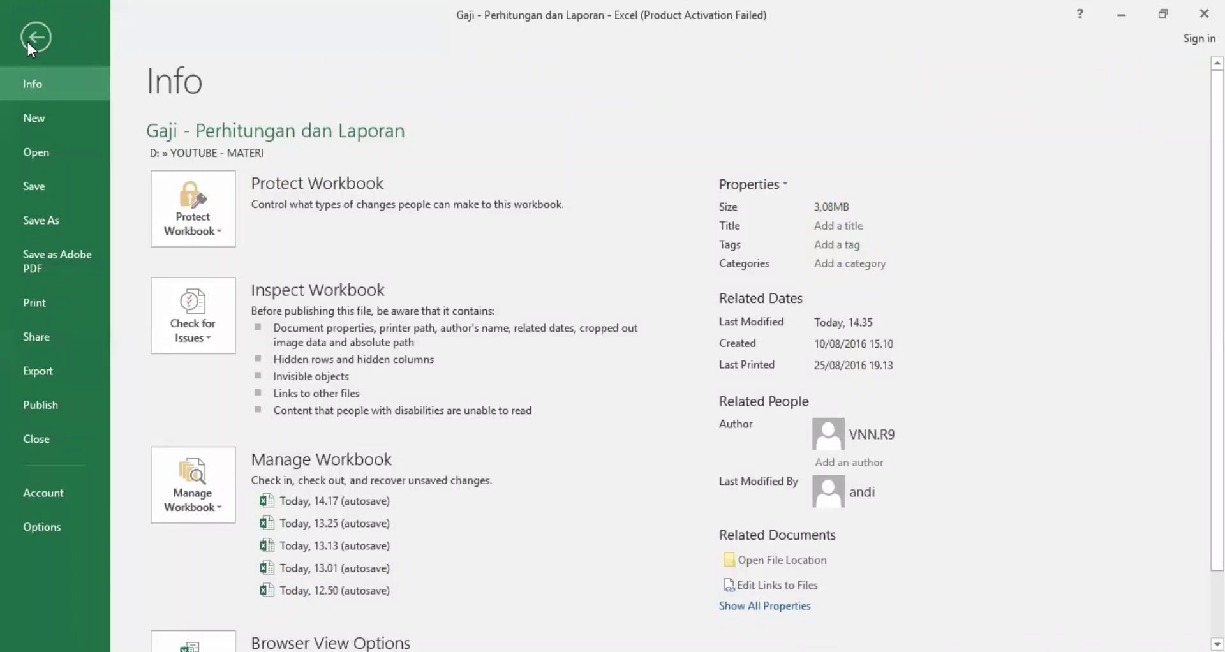
click(28, 526)
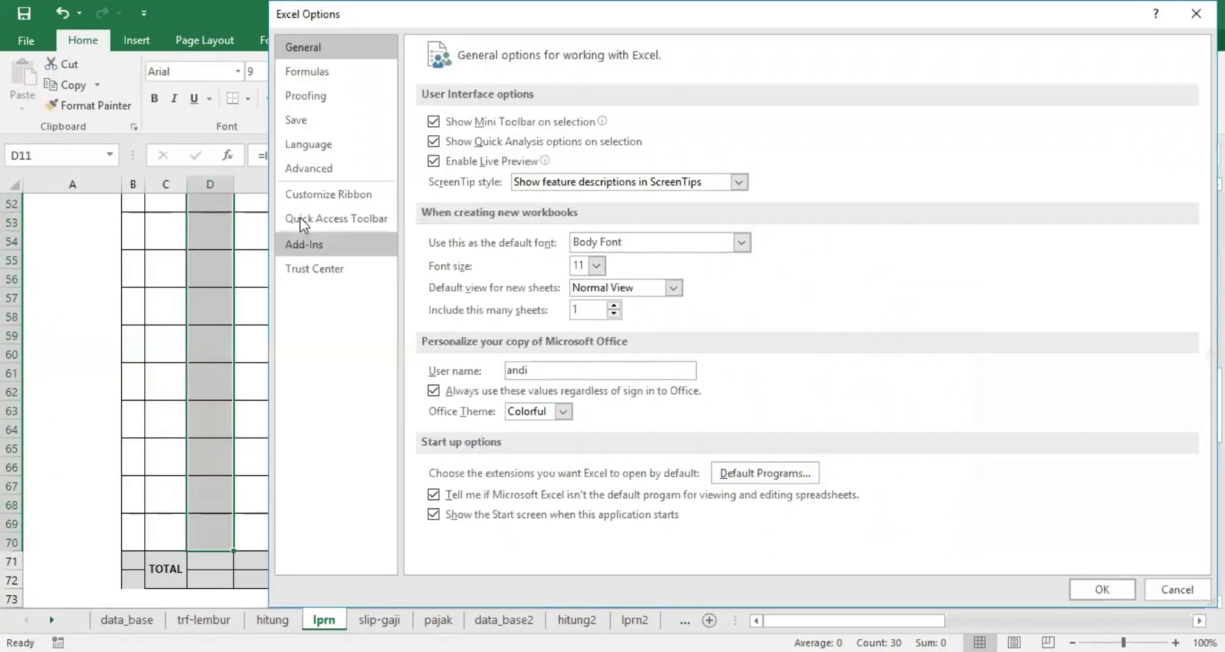
click(309, 169)
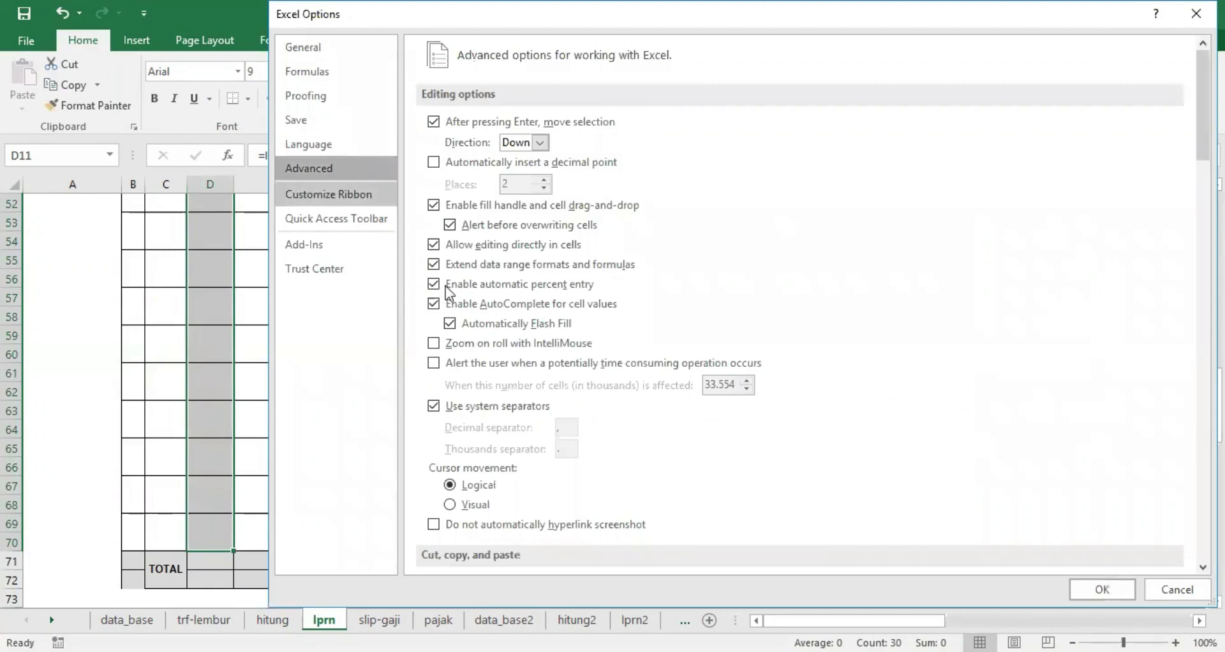
scroll(812, 361, down, 4)
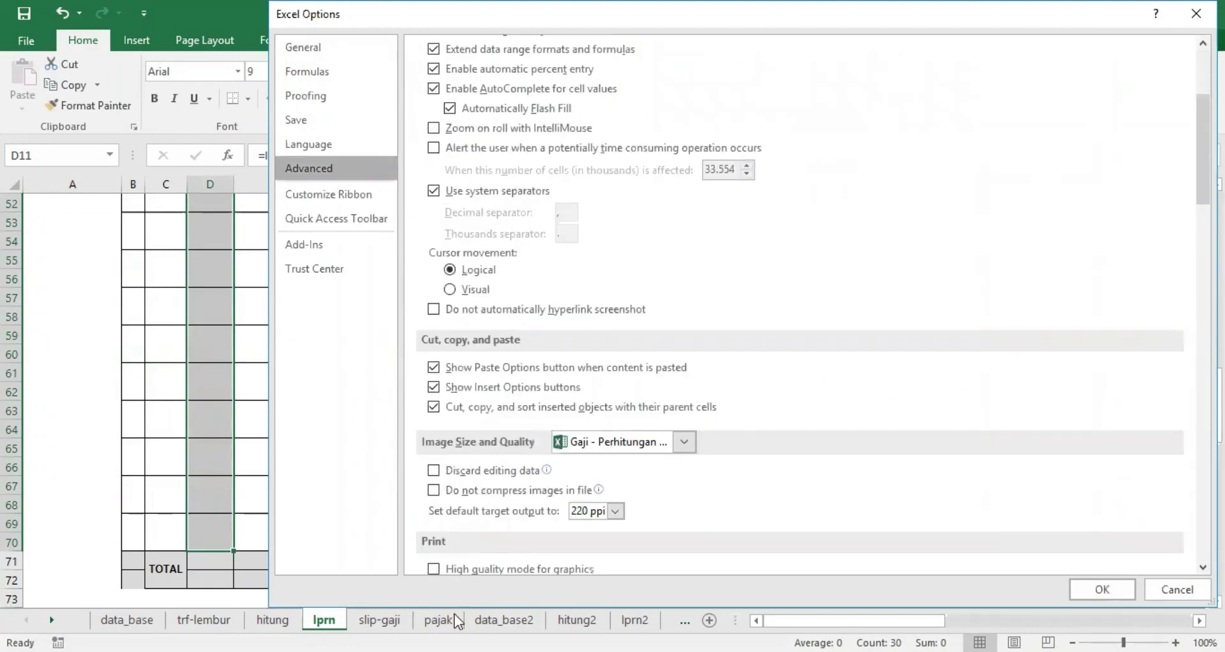
scroll(725, 408, down, 5)
scroll(760, 400, down, 5)
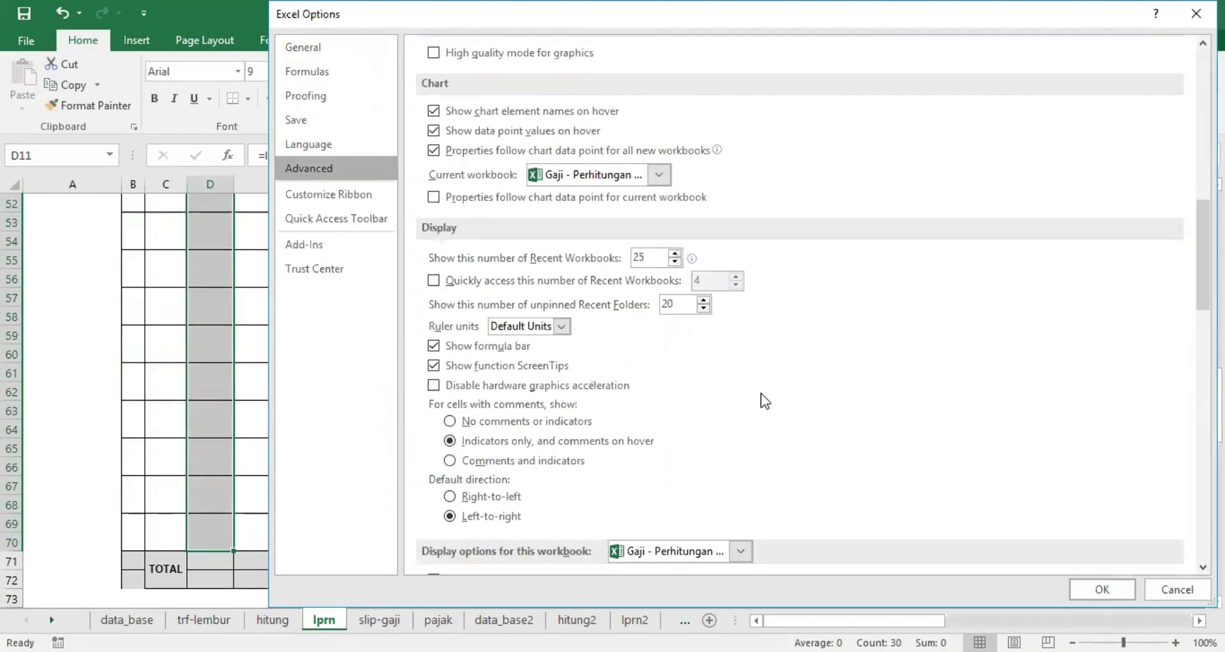
scroll(842, 380, down, 3)
scroll(940, 382, down, 5)
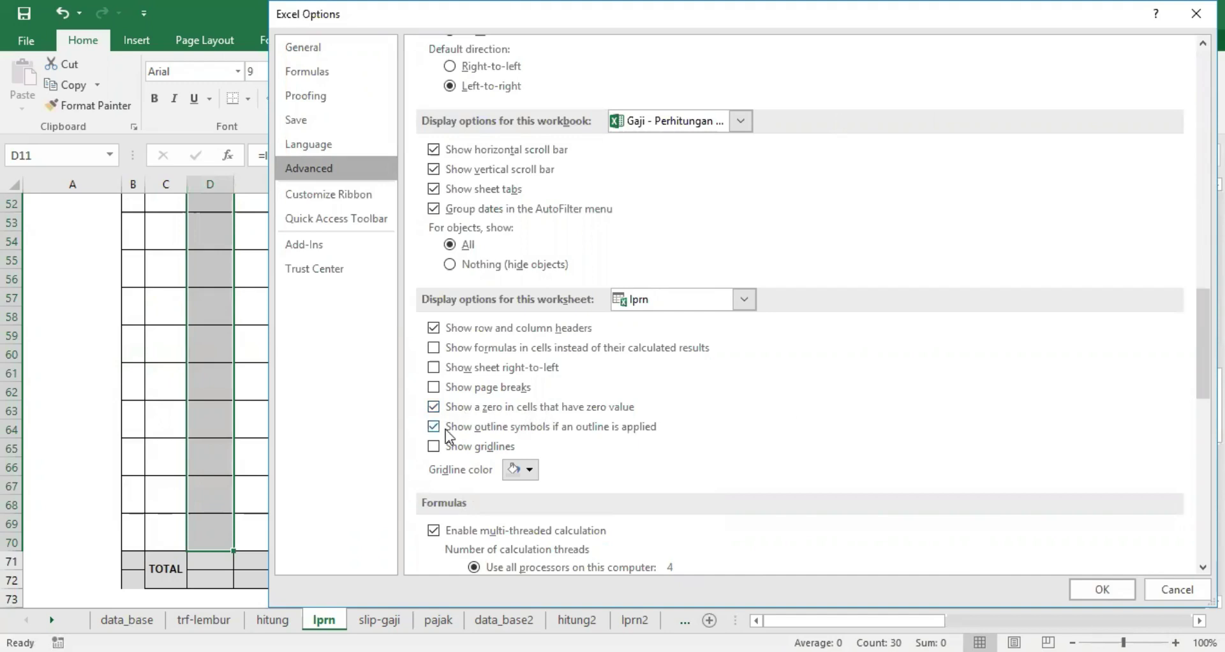
click(433, 407)
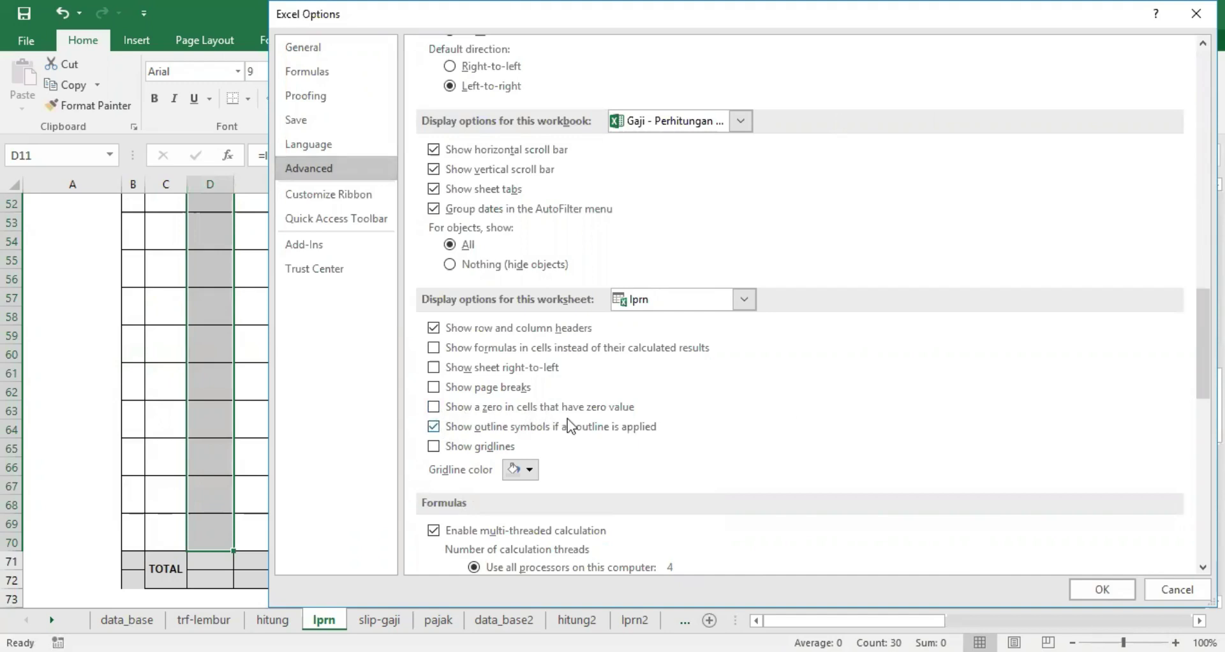
click(1114, 591)
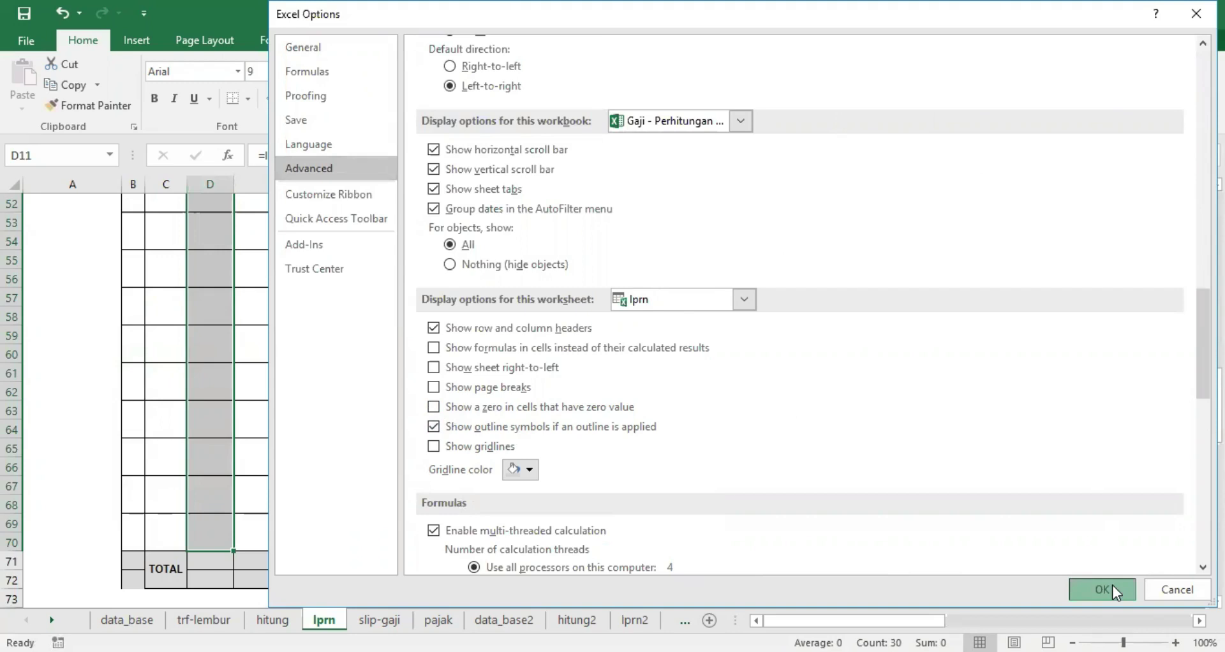
scroll(205, 409, up, 15)
scroll(205, 410, up, 2)
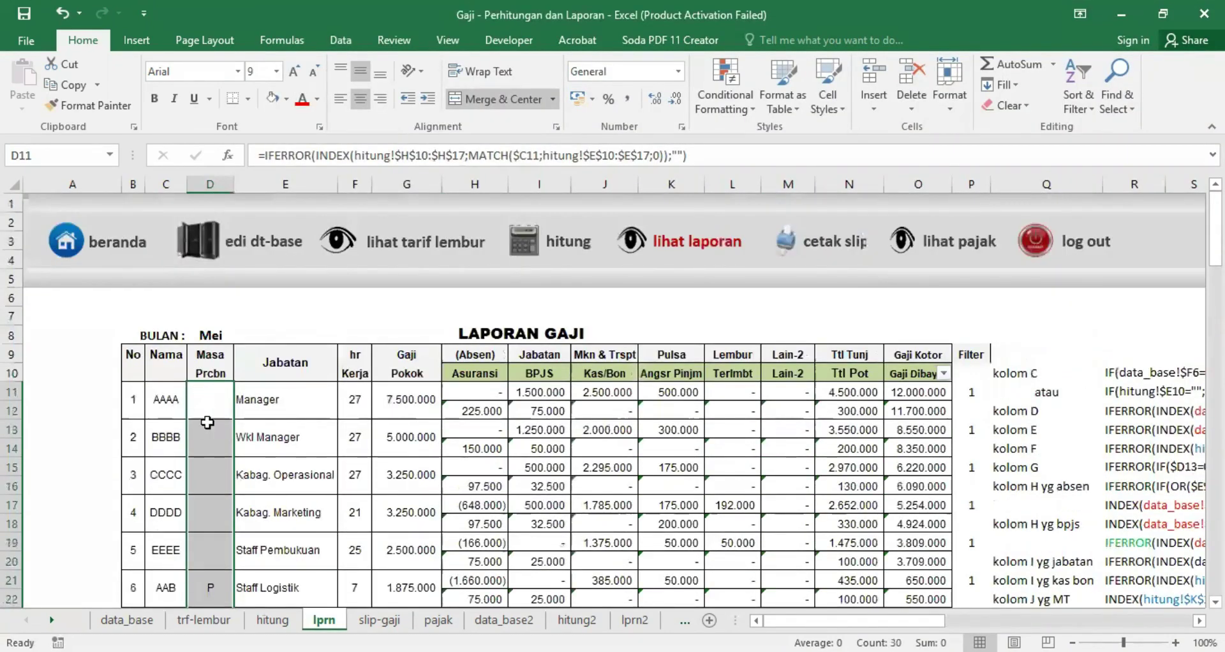
click(217, 392)
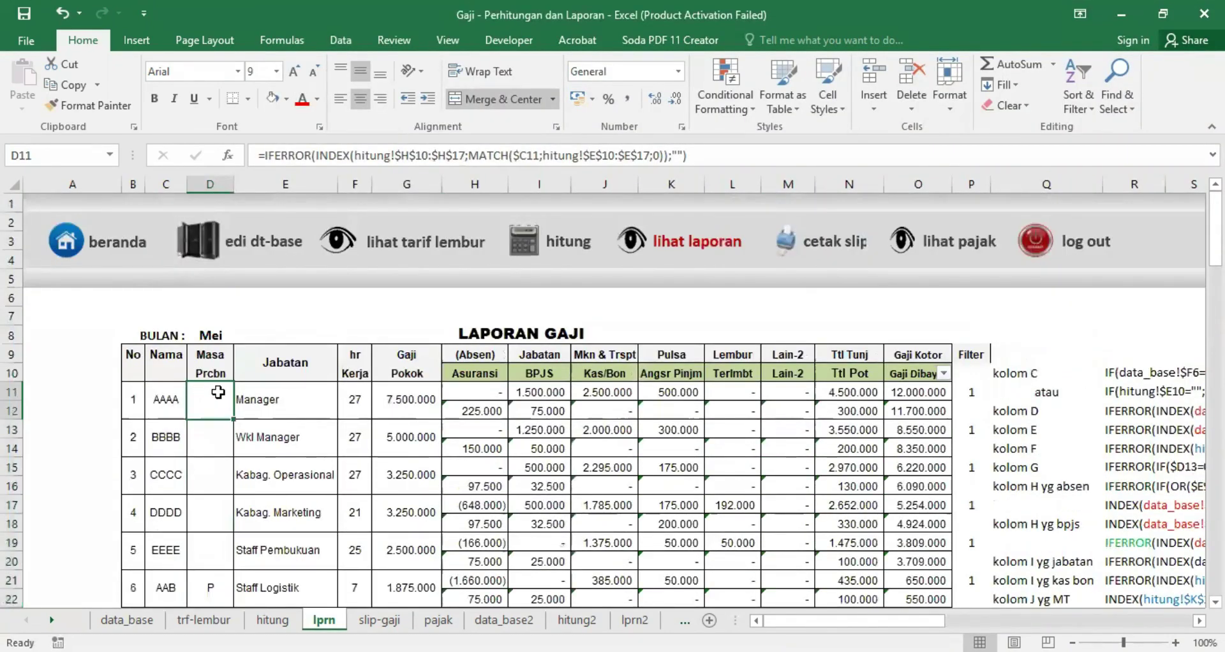
click(386, 405)
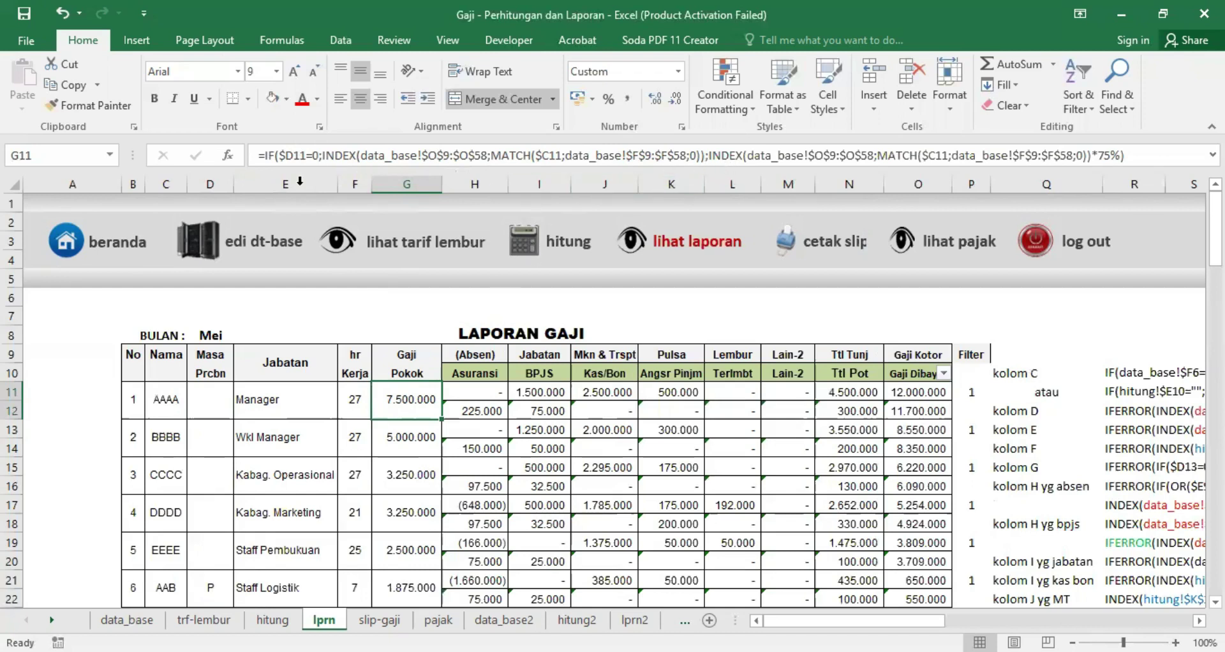
click(263, 156)
drag(264, 156, 705, 156)
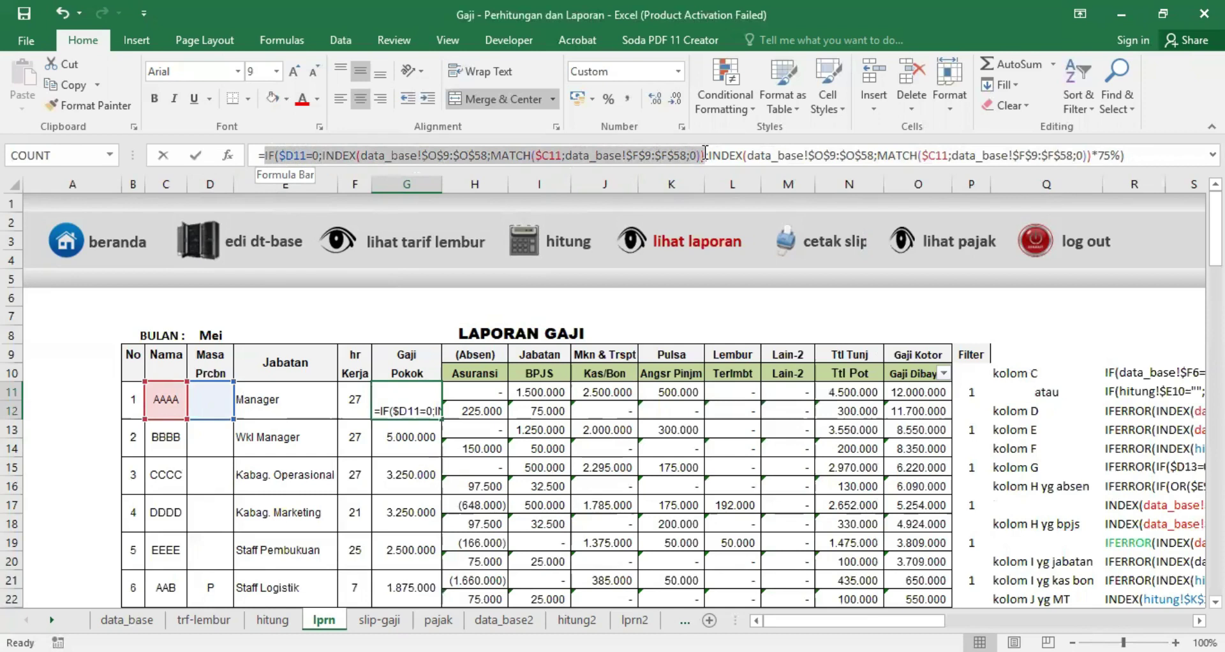
drag(705, 156, 1094, 155)
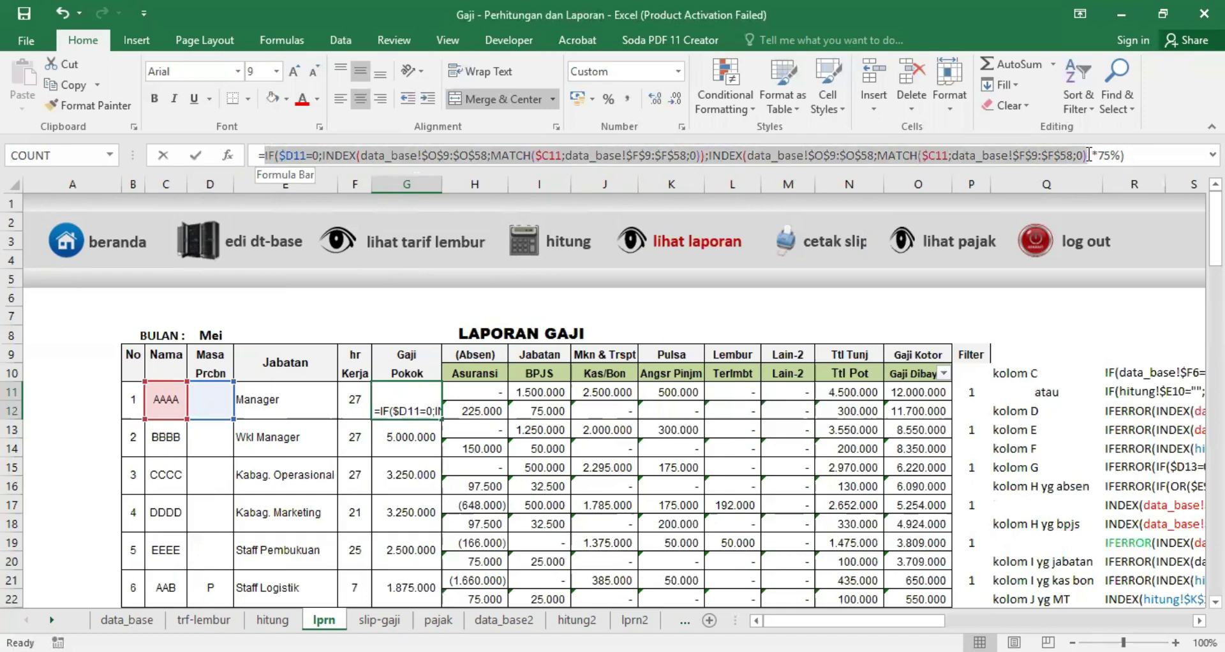
click(1096, 155)
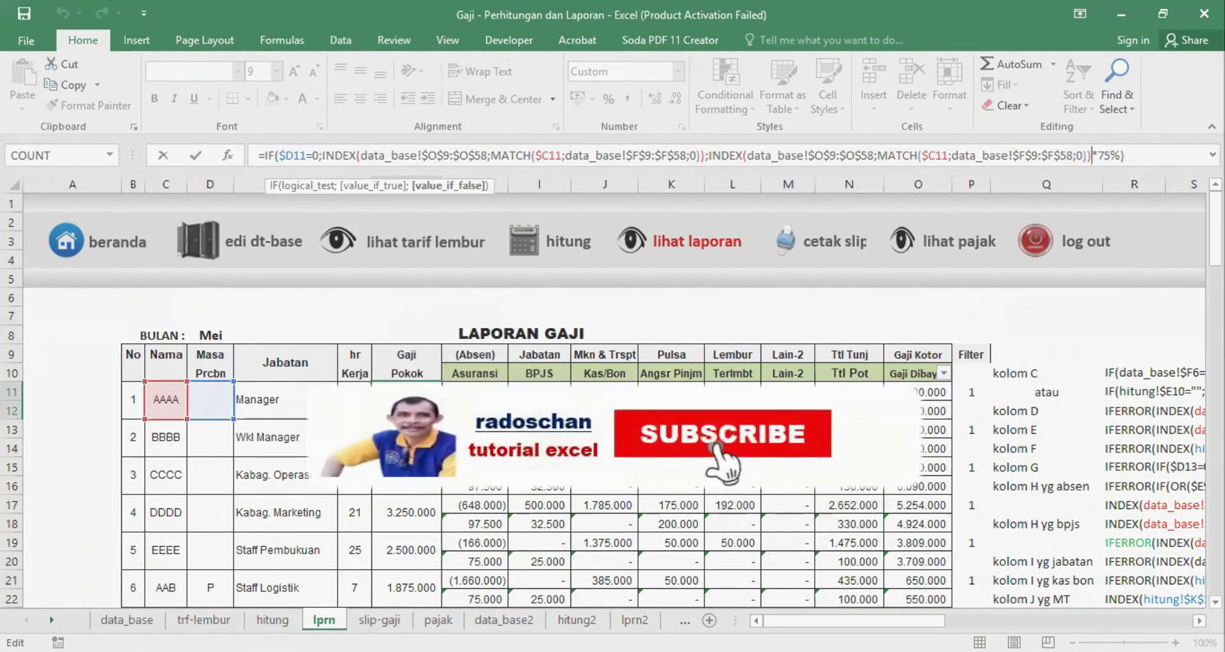
key(ctrl+Return)
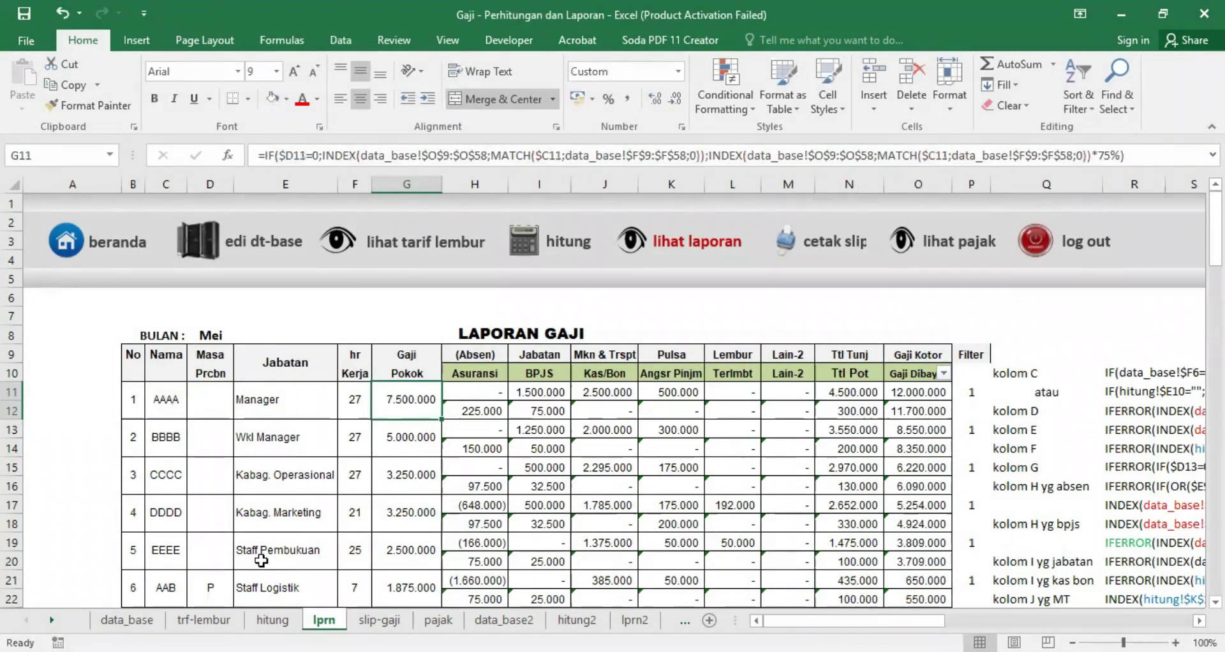
scroll(263, 557, down, 1)
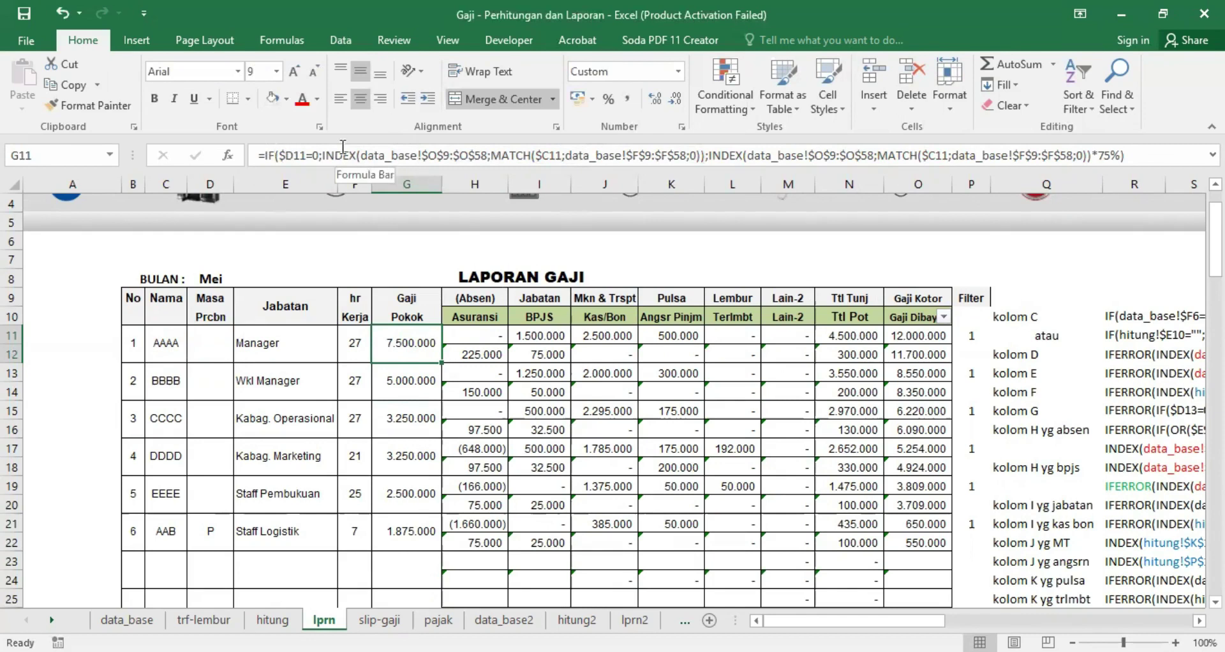
drag(323, 155, 705, 153)
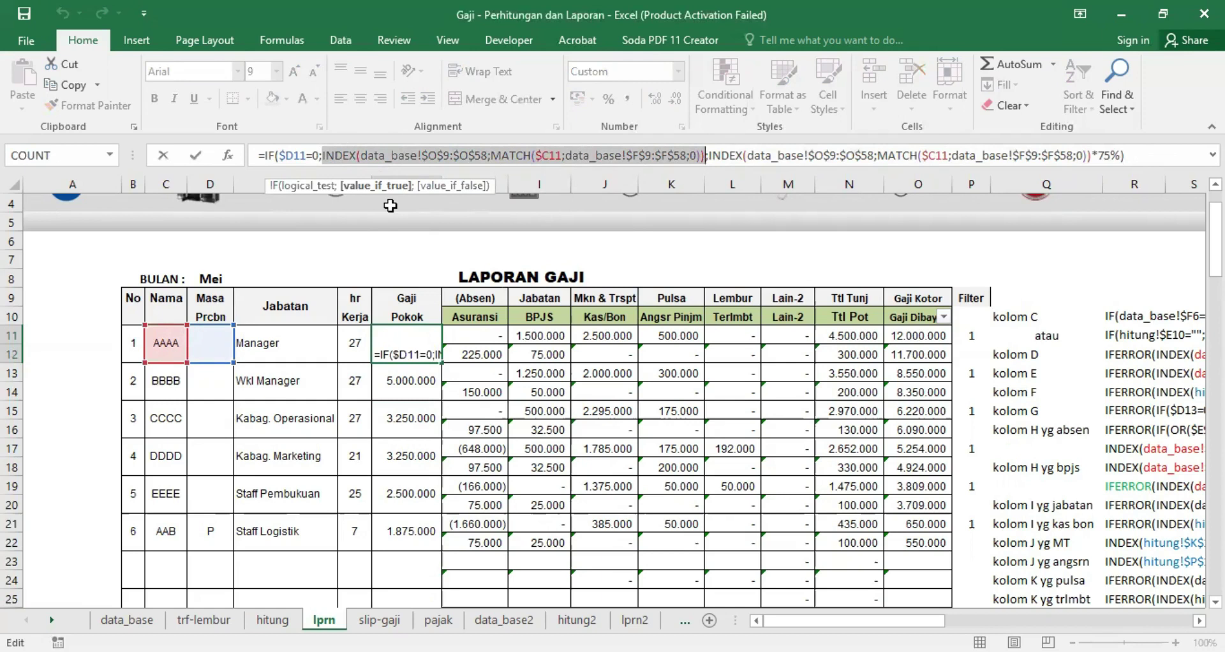
key(ctrl+Return)
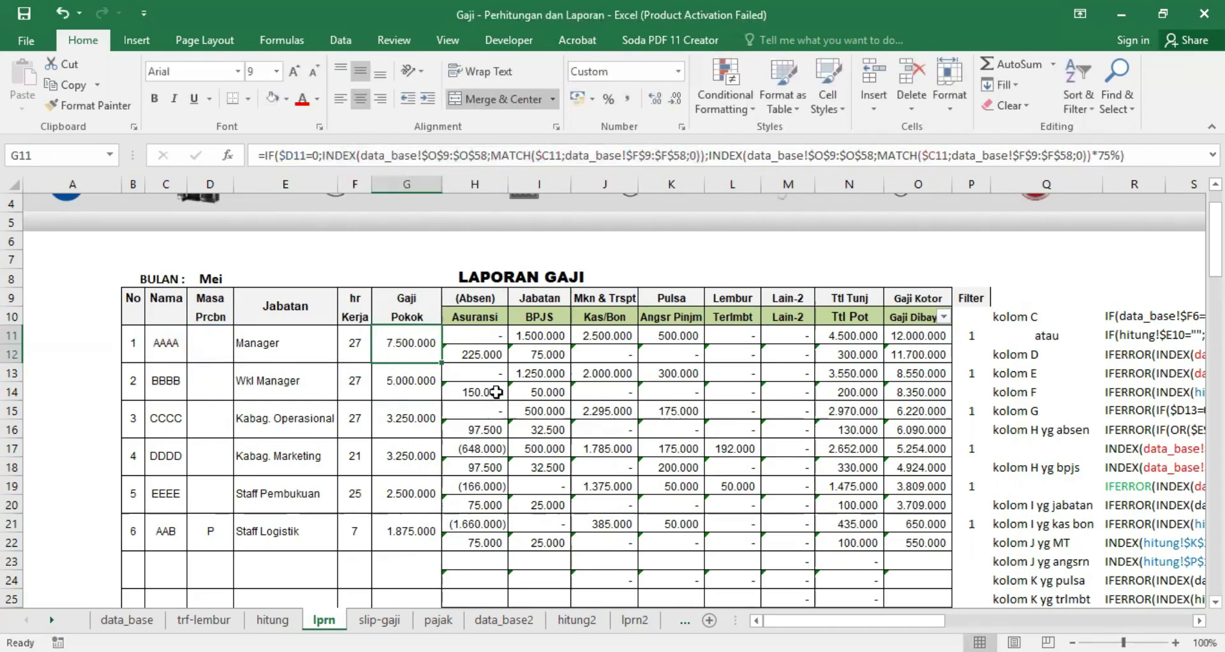
click(476, 333)
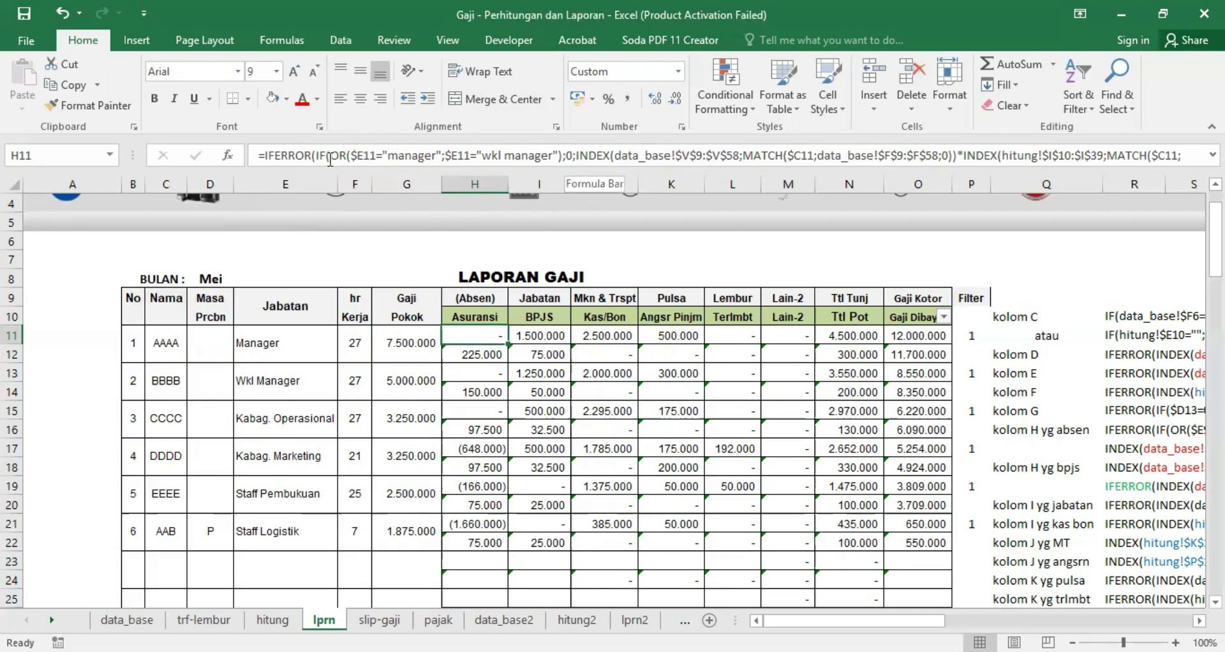
Mark the manager check in H11's Asuransi formula and begin inserting a data_base sheet reference
drag(315, 155, 572, 155)
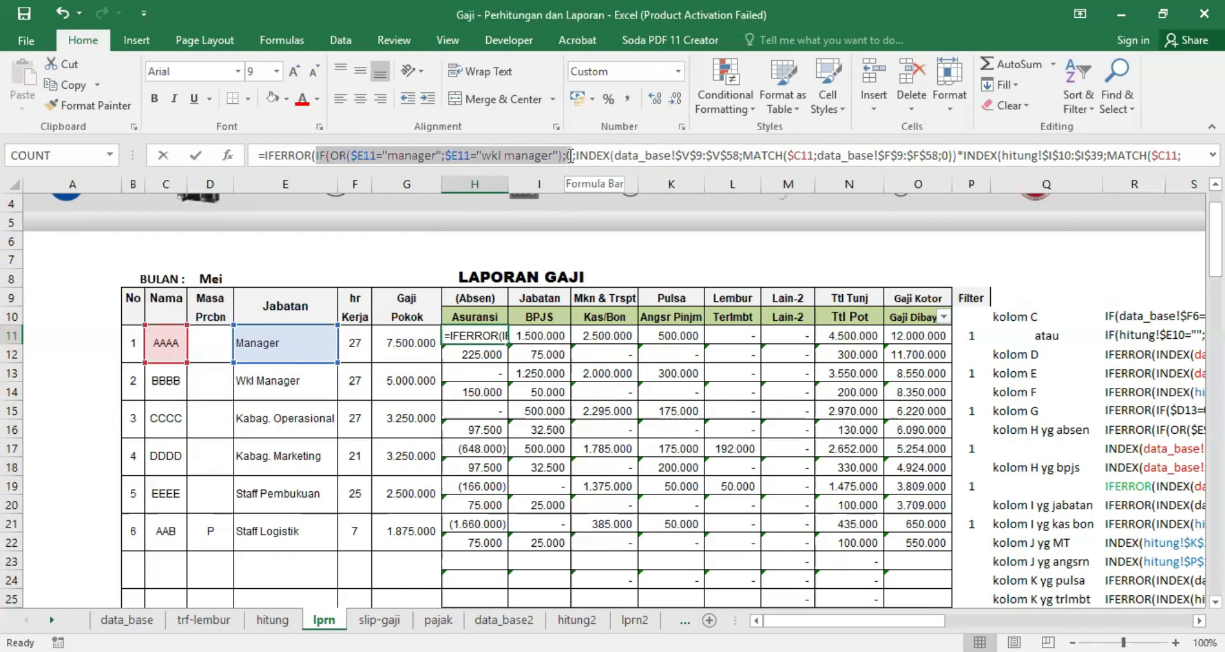
click(576, 153)
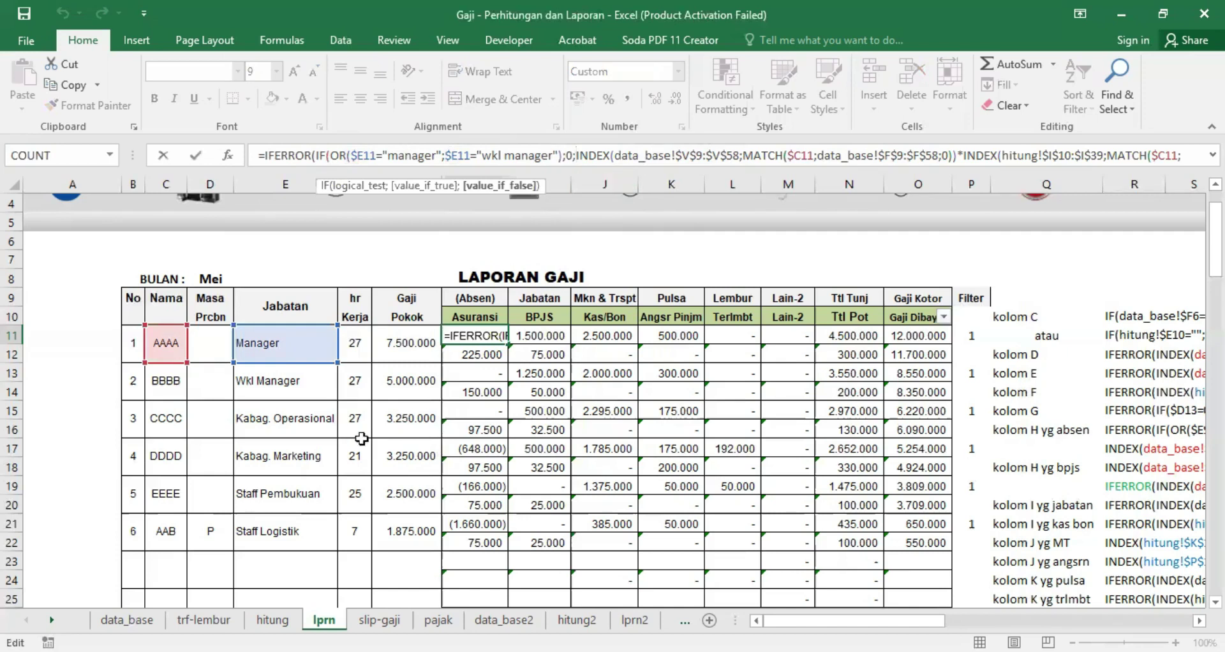
click(123, 621)
drag(791, 624, 906, 624)
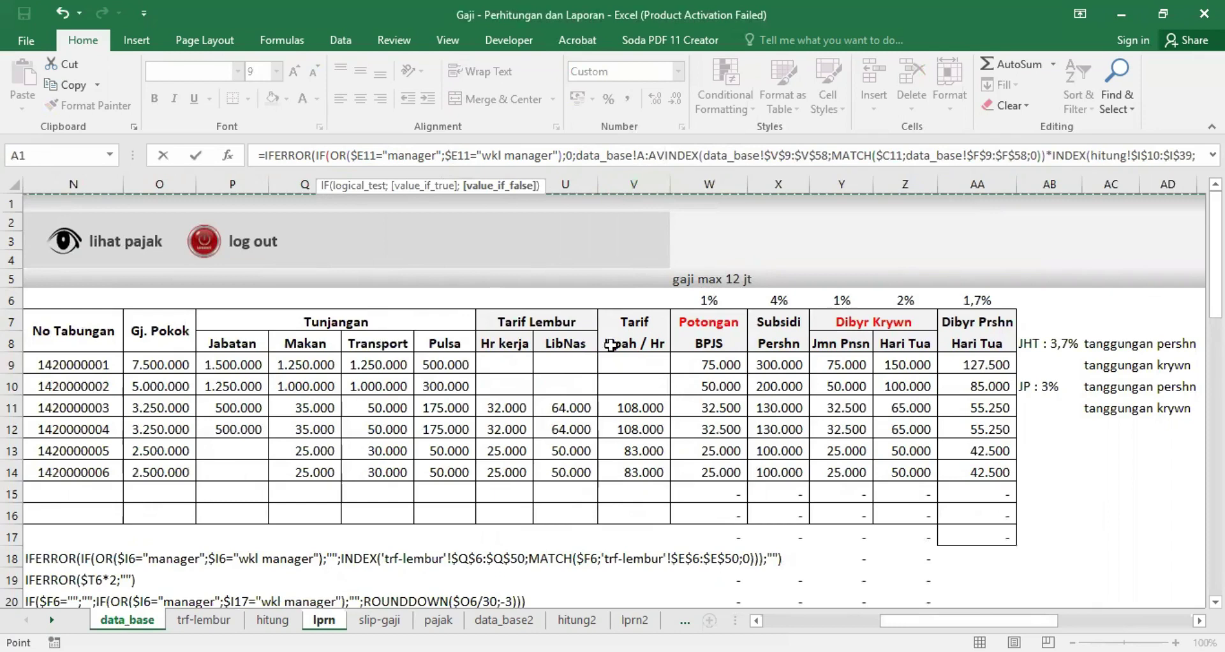
Pick data_base cell V9, then cancel the H11 formula edit without changes
click(629, 365)
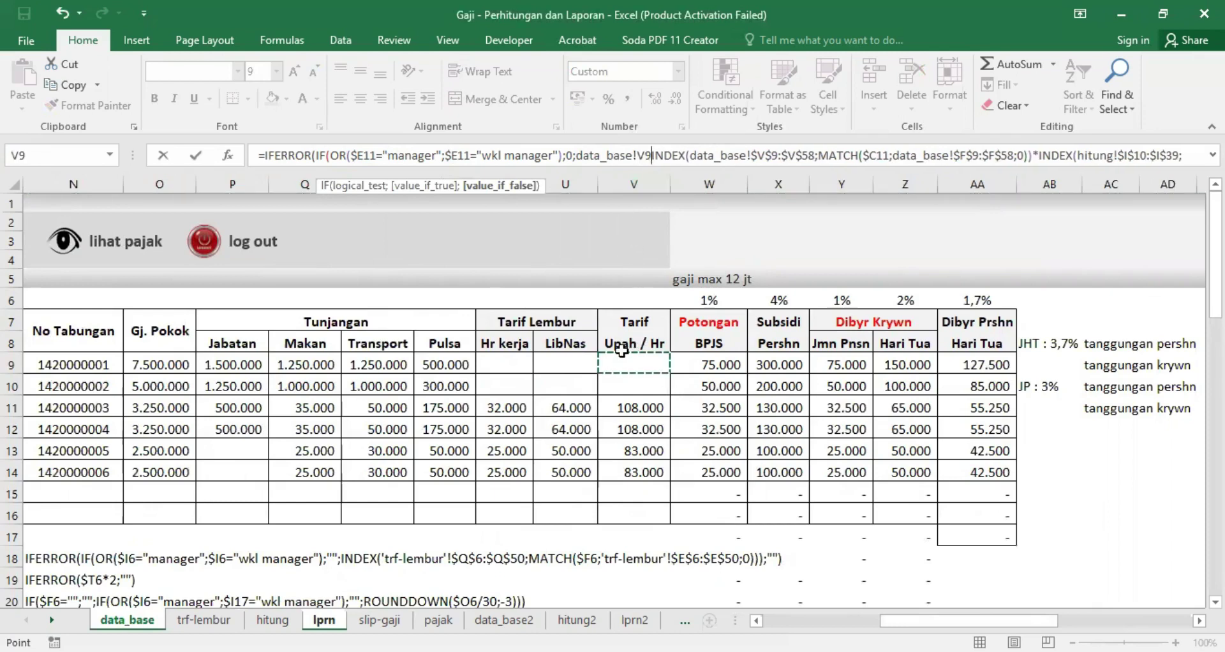
key(Escape)
click(128, 619)
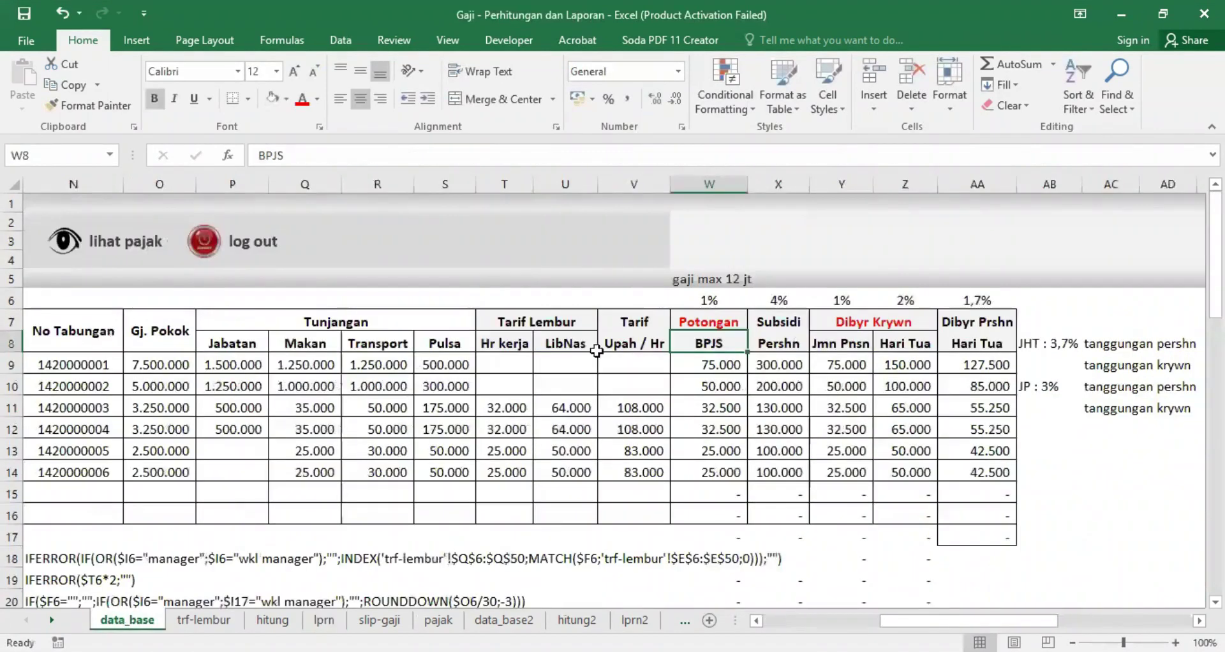
Review data_base's Upah / Hr column V and V11's formula, then return to lprn
click(629, 182)
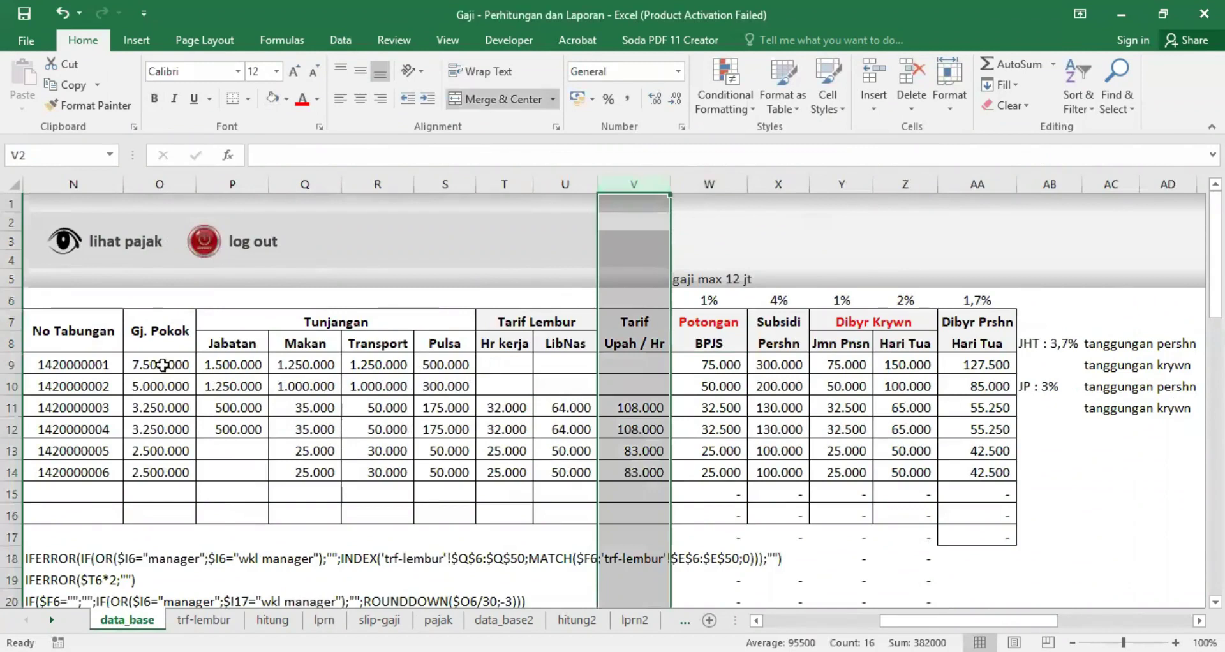
click(632, 406)
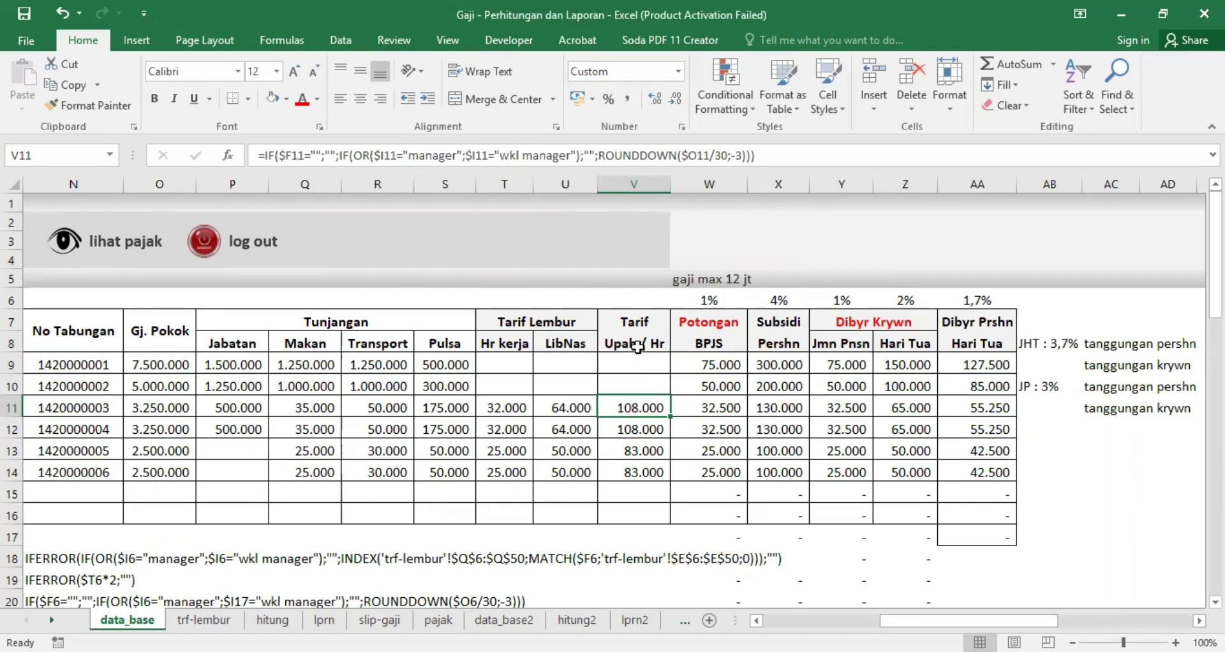
click(324, 620)
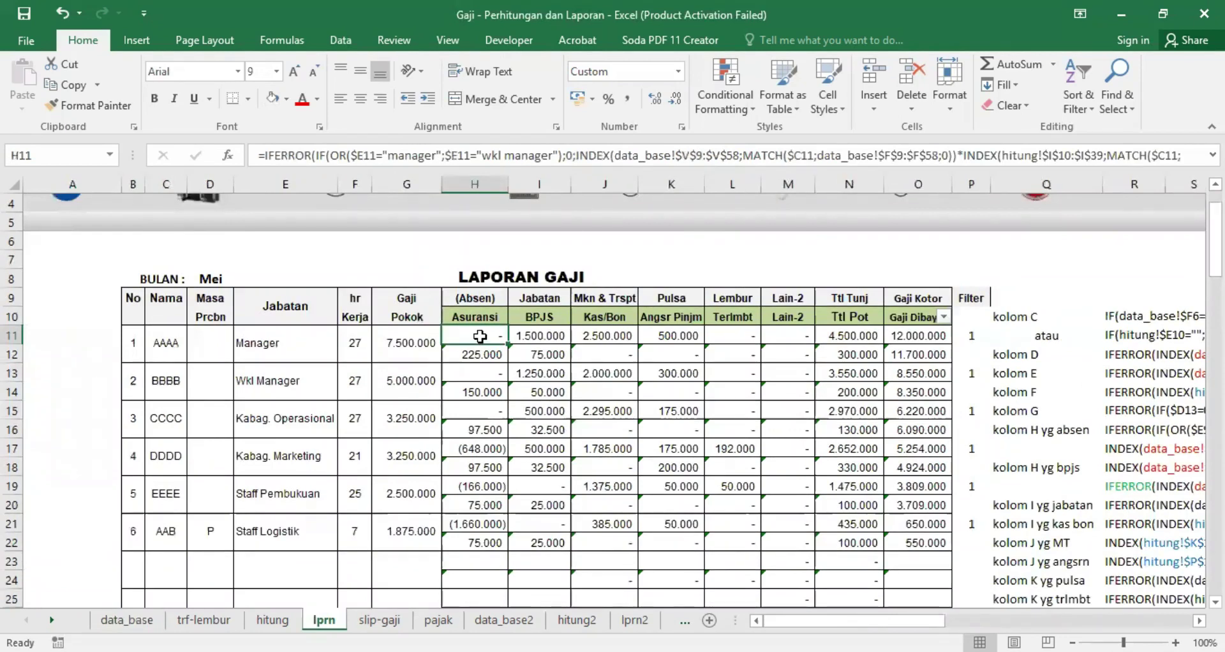
click(132, 620)
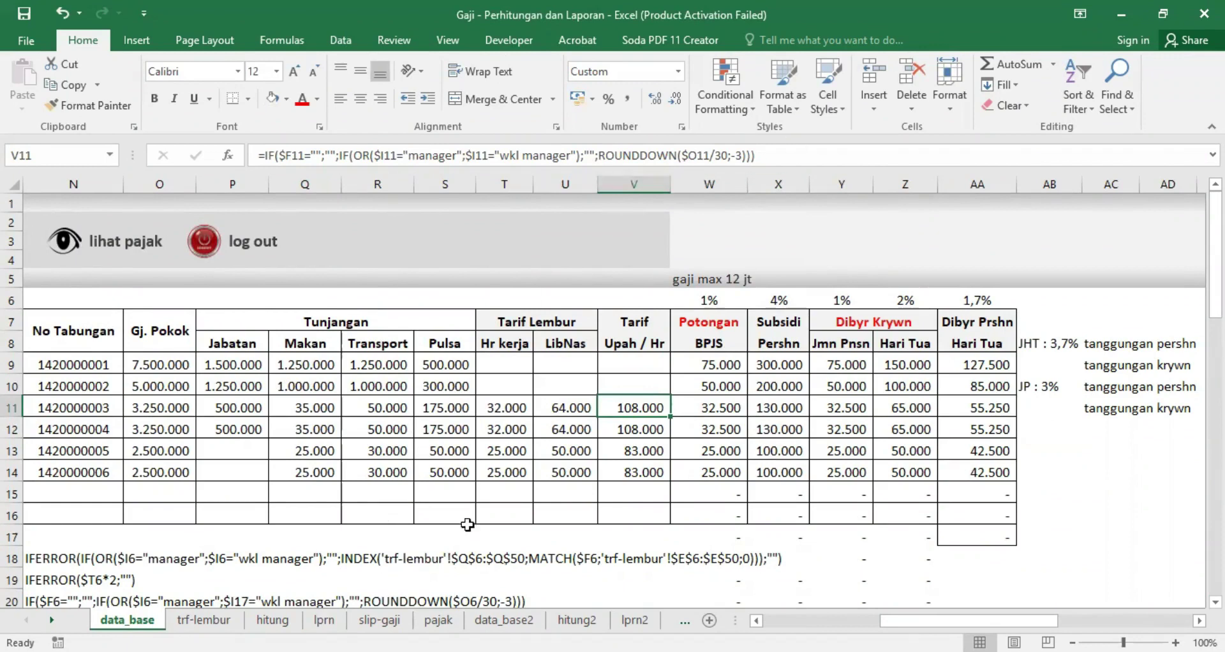
click(271, 620)
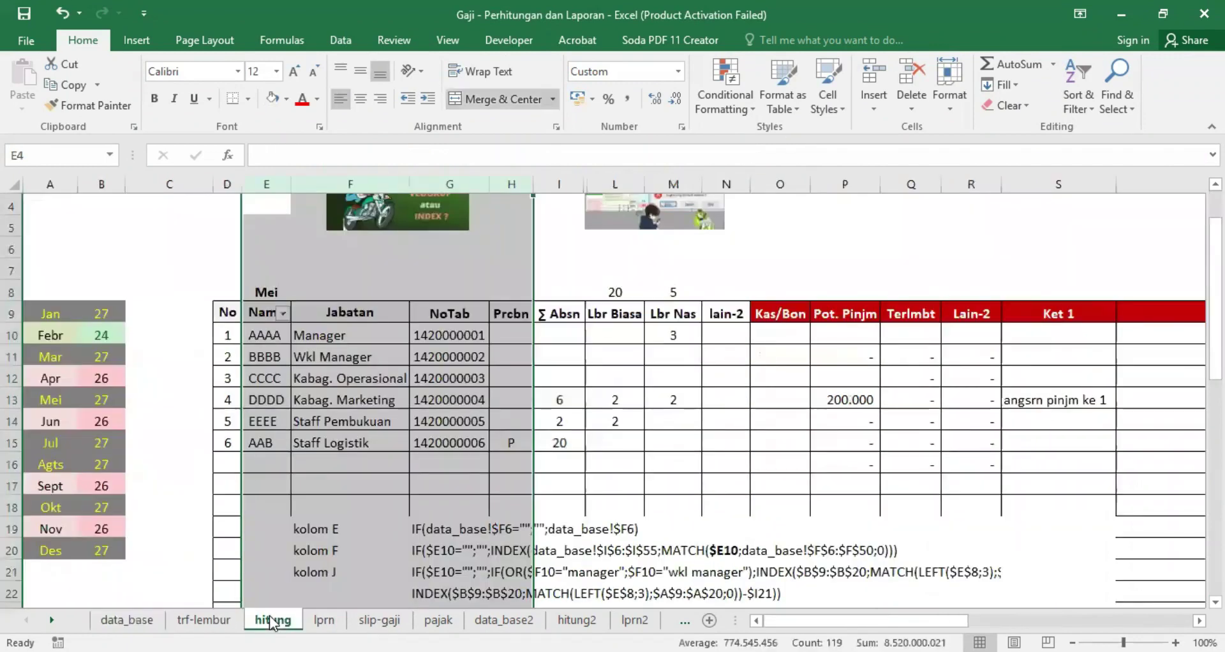
click(630, 437)
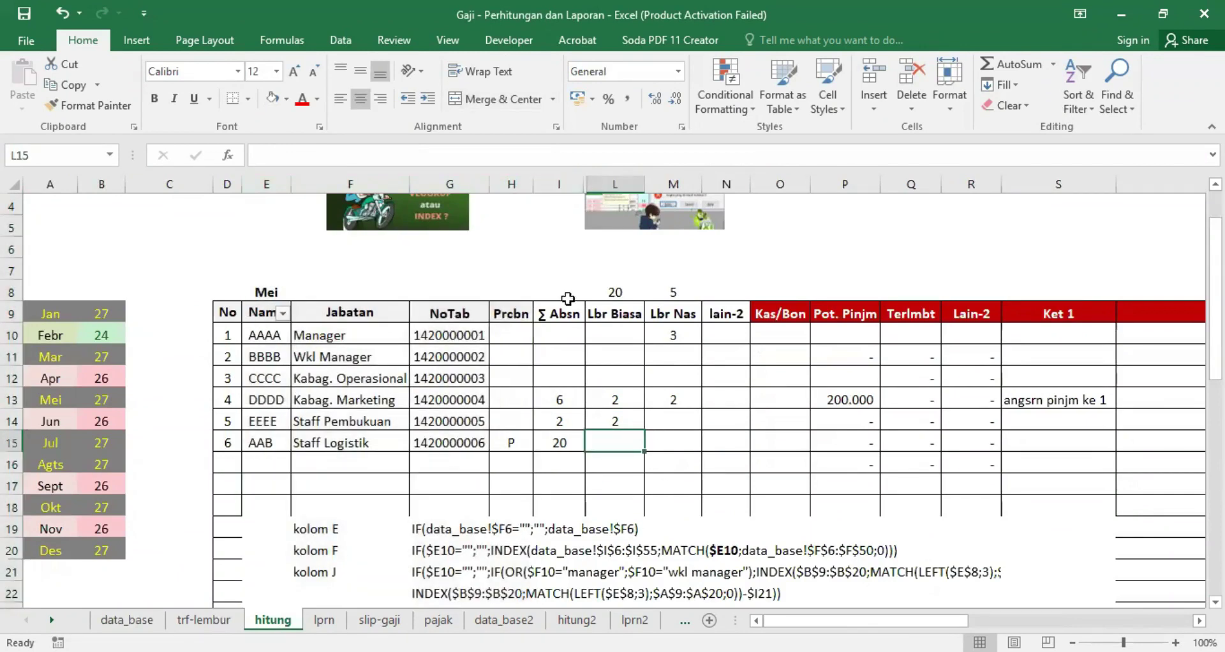
click(564, 184)
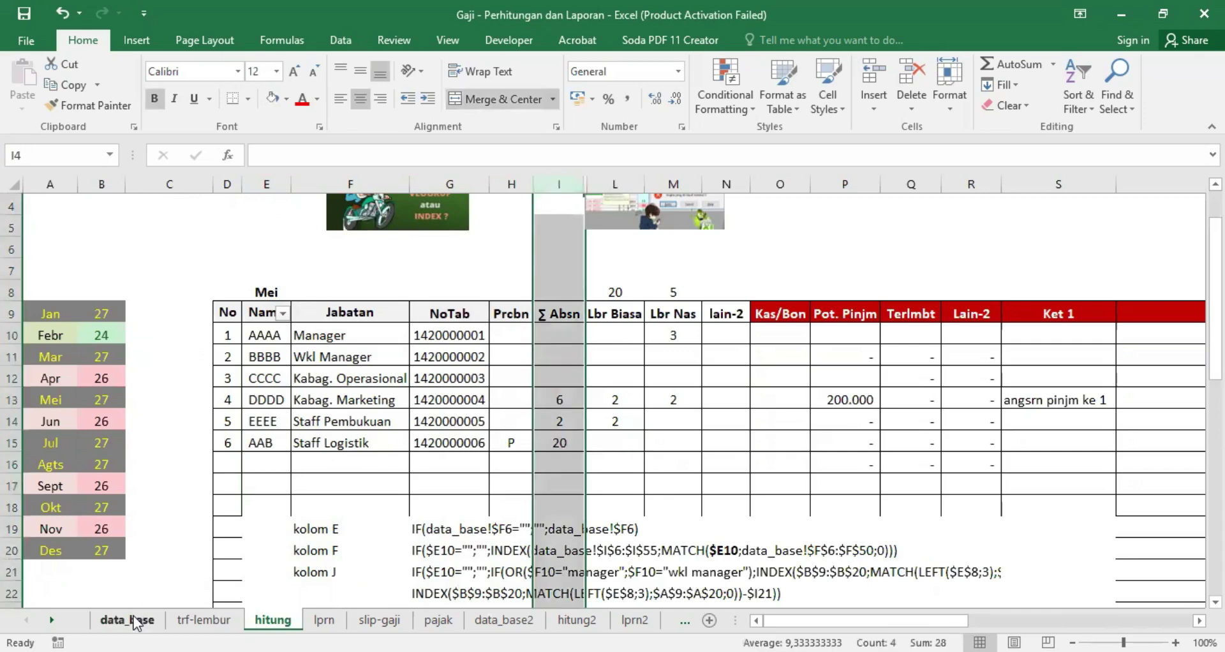
click(324, 620)
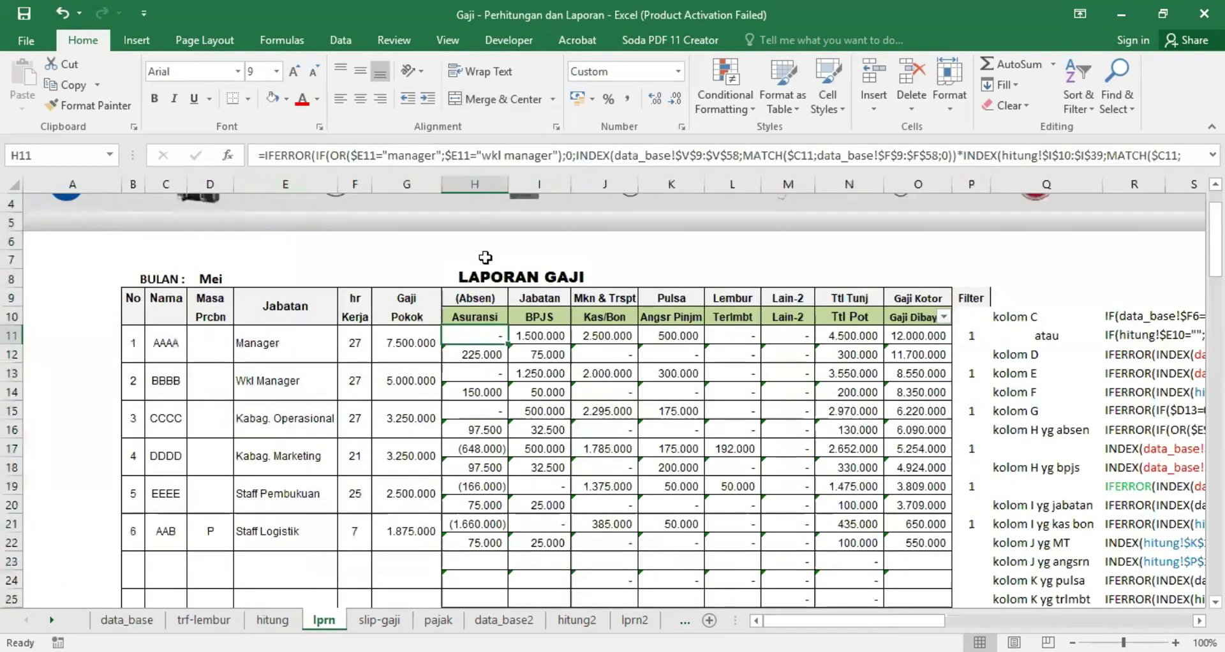
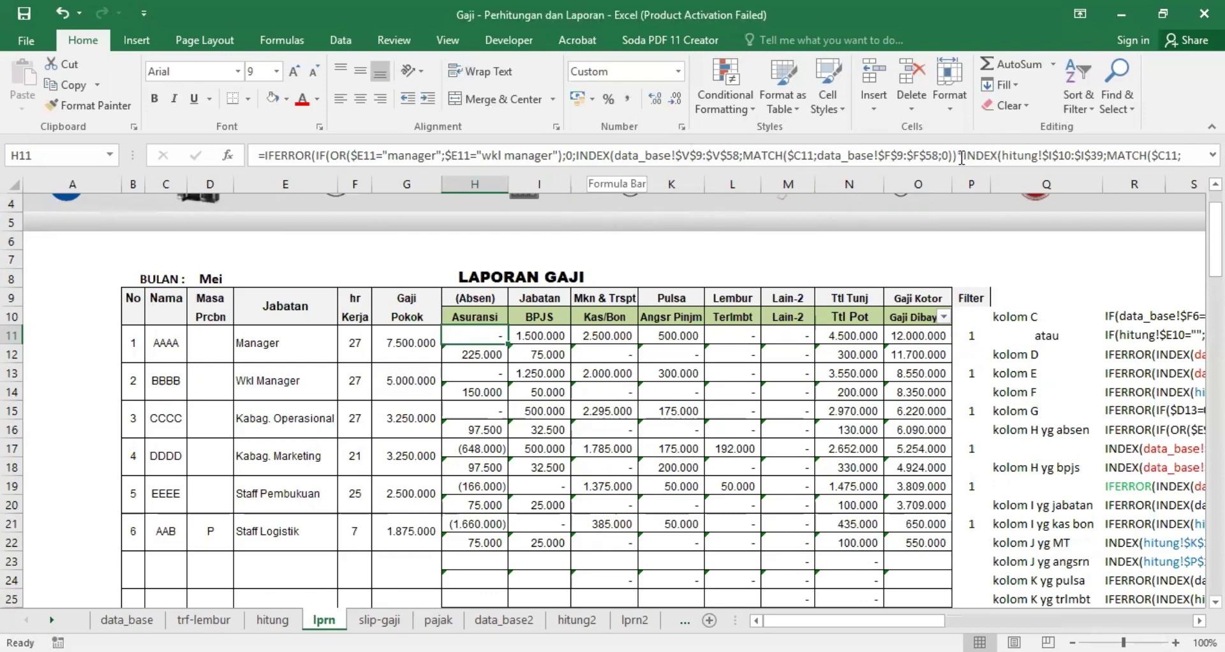
Step through the H11 absence formula to its hitung range reference and recommit it
drag(863, 620, 900, 620)
click(1198, 155)
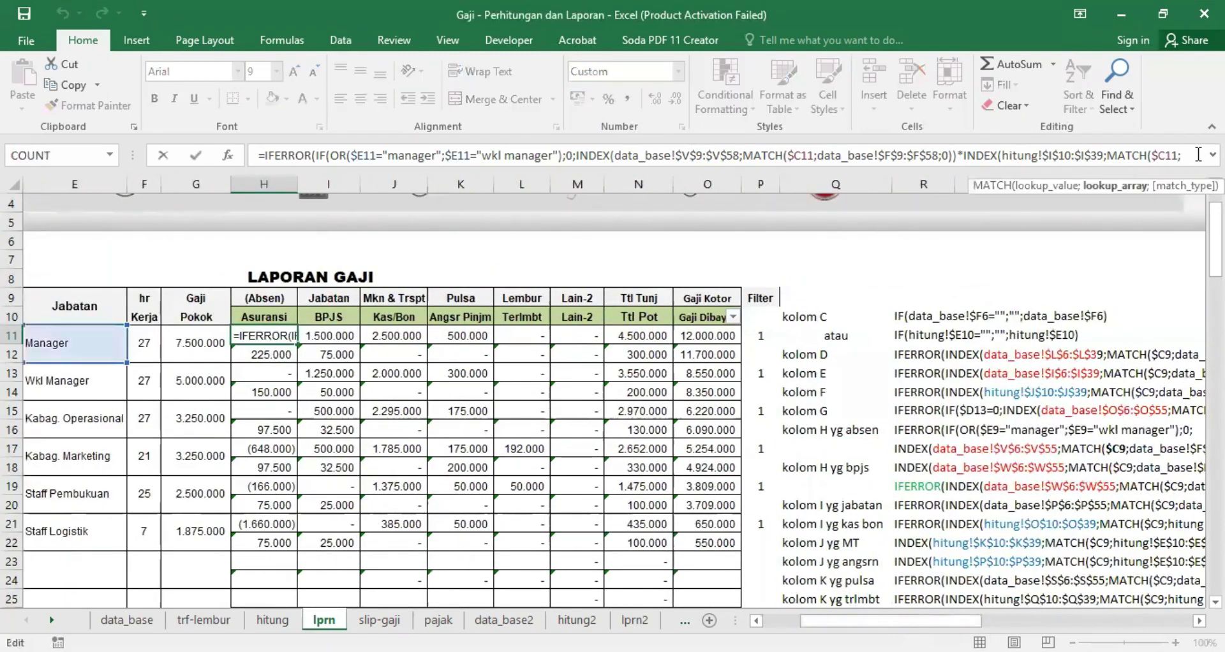
key(Right)
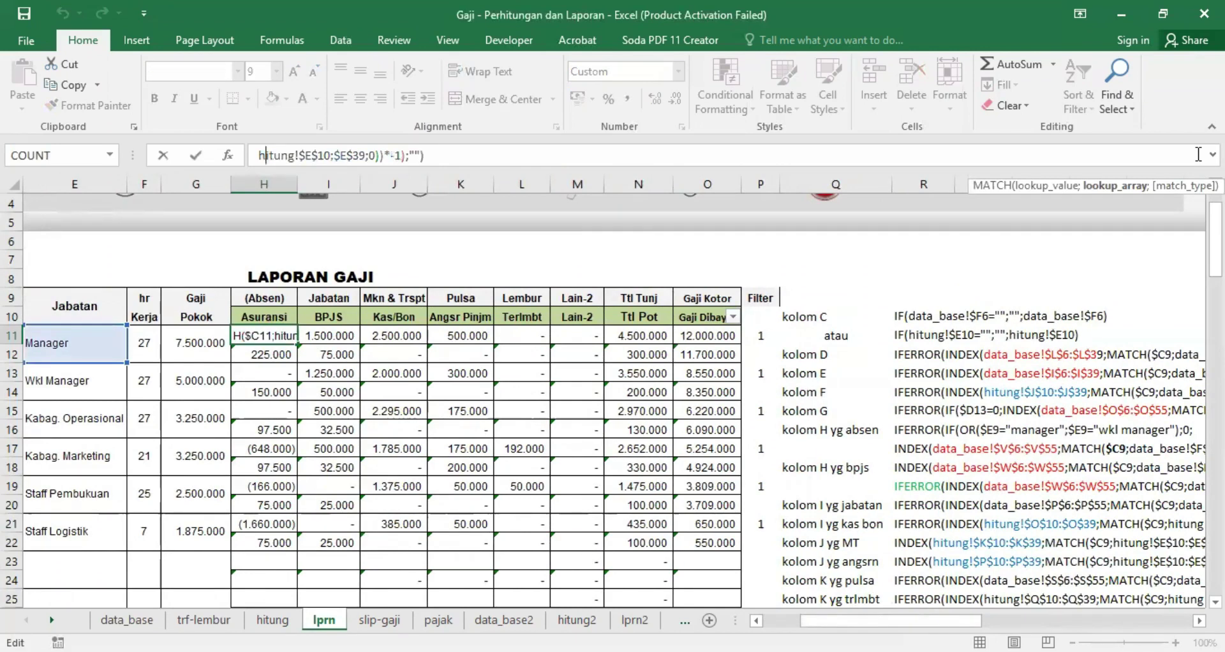
key(Right)
key(Right)
key(Right)
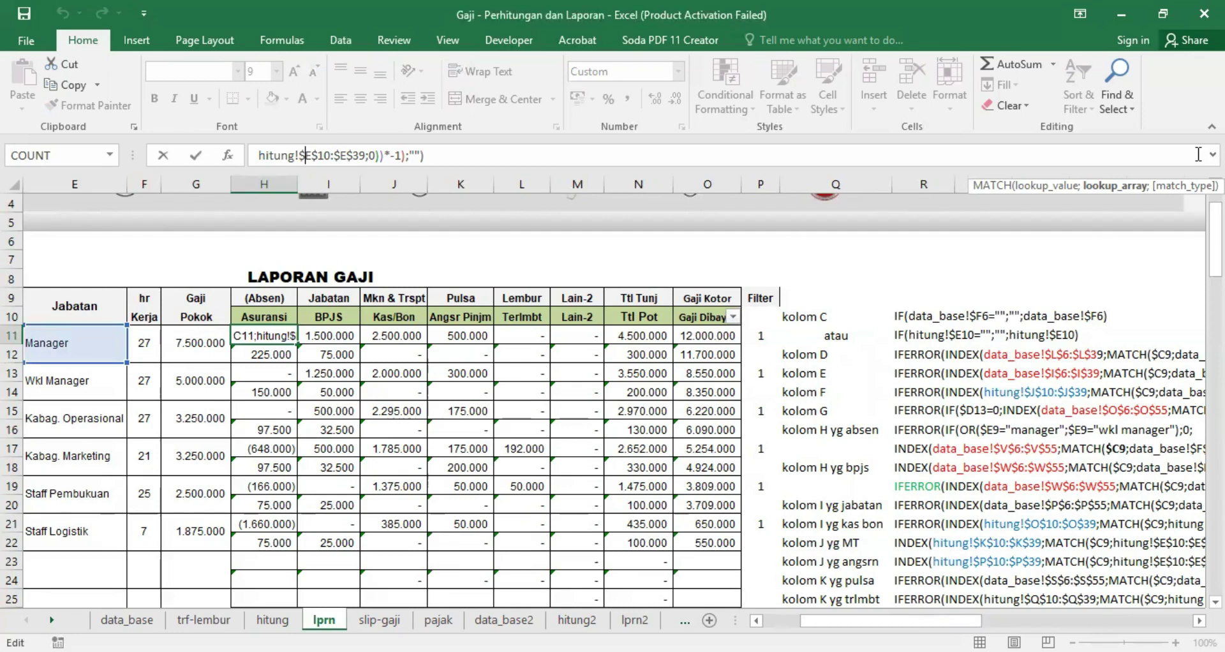
key(Return)
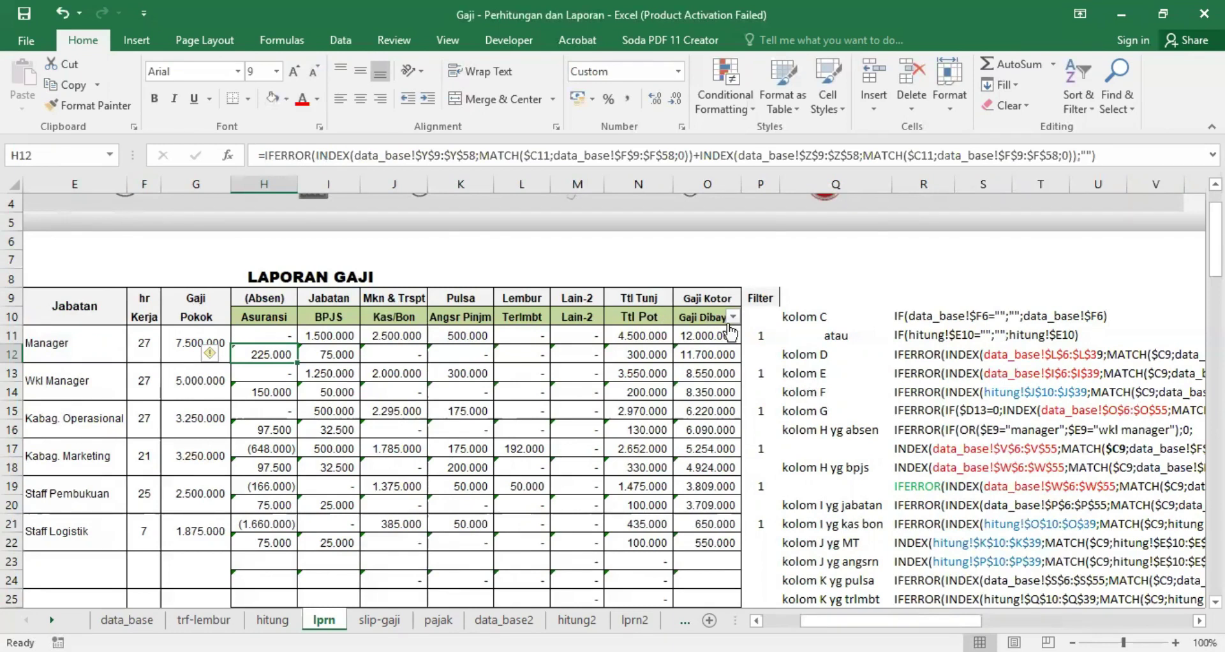
Compare the O11 gross pay and H11 absence formulas, then reconfirm the H11 formula
click(710, 335)
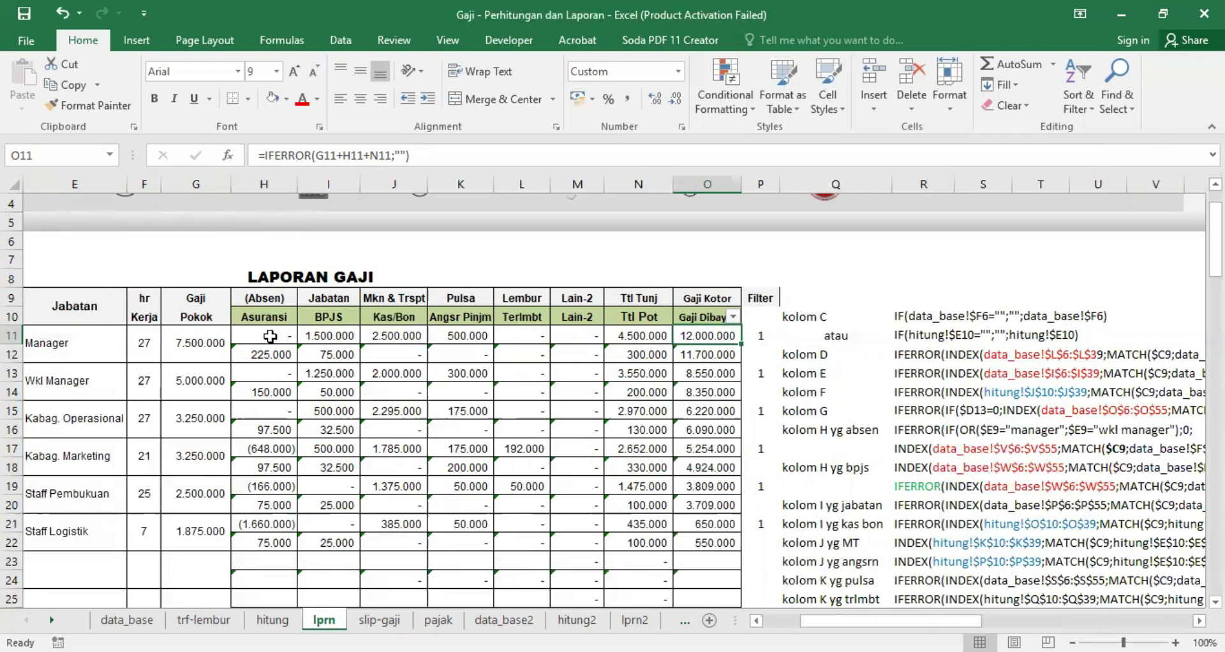
click(261, 336)
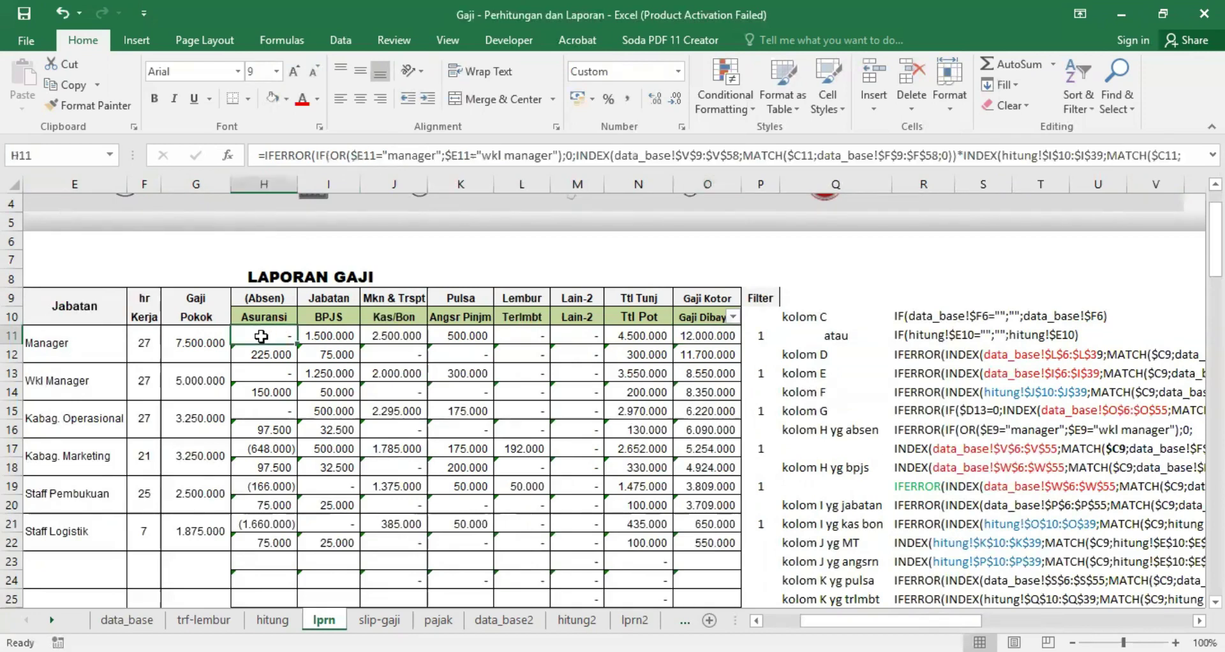
click(710, 338)
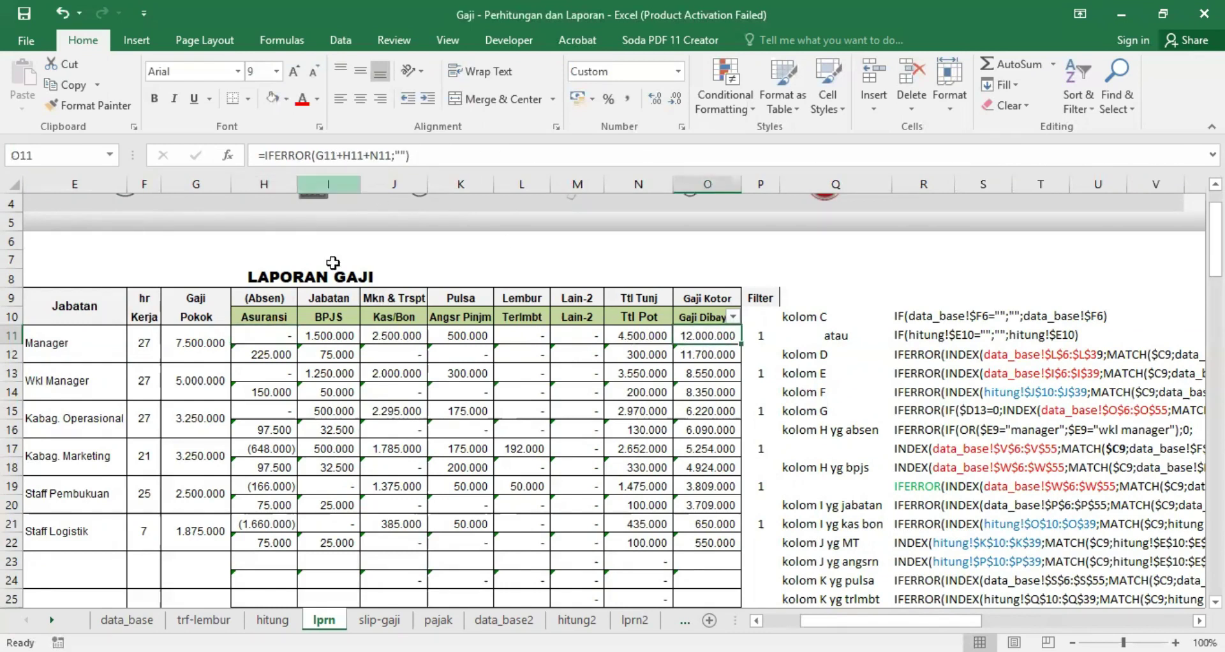
drag(848, 624, 812, 624)
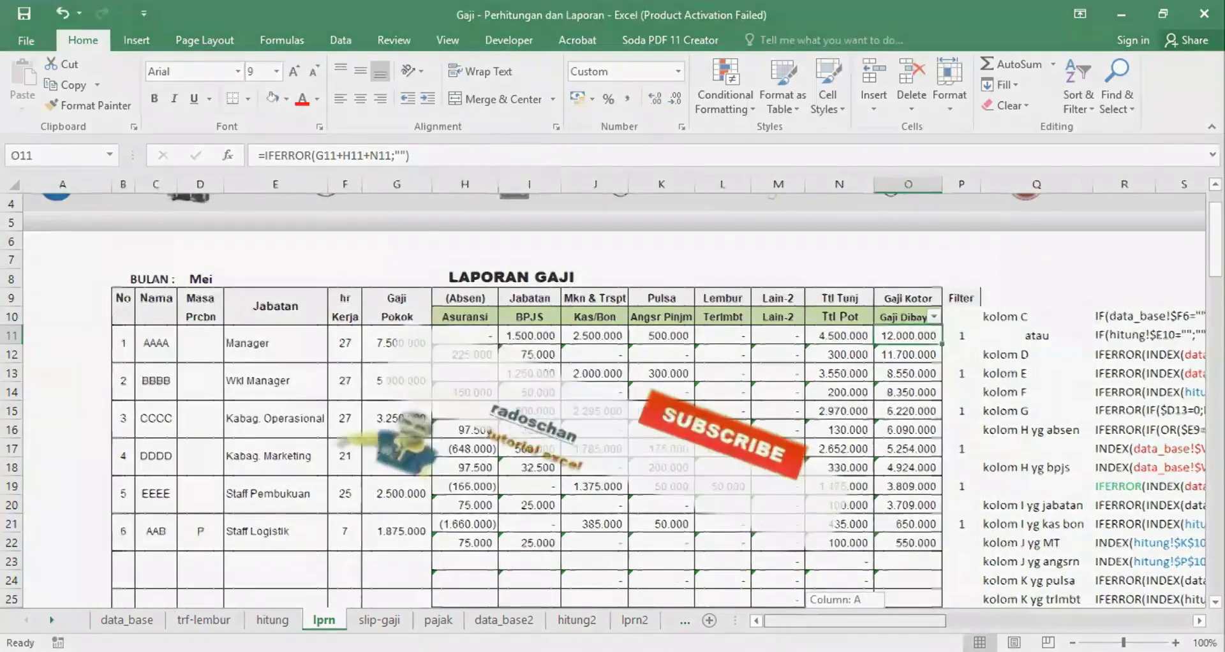
click(478, 332)
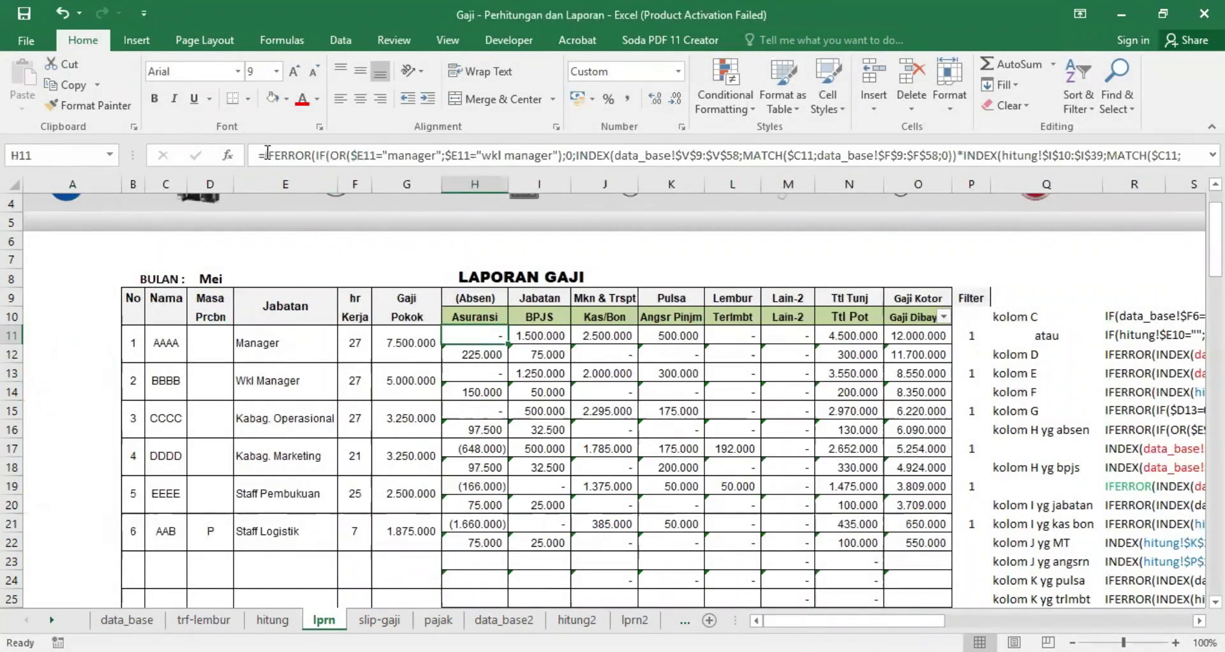
click(1195, 156)
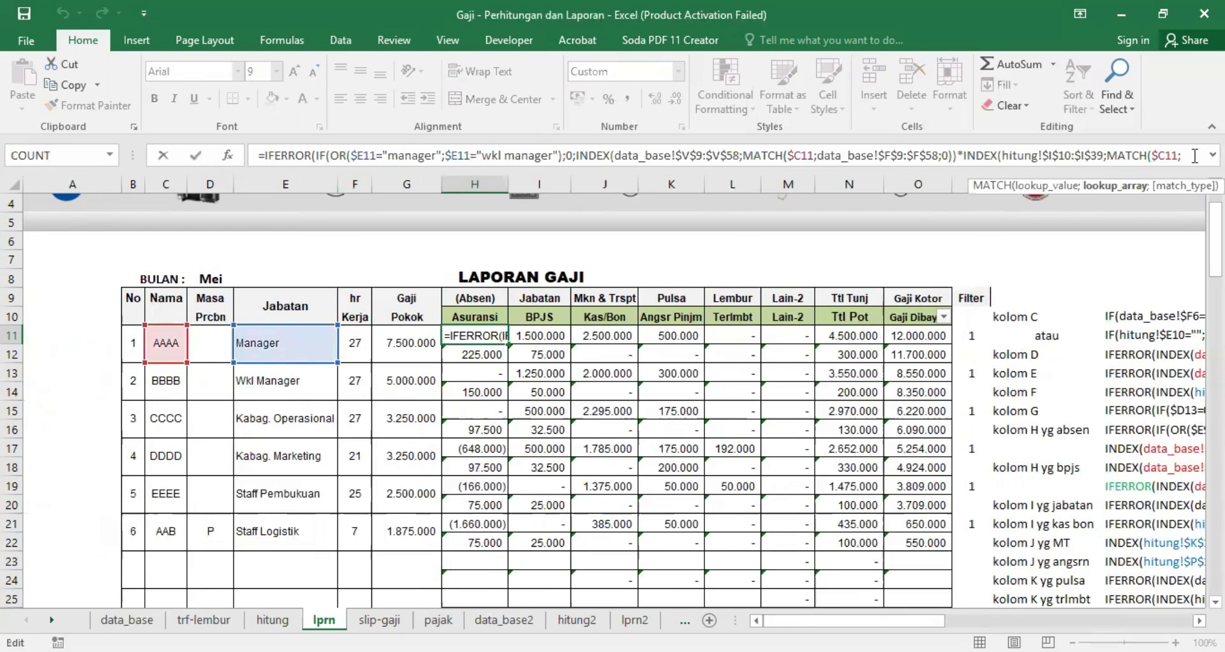
key(End)
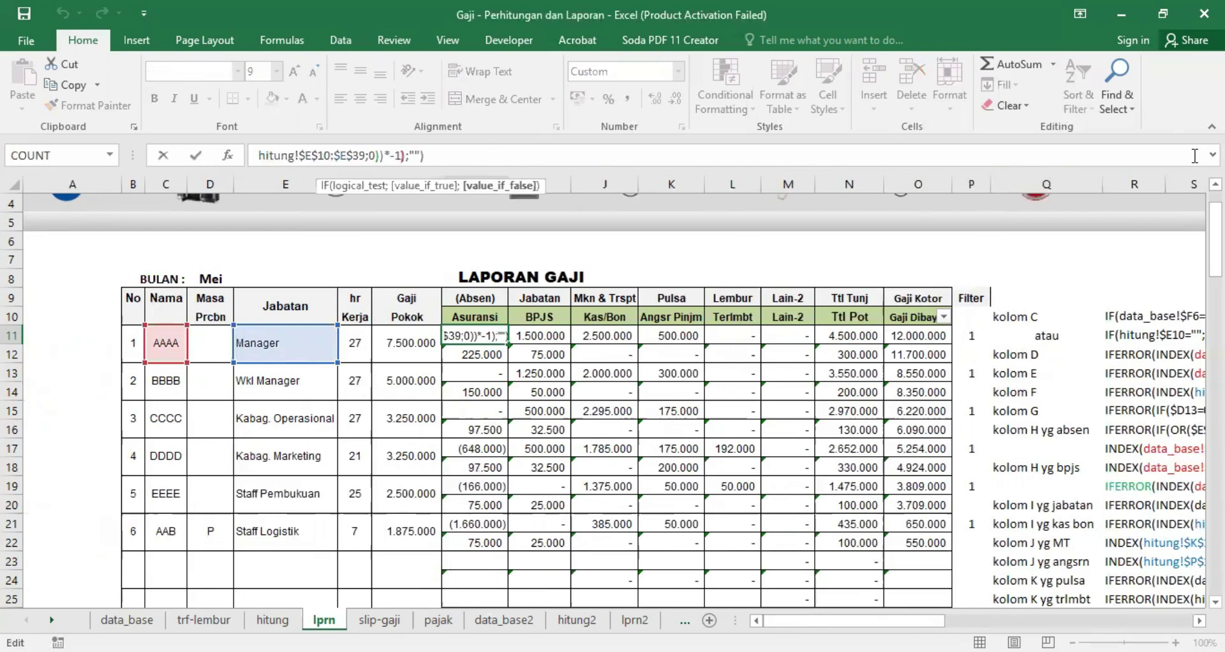
click(1194, 155)
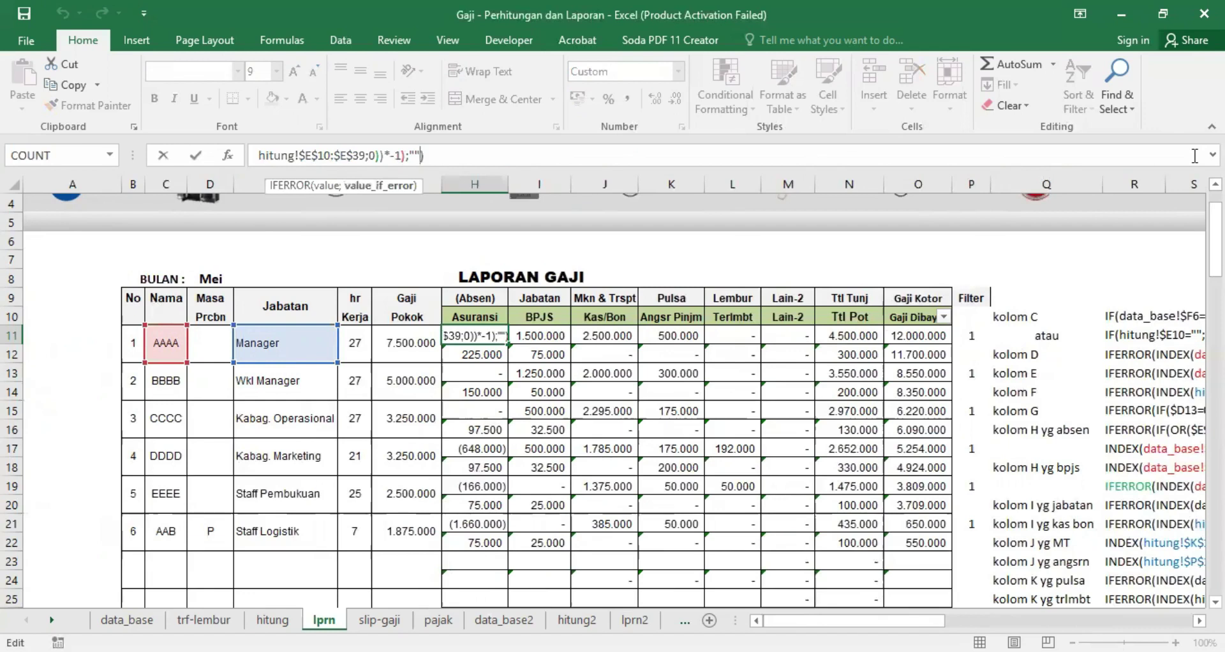
key(Return)
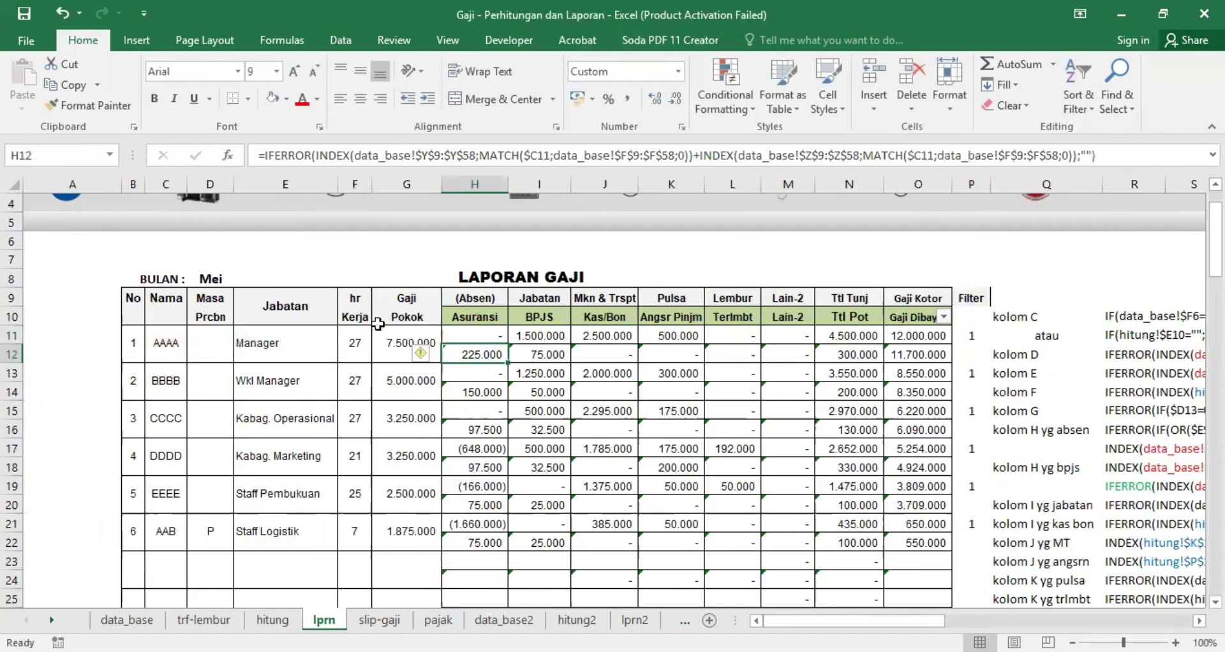
Review the H9 and I9 headers and compare the E11, I11 and J11 lookup formulas
click(478, 303)
click(543, 300)
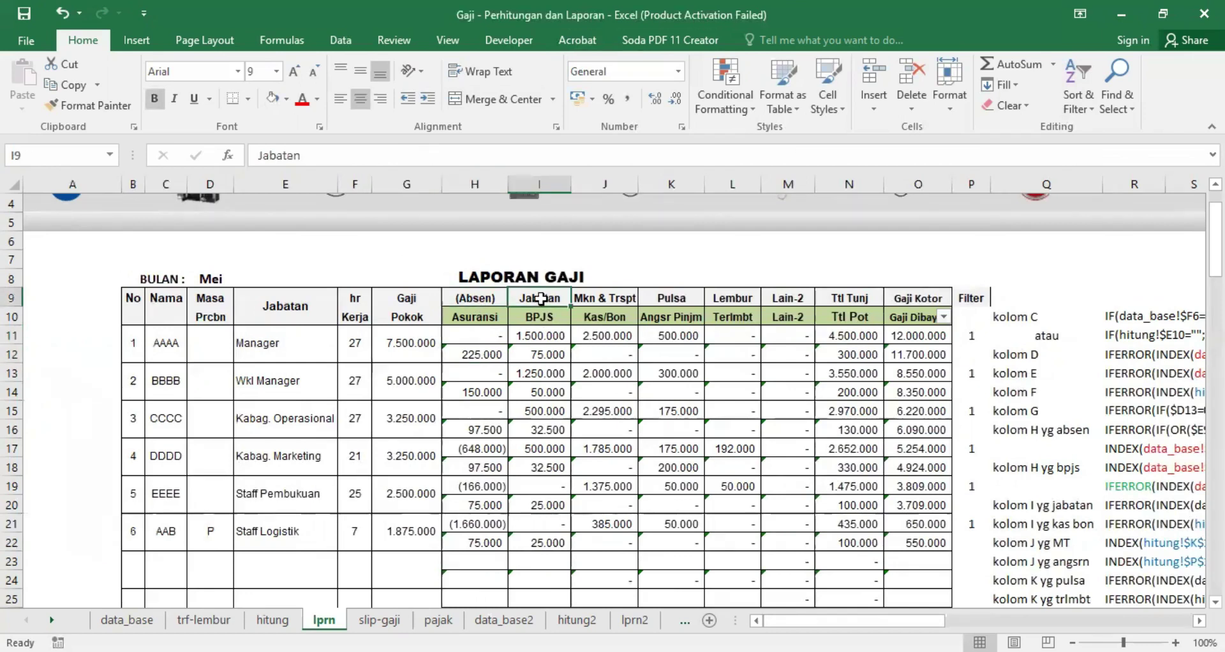
click(539, 336)
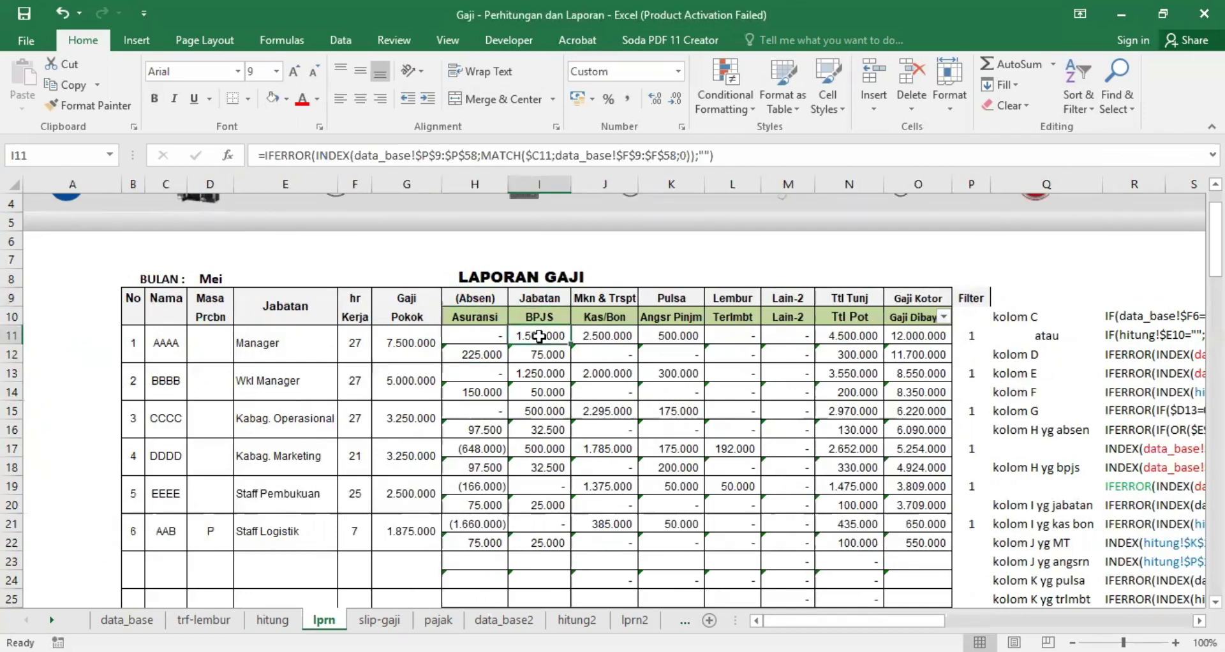
click(259, 346)
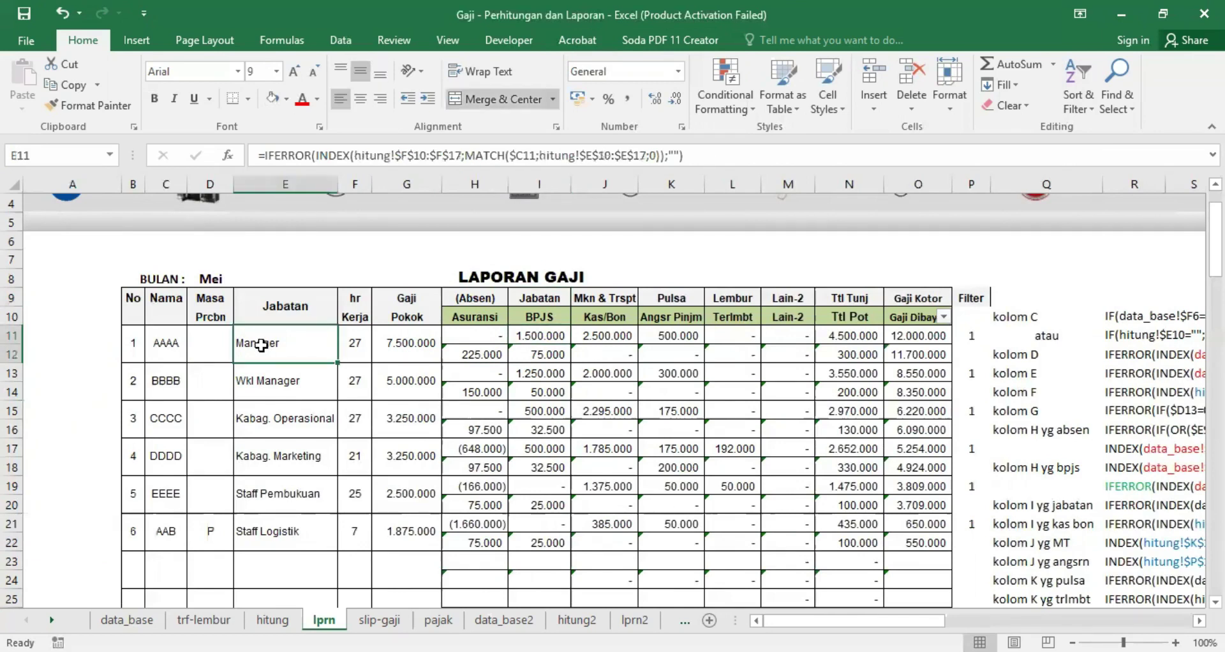
click(530, 335)
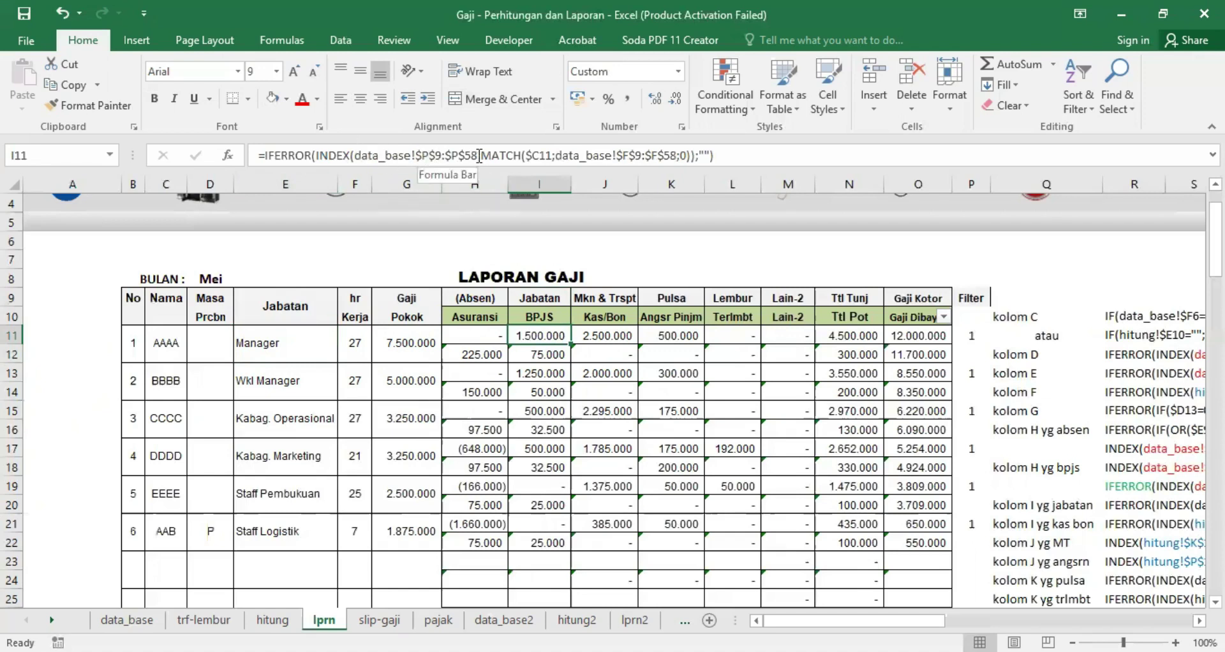
click(267, 344)
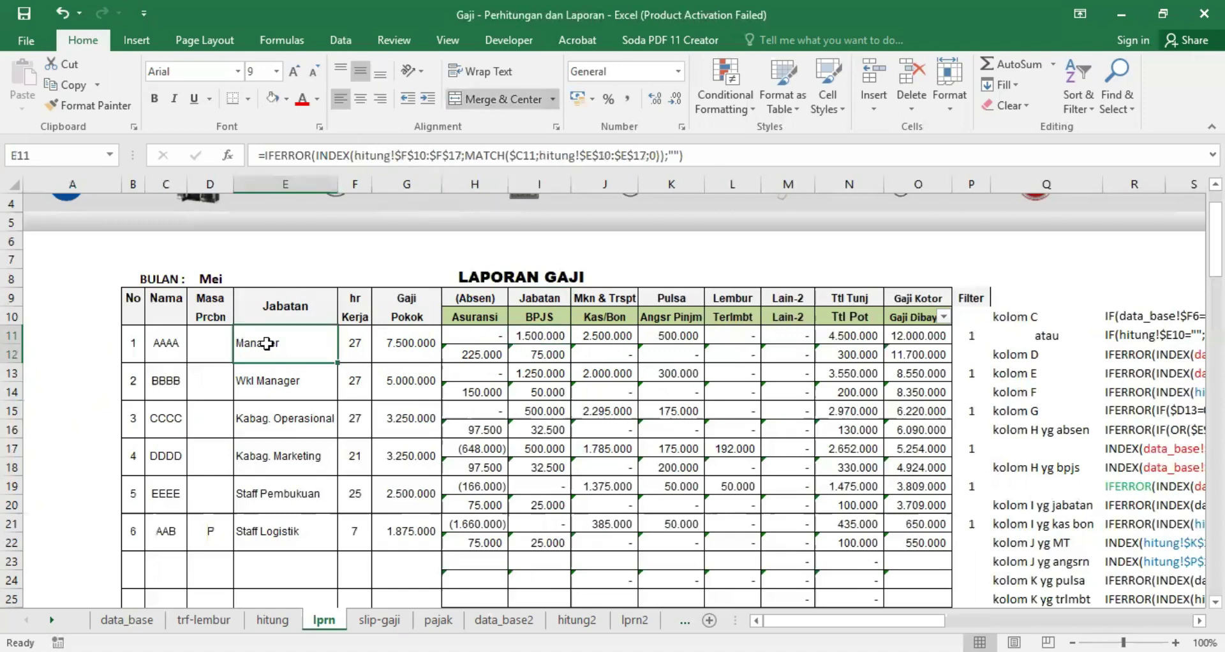
click(539, 335)
click(286, 344)
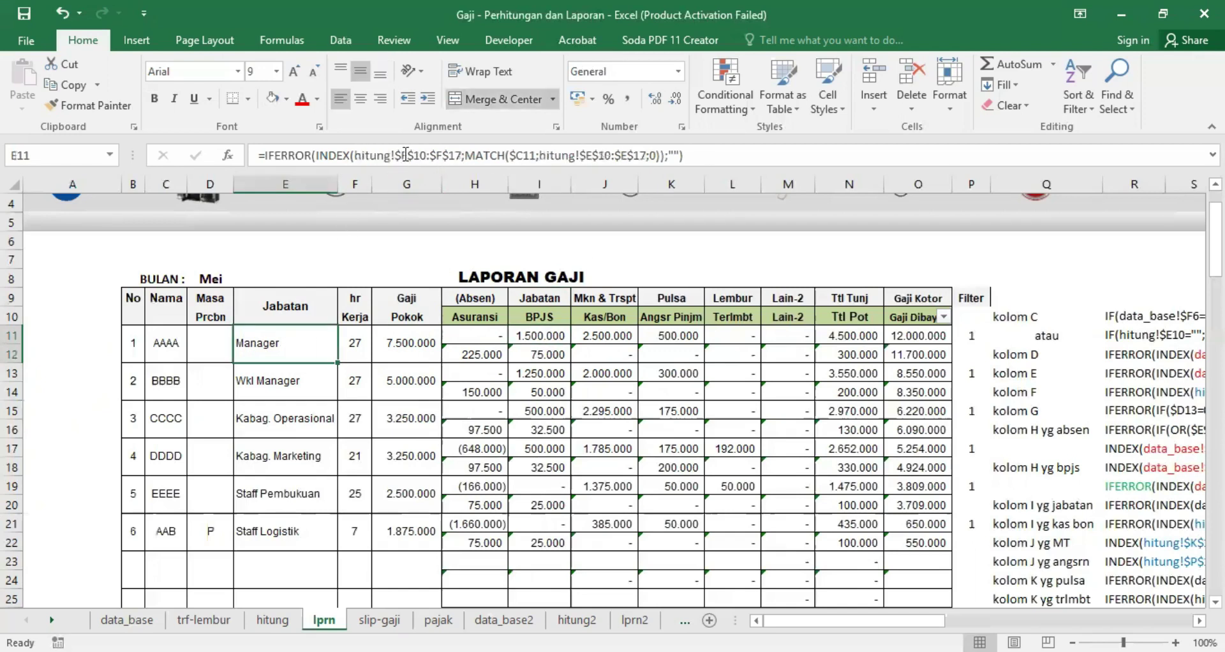
click(561, 333)
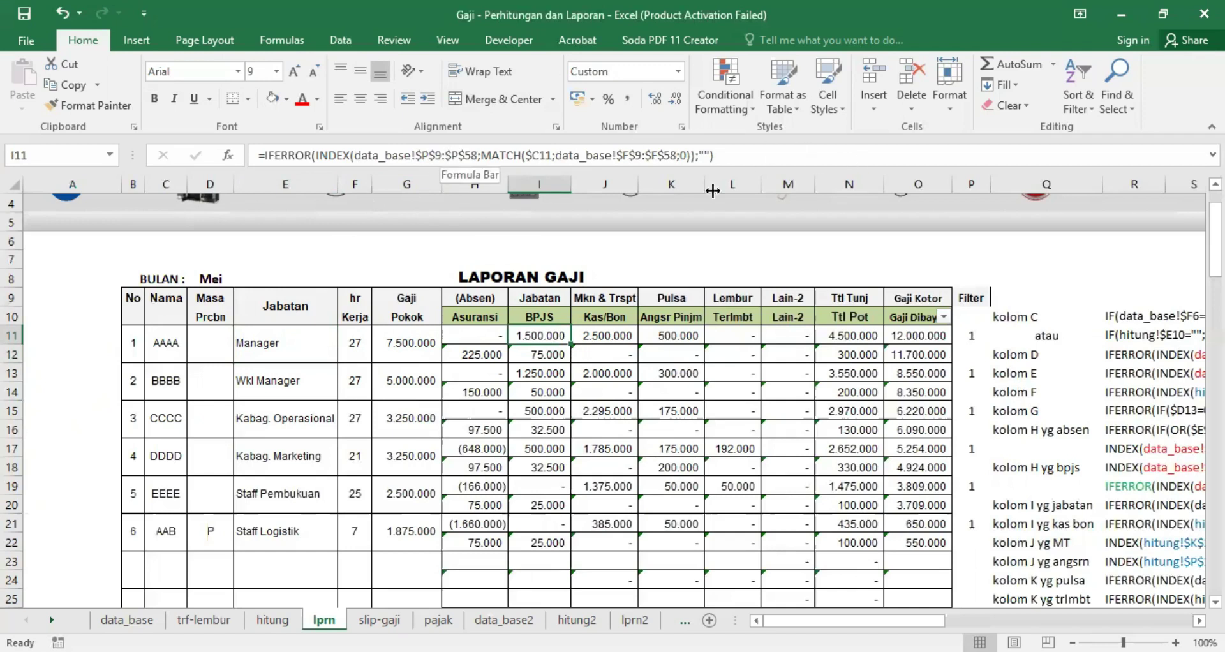
click(604, 337)
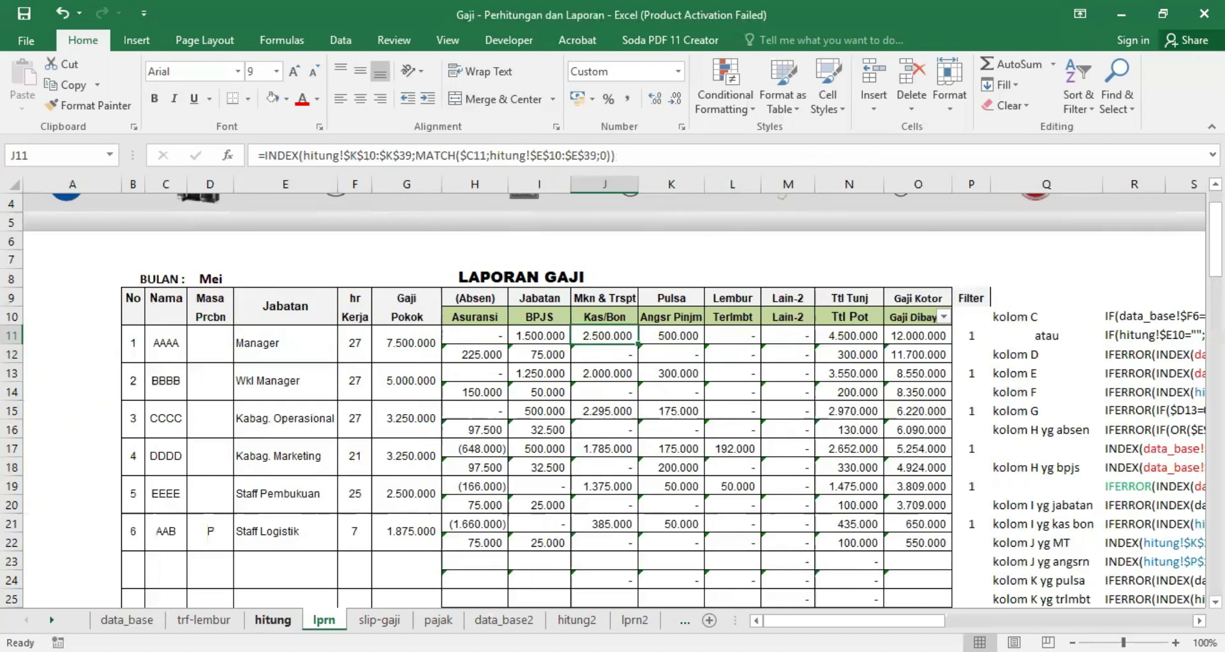
Unhide columns I:L on hitung to show Σ Hr Efktf and M & T, then return to lprn
click(138, 622)
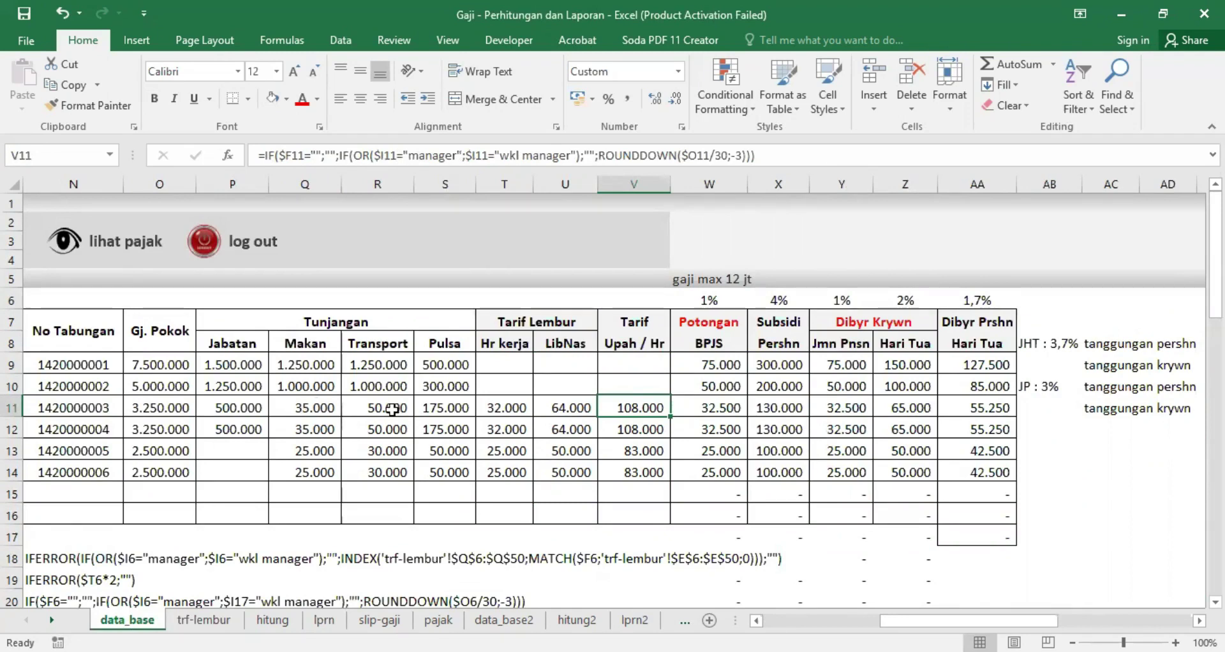
click(273, 619)
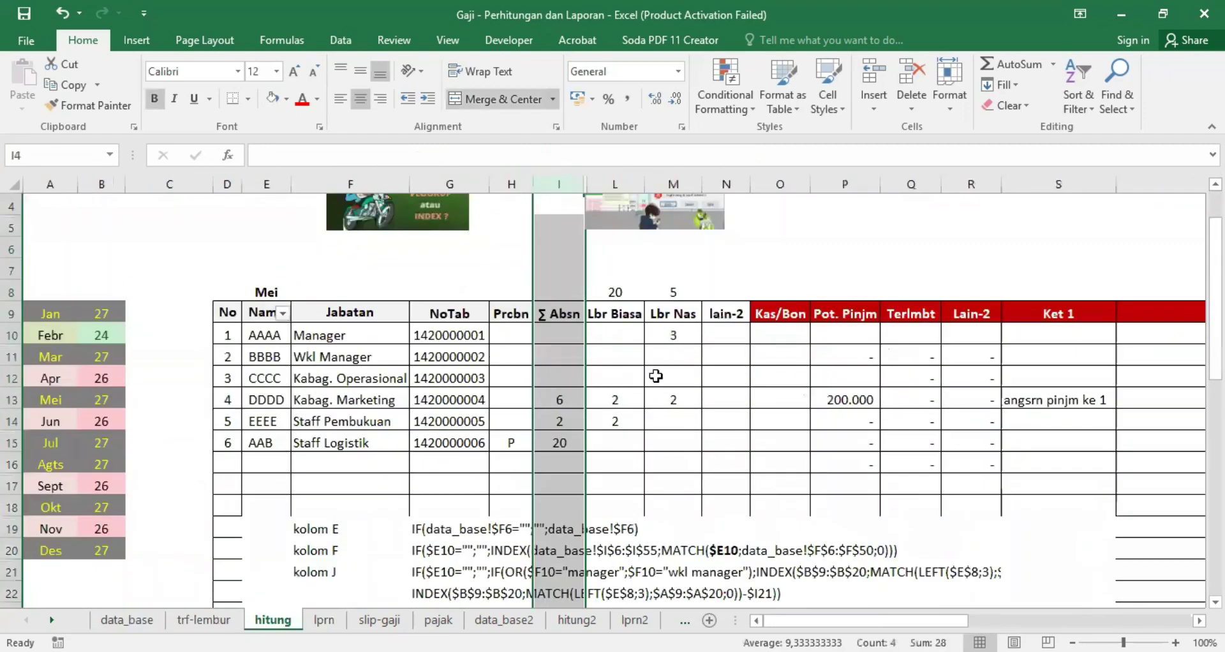
click(684, 437)
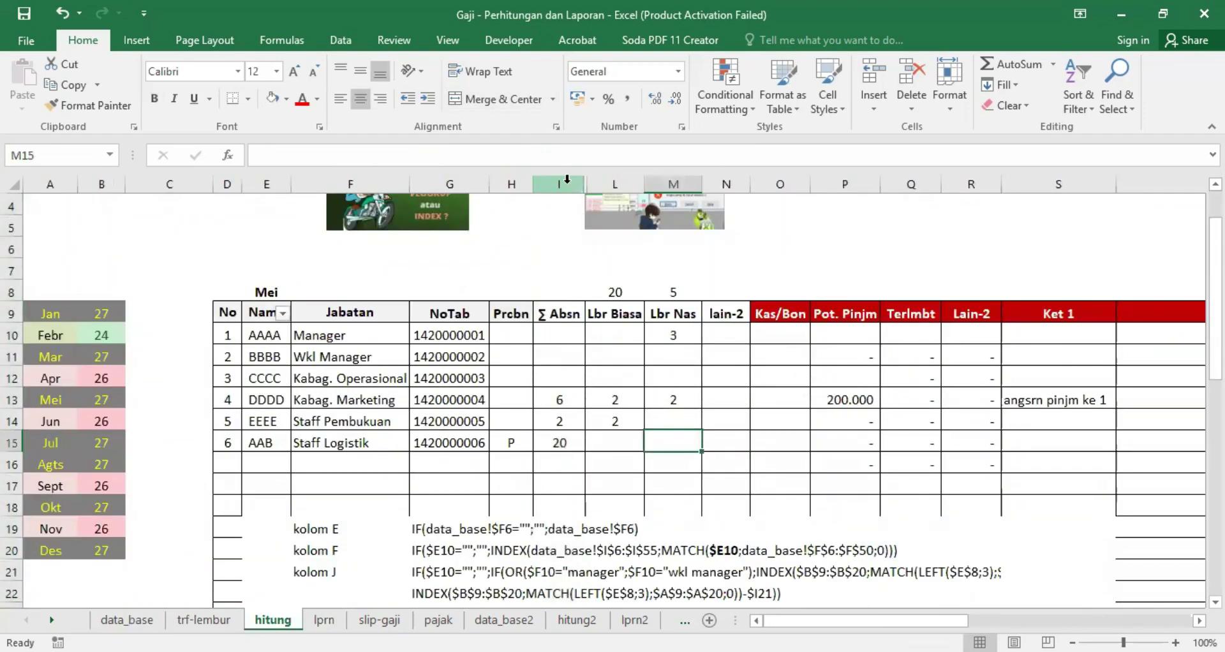
drag(567, 179, 611, 181)
right_click(612, 180)
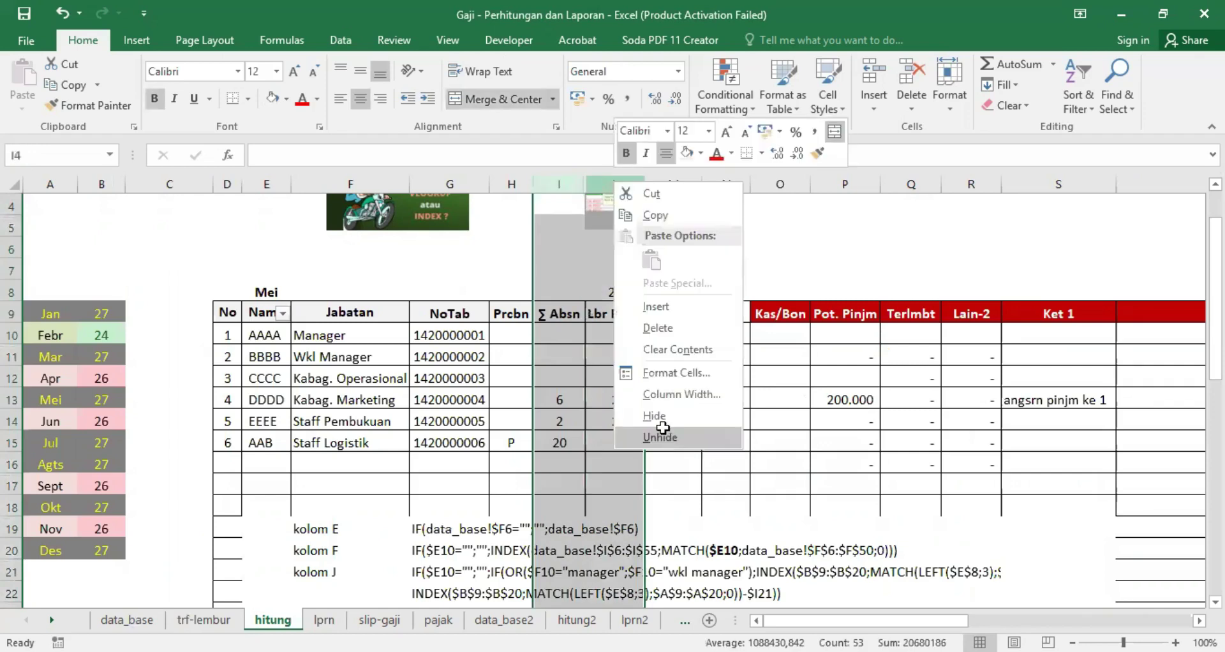
click(660, 437)
click(696, 314)
click(698, 180)
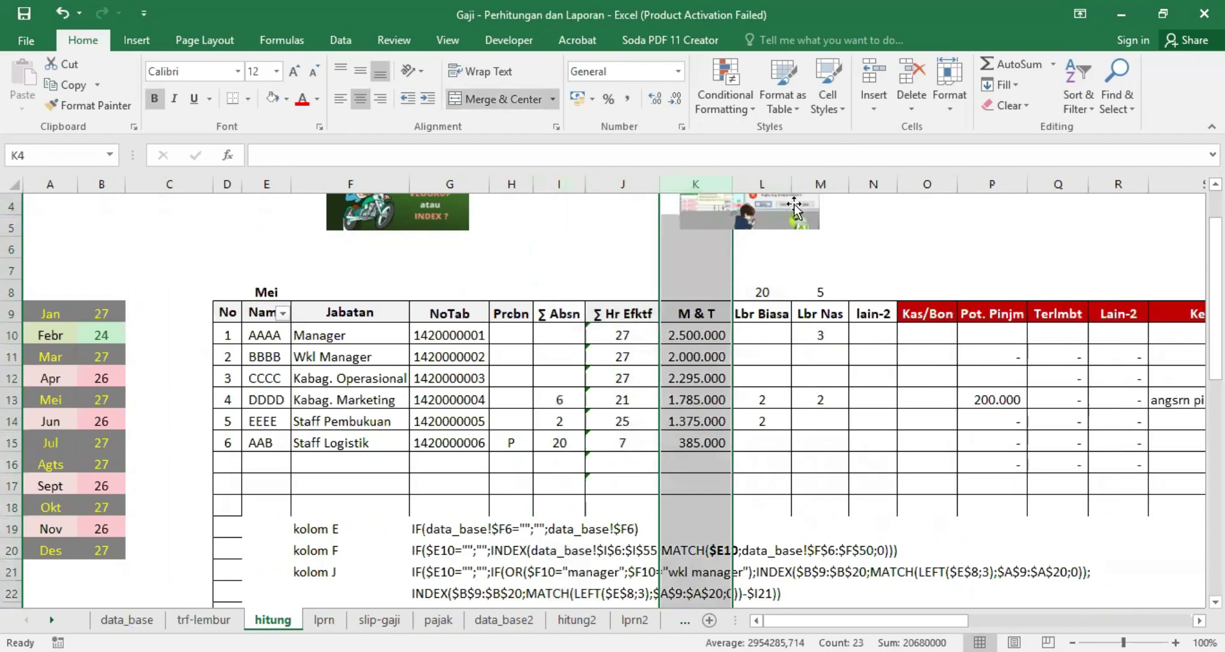
click(324, 619)
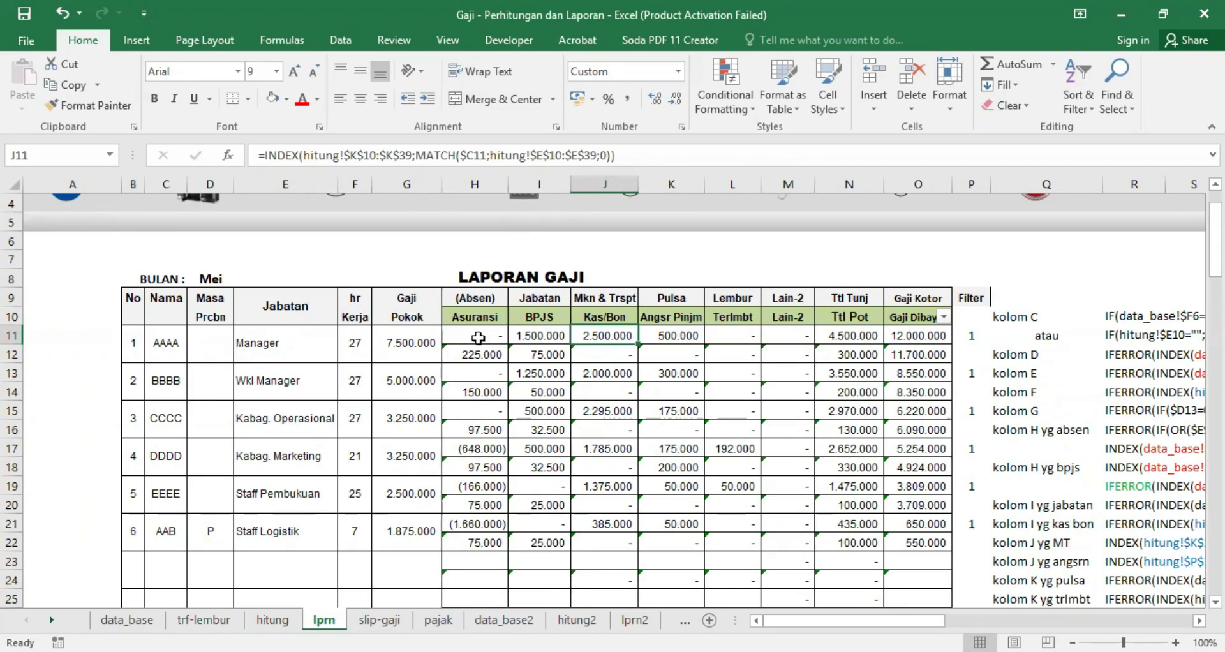
click(352, 338)
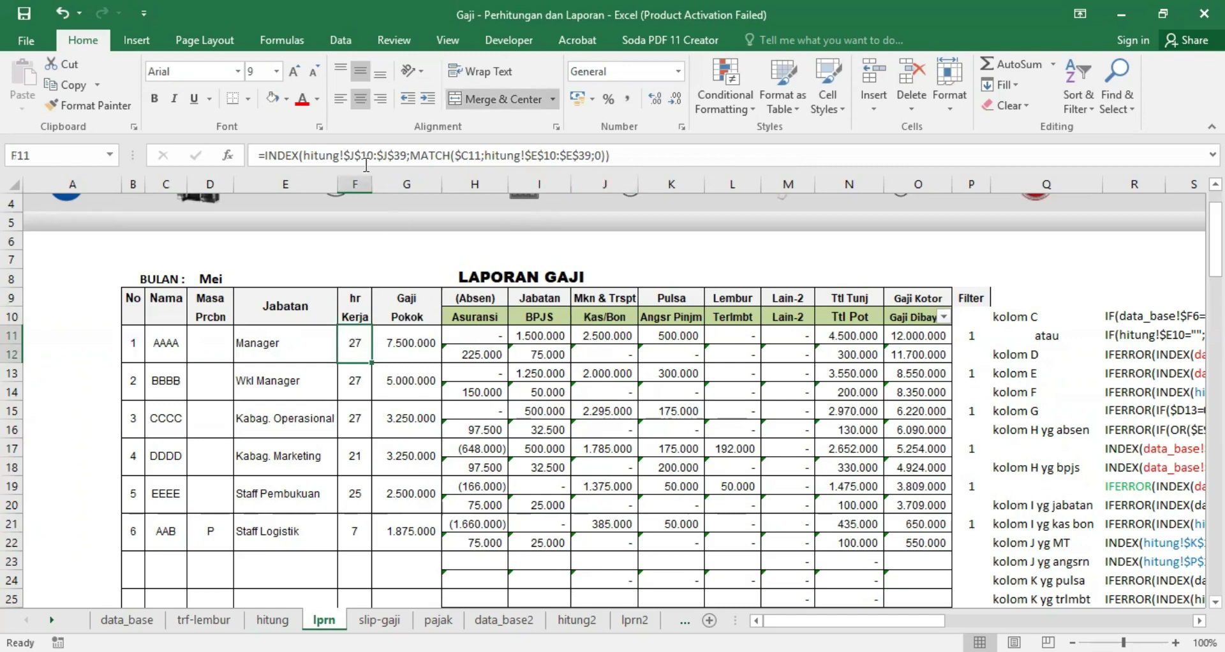
click(606, 336)
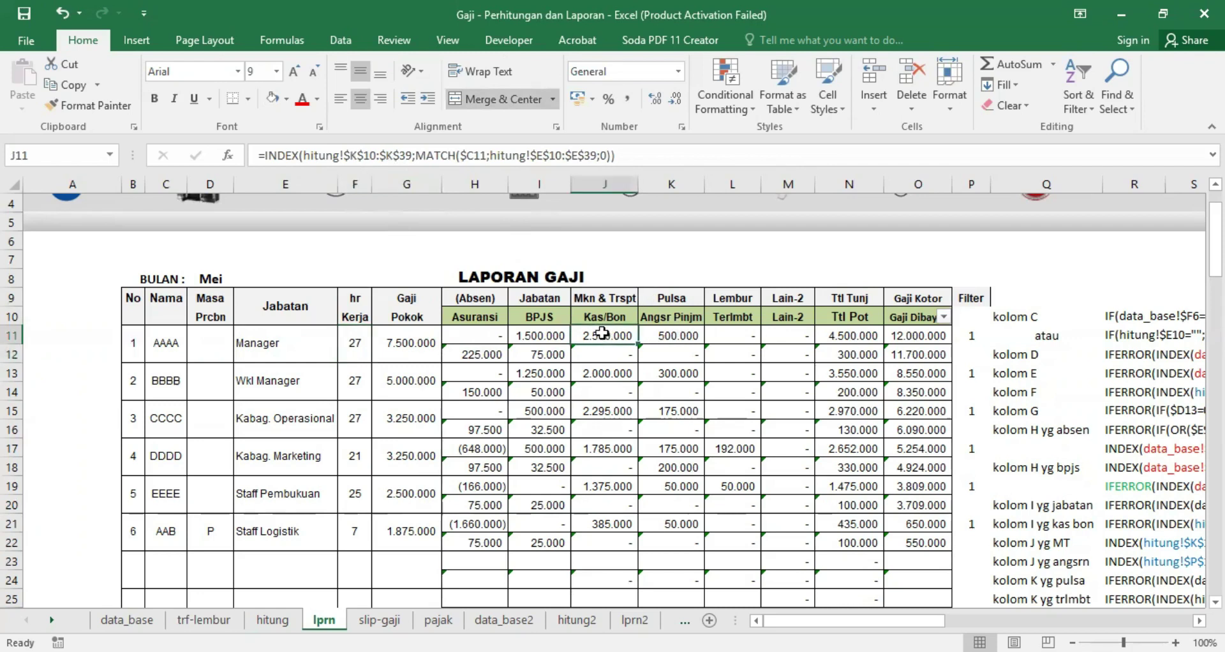
click(668, 336)
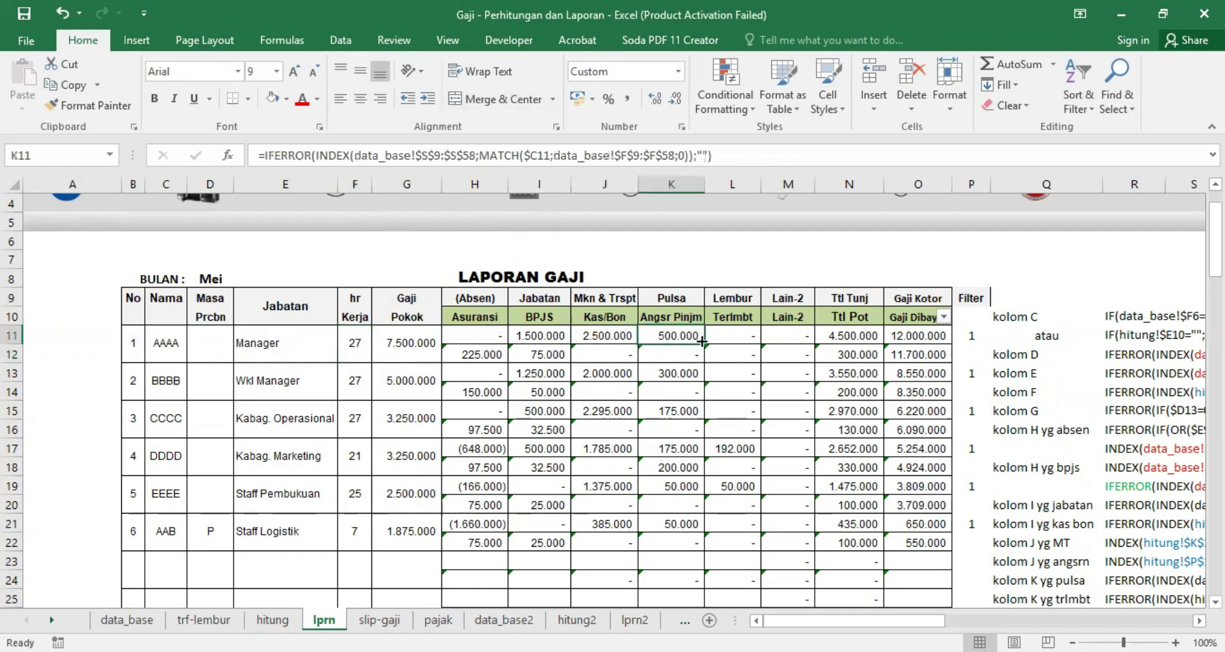
click(733, 339)
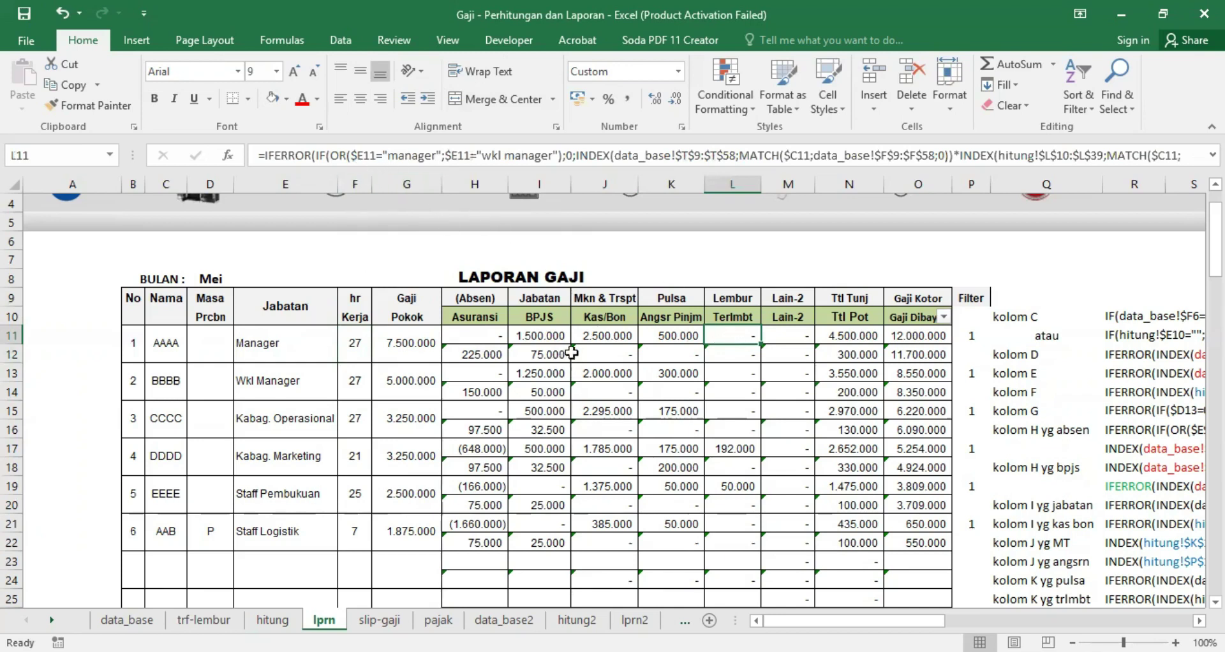
click(470, 339)
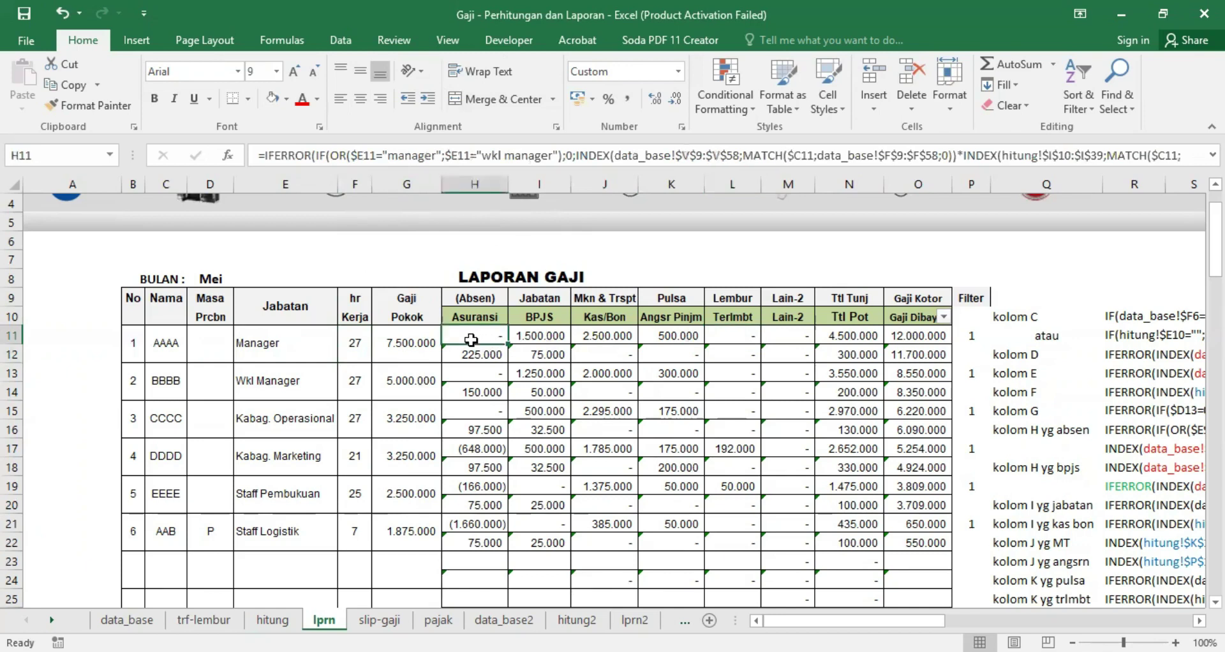
click(737, 334)
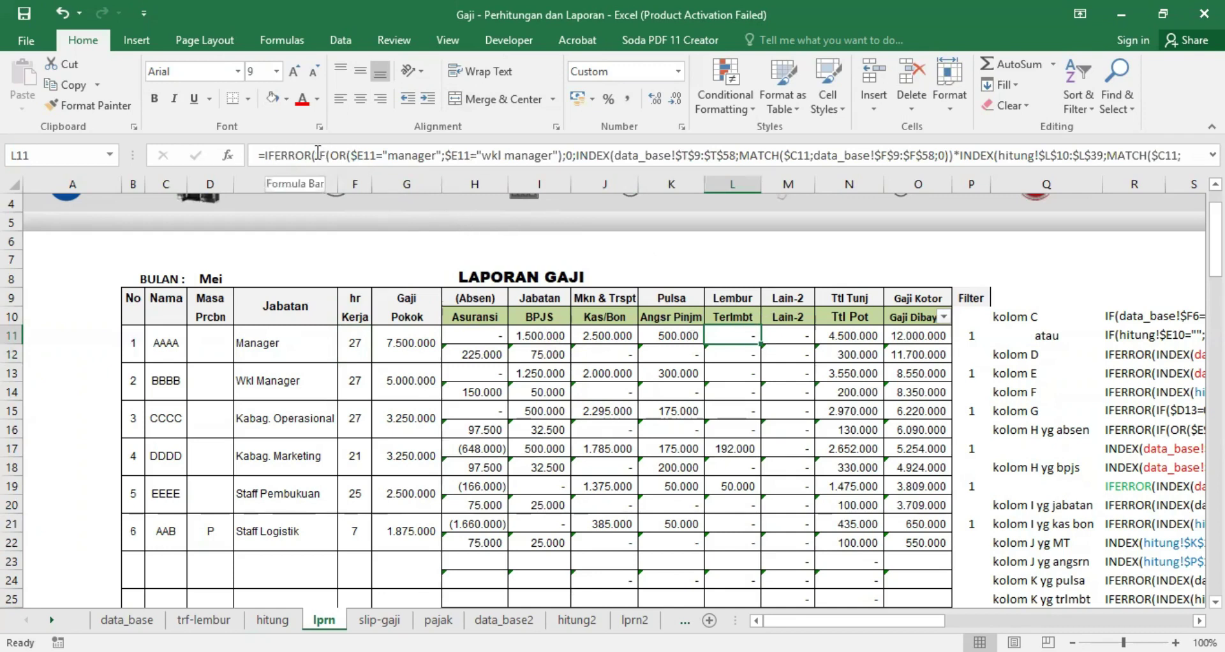
Examine L11's IF(OR wkl manager condition, cancel the edit, and switch to data_base
drag(316, 155, 381, 160)
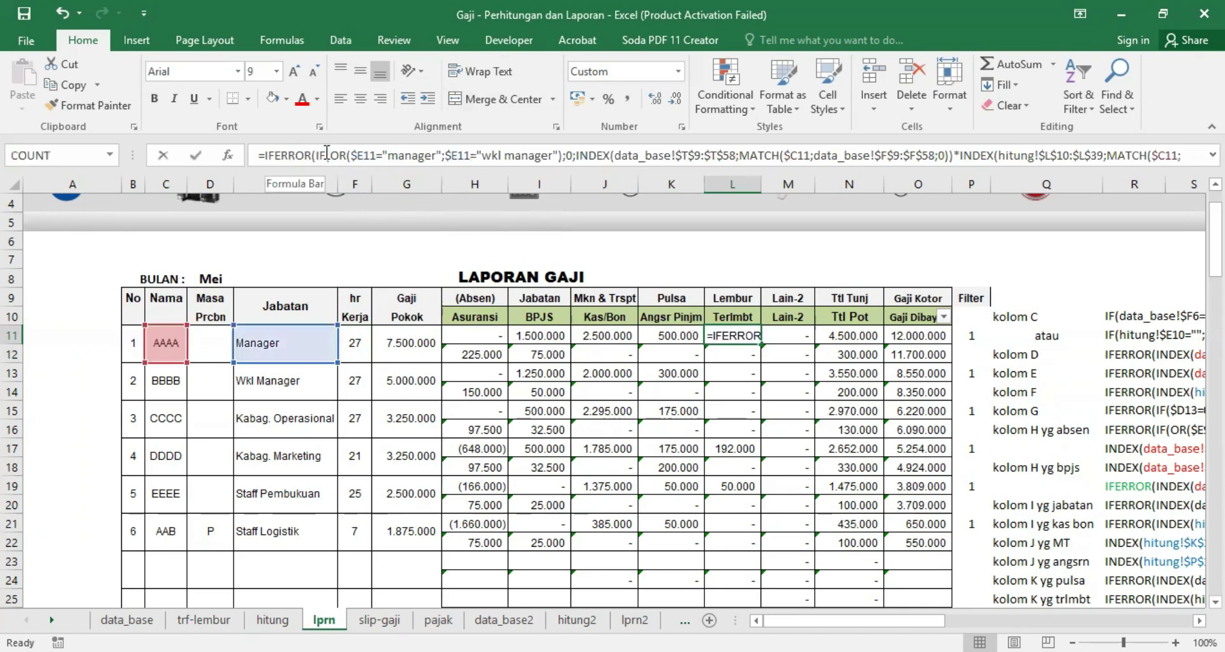
click(377, 156)
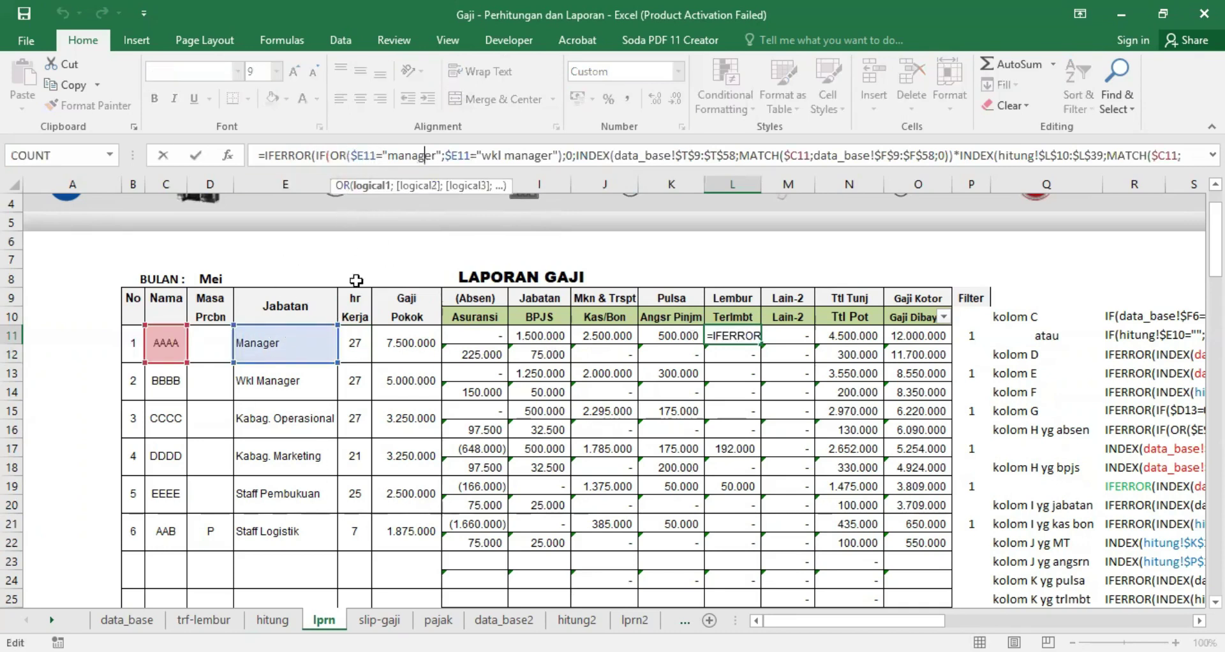
click(323, 153)
drag(315, 154, 554, 155)
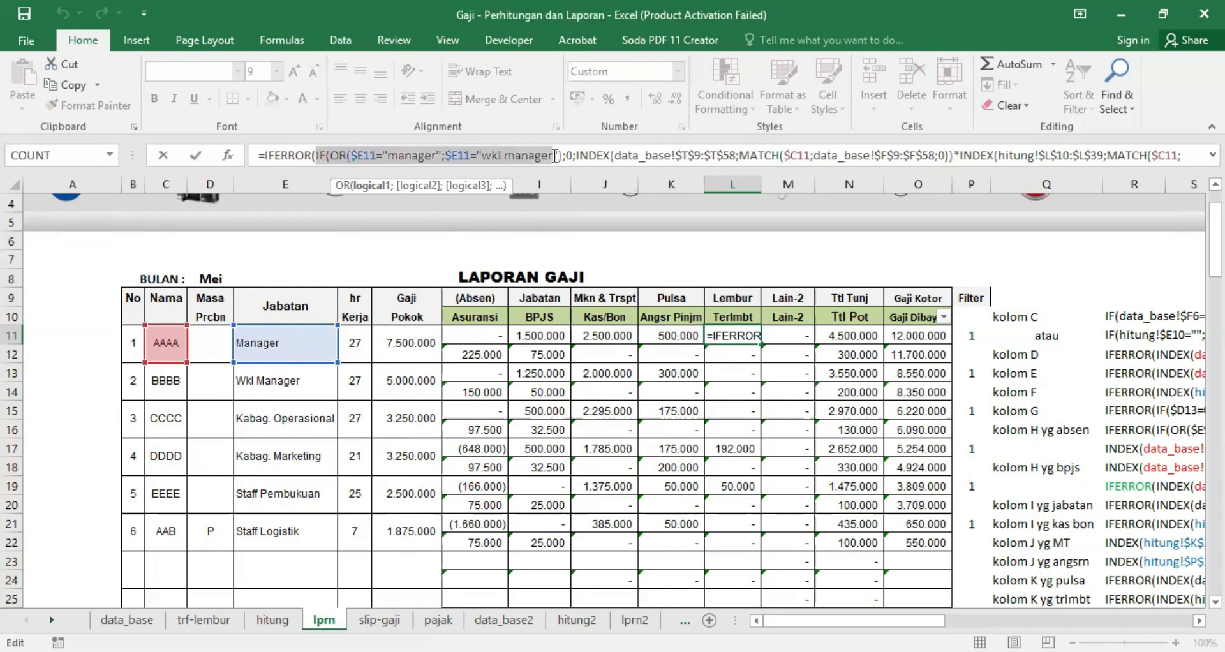
drag(554, 155, 573, 155)
drag(572, 155, 574, 155)
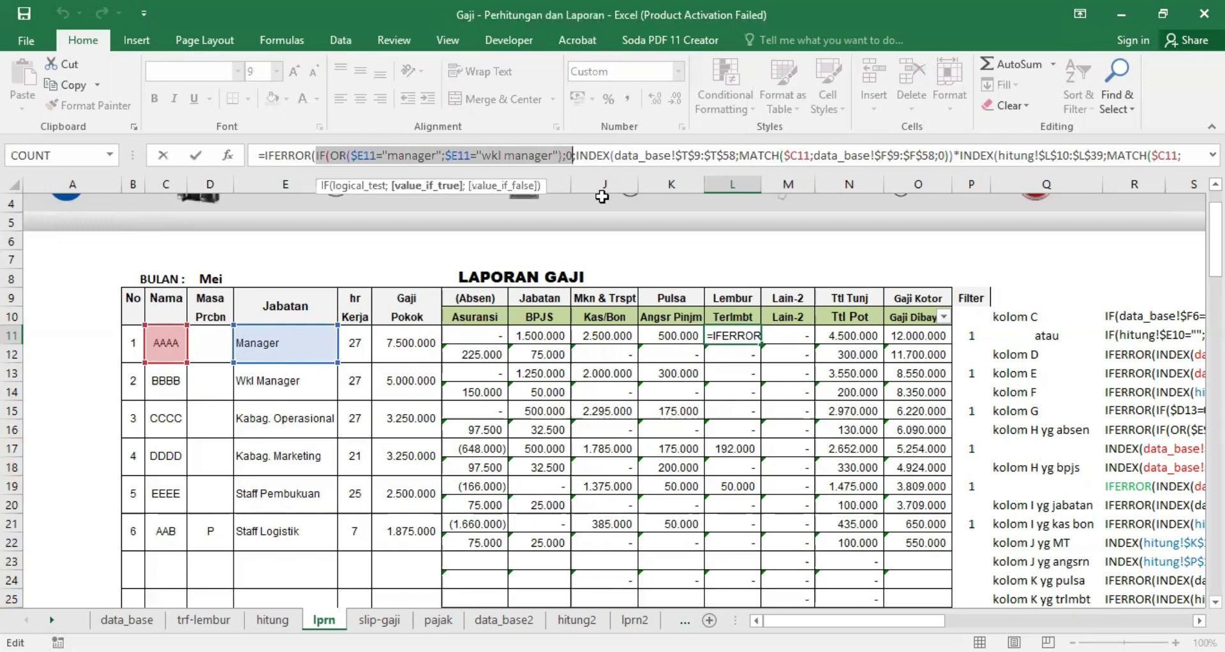
key(Escape)
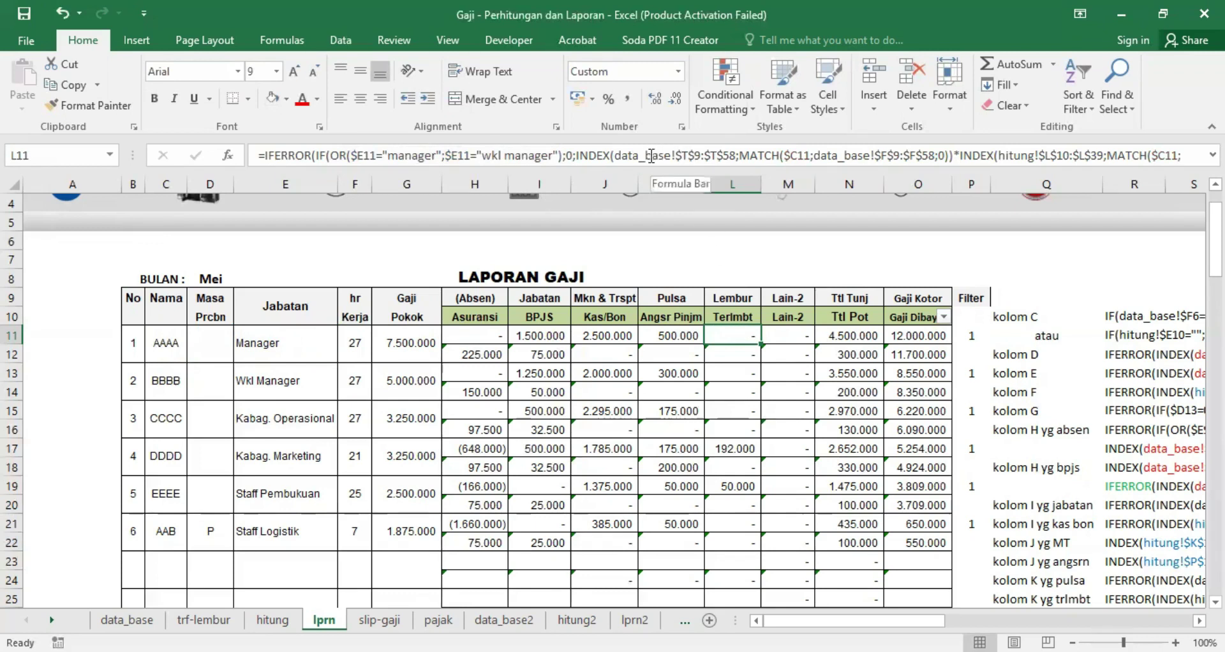
click(132, 619)
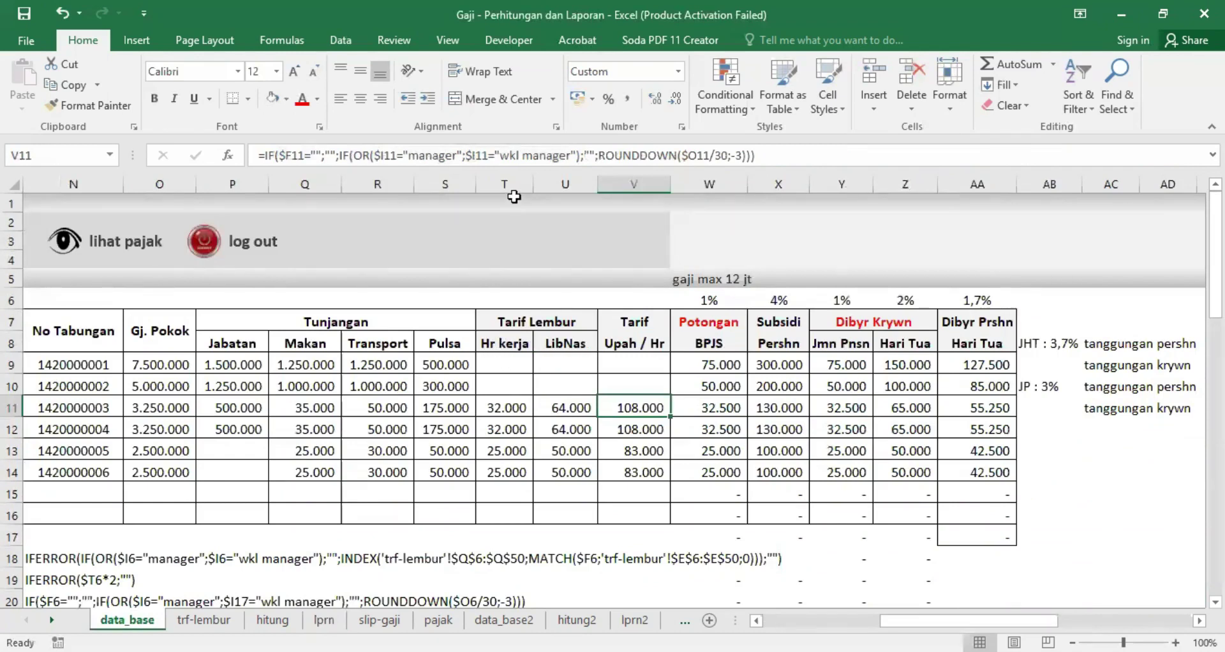
On lprn, examine L11's INDEX lookup into data_base column T and reconfirm the formula
click(323, 620)
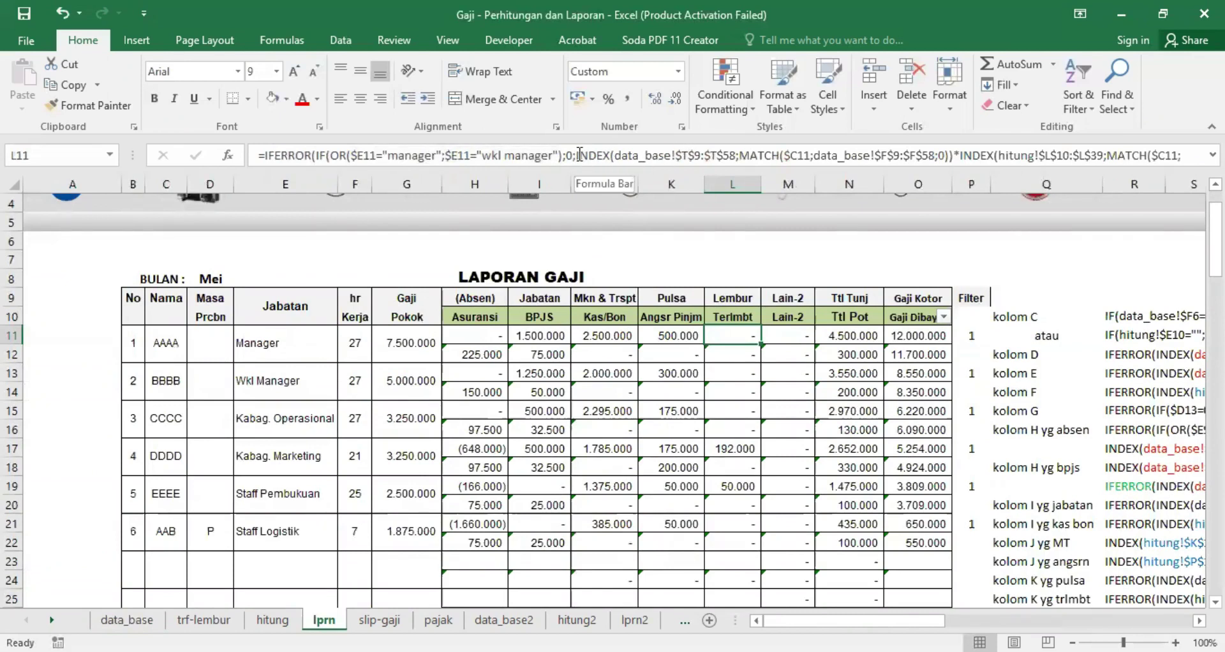
drag(579, 153, 870, 151)
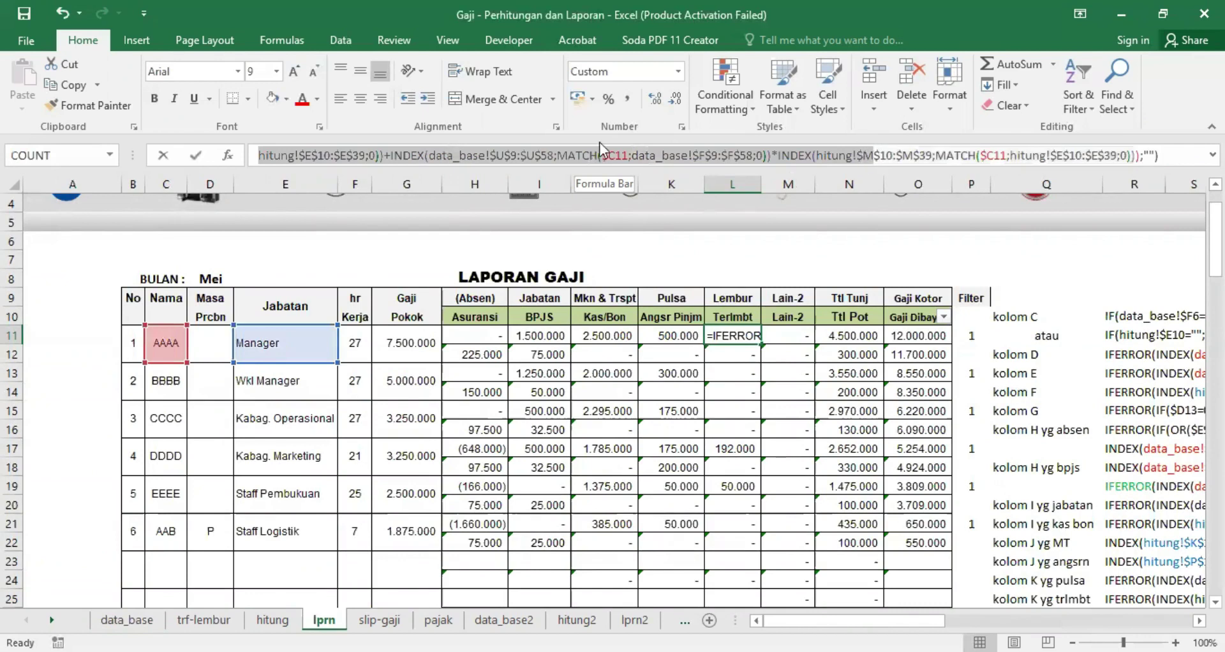
drag(576, 155, 956, 150)
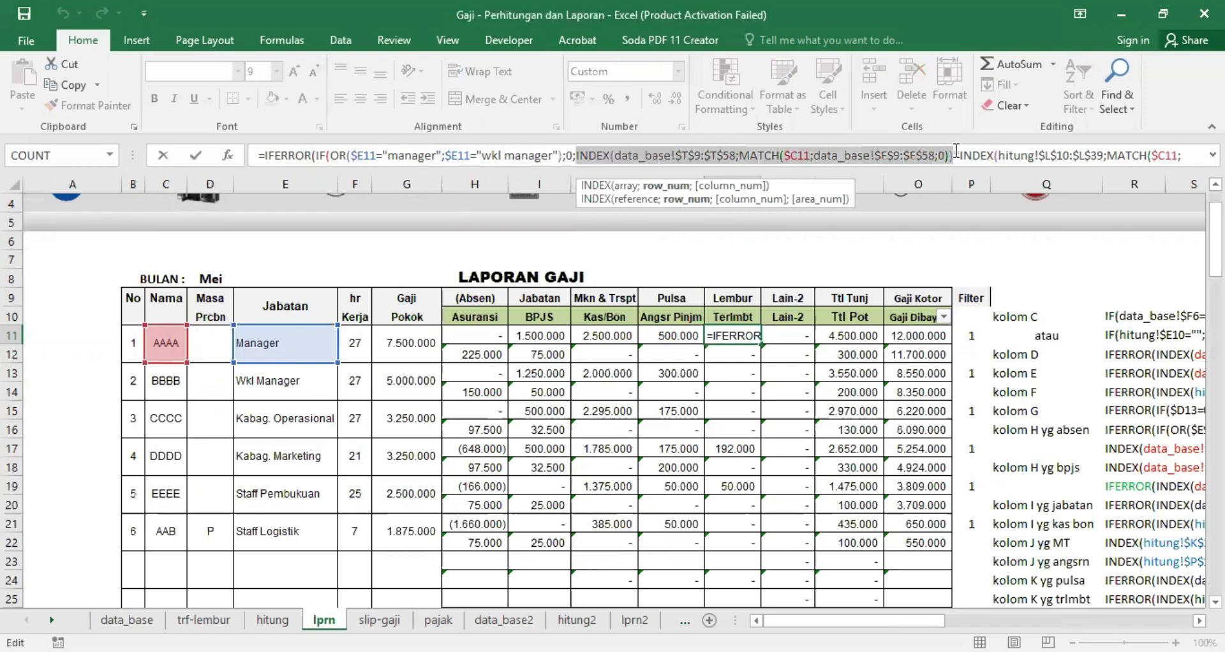
drag(956, 150, 959, 152)
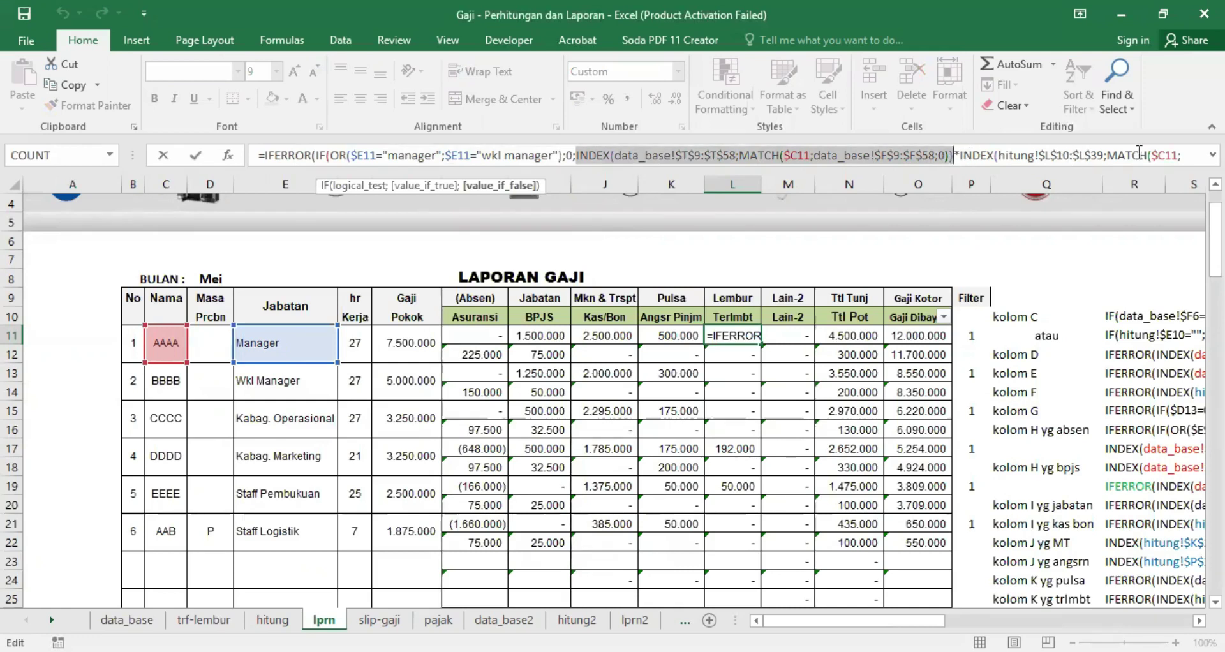
click(1191, 154)
click(1192, 155)
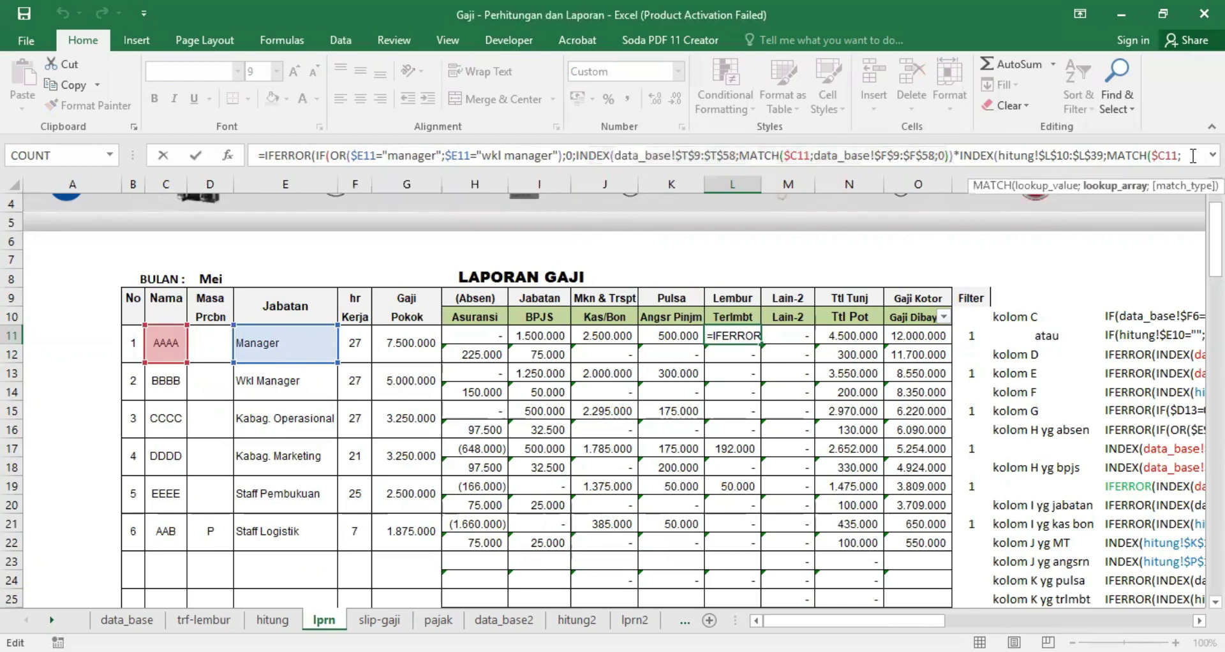
key(Right)
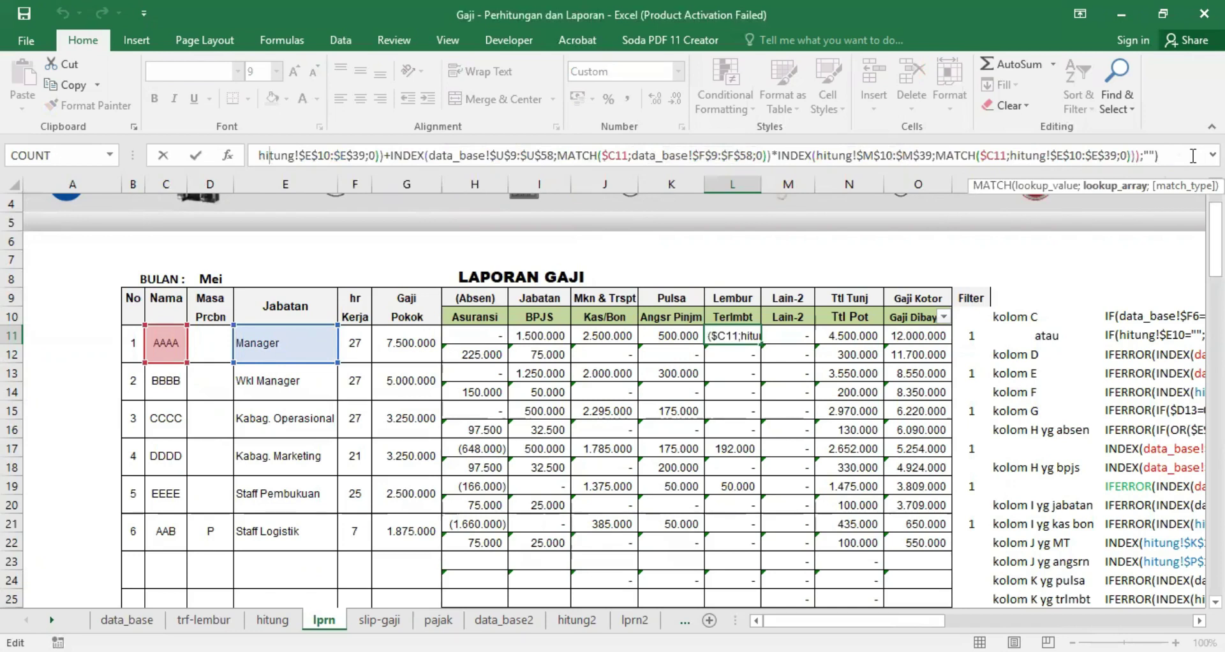
key(Return)
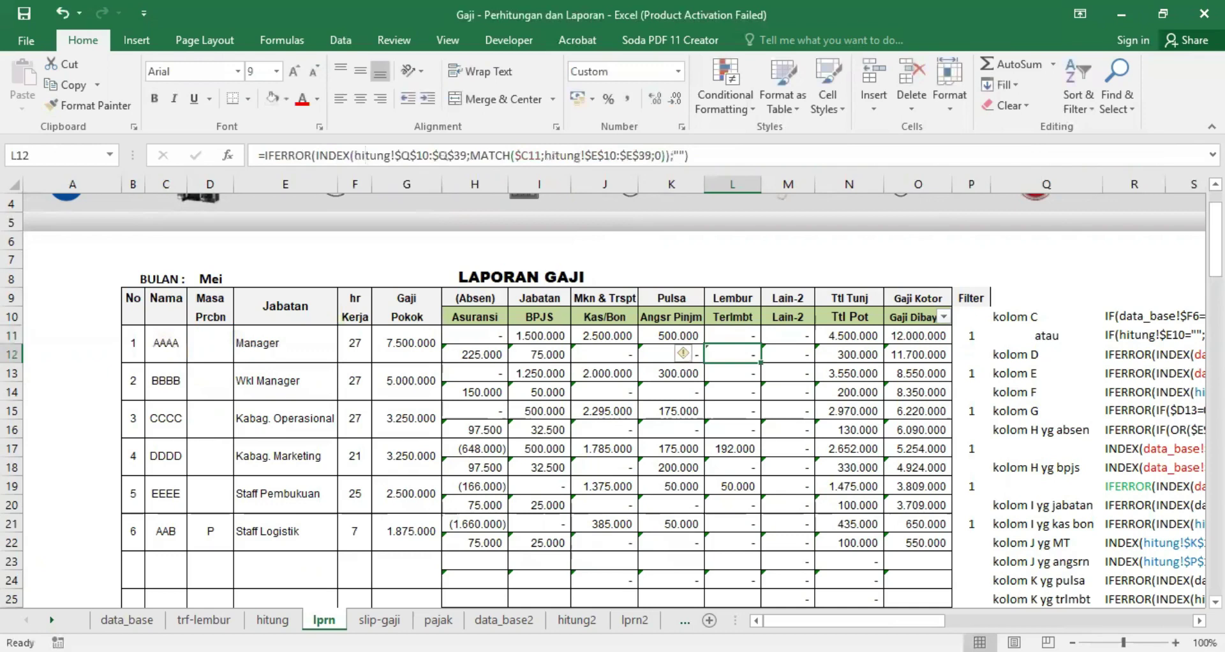
Re-examine L11's hitung lookup range, confirm it, and check data_base before moving to hitung
click(727, 335)
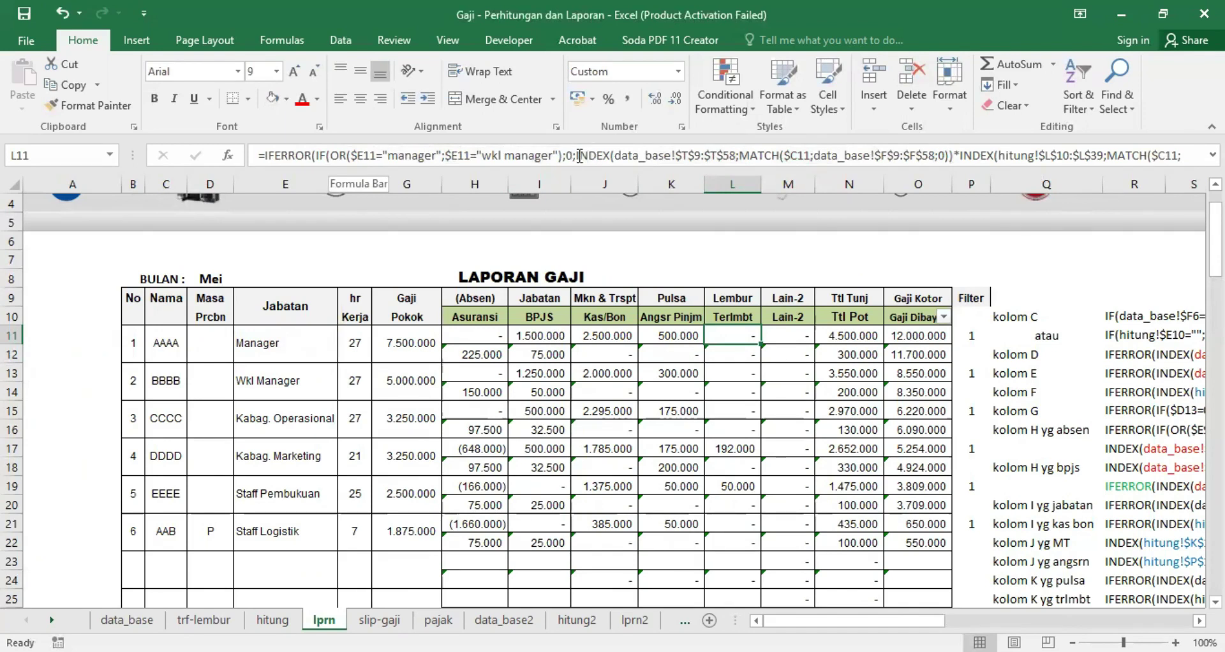
mouse_move(578, 153)
mouse_down()
mouse_move(802, 162)
mouse_move(733, 149)
mouse_up()
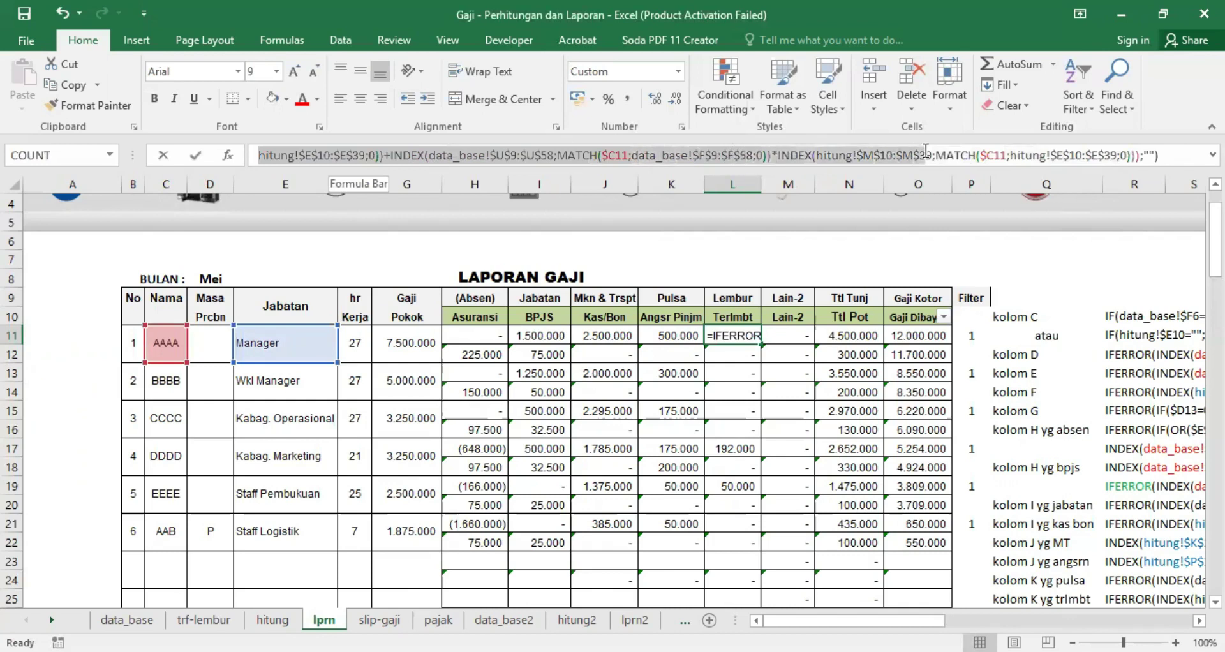
mouse_move(737, 148)
mouse_down()
mouse_move(371, 162)
mouse_move(385, 156)
mouse_up()
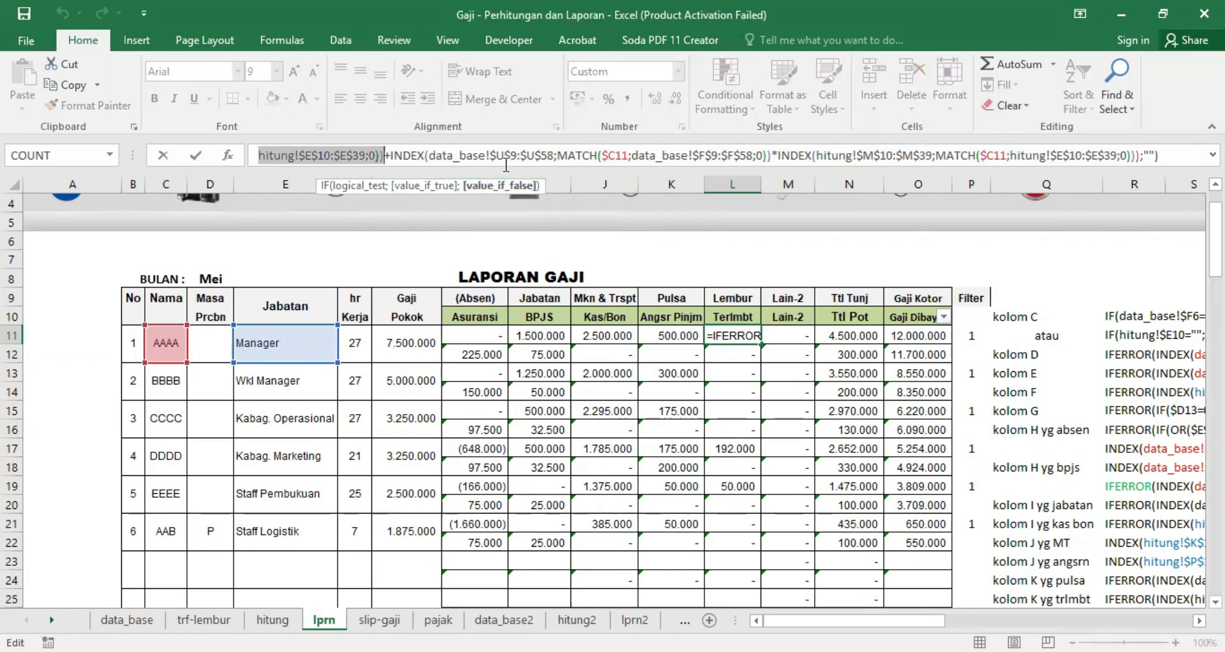
key(Return)
click(127, 619)
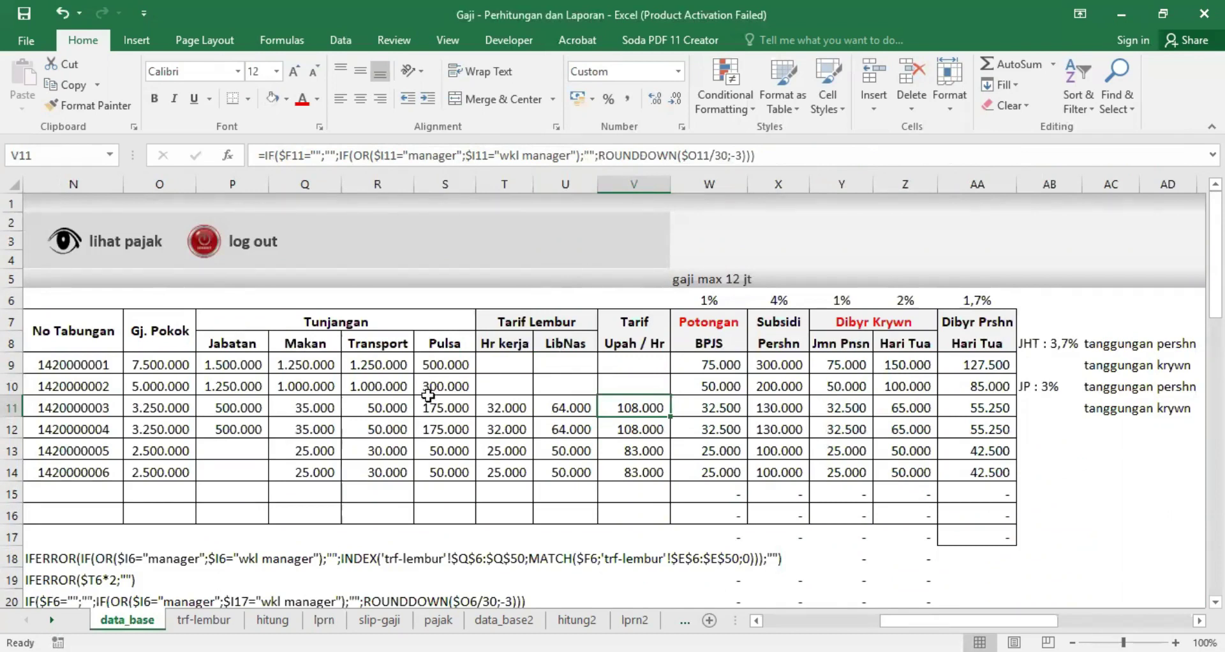
click(324, 621)
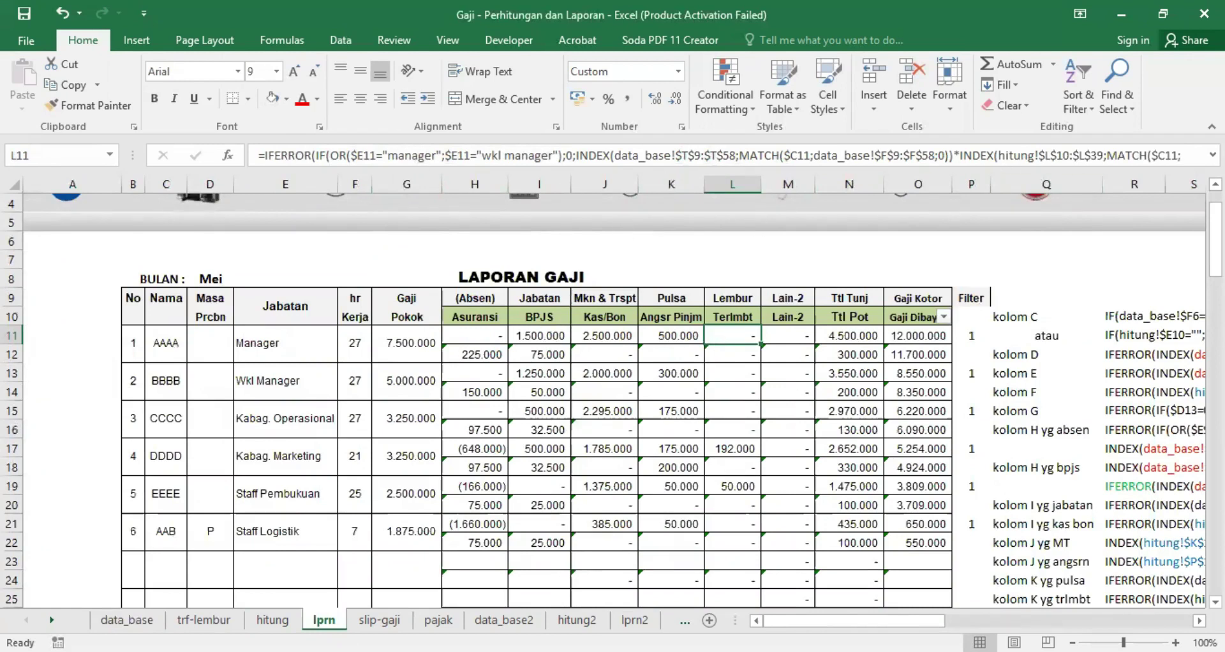
click(1190, 156)
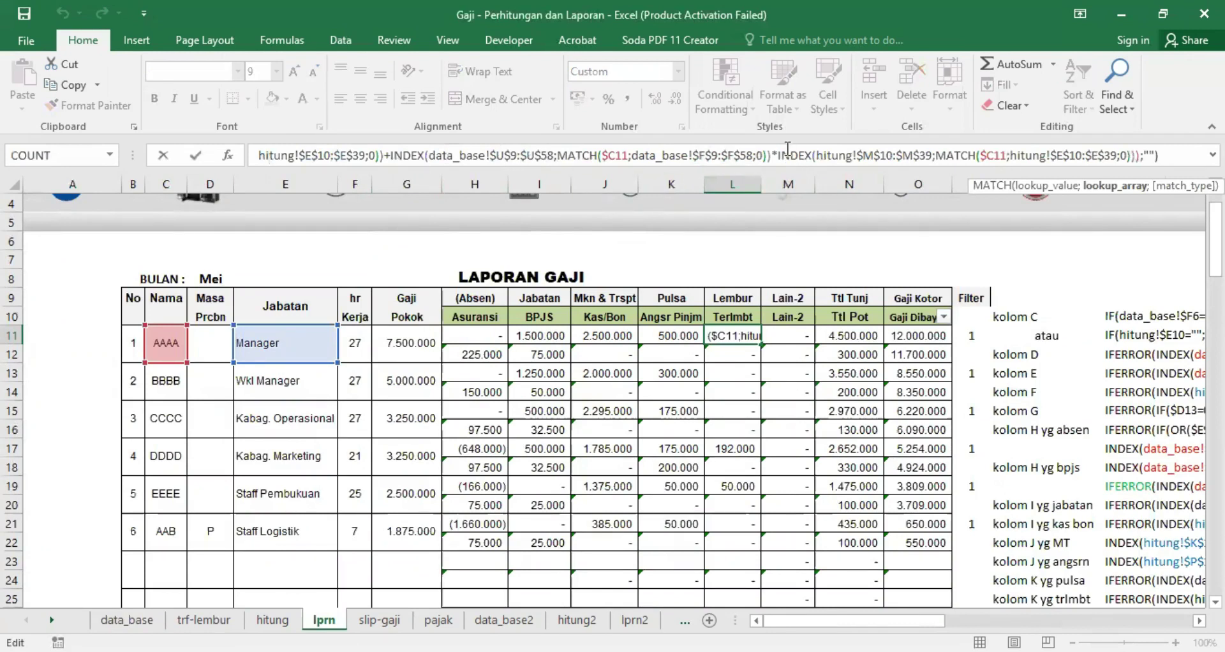
click(272, 619)
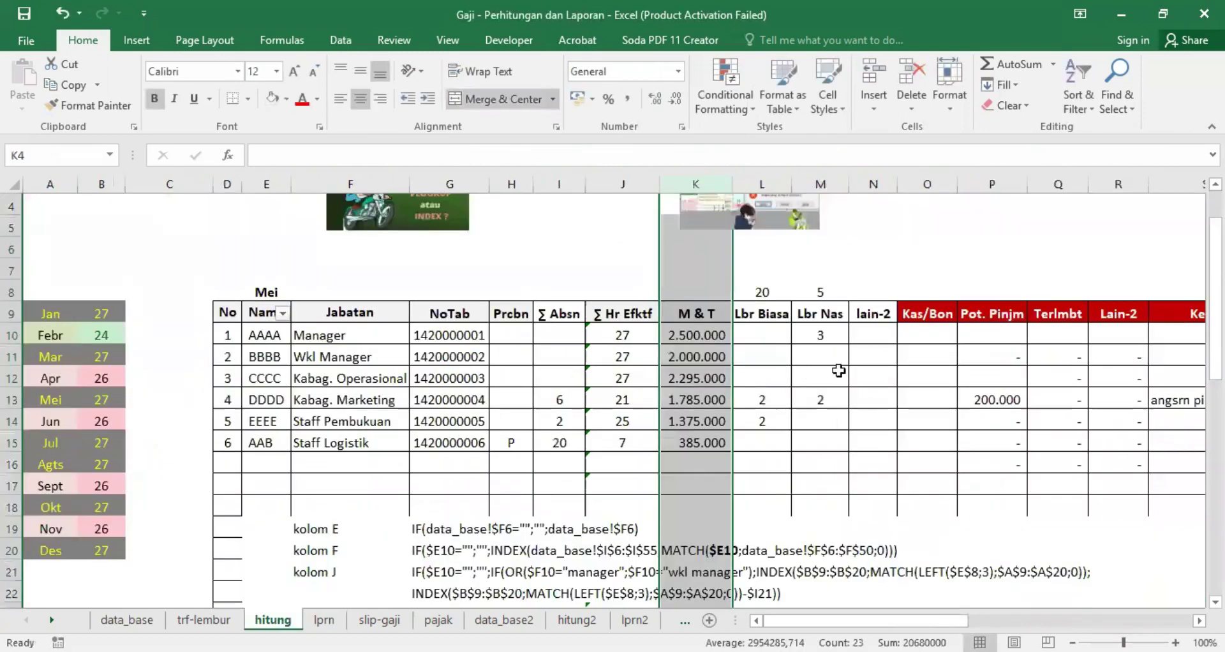
Extend L11's overtime formula with data_base column U rates times hitung column M hours
click(819, 184)
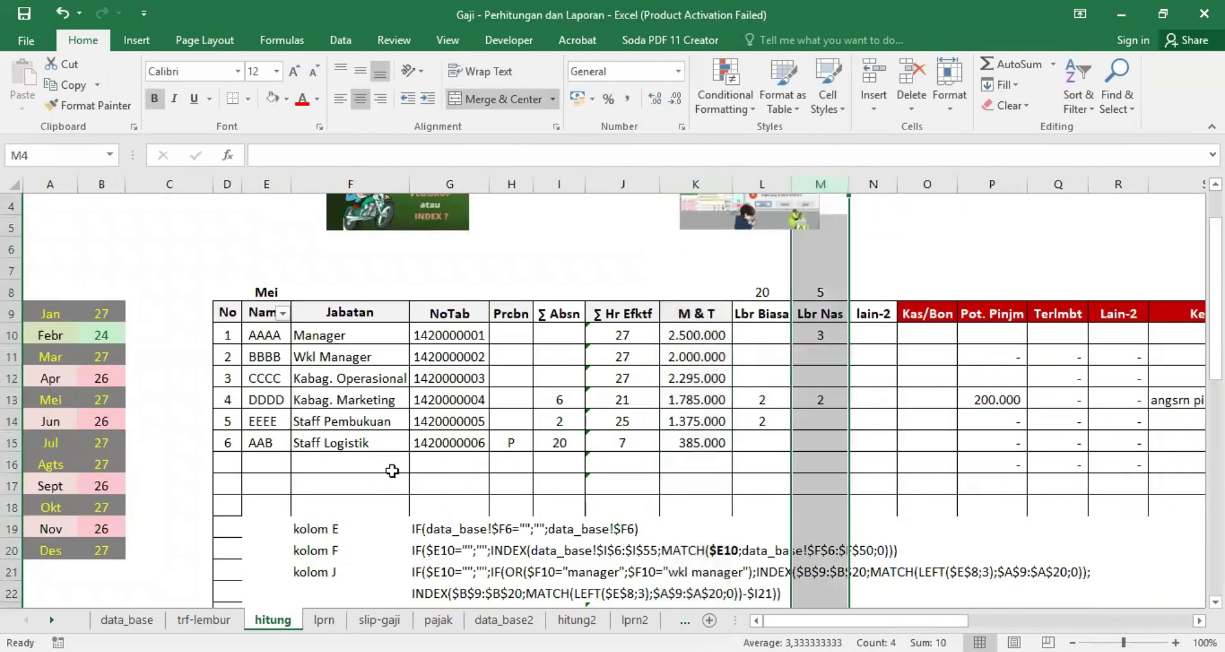
click(324, 619)
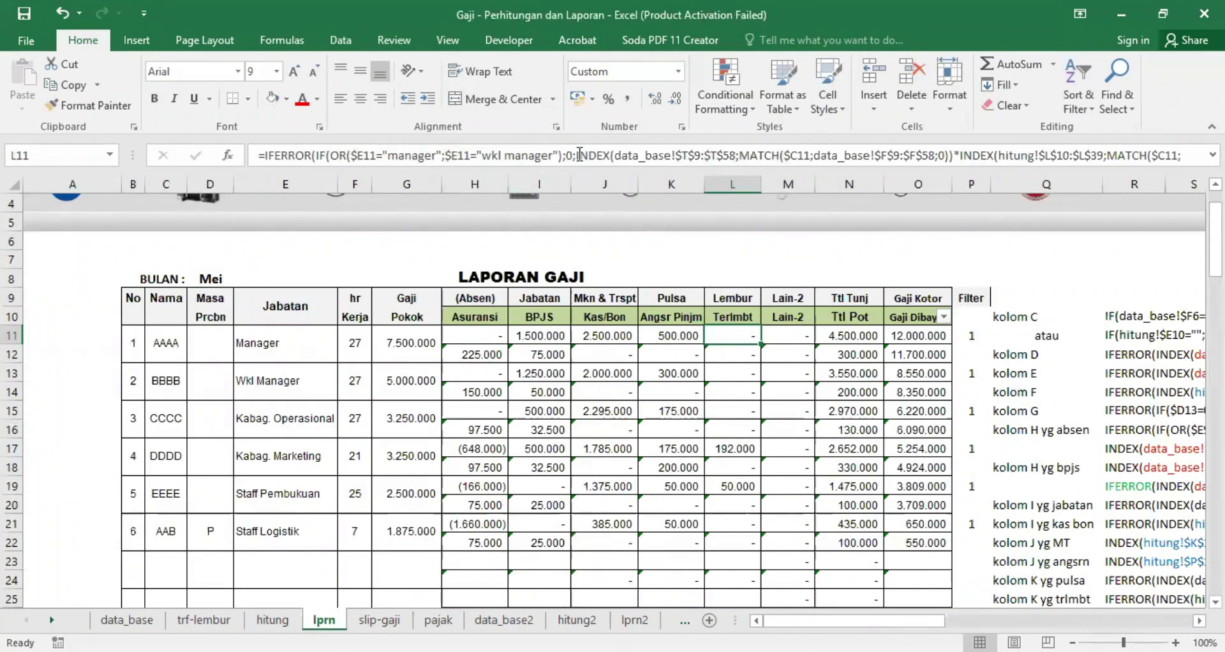
drag(576, 156, 1059, 161)
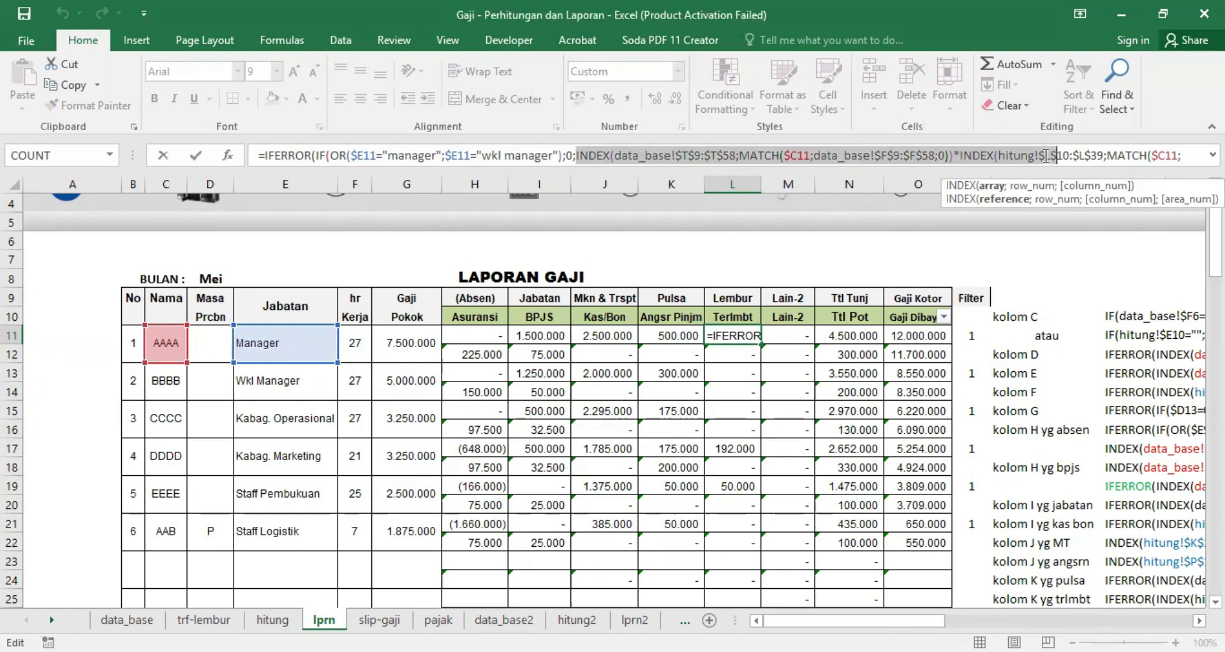
click(1191, 153)
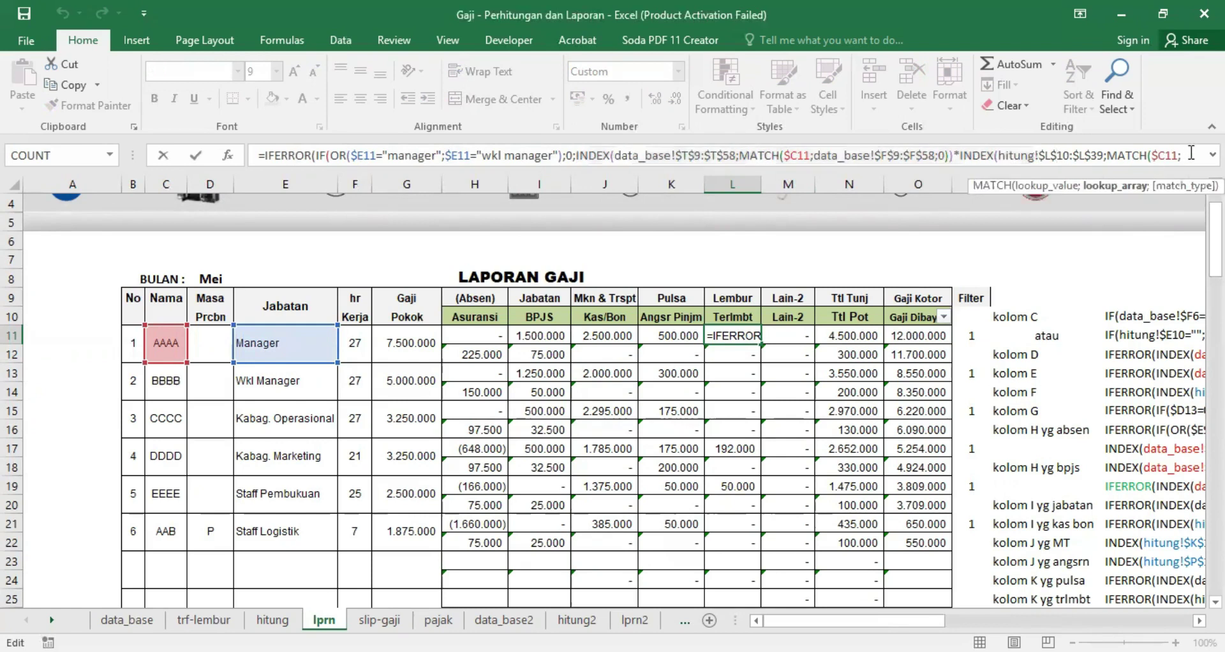
click(490, 155)
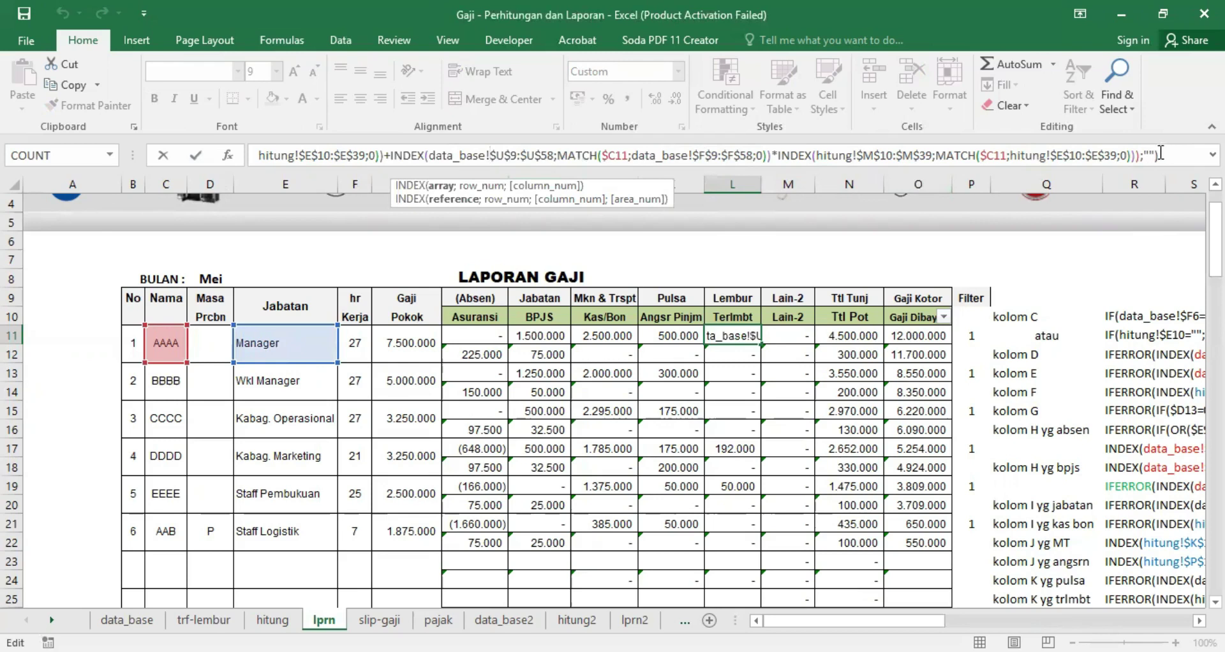
key(Return)
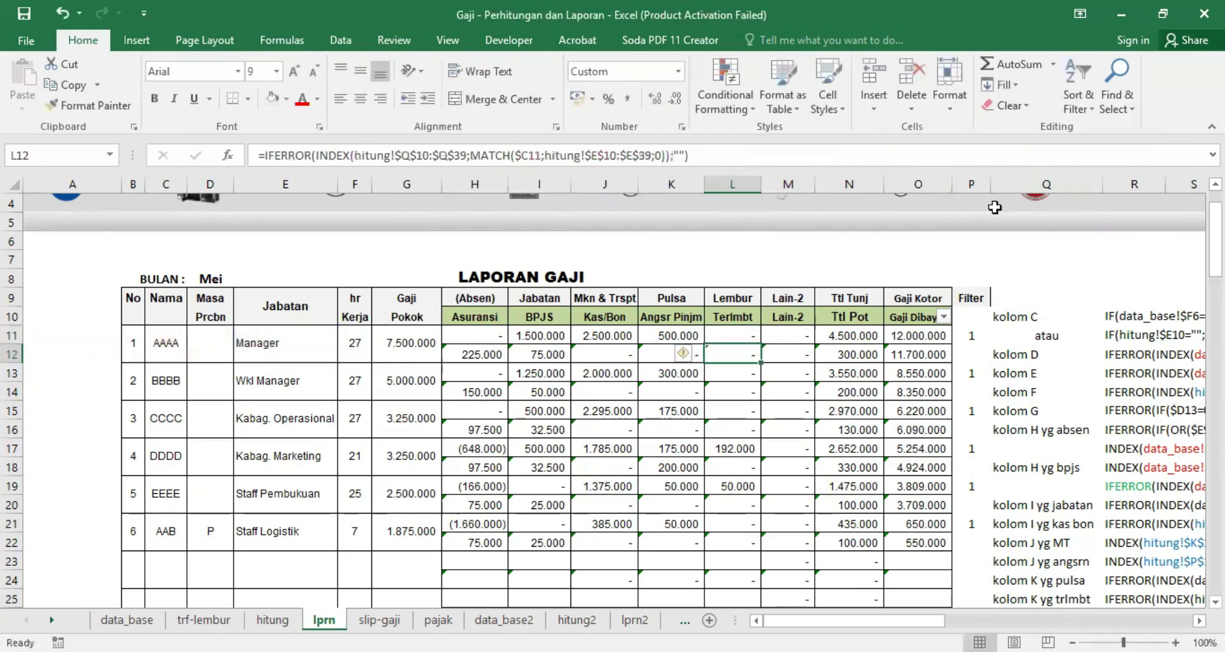
click(795, 334)
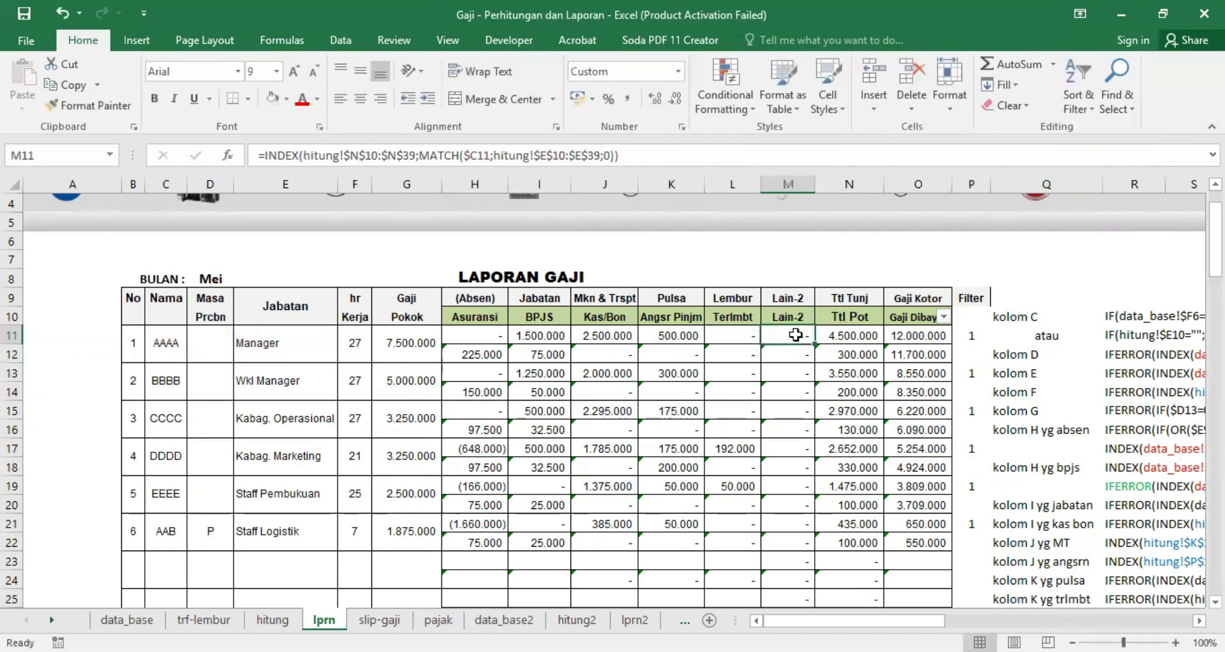
click(847, 334)
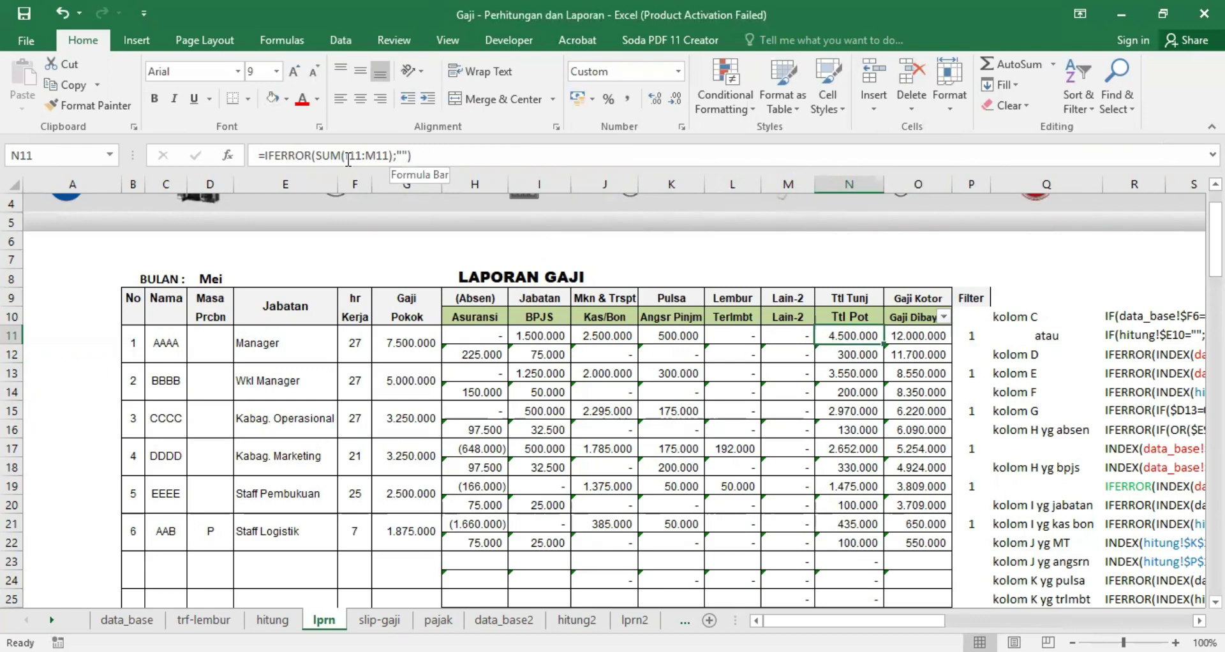
click(917, 331)
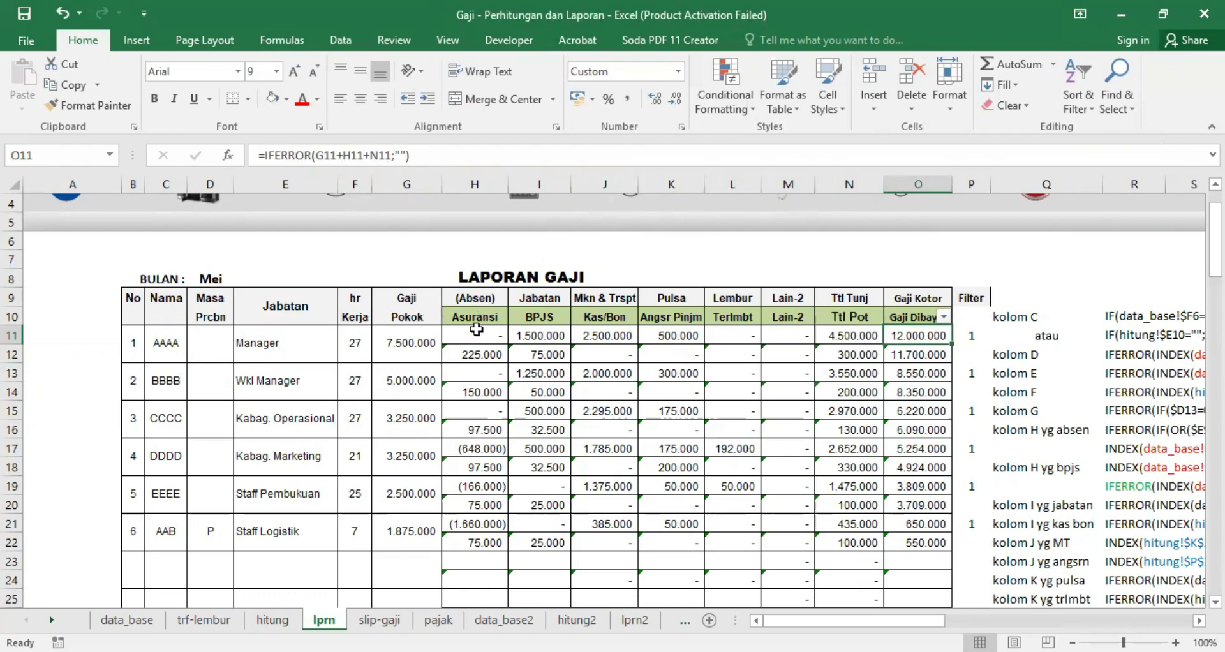
click(474, 336)
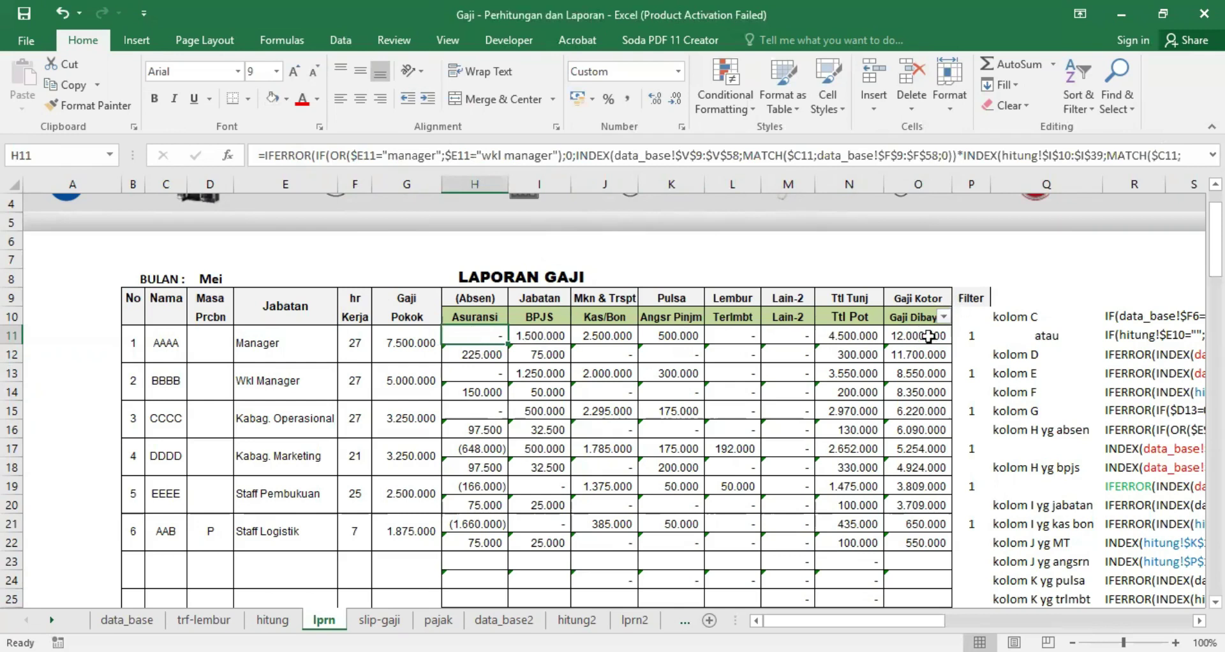
click(929, 335)
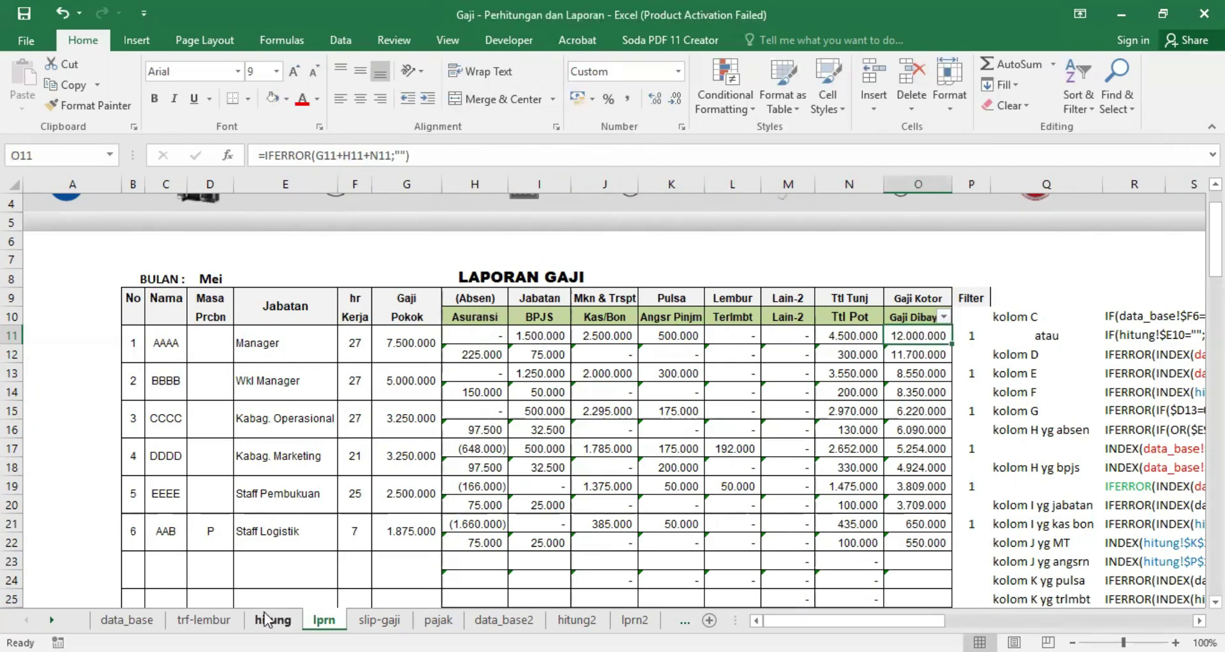
click(127, 619)
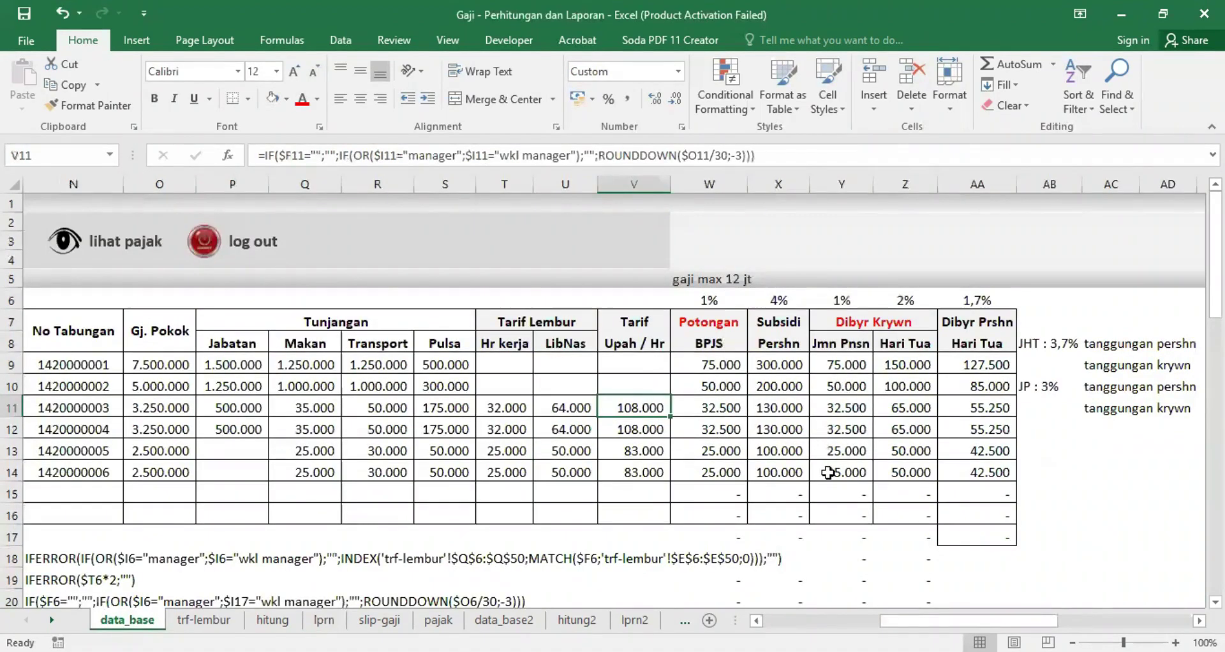
drag(906, 619, 942, 620)
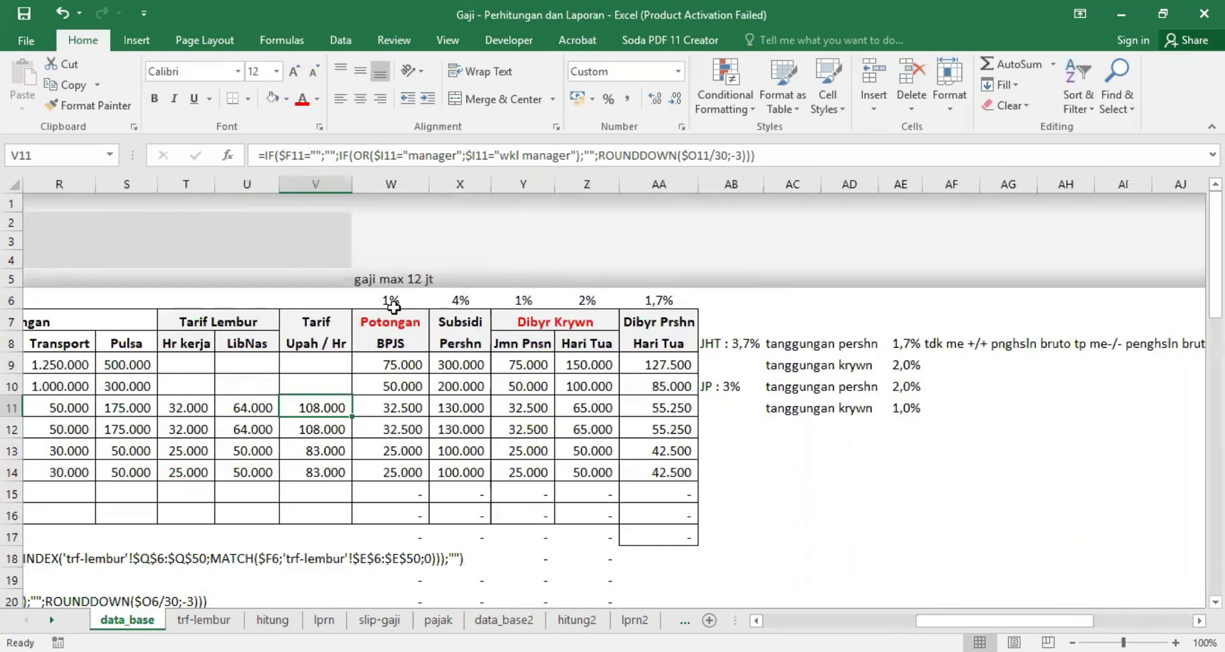
drag(391, 301, 454, 302)
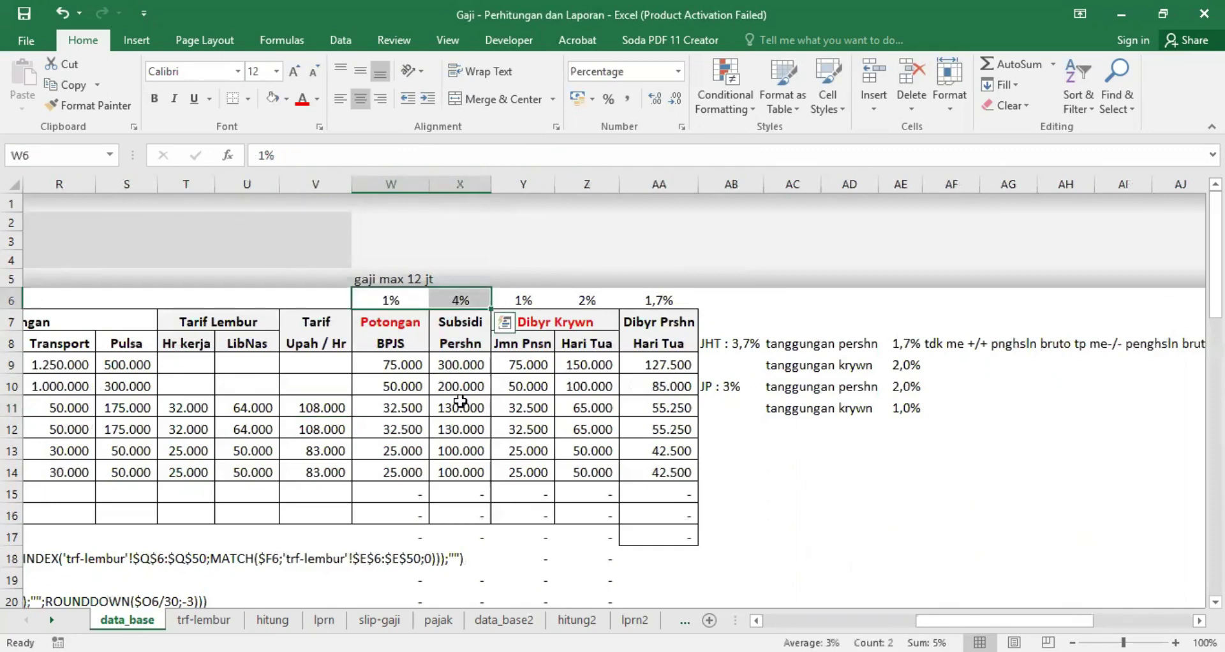
click(444, 513)
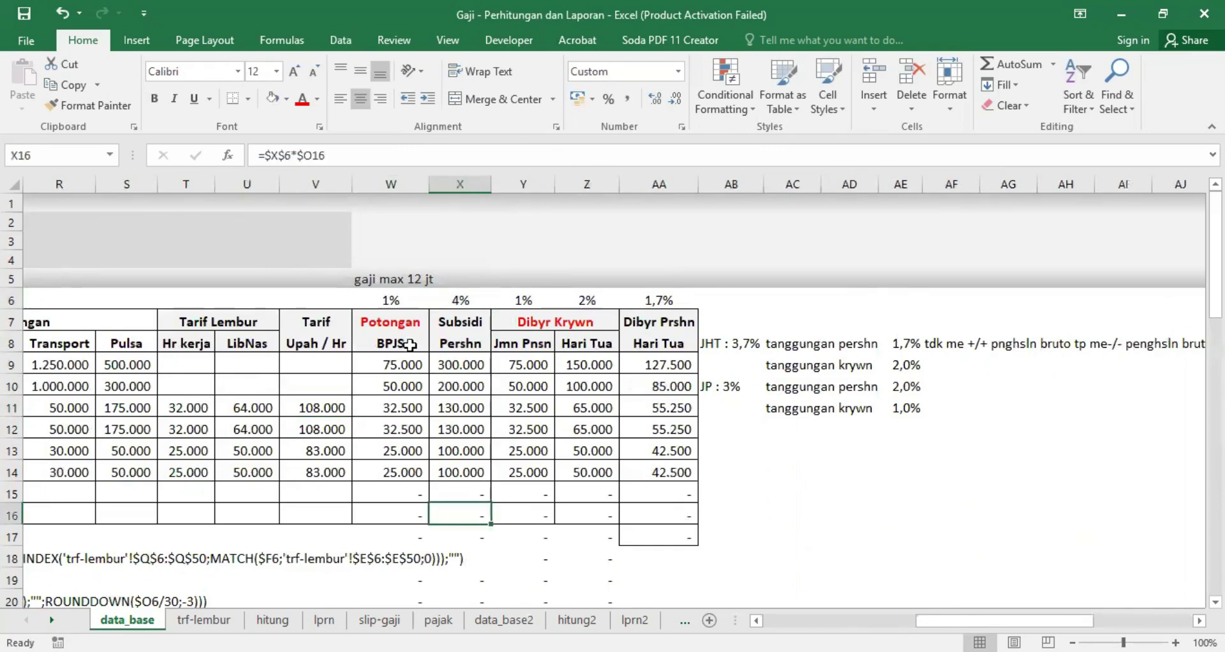
click(324, 620)
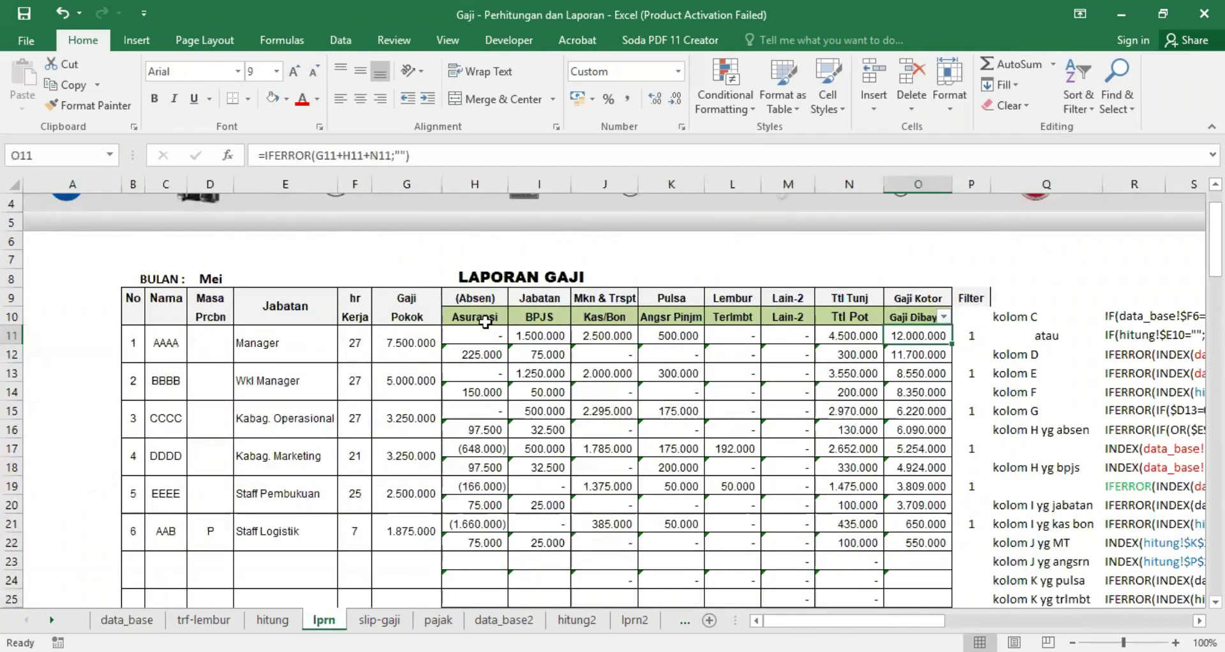
View H12's deduction formula, then switch to the data_base BPJS rate columns
click(464, 355)
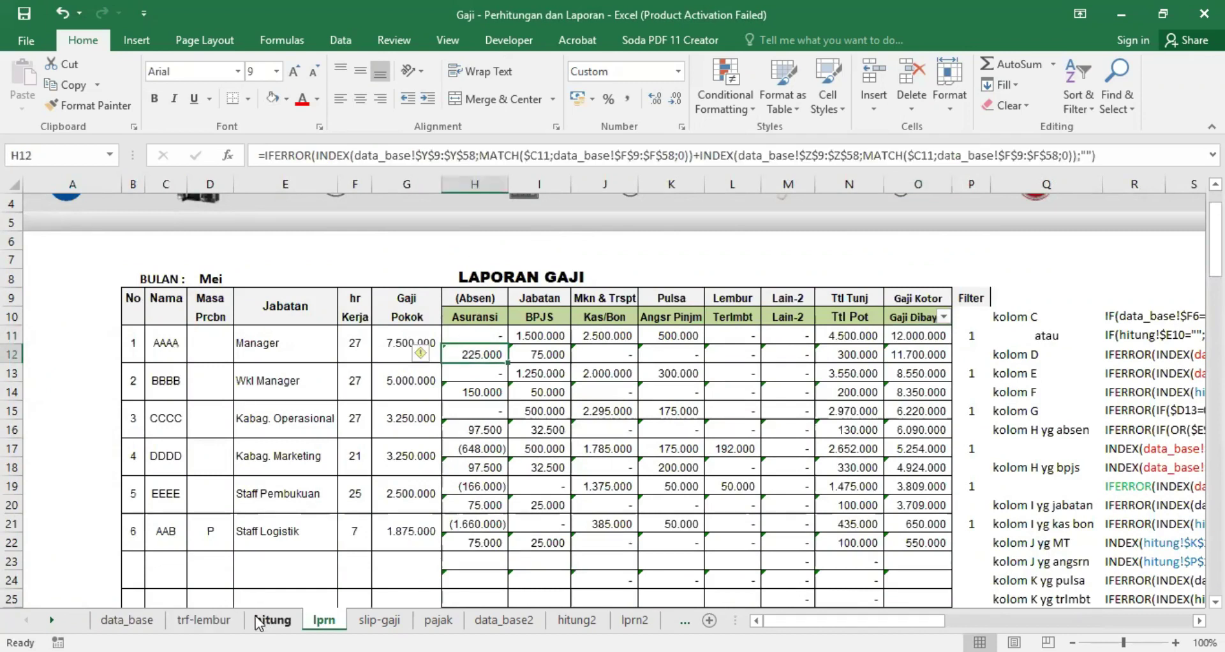
click(128, 619)
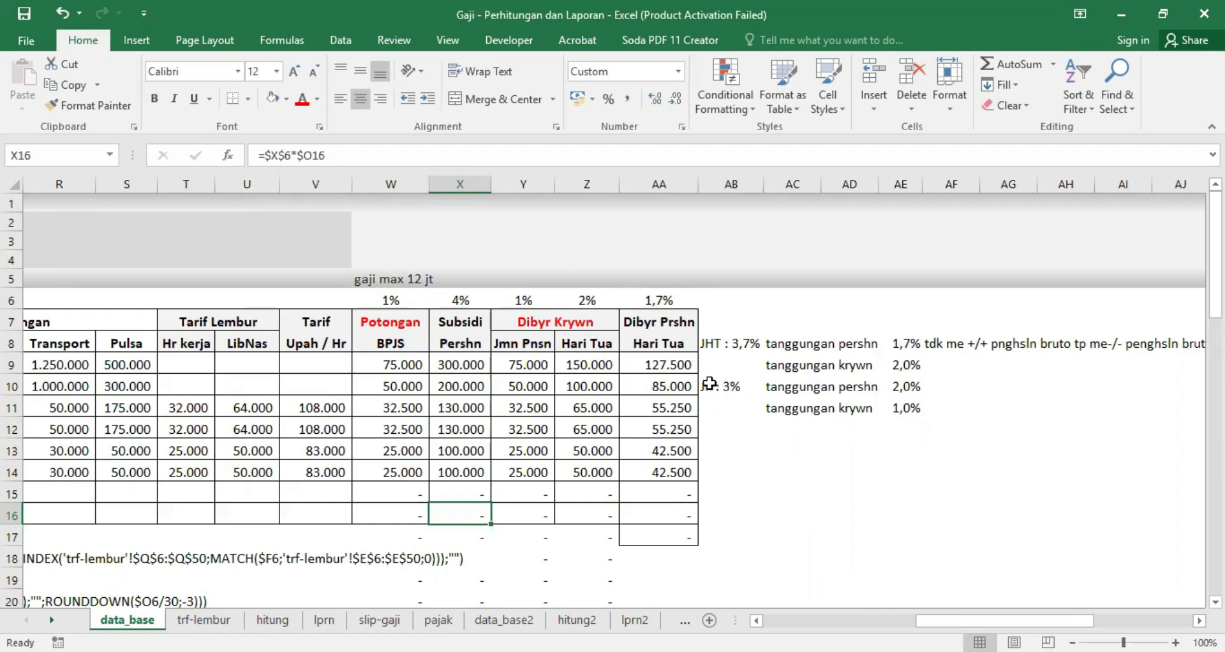
Review the 1% pension rate, columns W, Y and Z, and the gaji max 12 jt note
click(522, 297)
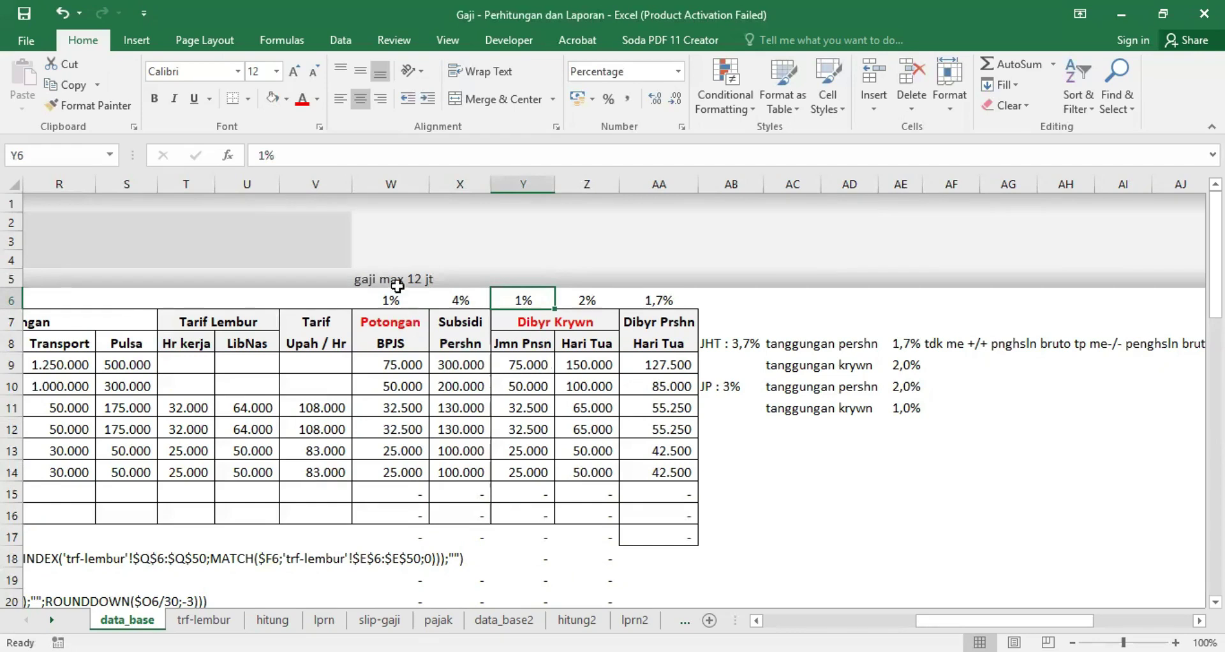
click(392, 183)
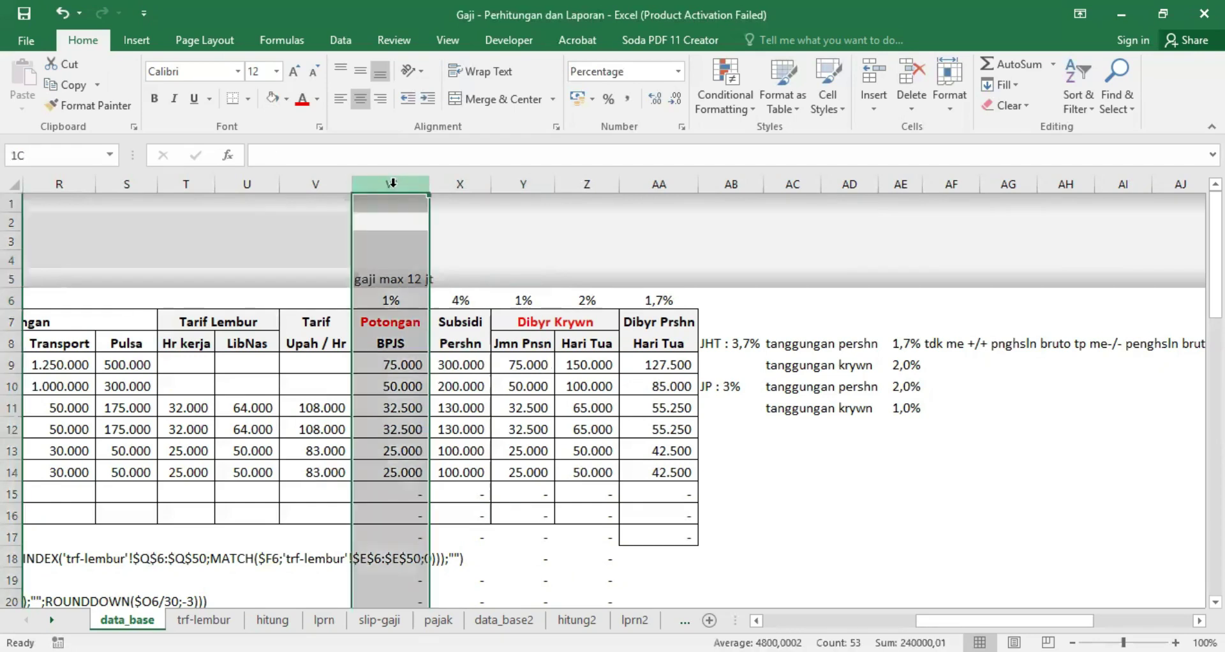
click(523, 180)
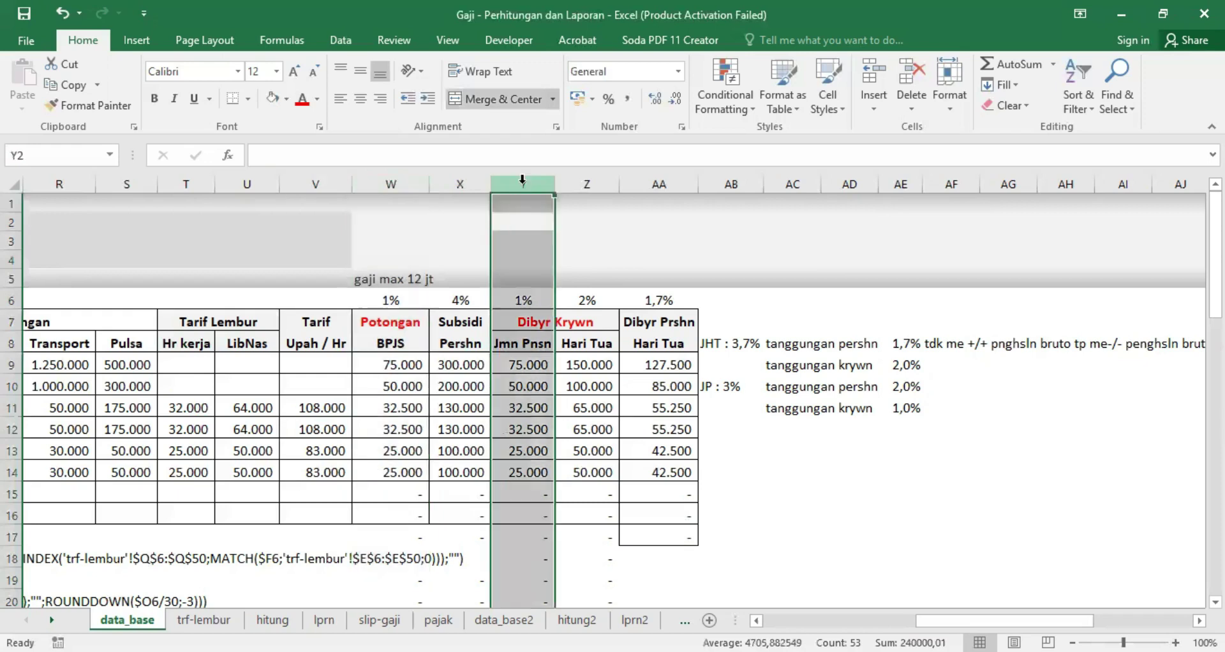
click(585, 184)
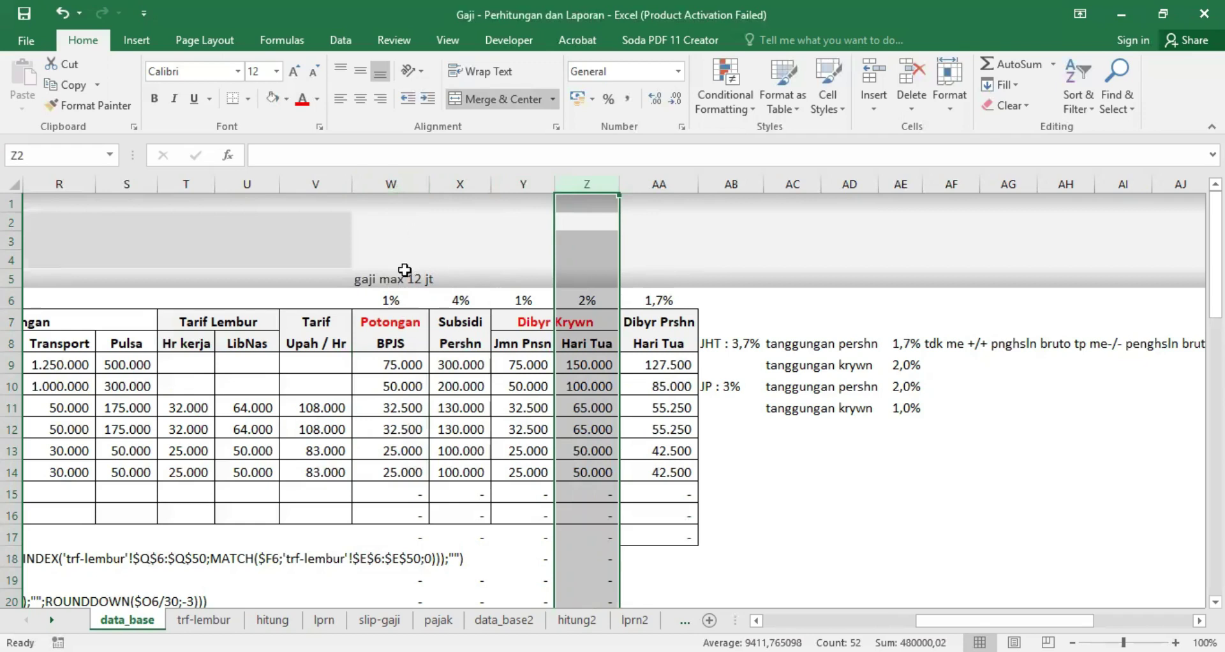
click(387, 279)
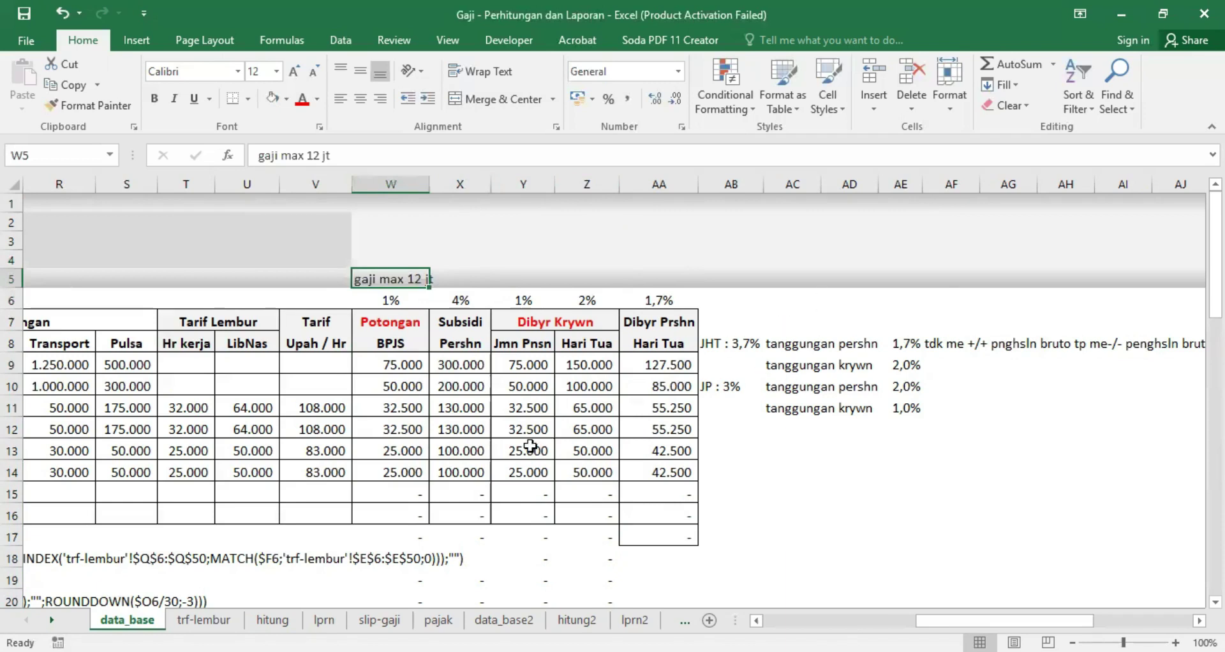
click(324, 620)
click(477, 316)
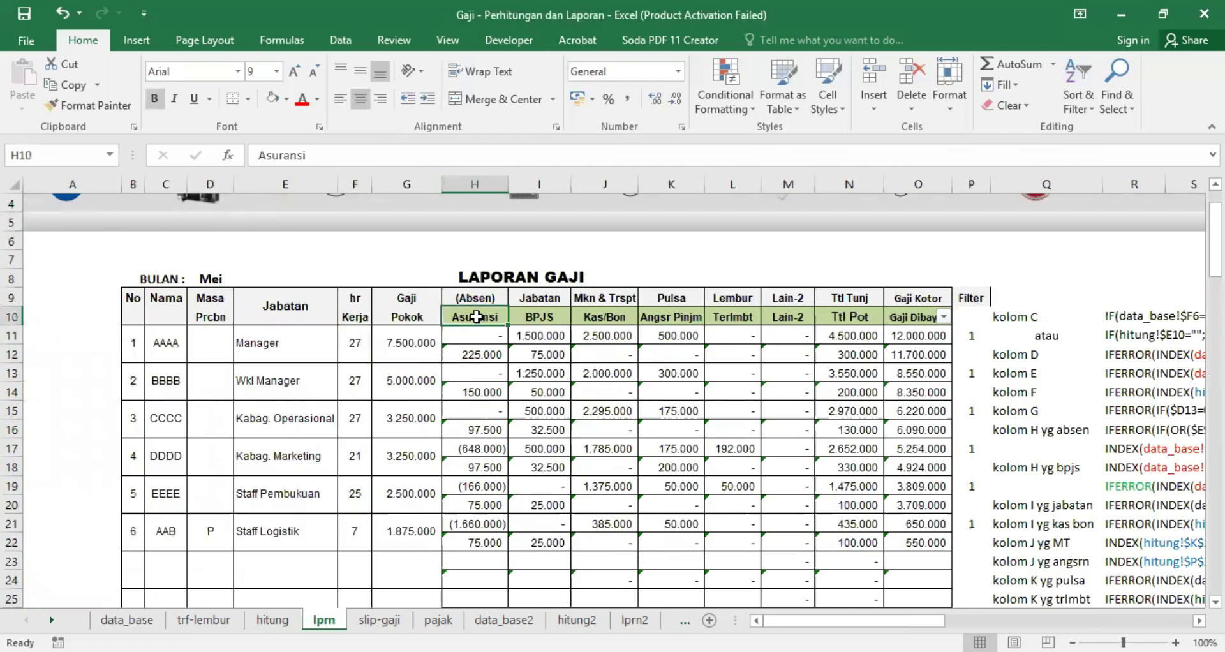
After rechecking H12's formula, rename the H10 Asuransi header to Pns+HT
click(472, 352)
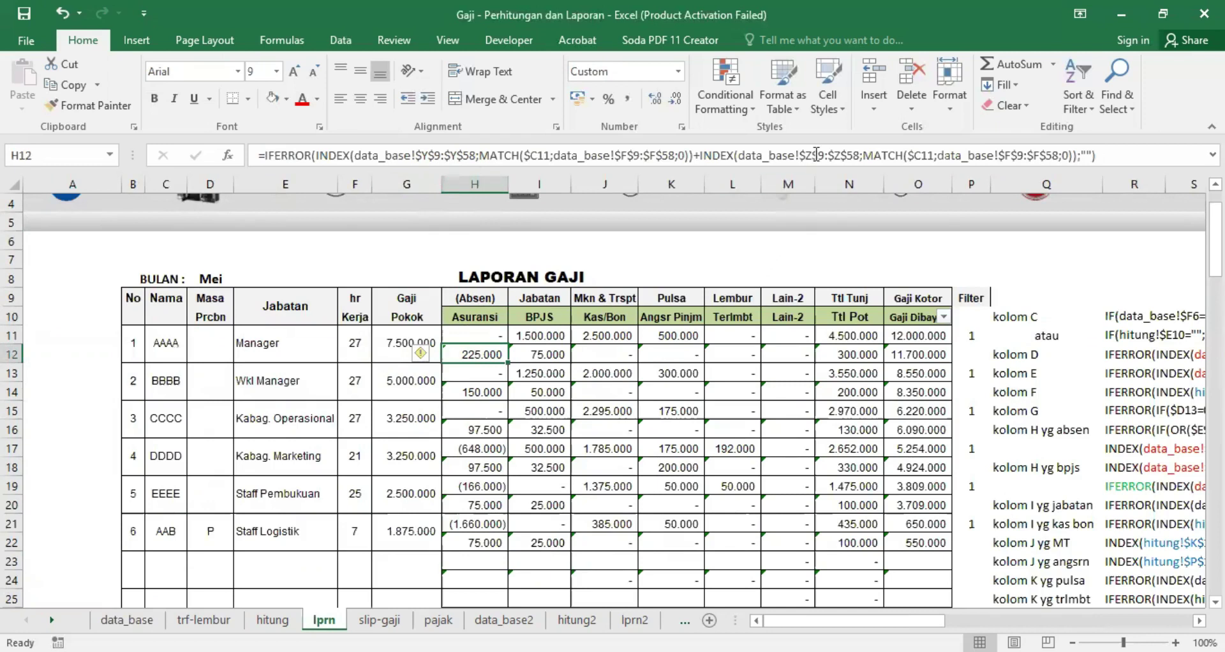
click(127, 620)
click(325, 620)
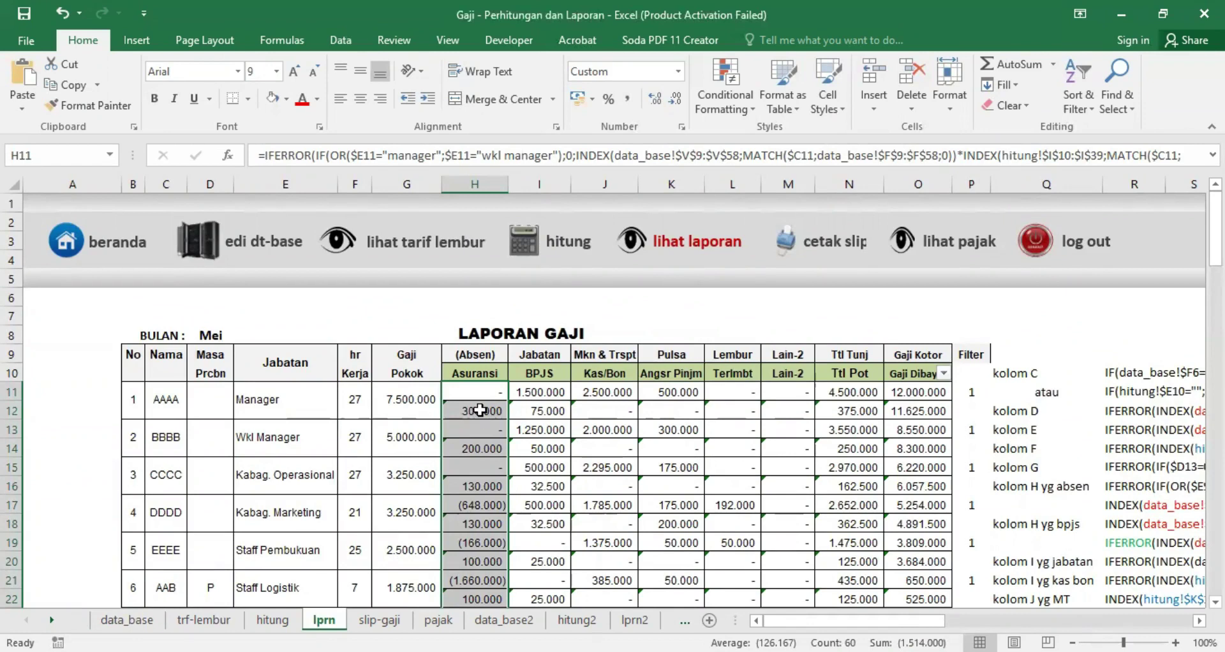
click(479, 410)
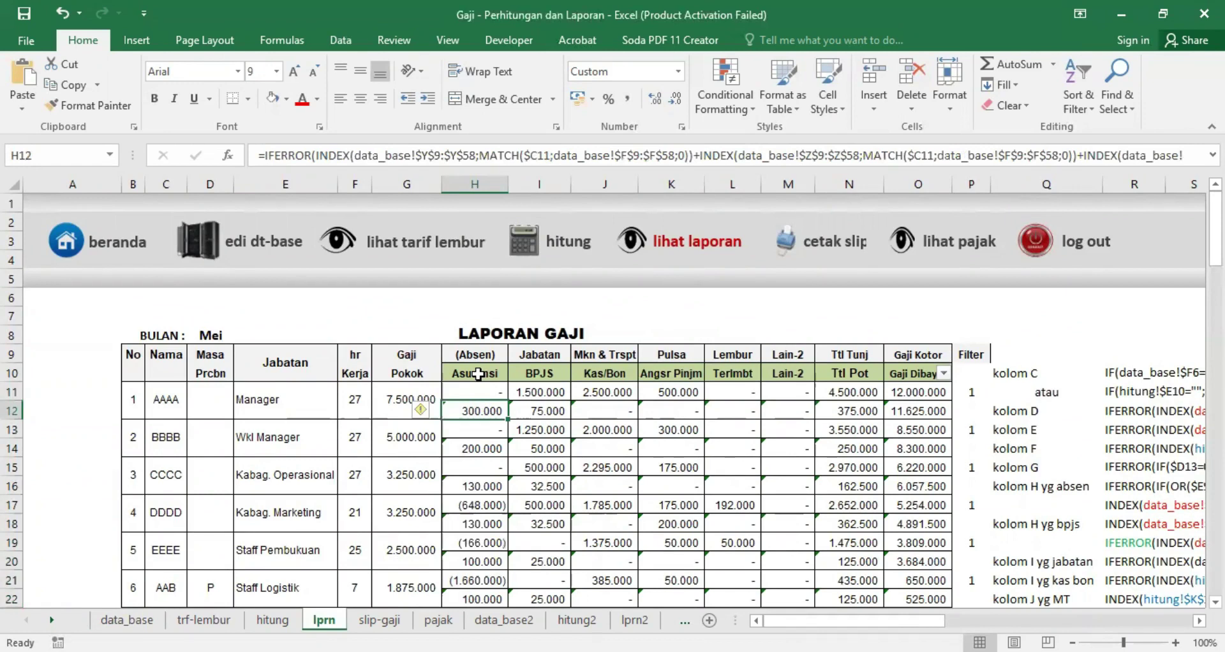
click(478, 373)
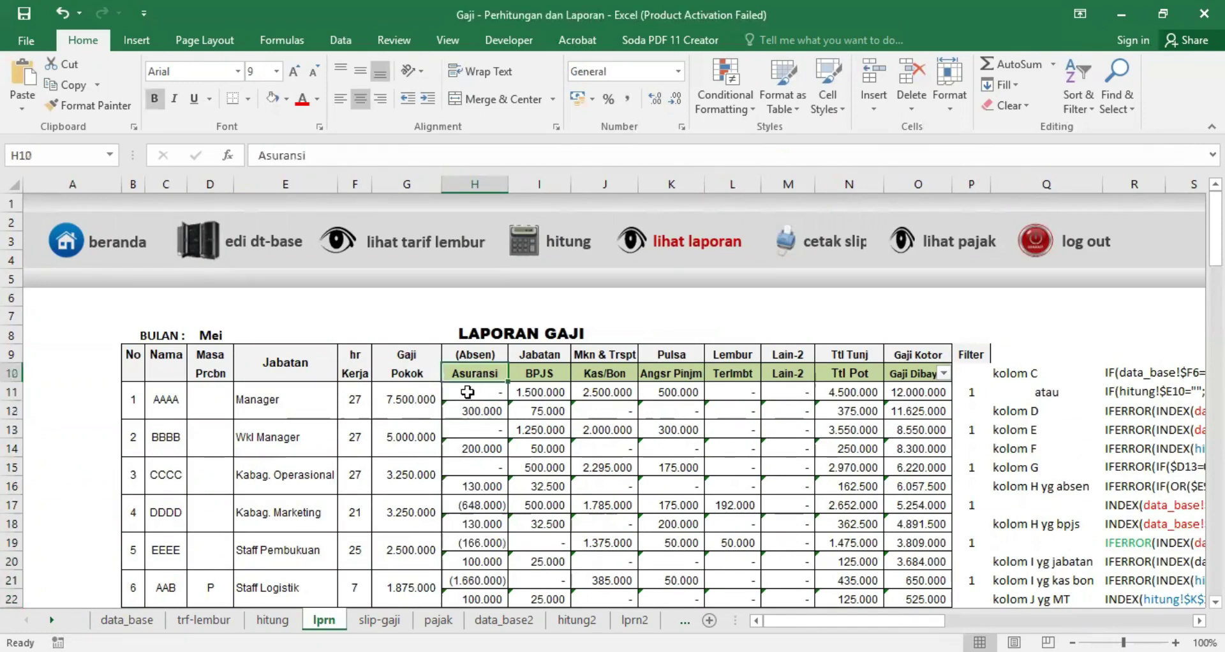
text(Pn)
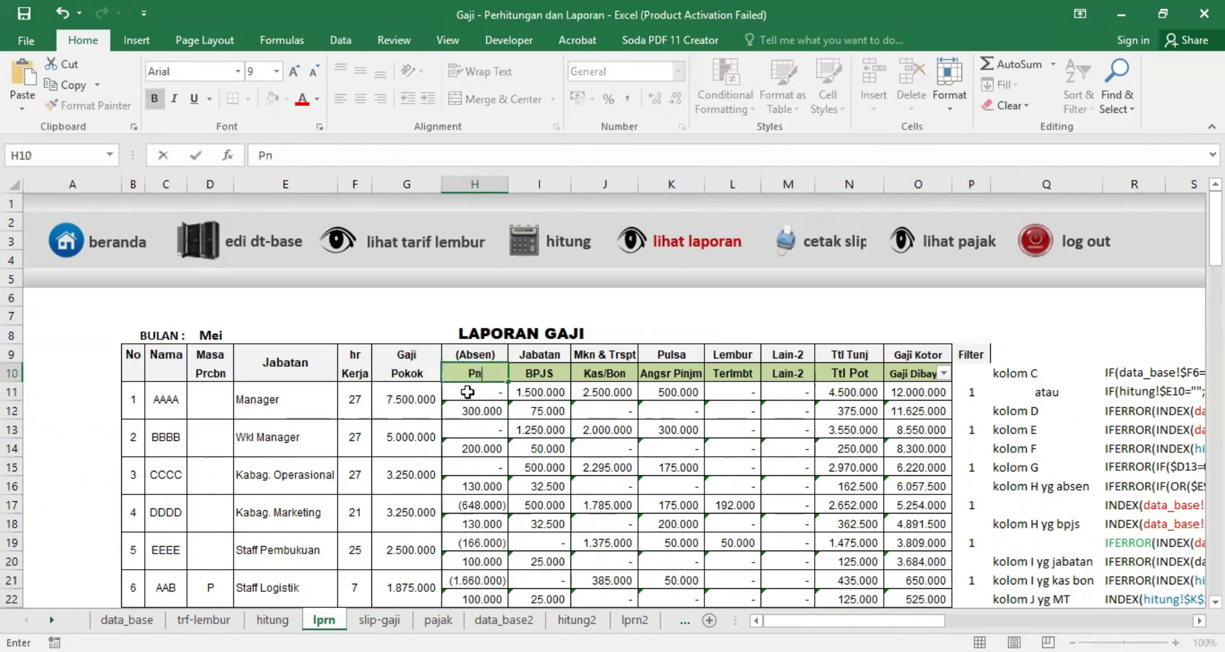
text(s)
text(+HT)
key(Return)
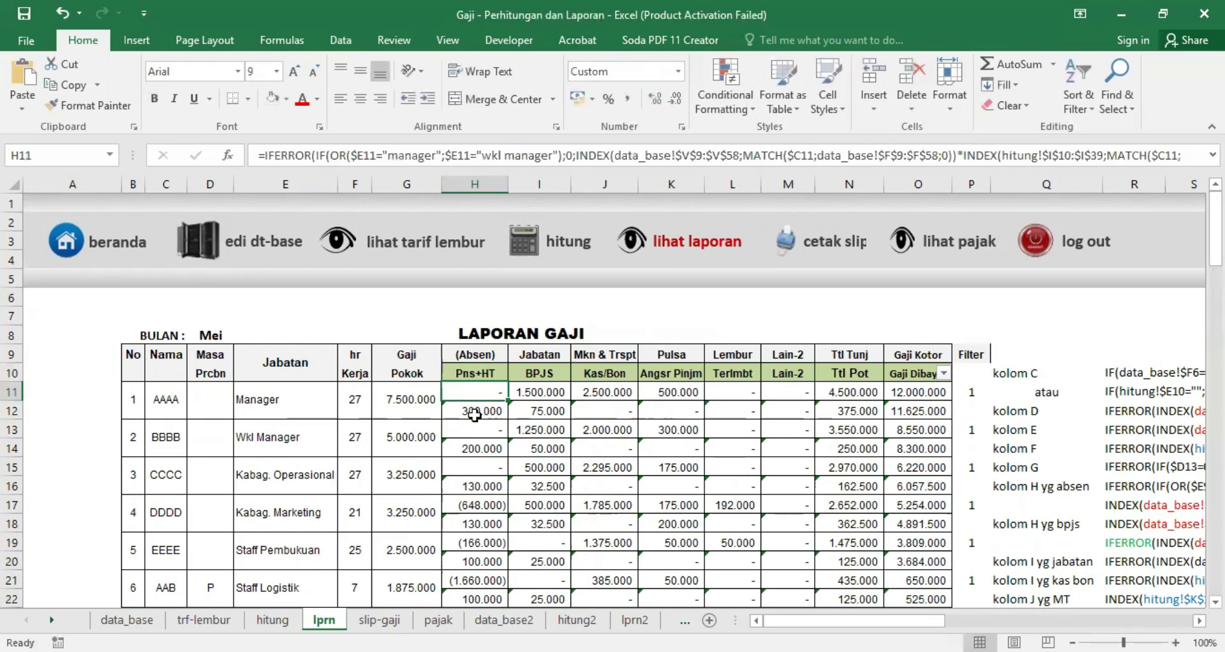
Remove the third INDEX term from H12 so it sums only the column Y and Z lookups
click(477, 410)
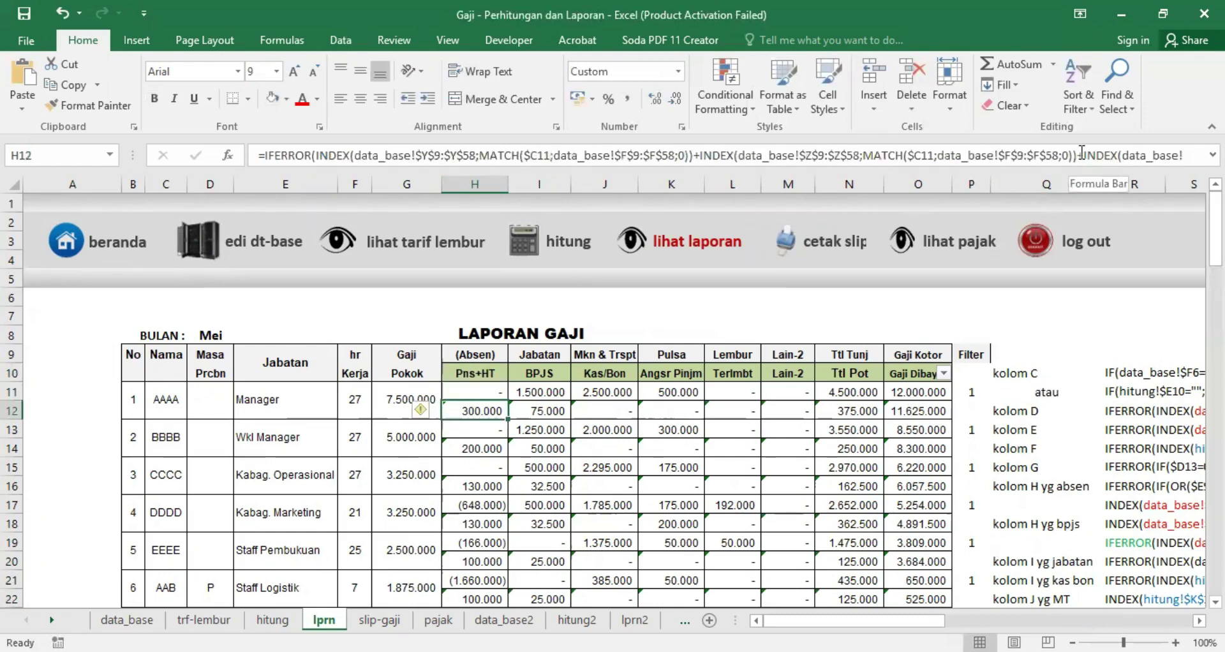
click(1080, 153)
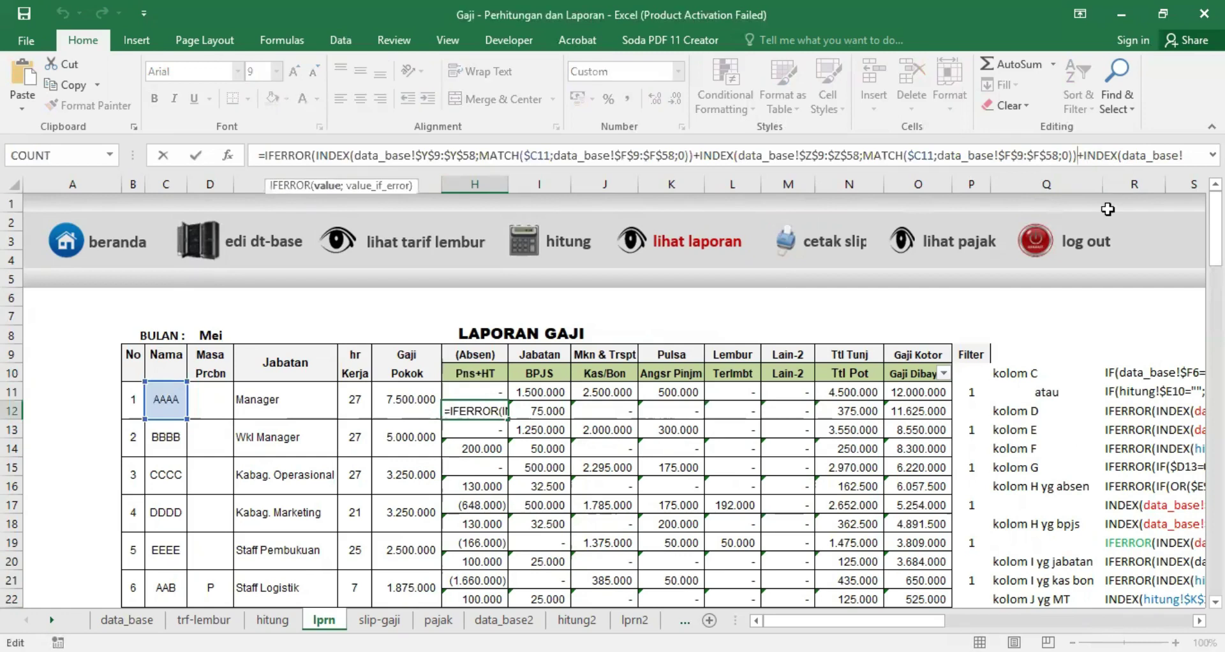
key(shift+Right)
key(shift+Right)
key(shift+Right)
key(shift+Right)
key(shift+Right)
key(shift+Right)
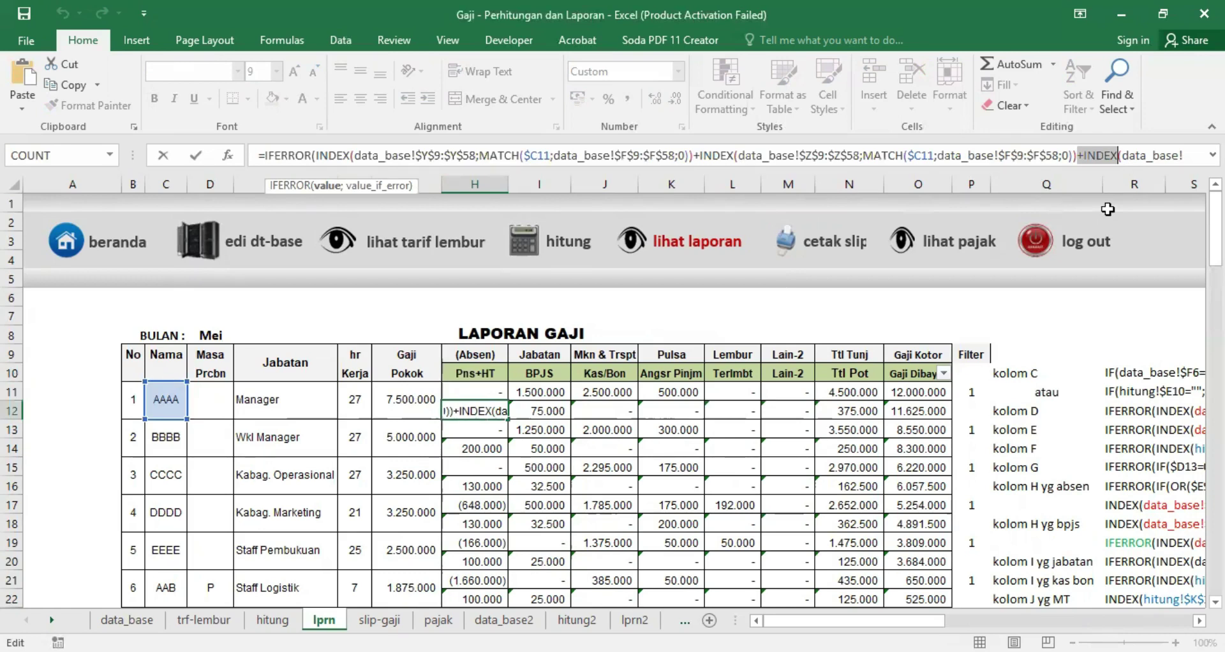
key(ctrl+shift+Right)
key(ctrl+shift+Right)
key(ctrl+shift+Right)
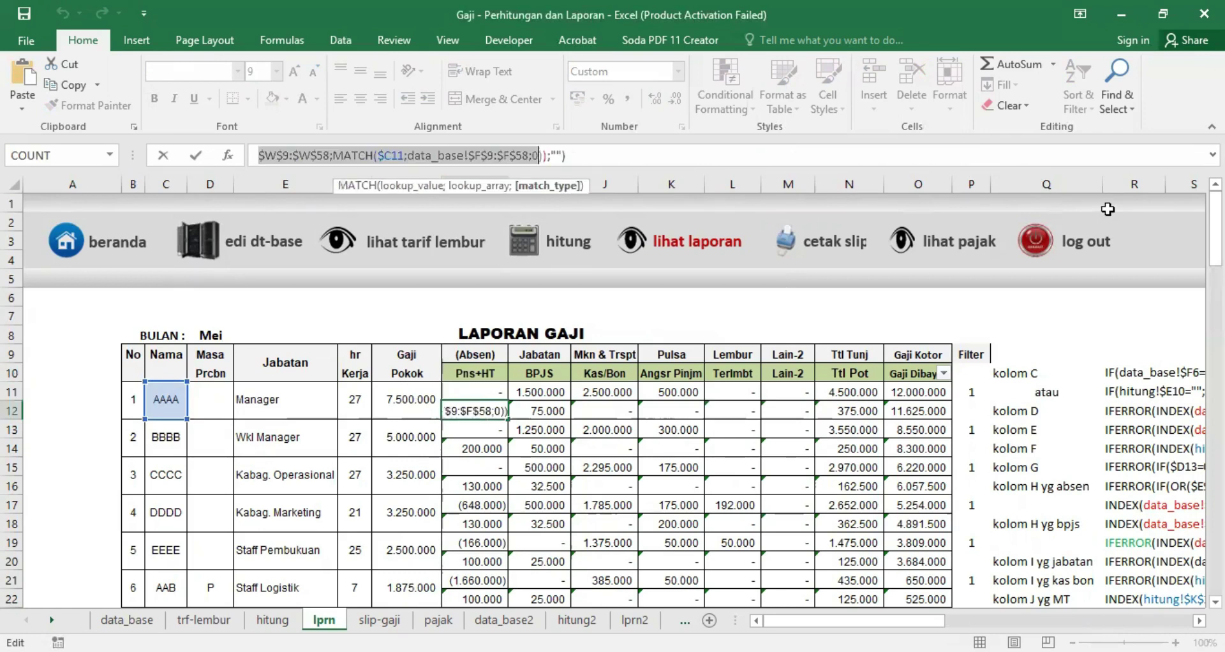
key(ctrl+v)
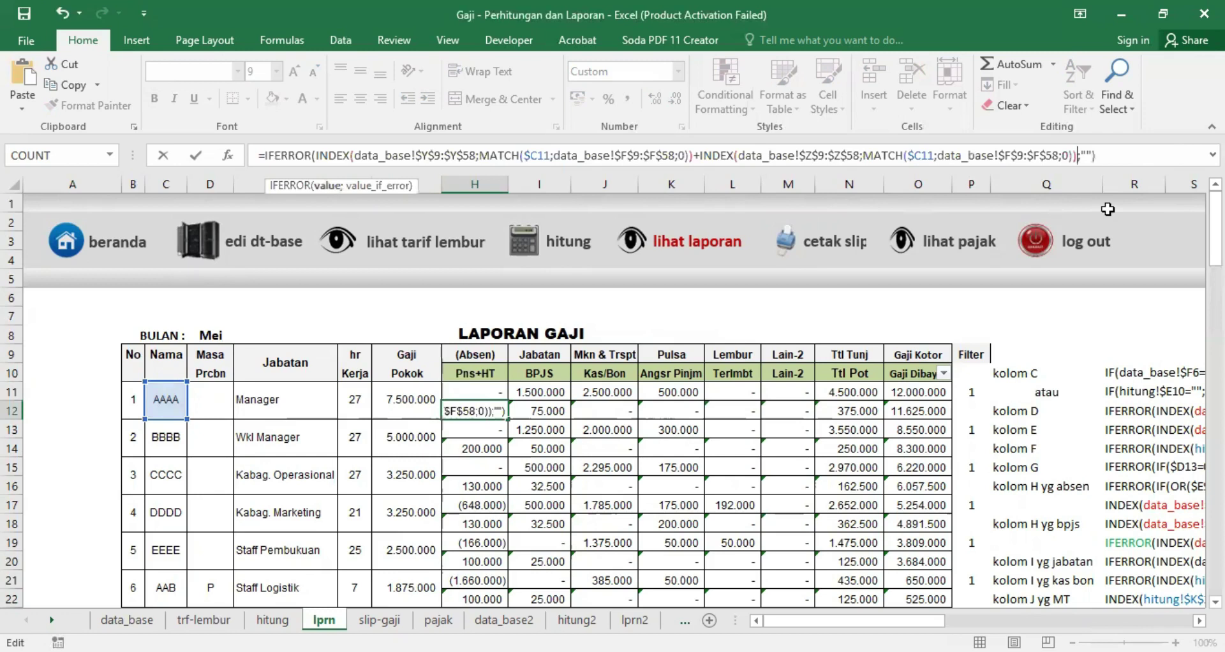
key(Return)
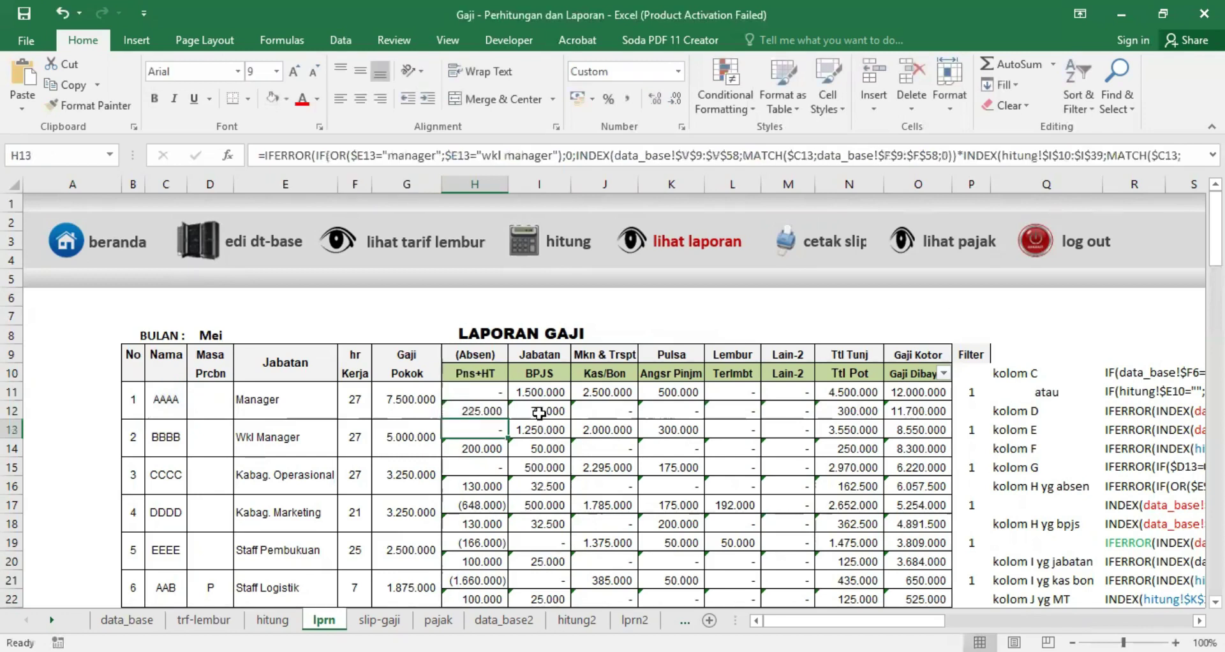
Fill the H11:H12 formulas down column H, then check the BPJS and Kas/Bon formulas in I12 and J12
click(539, 412)
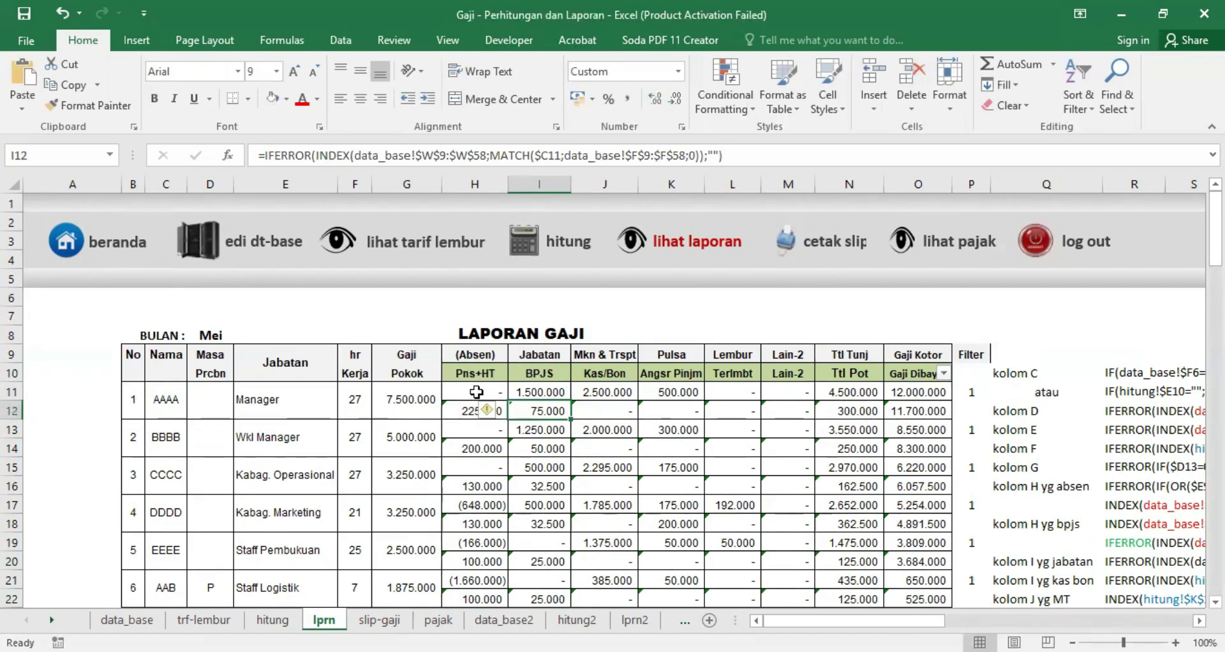
mouse_move(469, 391)
mouse_down()
mouse_move(509, 587)
mouse_move(508, 552)
mouse_up()
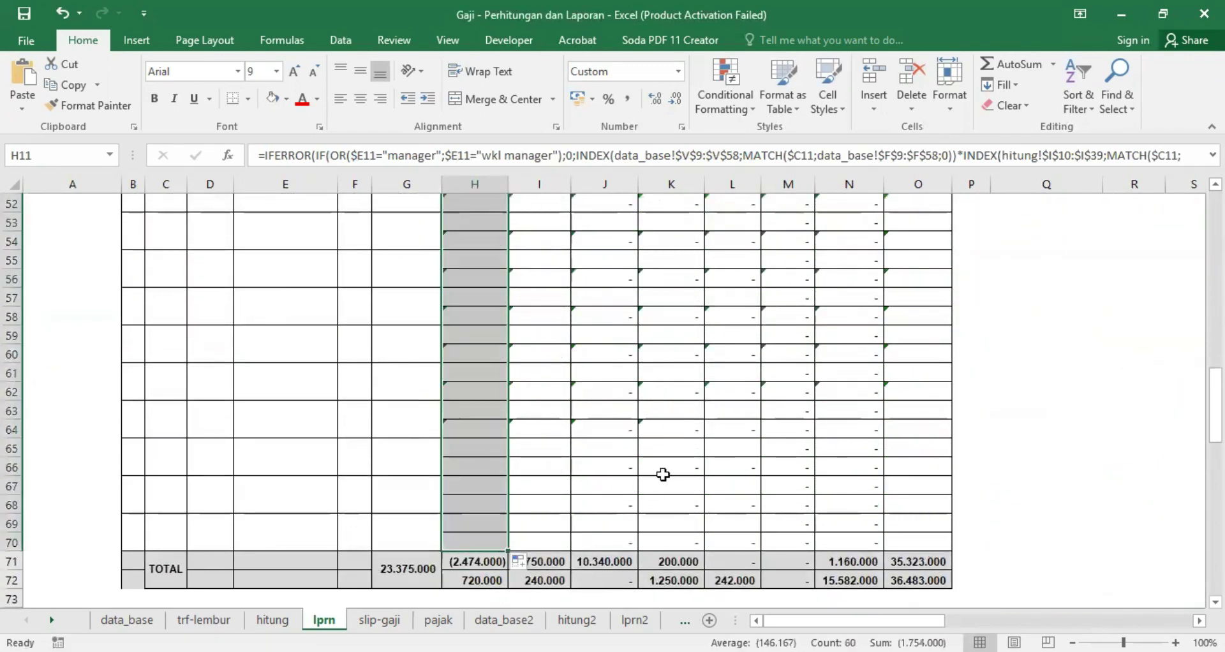
scroll(661, 474, up, 17)
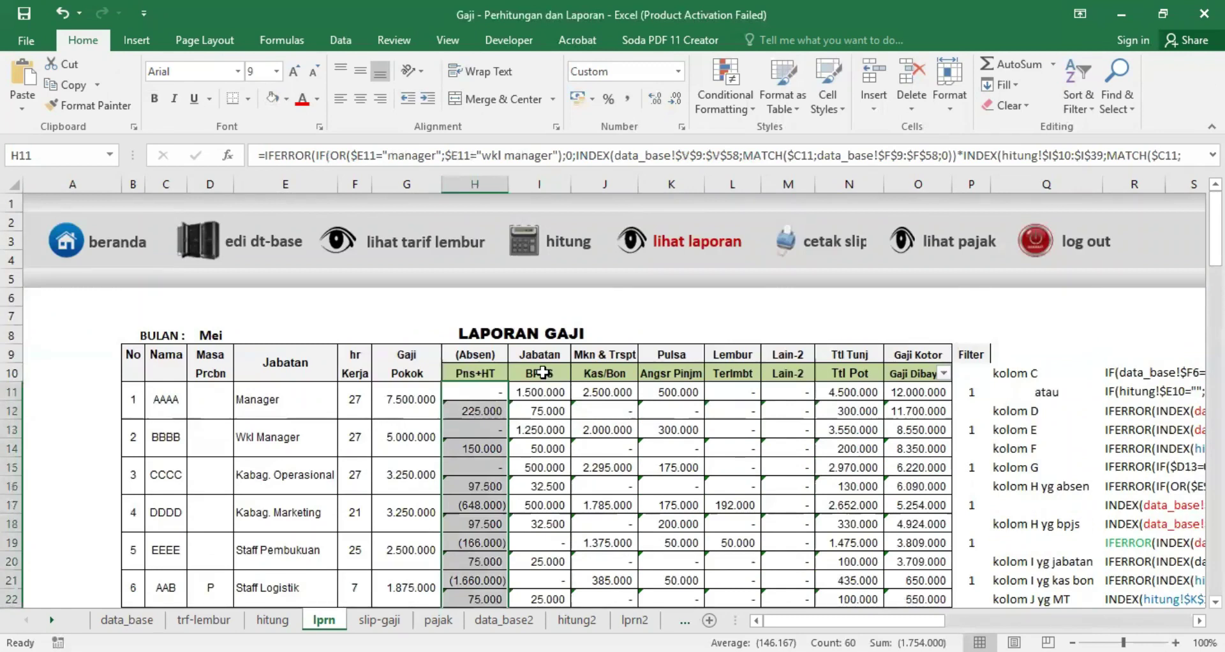
click(541, 373)
click(540, 411)
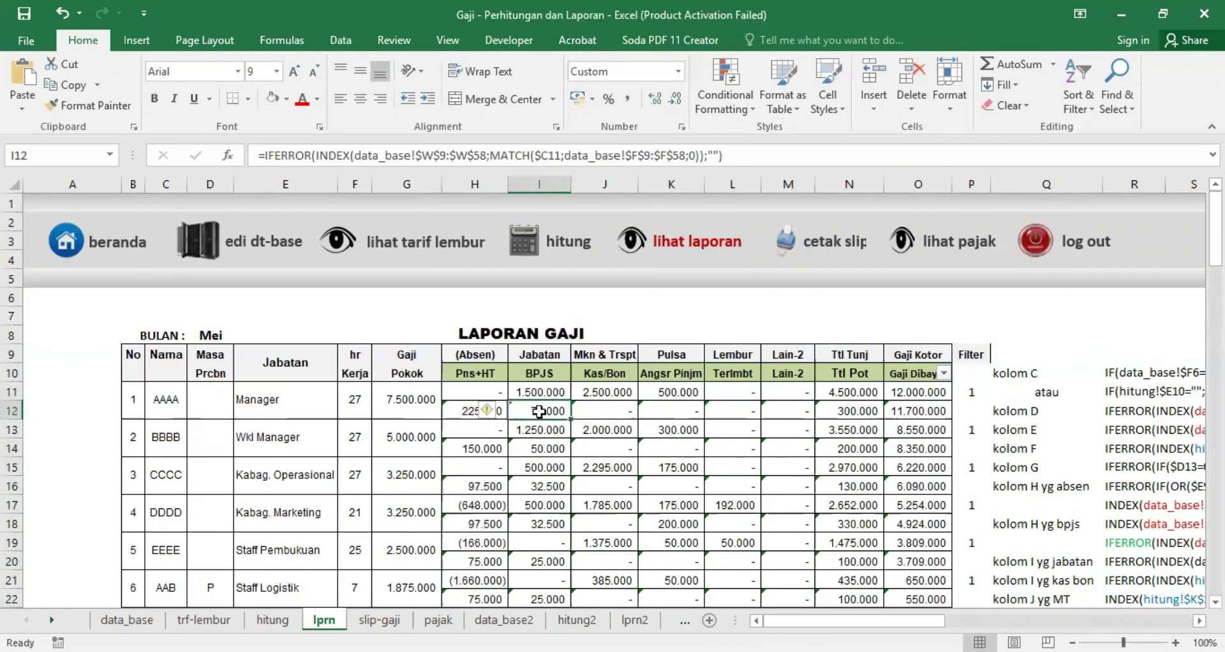
click(597, 372)
click(606, 411)
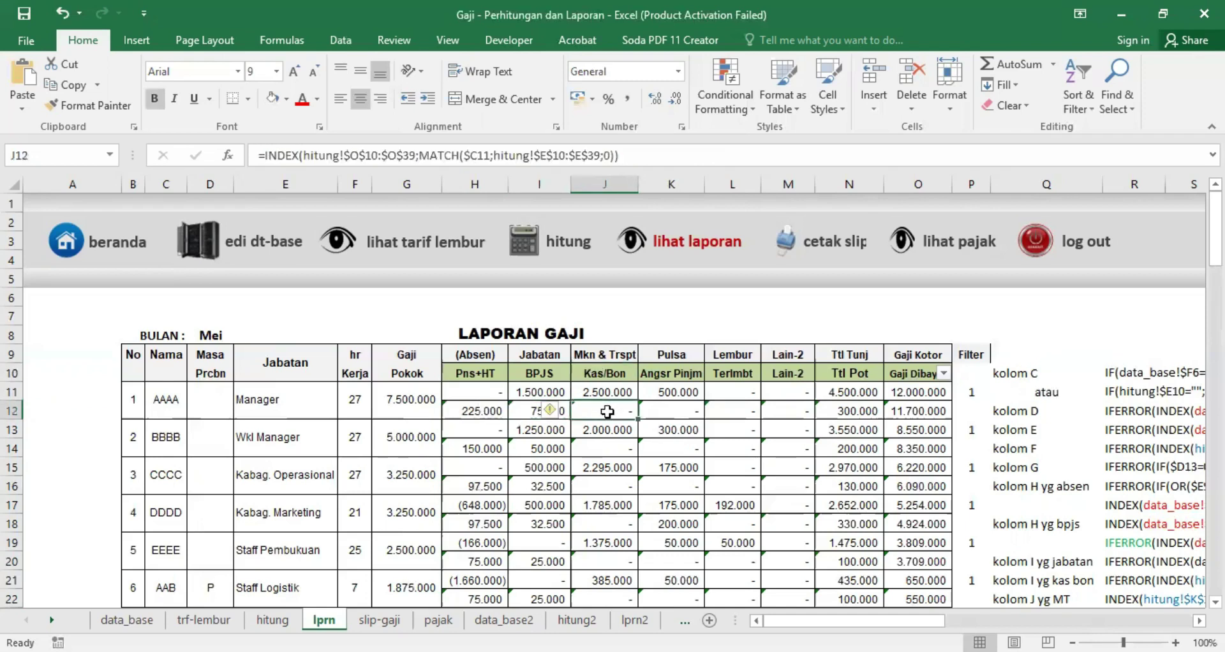
click(273, 619)
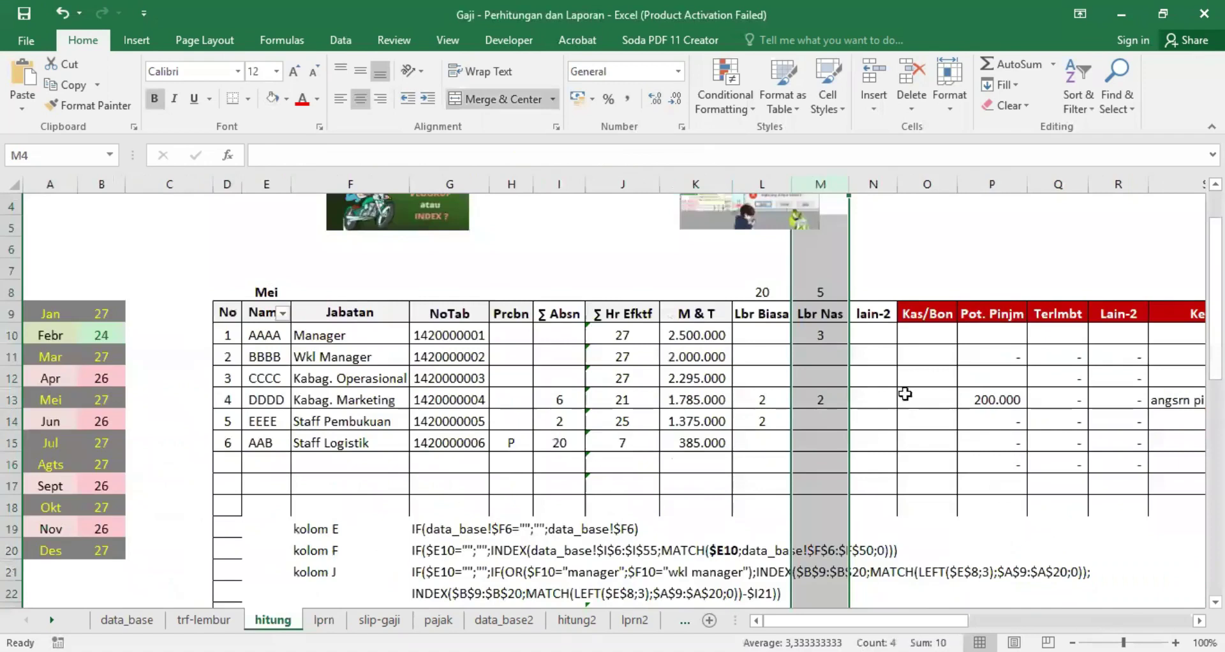
click(924, 183)
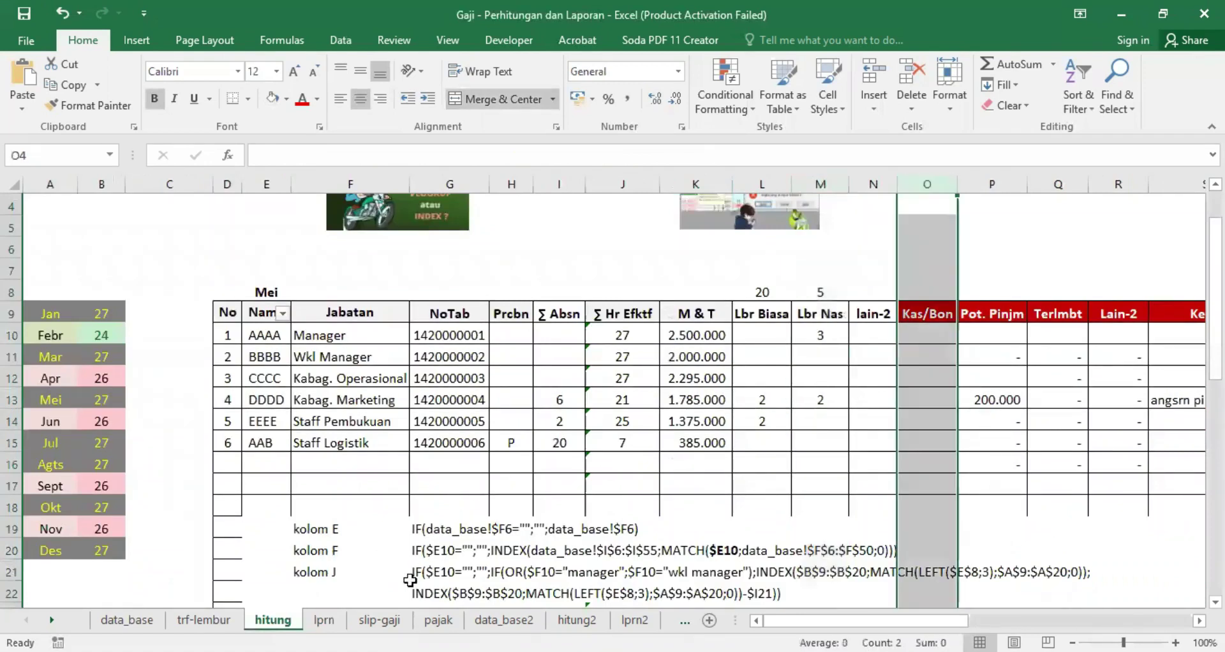
click(324, 619)
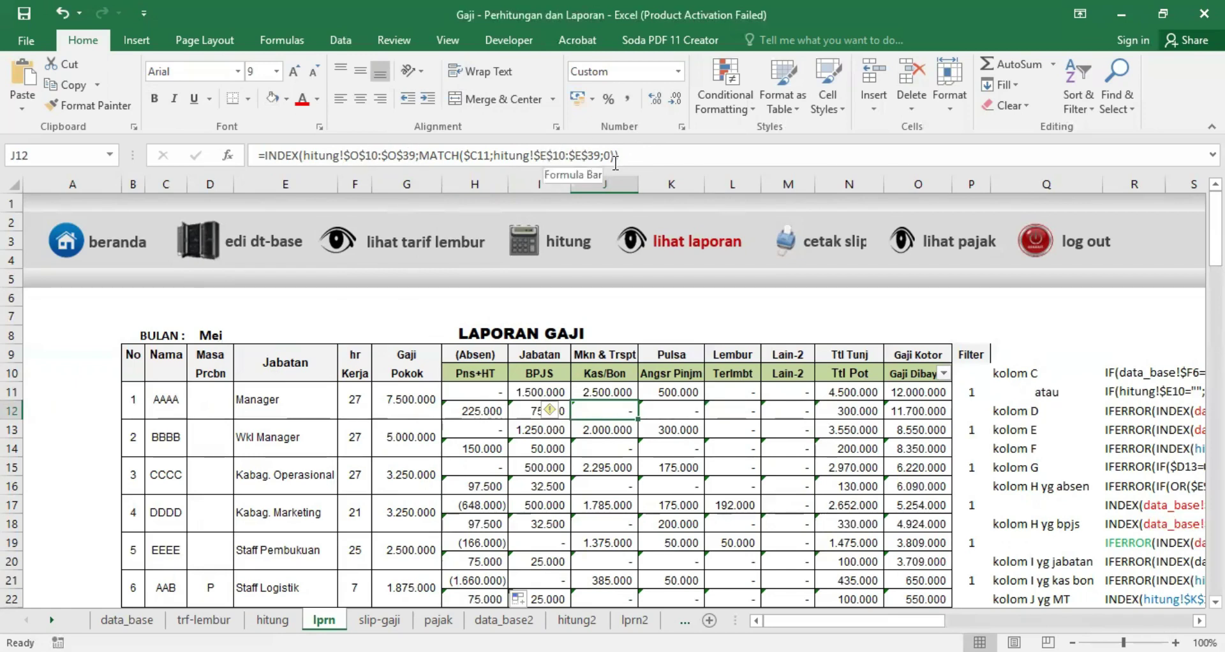
key(Down)
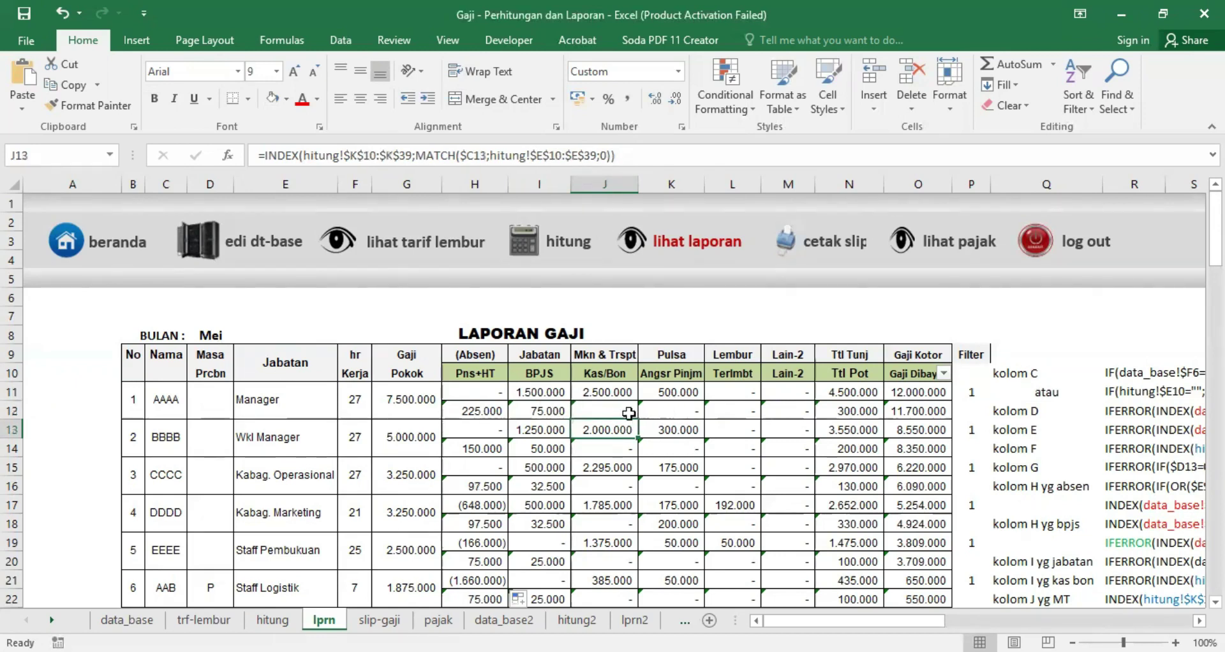
drag(612, 392, 616, 408)
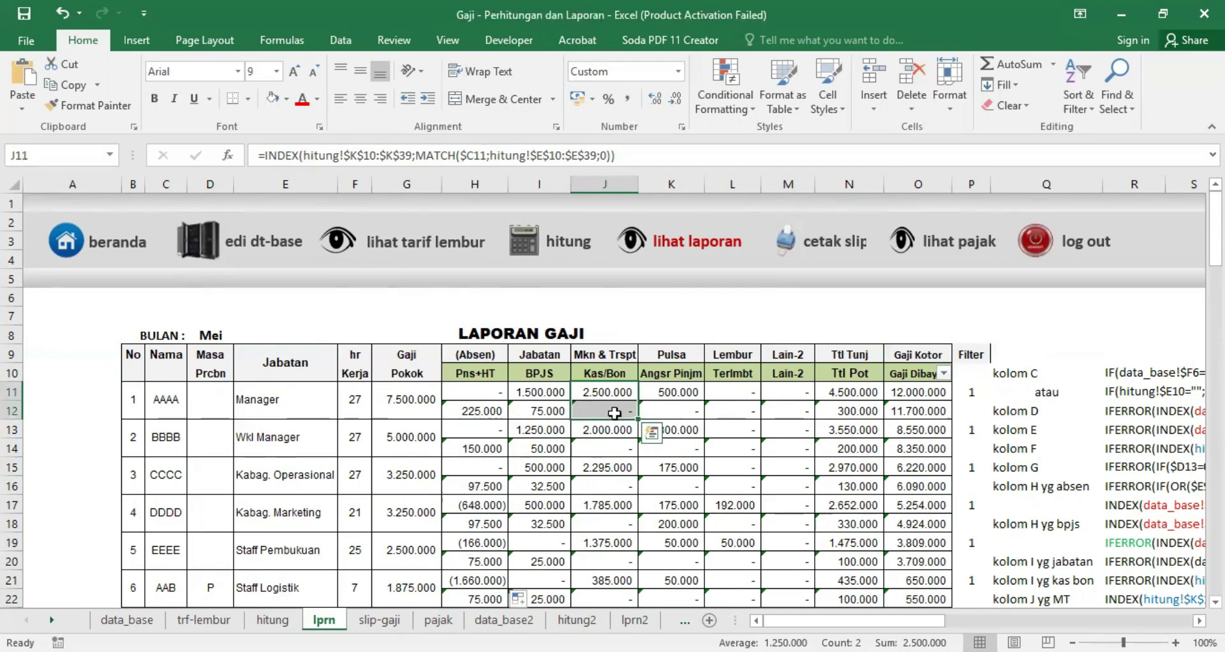
click(672, 412)
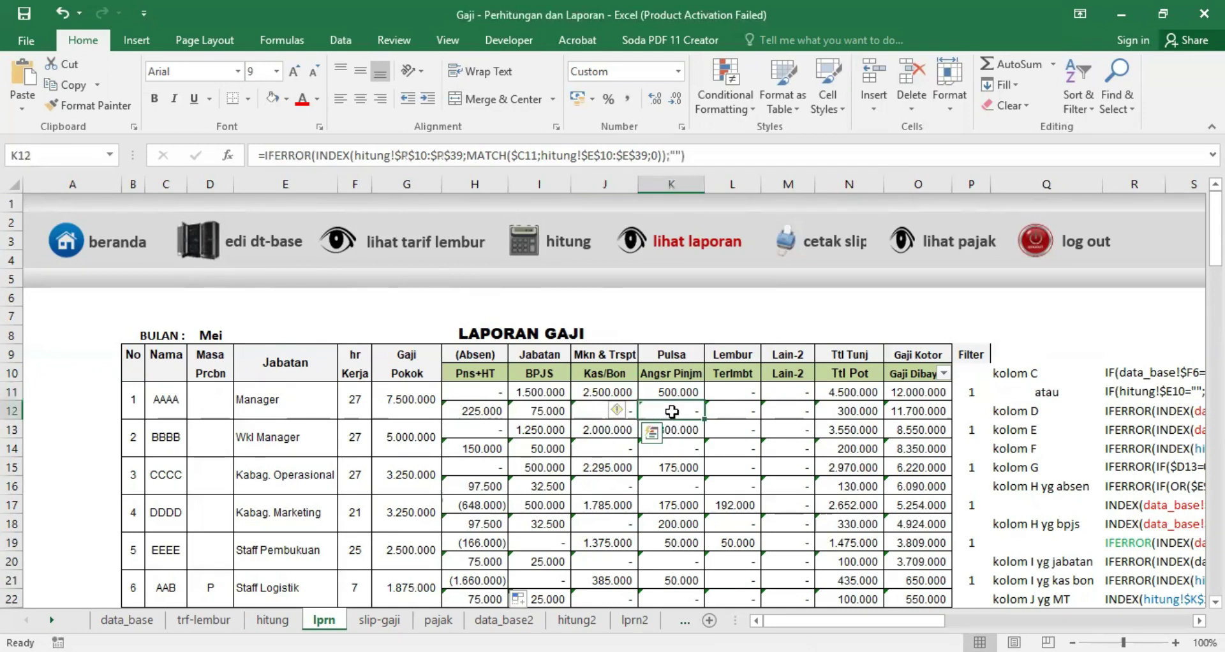
click(593, 408)
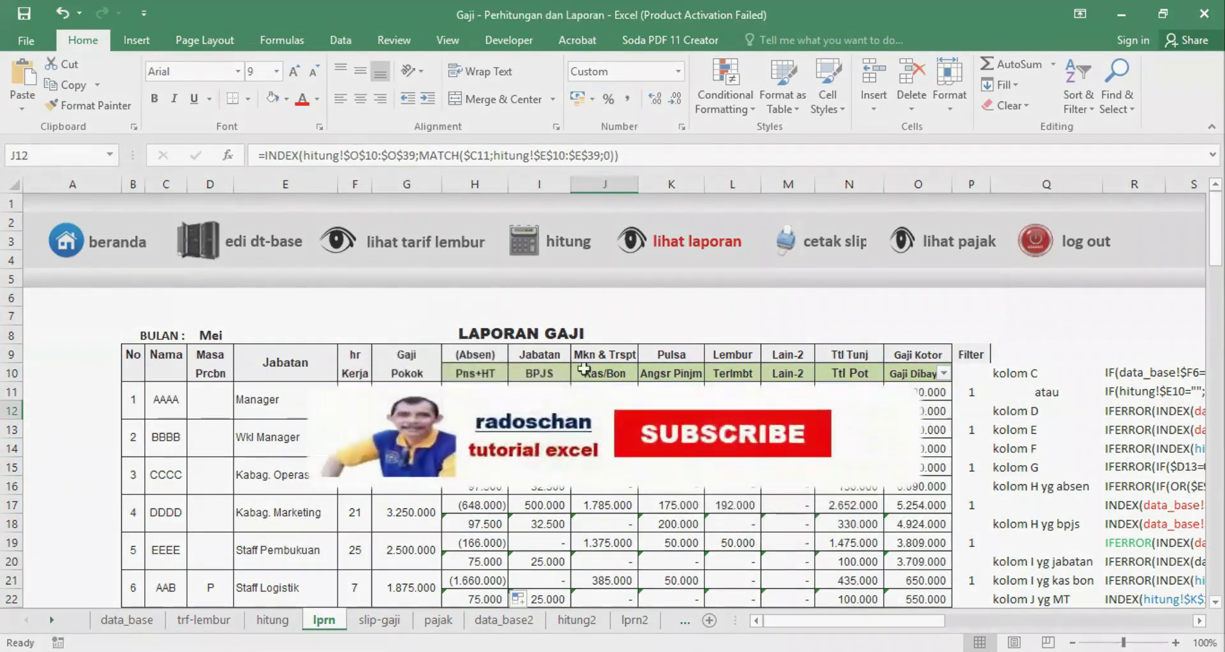
key(Right)
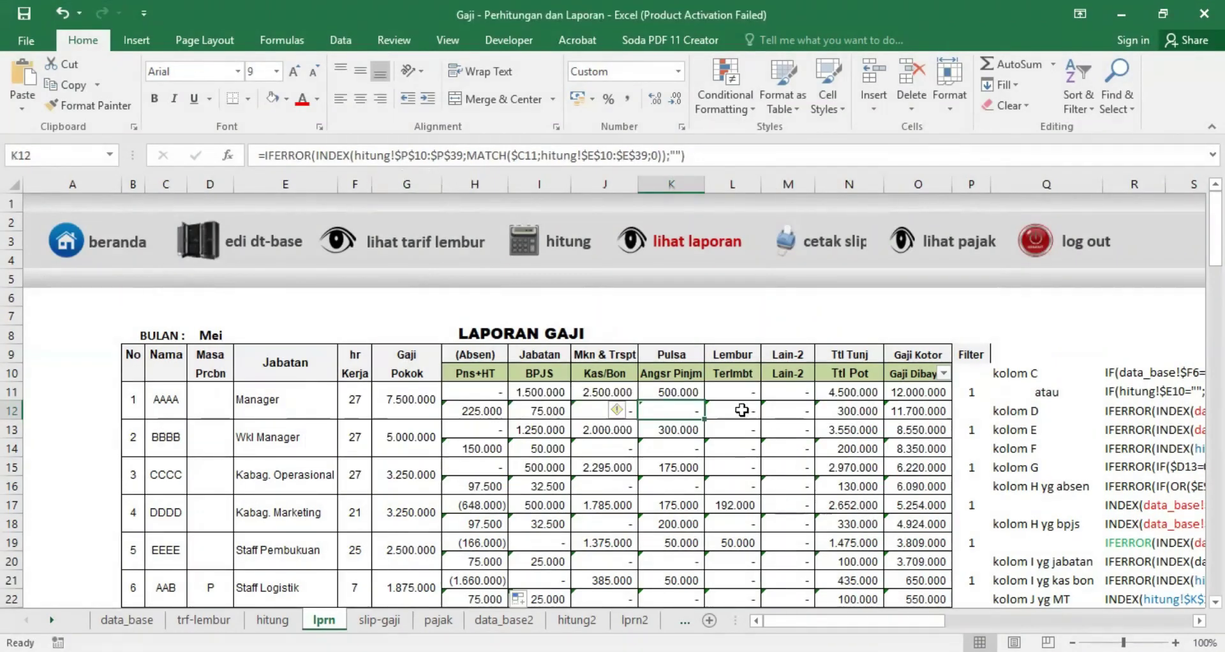
click(741, 414)
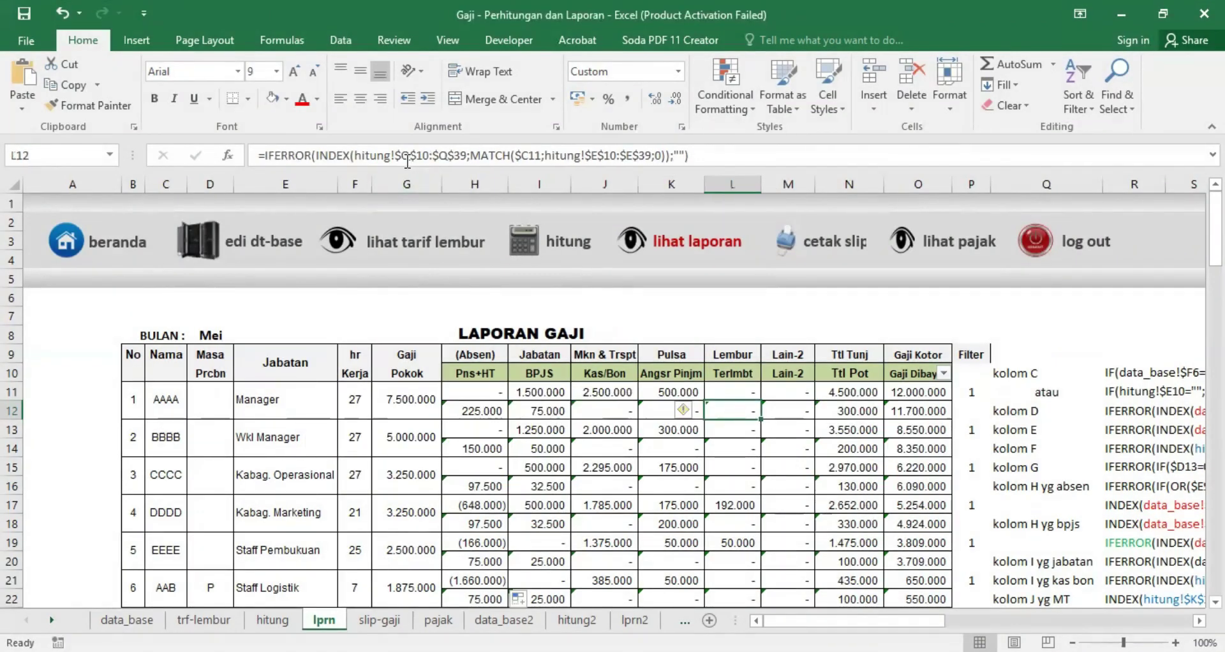
click(792, 408)
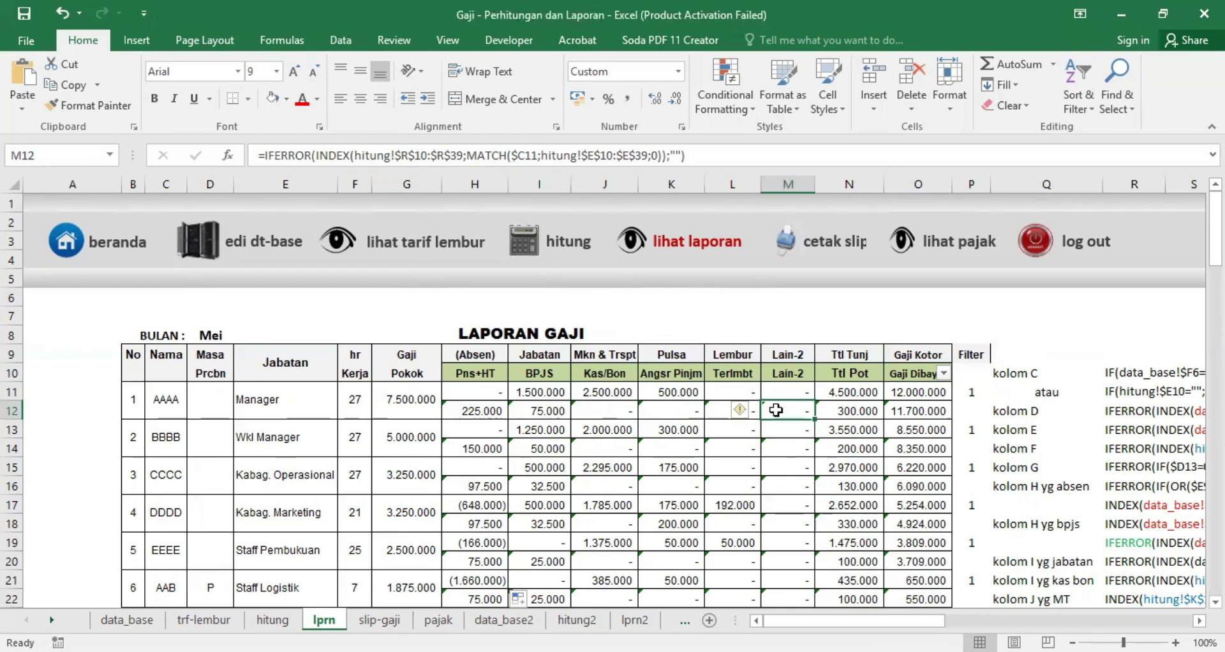
click(849, 403)
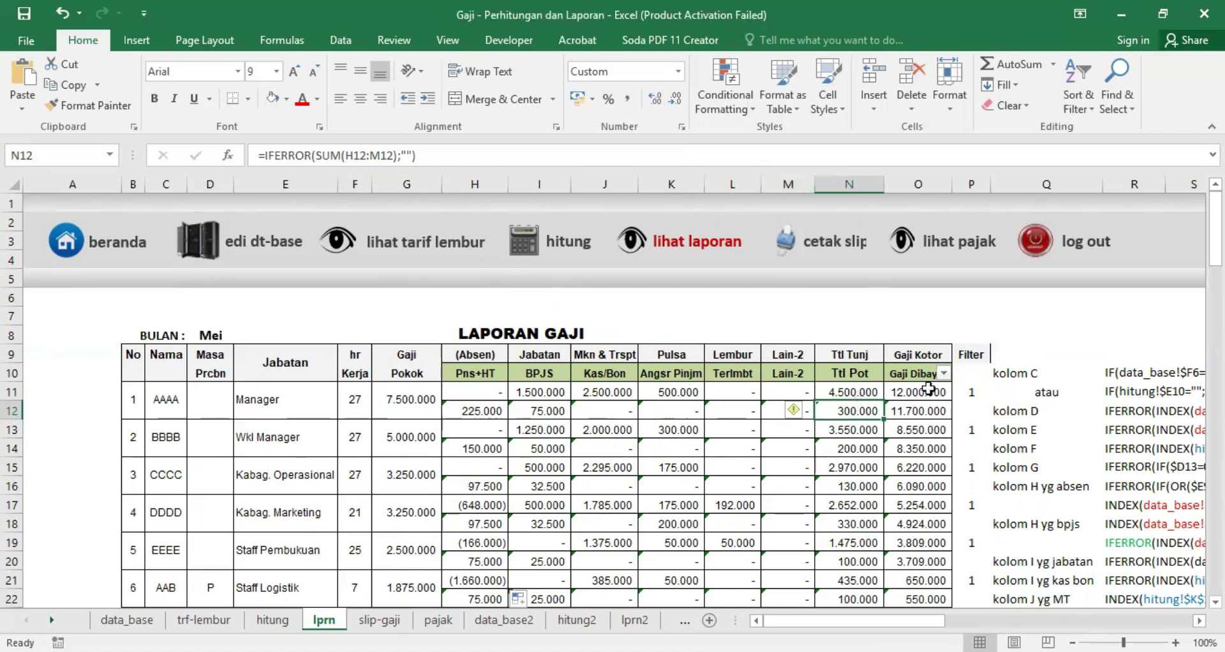
click(921, 412)
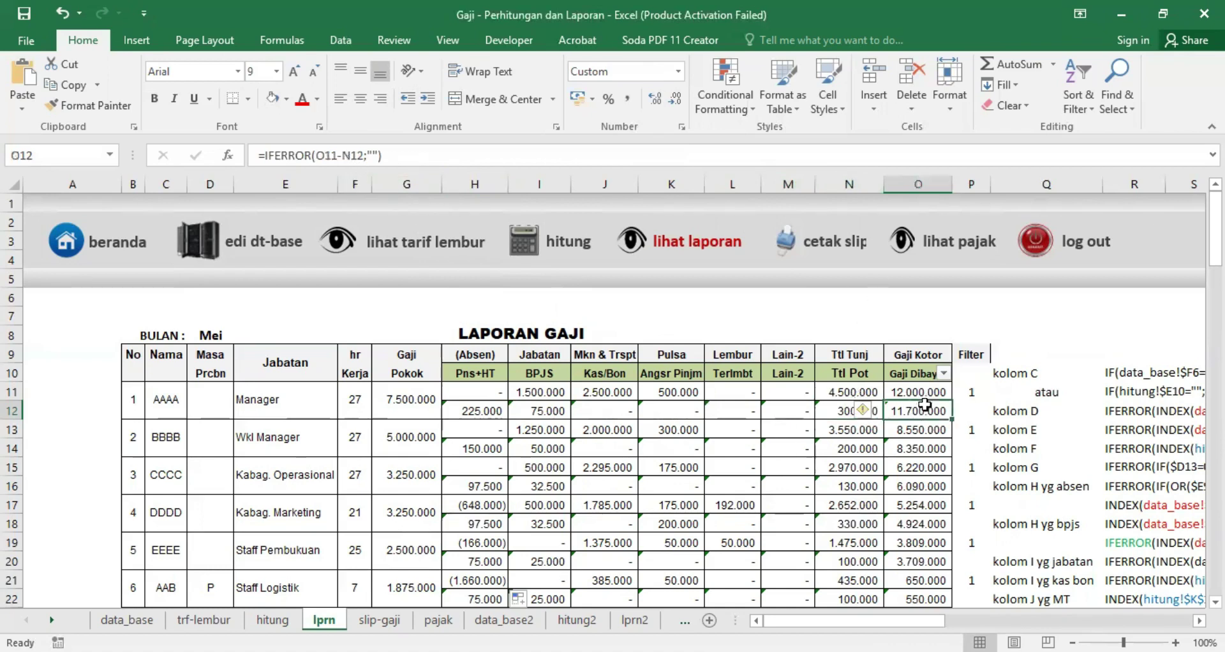
click(917, 392)
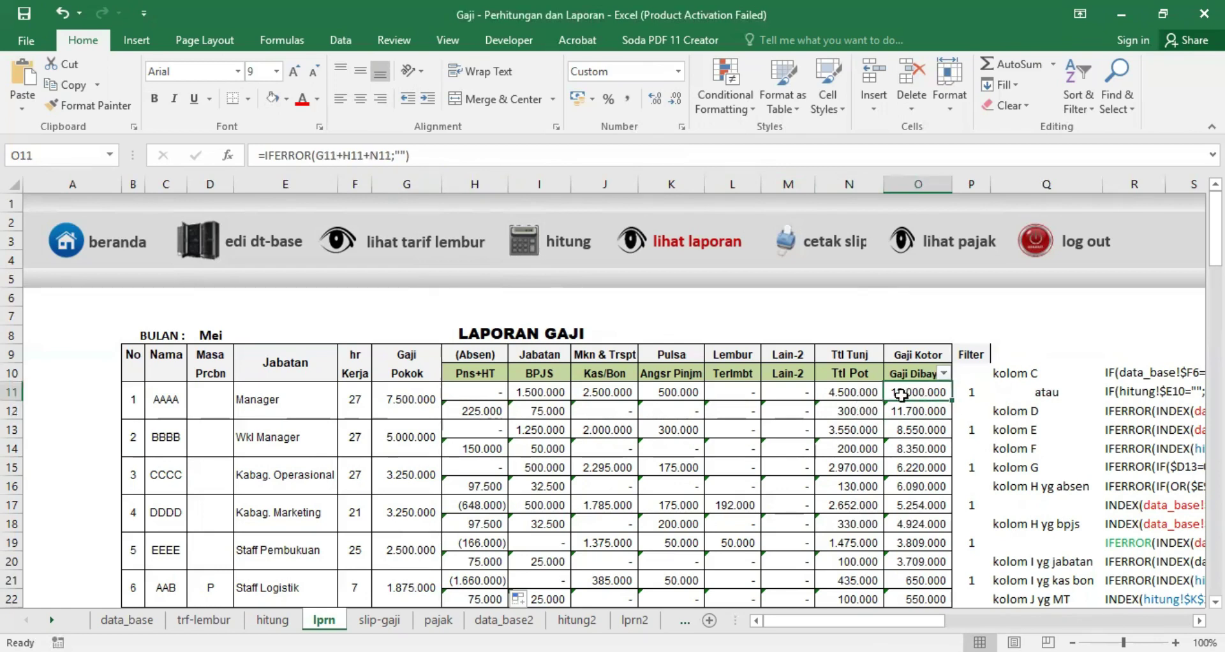
click(851, 410)
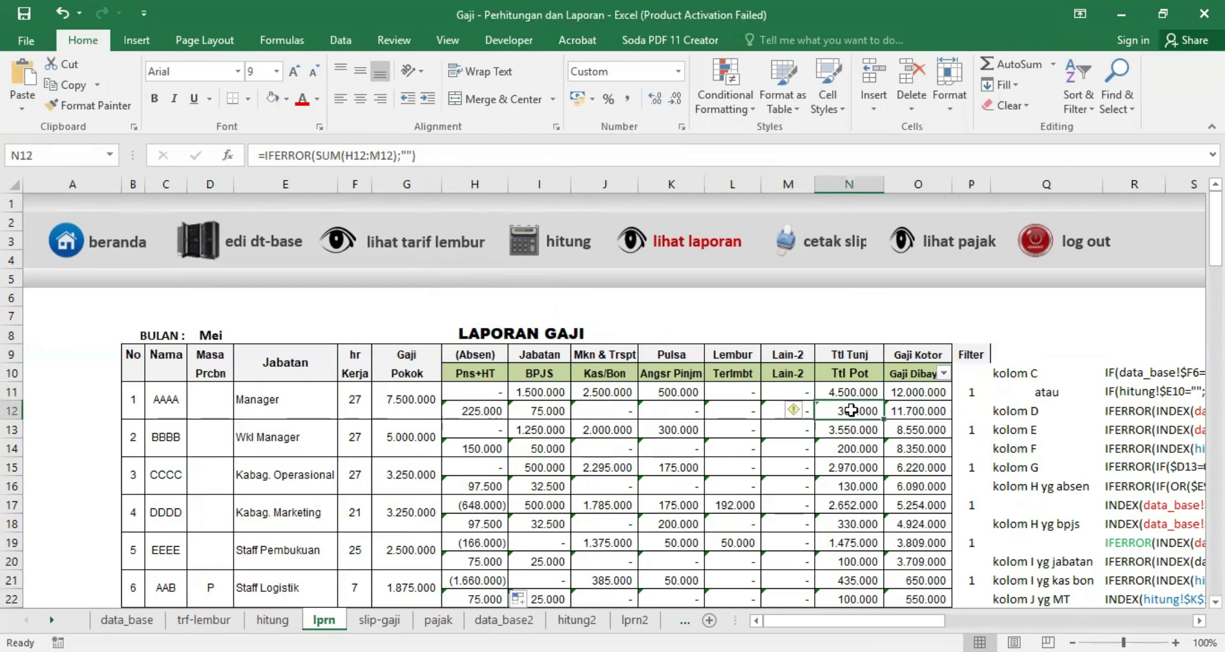
click(917, 413)
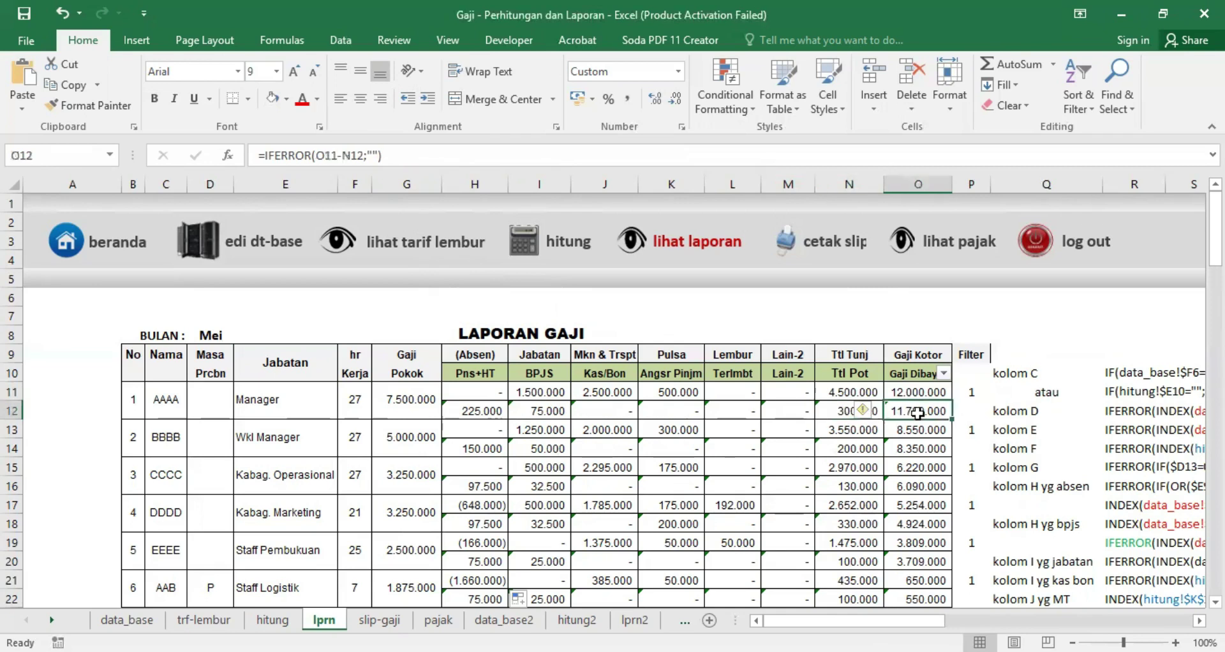
drag(835, 393, 921, 406)
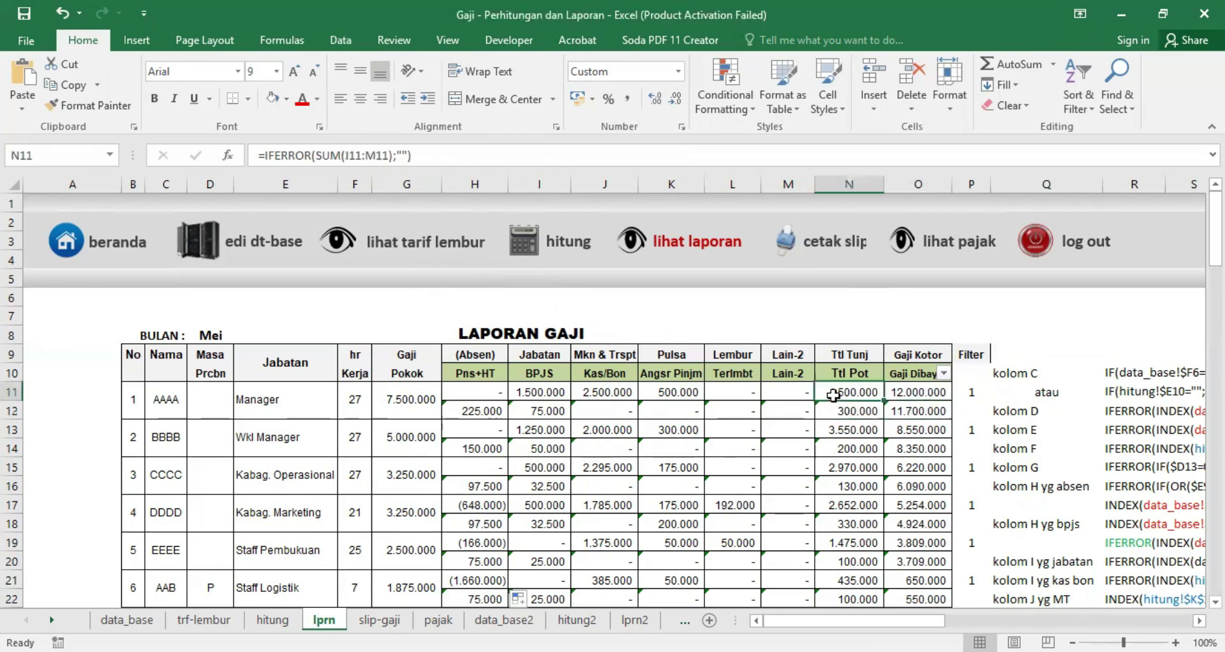
drag(855, 390, 911, 408)
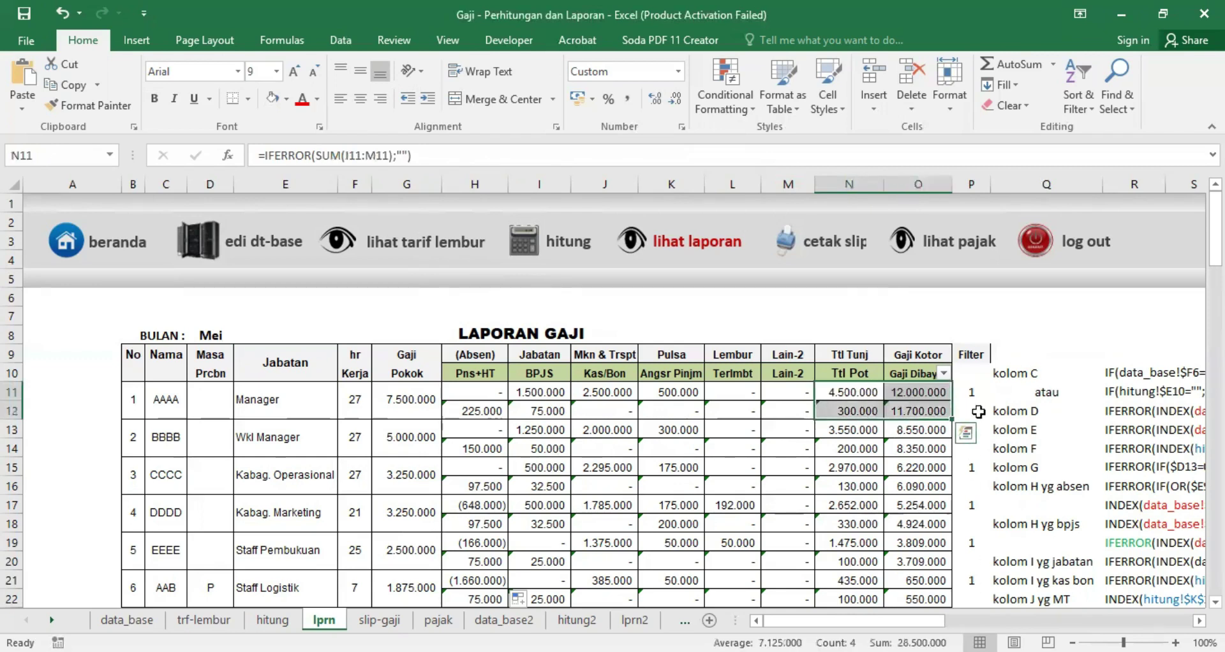
scroll(957, 459, down, 2)
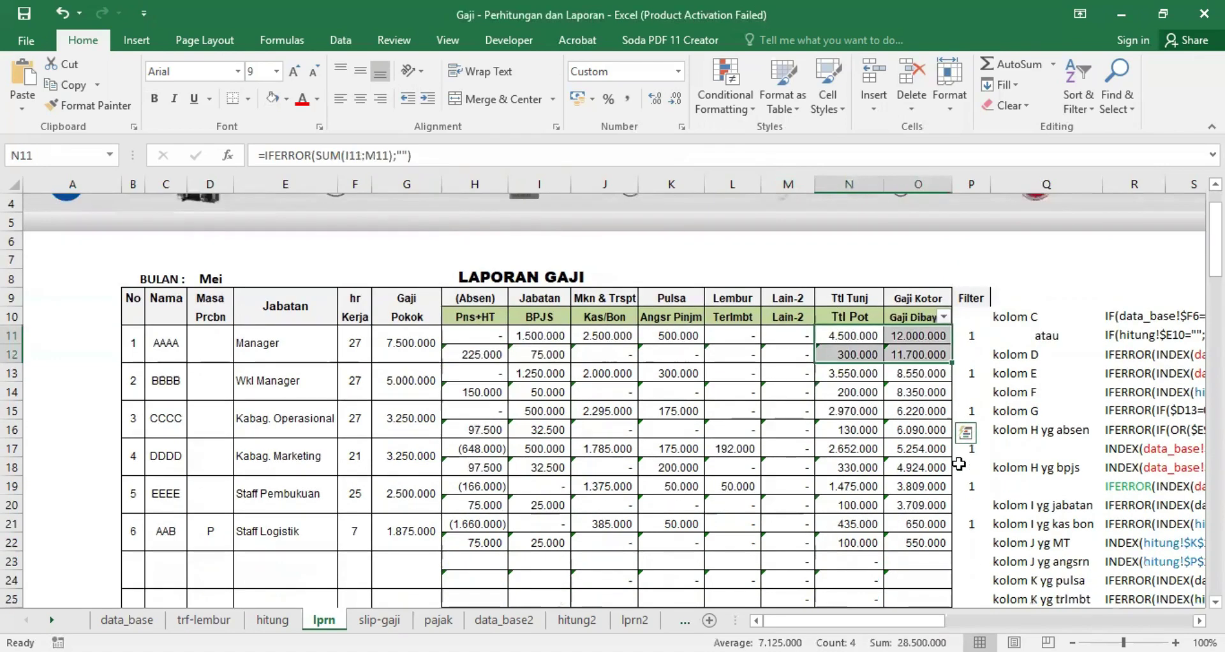
scroll(894, 512, down, 2)
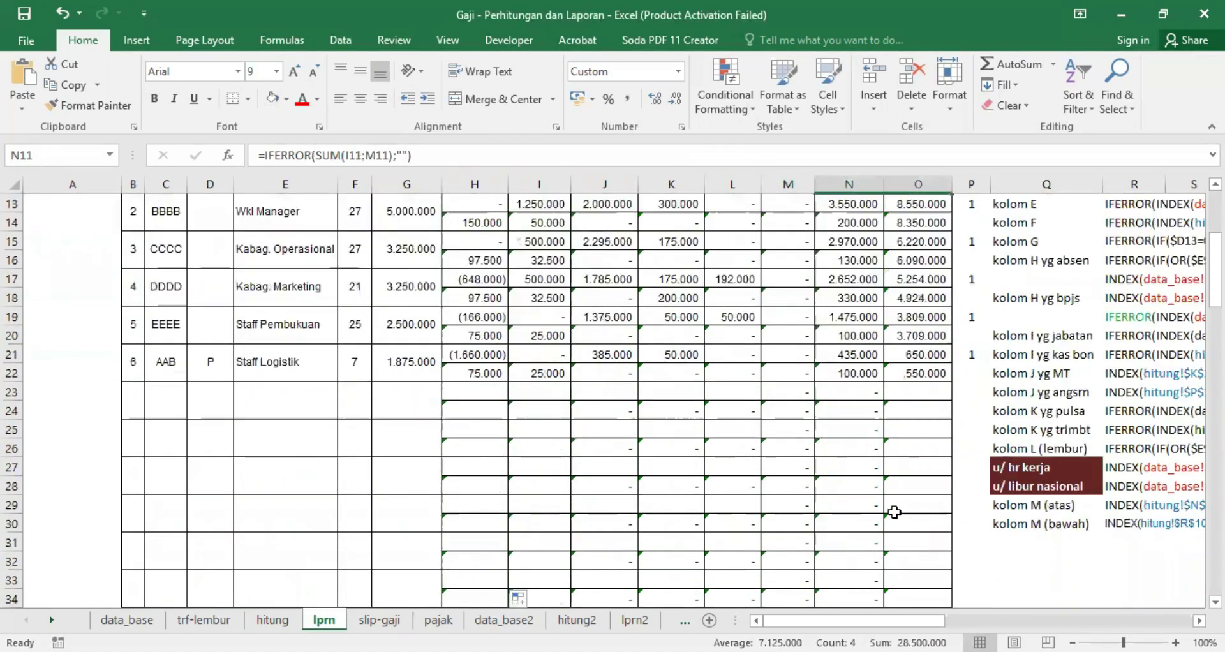
scroll(894, 513, up, 3)
click(738, 430)
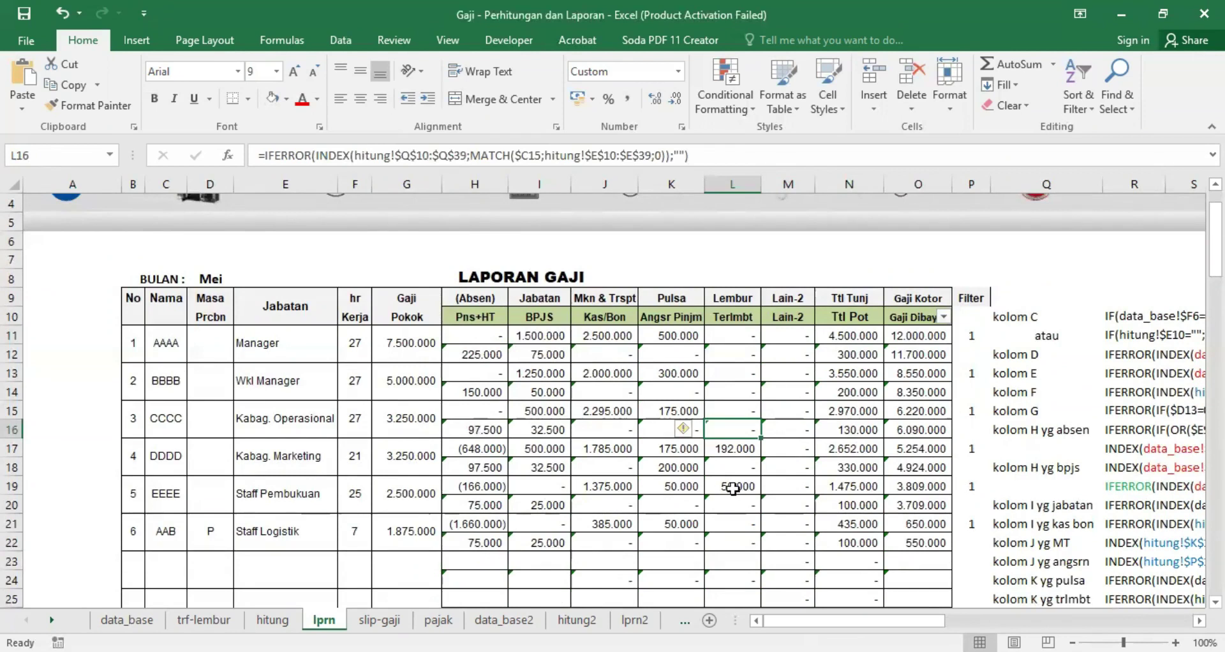
scroll(738, 494, down, 5)
scroll(738, 494, down, 5)
scroll(738, 494, down, 3)
scroll(738, 494, down, 5)
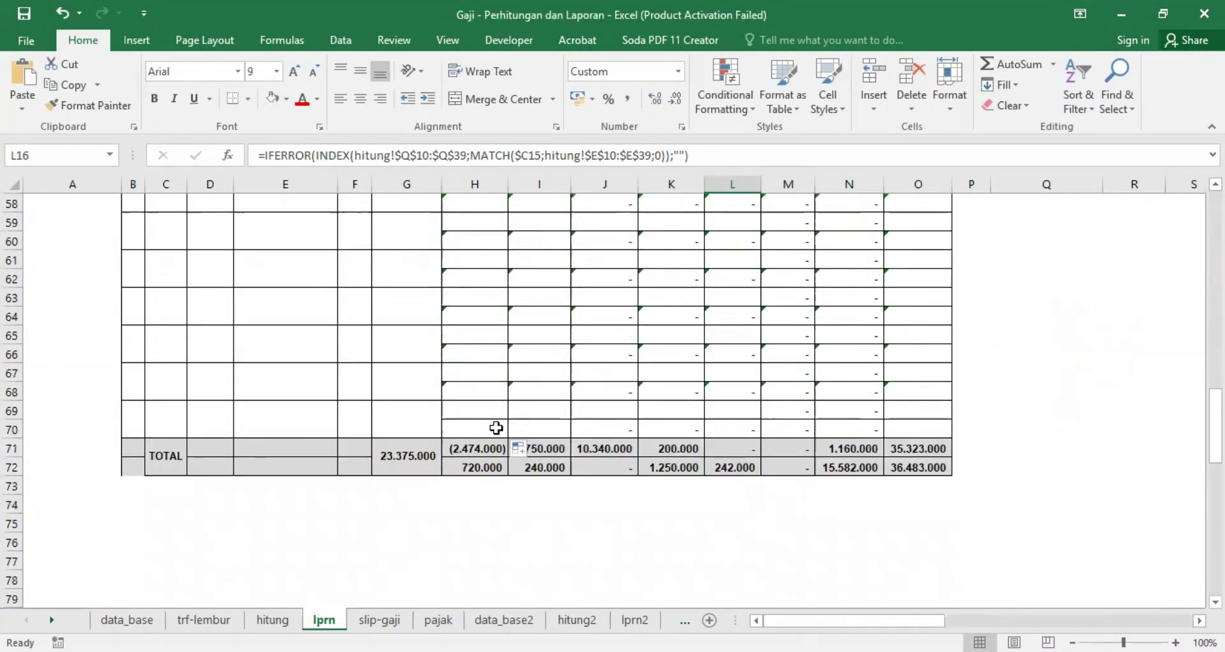
scroll(741, 397, up, 6)
scroll(741, 397, up, 6)
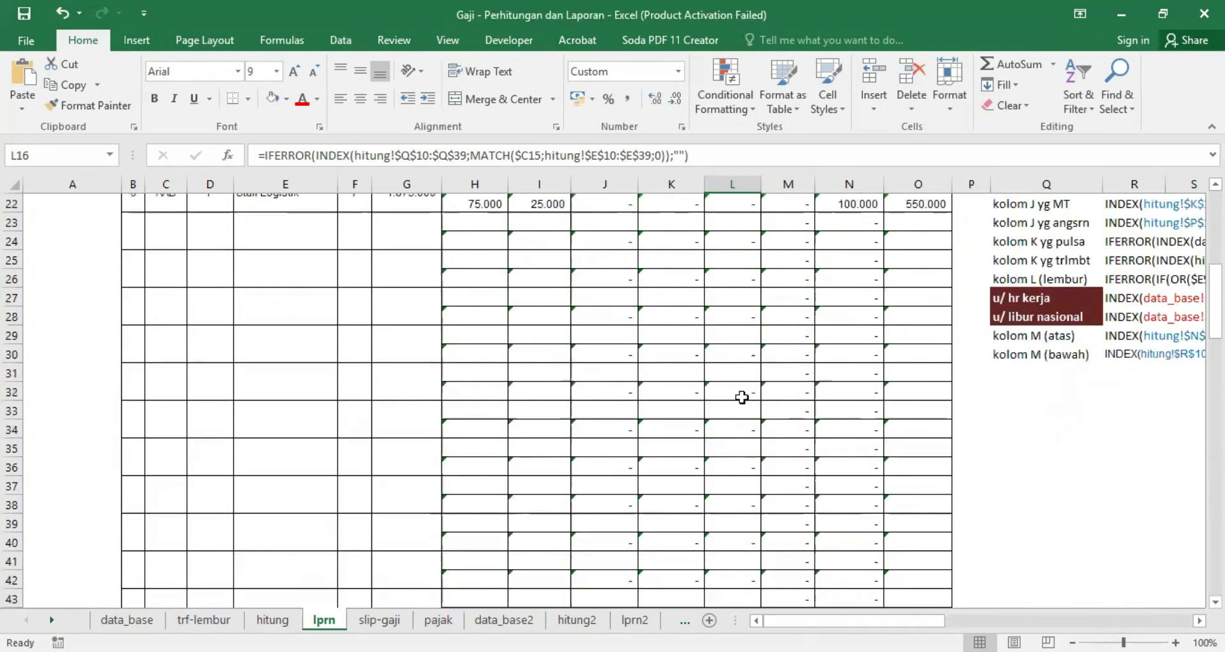
scroll(741, 397, up, 5)
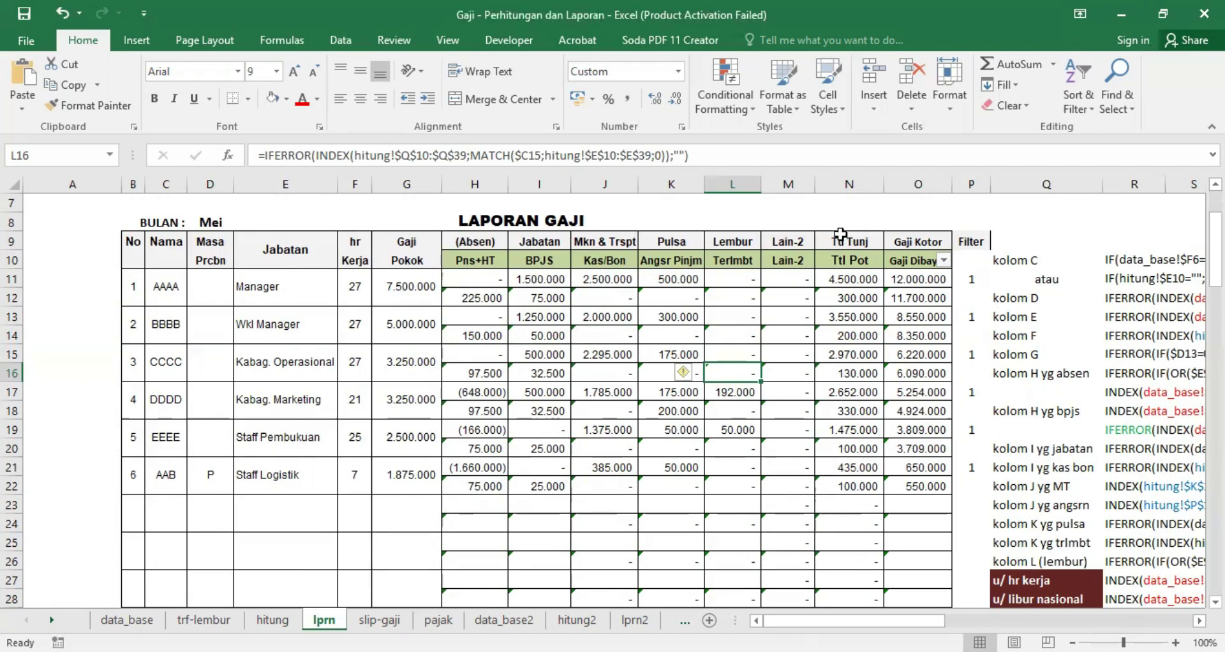
Review the =IF($C11="";0;1) Filter flags in P11–P14, then open the Gaji Dibayar filter list
click(973, 279)
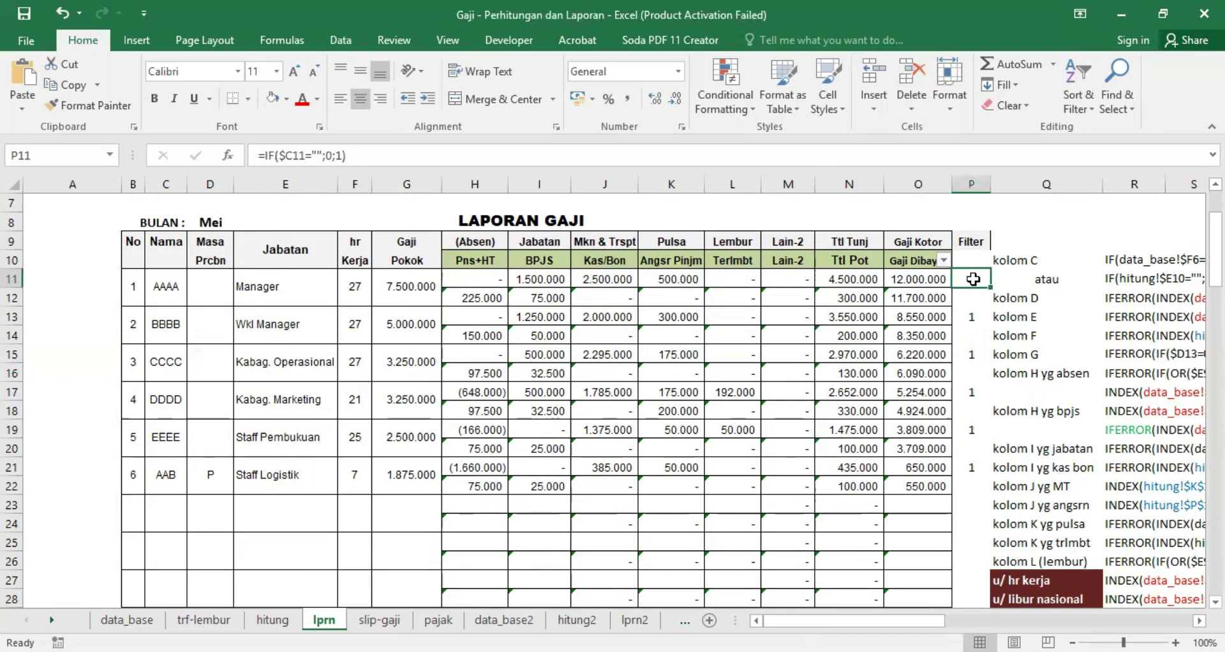
click(968, 297)
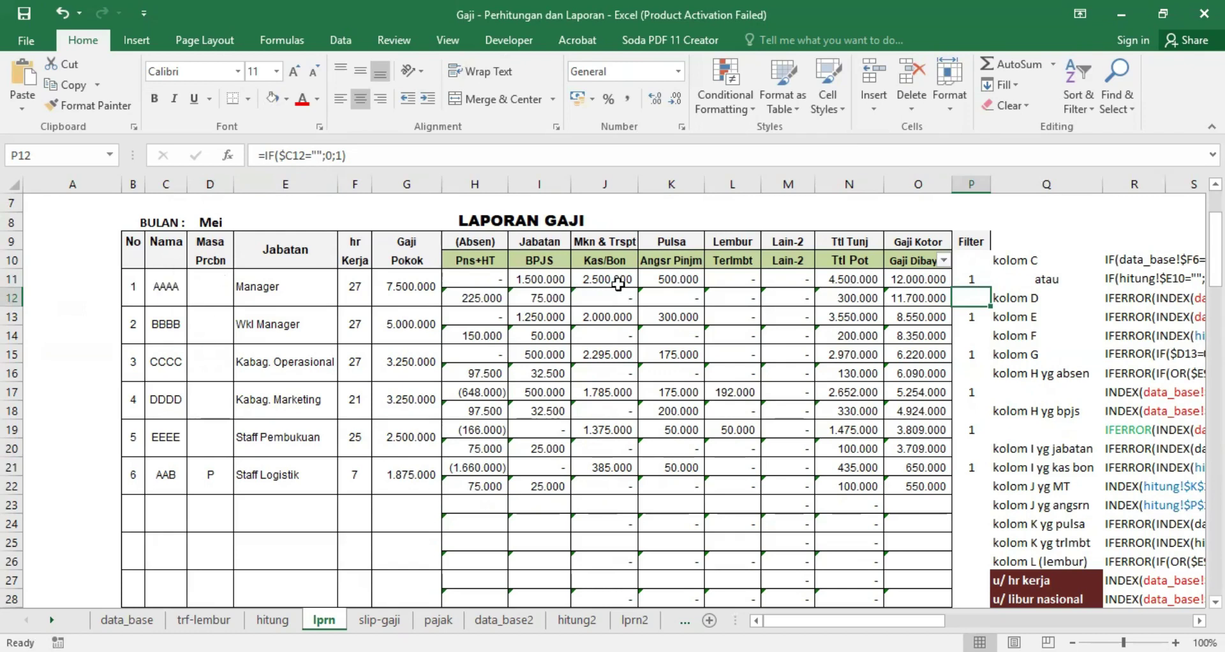
click(971, 279)
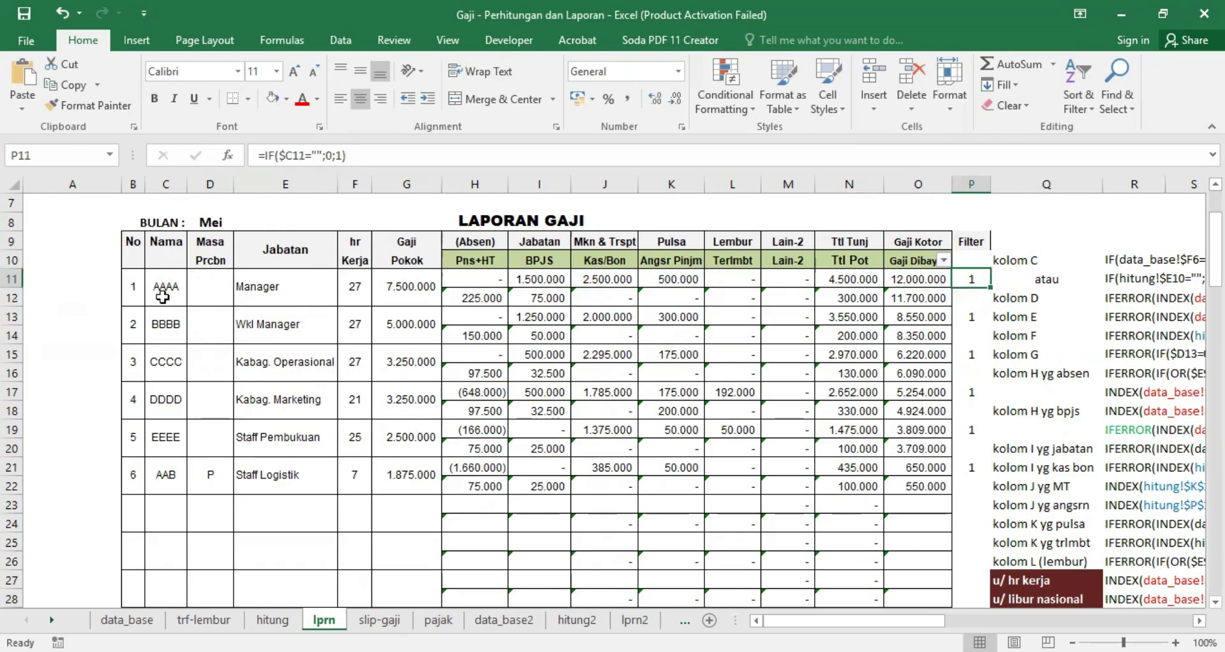
click(967, 295)
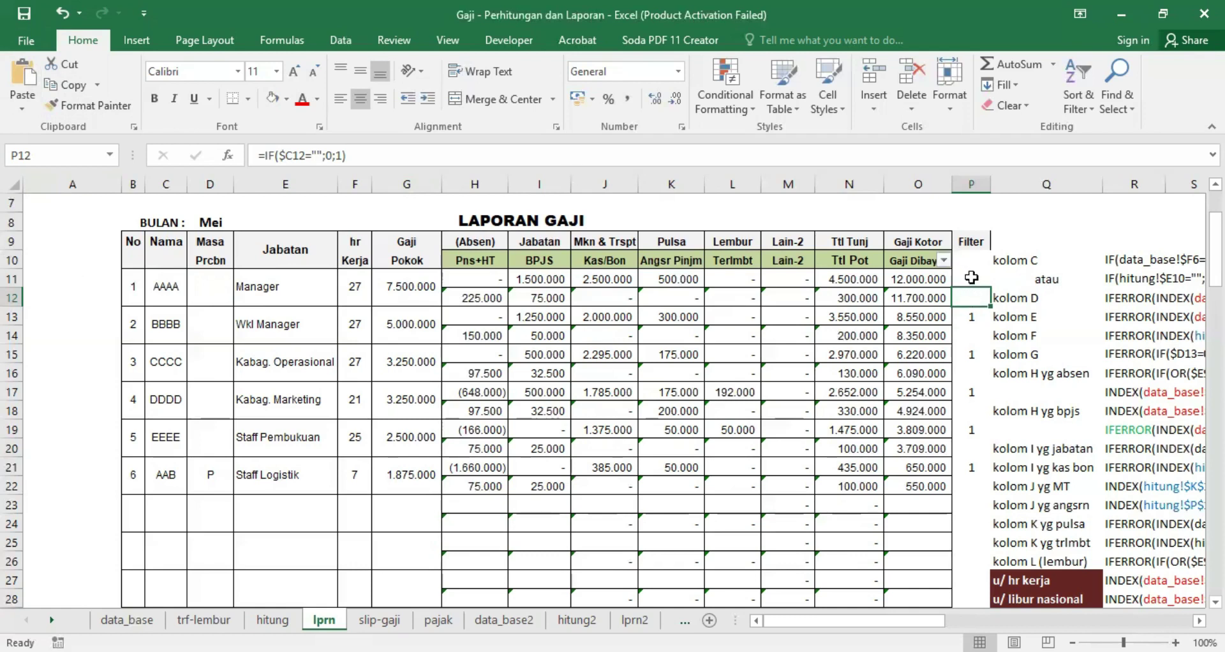
click(969, 279)
click(975, 301)
click(976, 313)
click(976, 333)
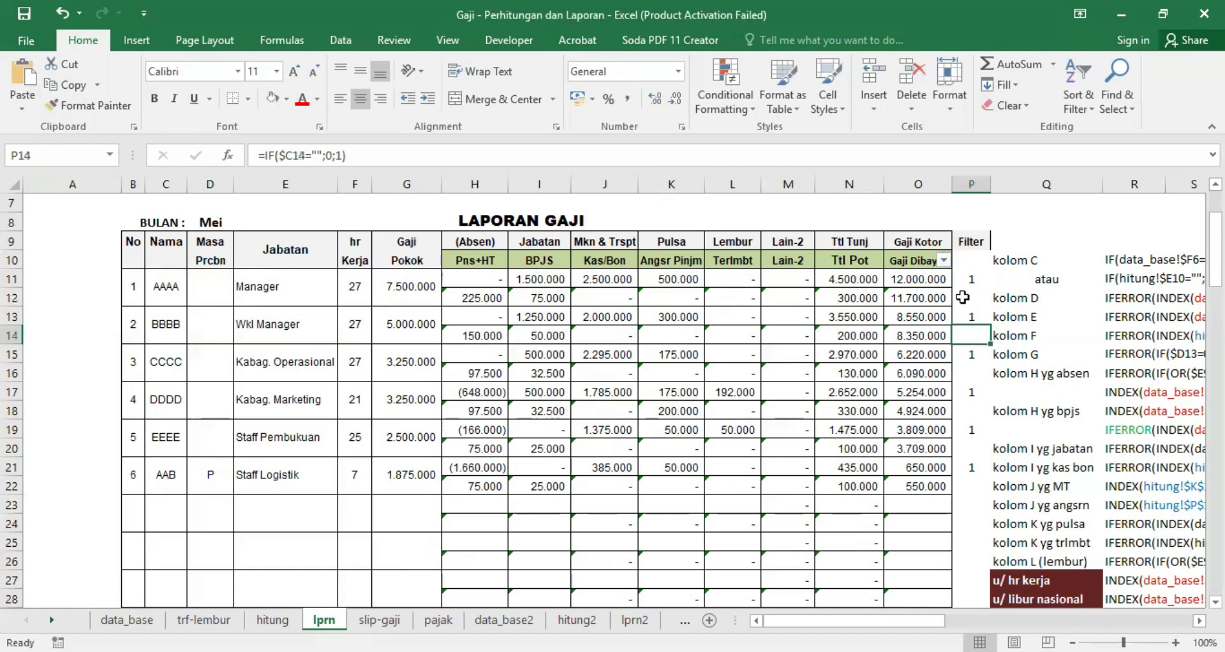
click(964, 295)
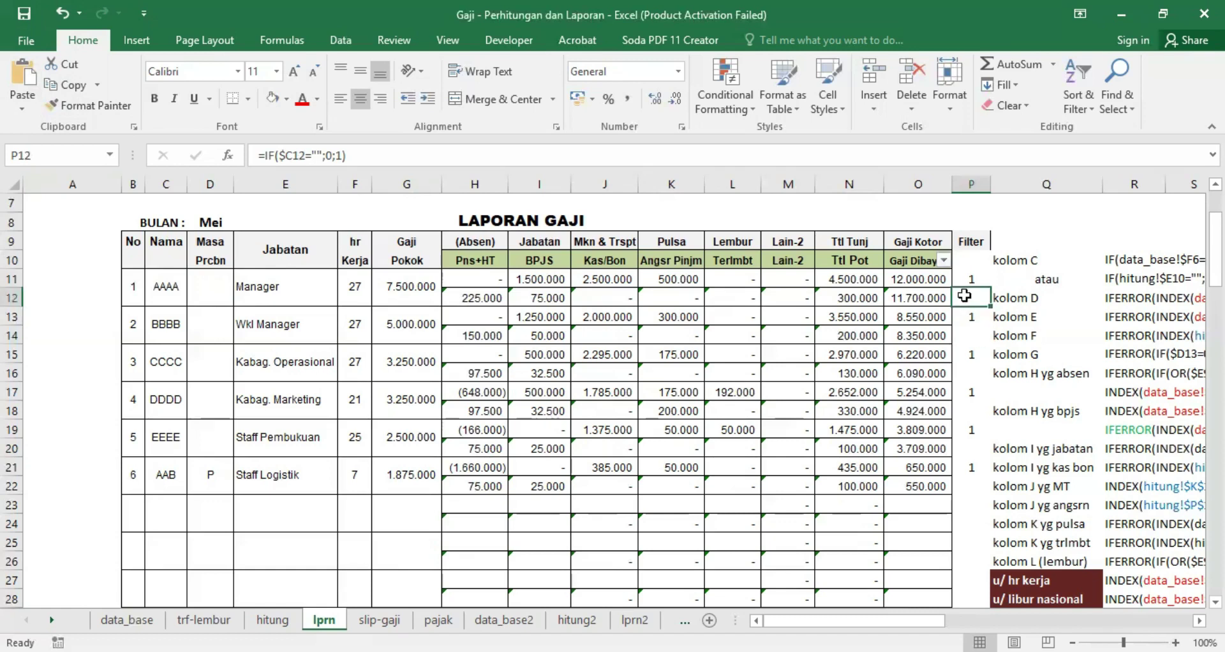
click(943, 260)
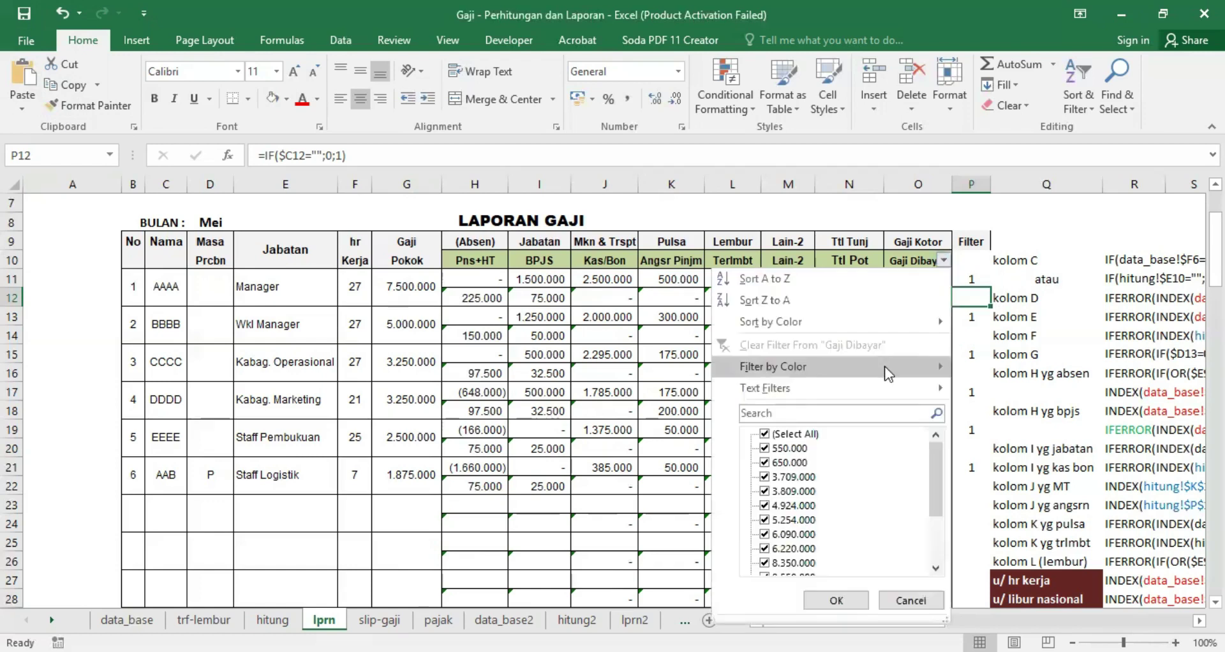
Close the Gaji Dibayar dropdown and turn AutoFilter off with Sort & Filter > Filter
click(1083, 67)
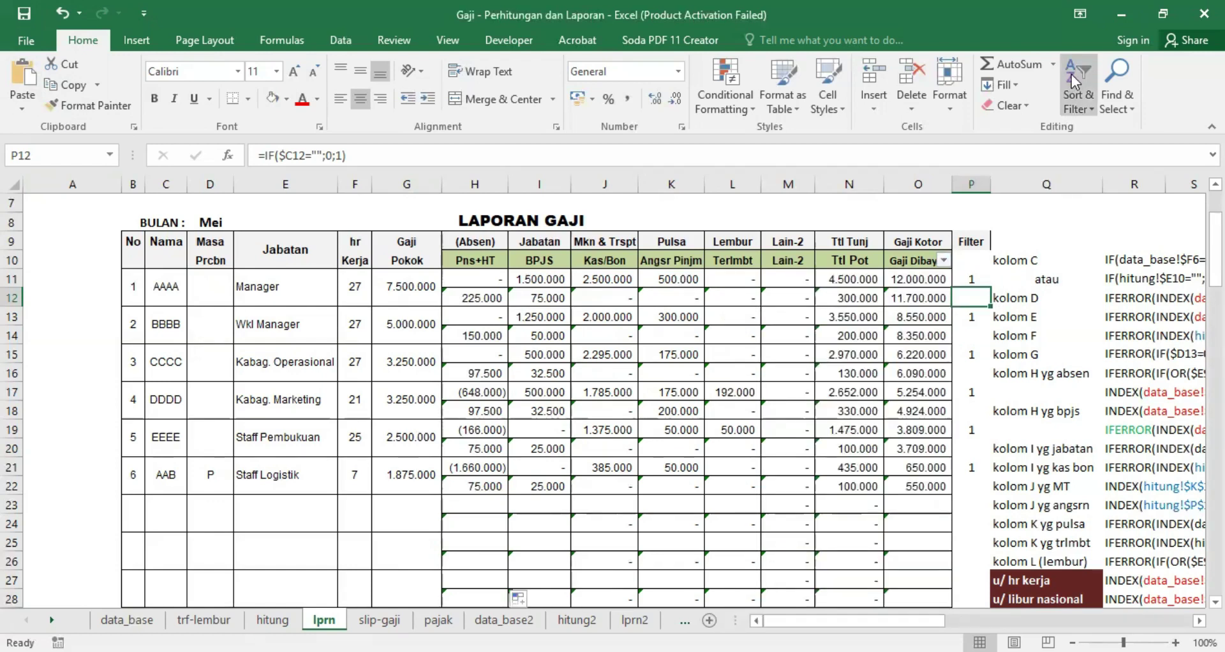
click(1078, 96)
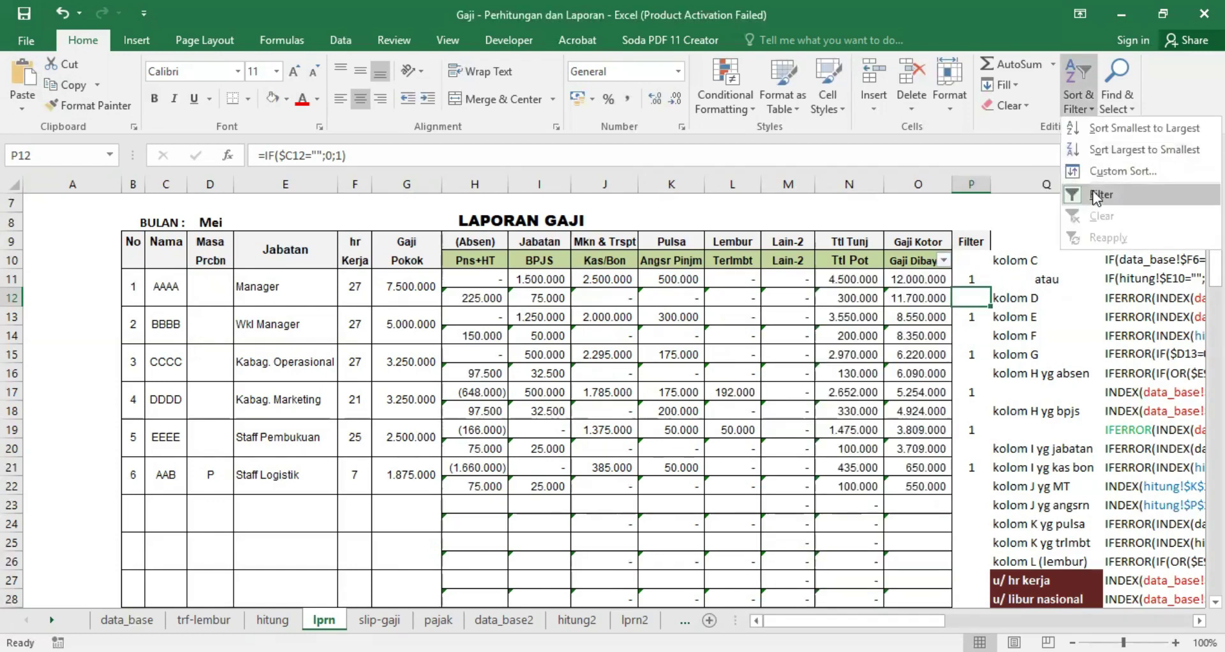
click(1096, 194)
click(1088, 220)
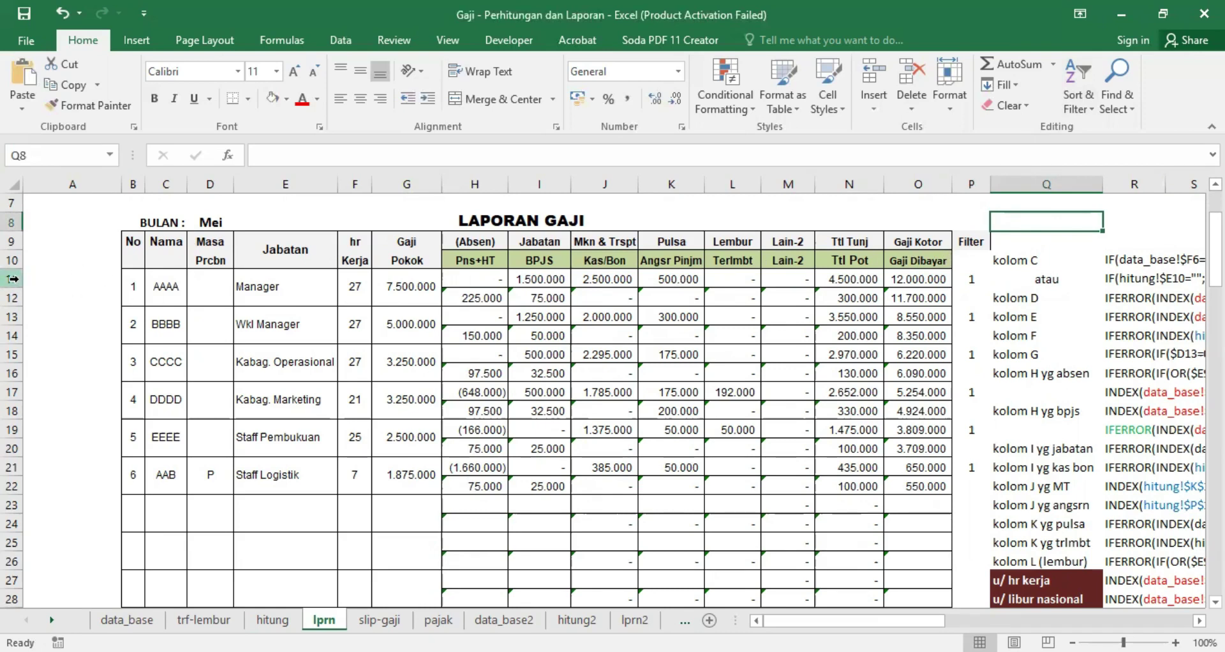
click(549, 260)
click(613, 260)
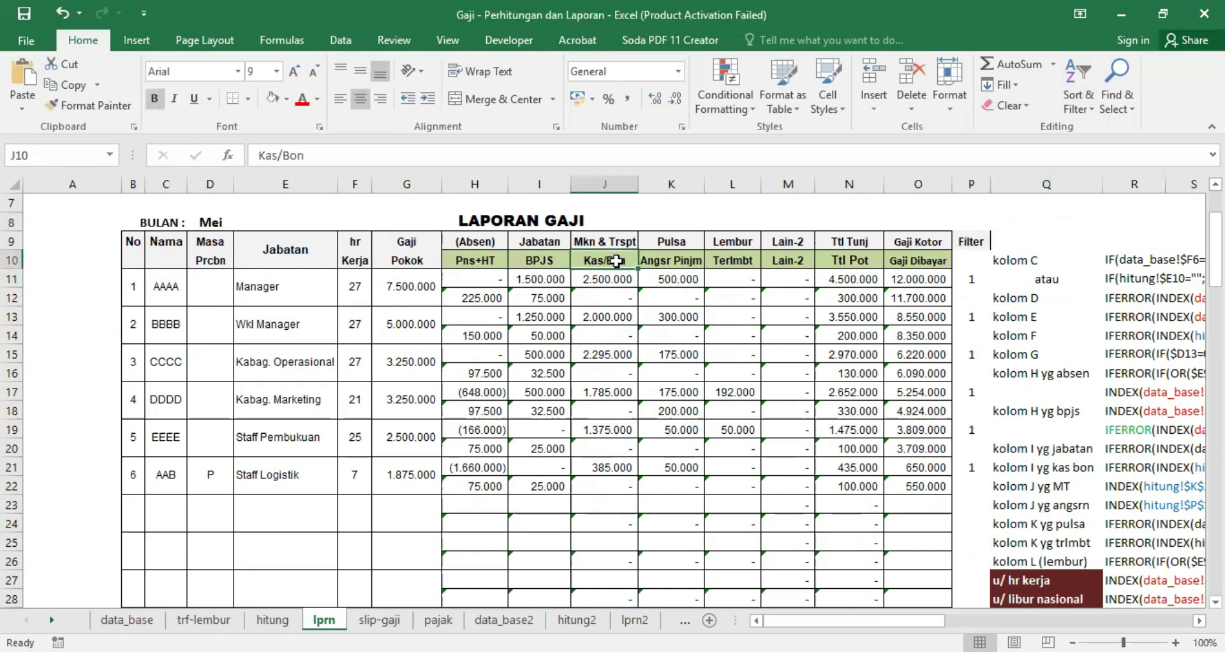
click(874, 256)
click(932, 256)
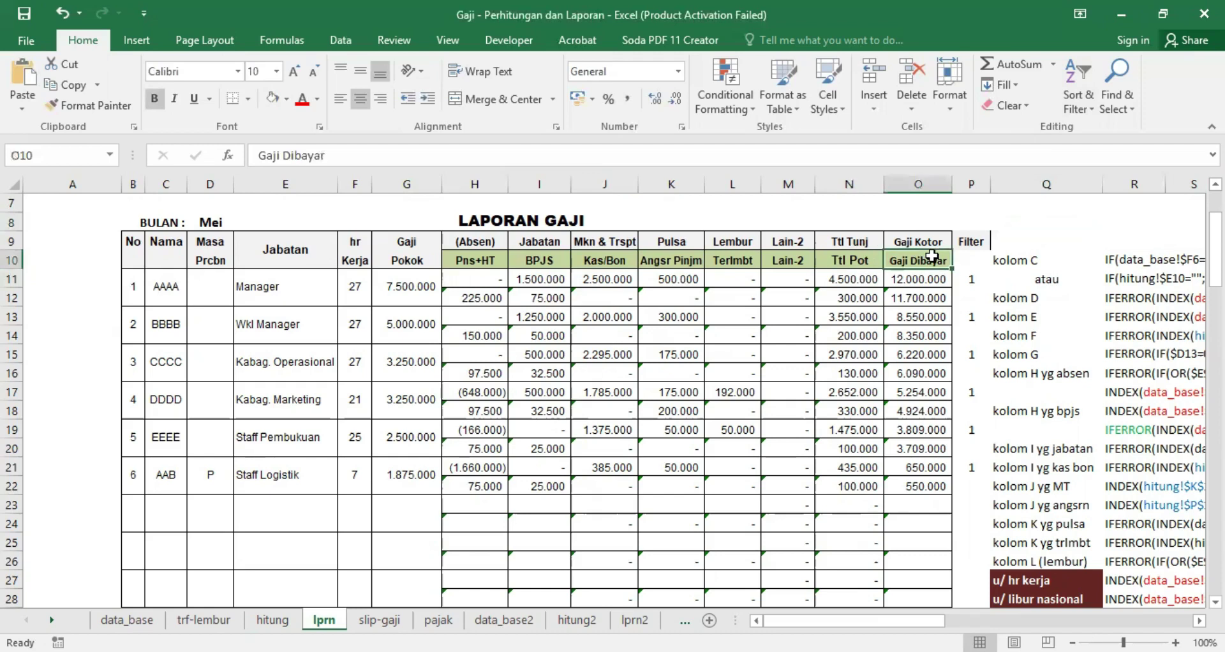
click(161, 262)
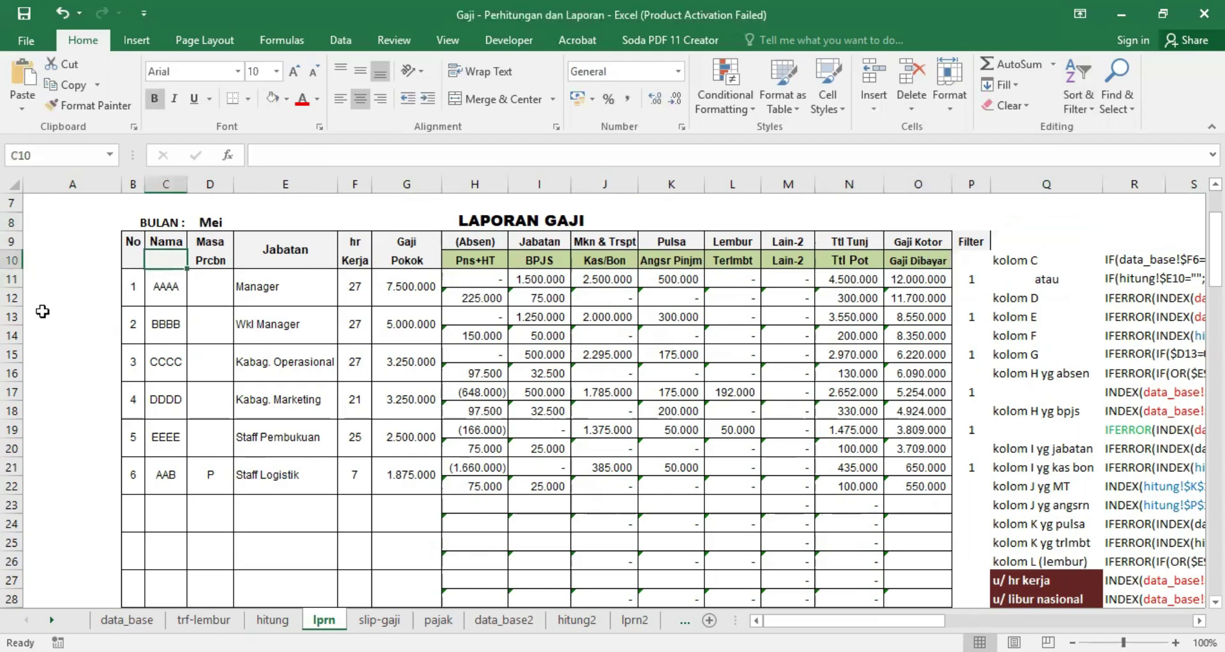
click(15, 297)
click(19, 332)
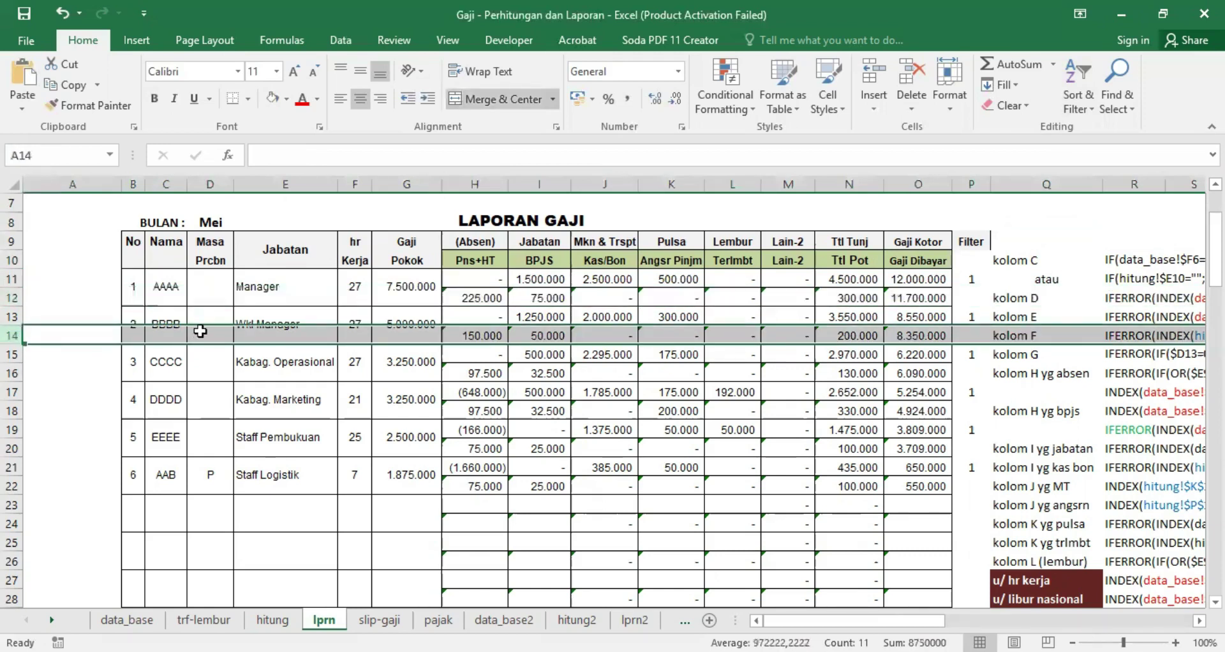
click(1072, 218)
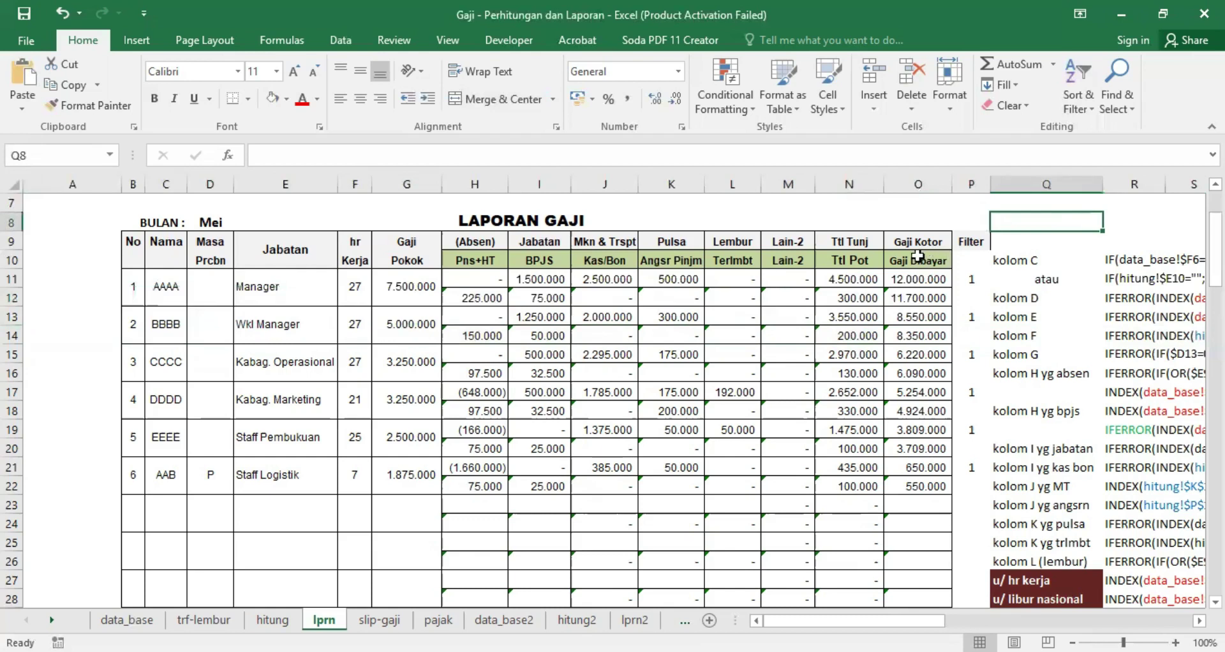
click(917, 256)
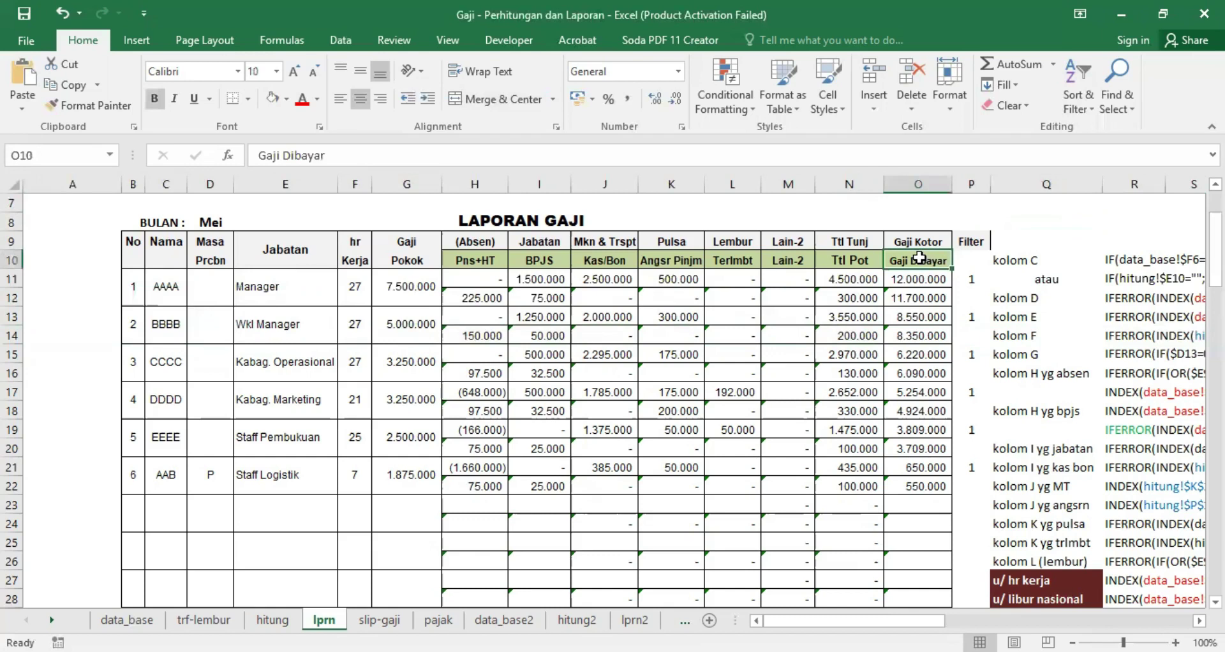
drag(919, 257, 919, 279)
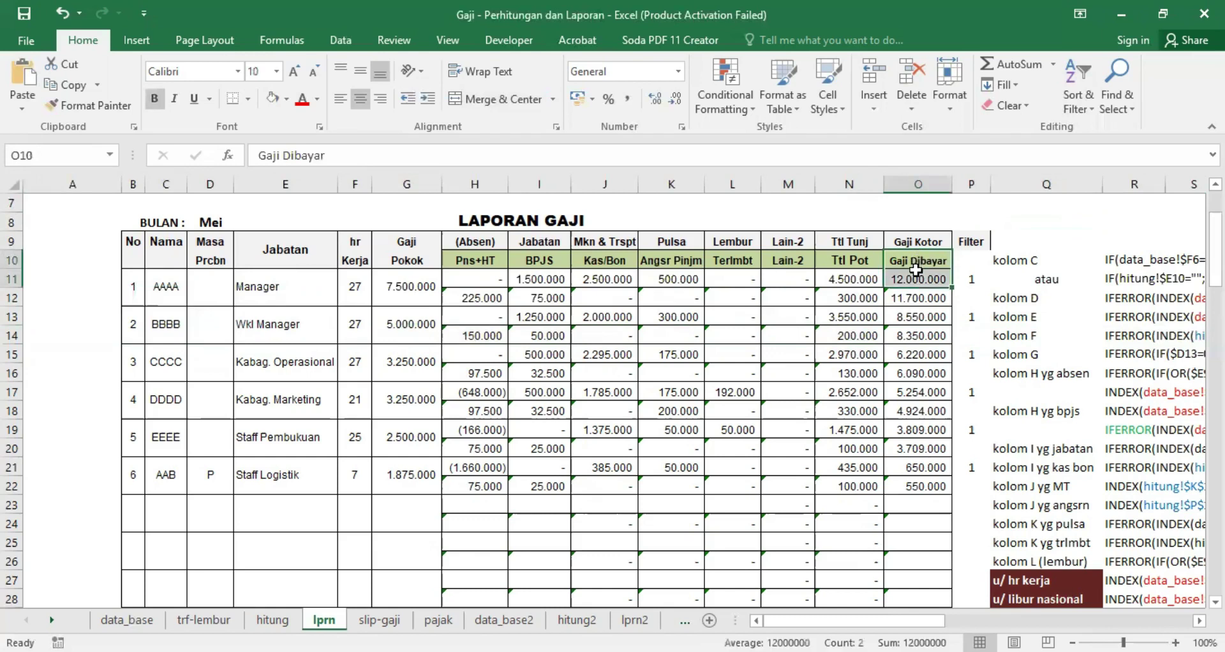
click(1081, 67)
click(1092, 191)
click(971, 267)
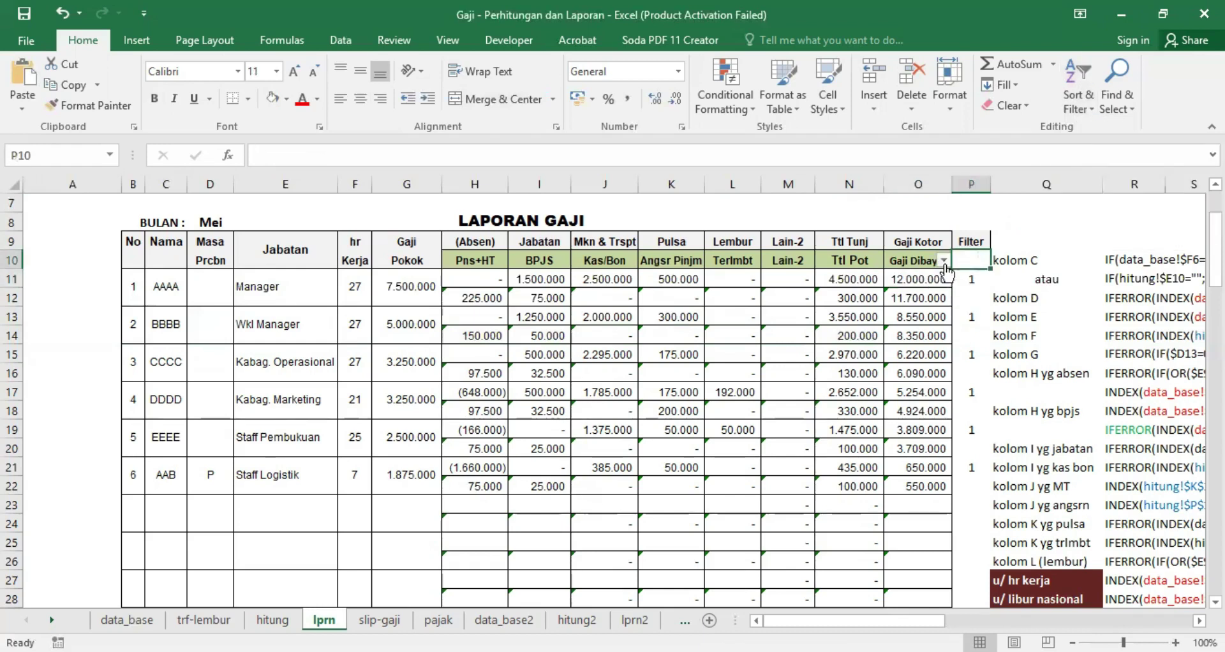
click(1069, 71)
double_click(1099, 194)
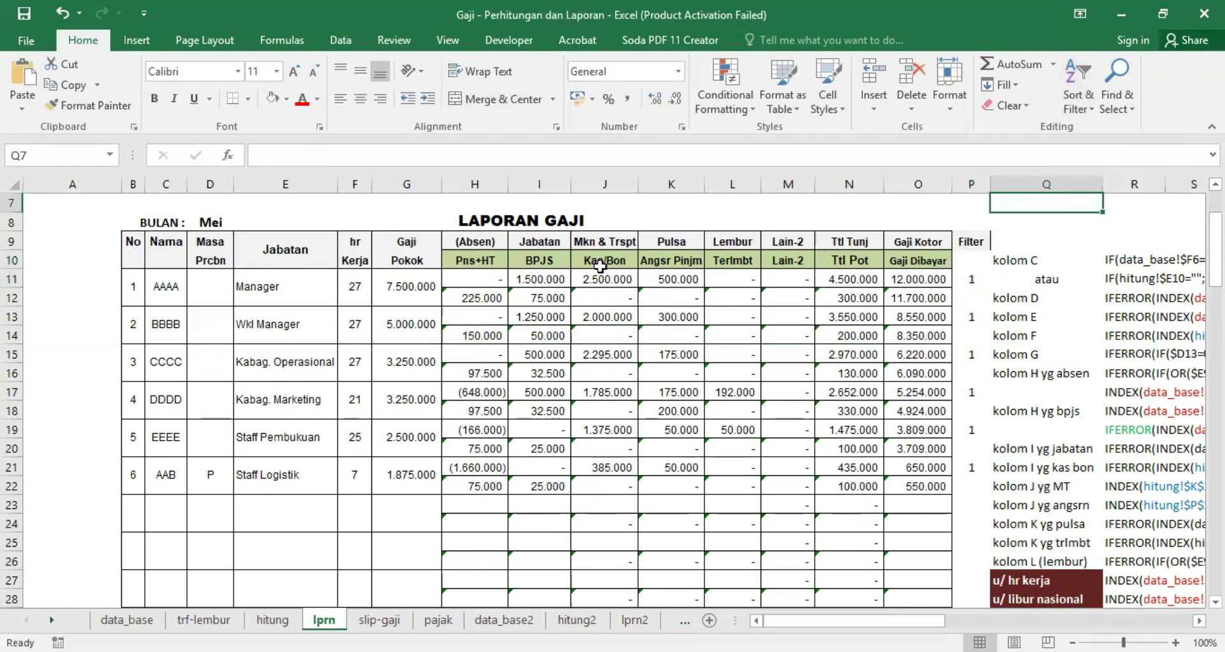
drag(465, 261, 903, 262)
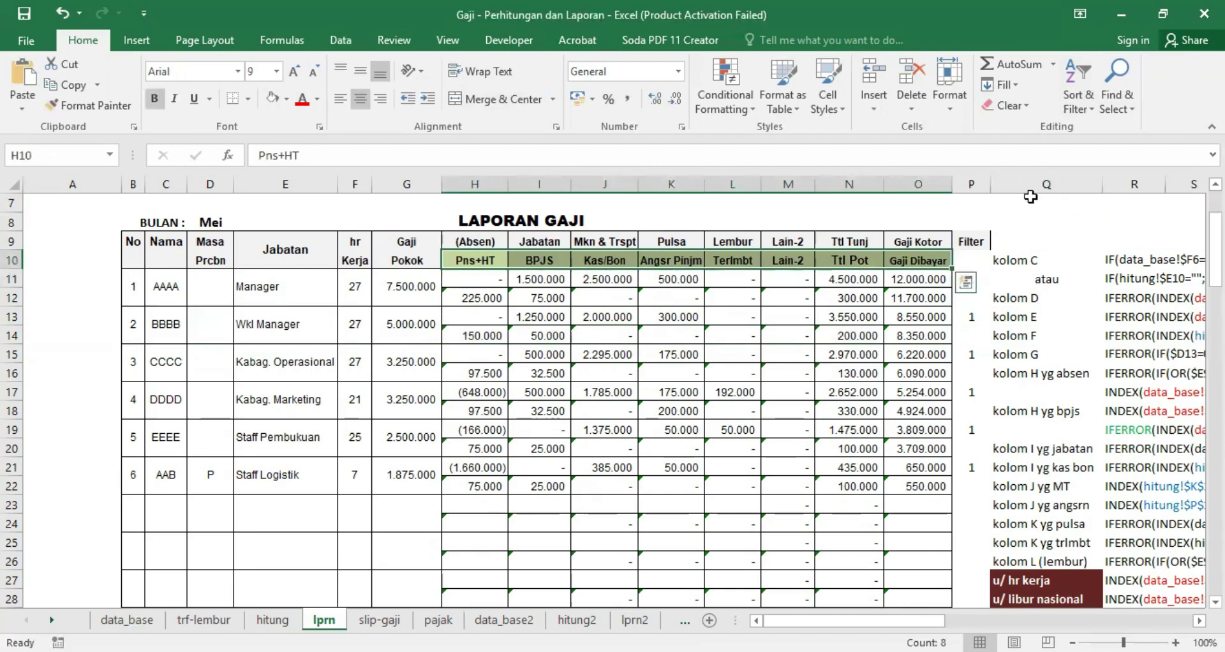
Turn filtering on across the row-10 headings, then remove it again
click(1077, 67)
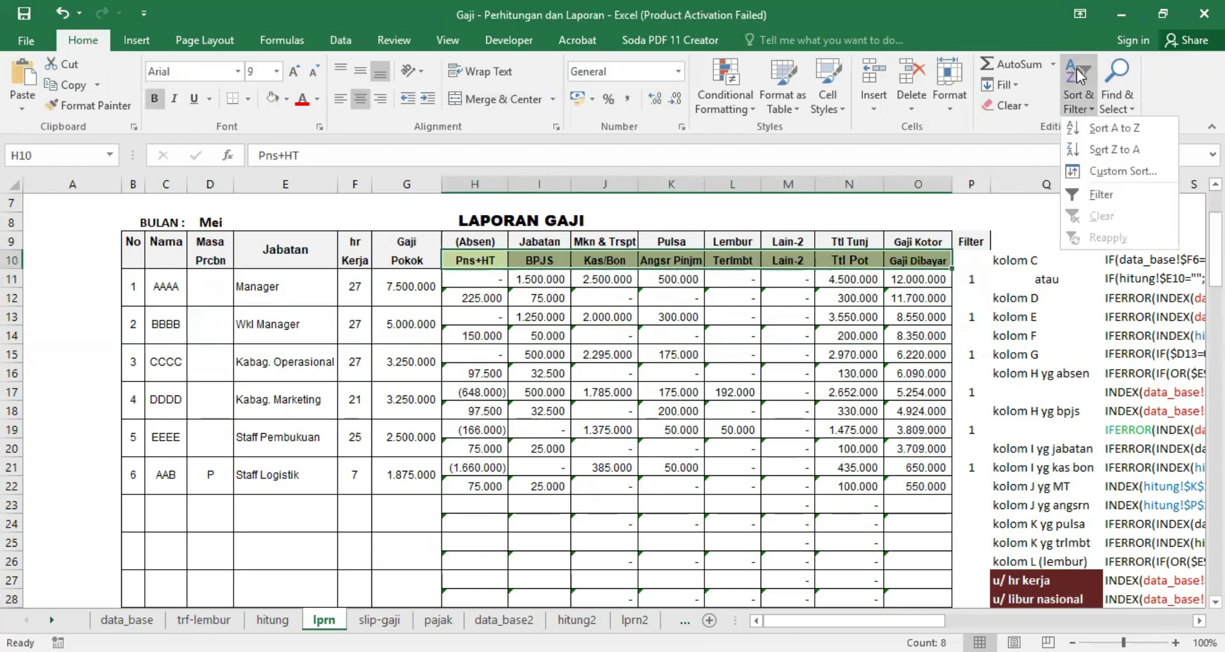
click(1085, 193)
click(1084, 222)
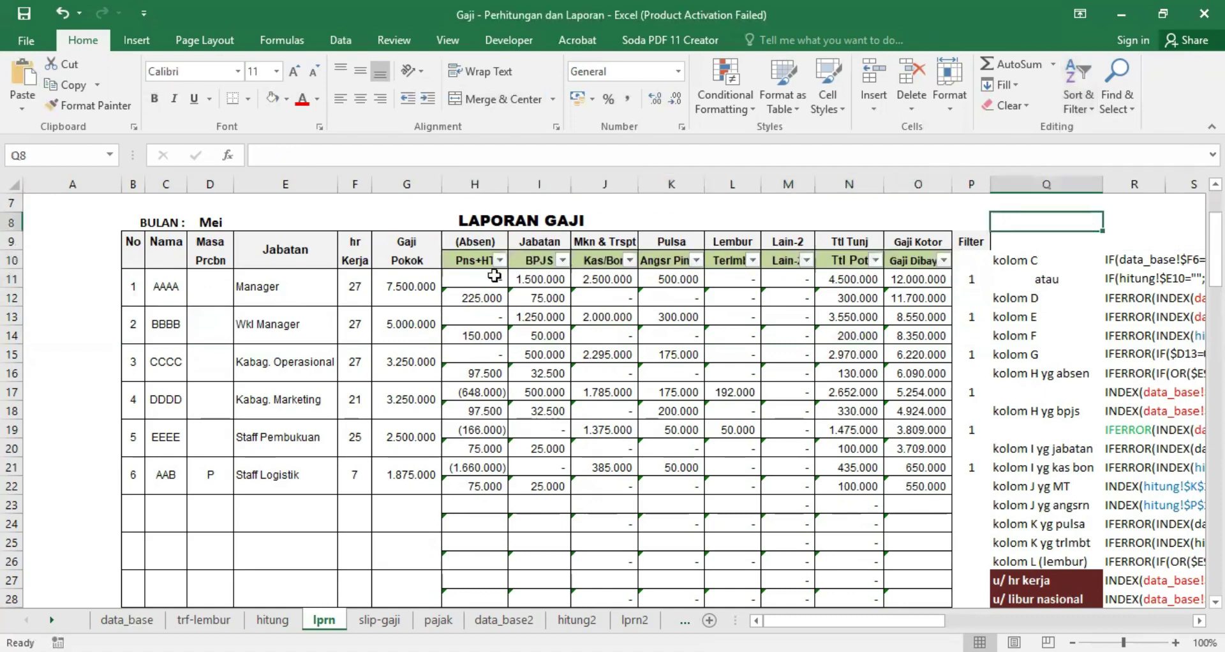
click(1082, 72)
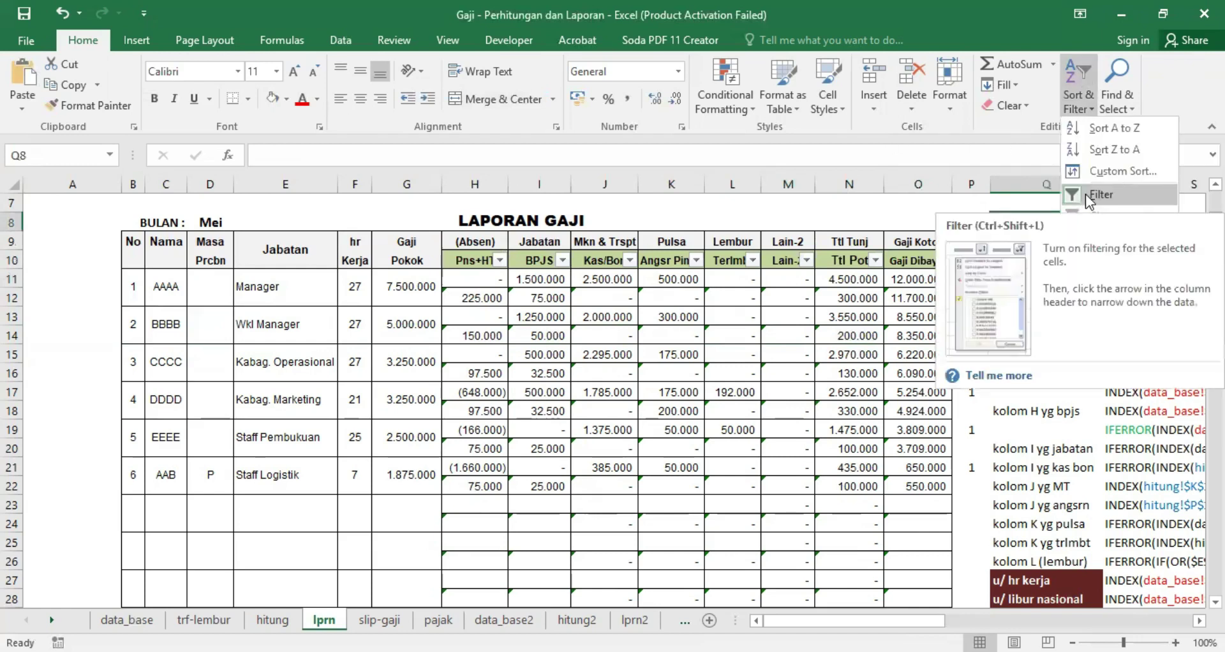
click(1085, 193)
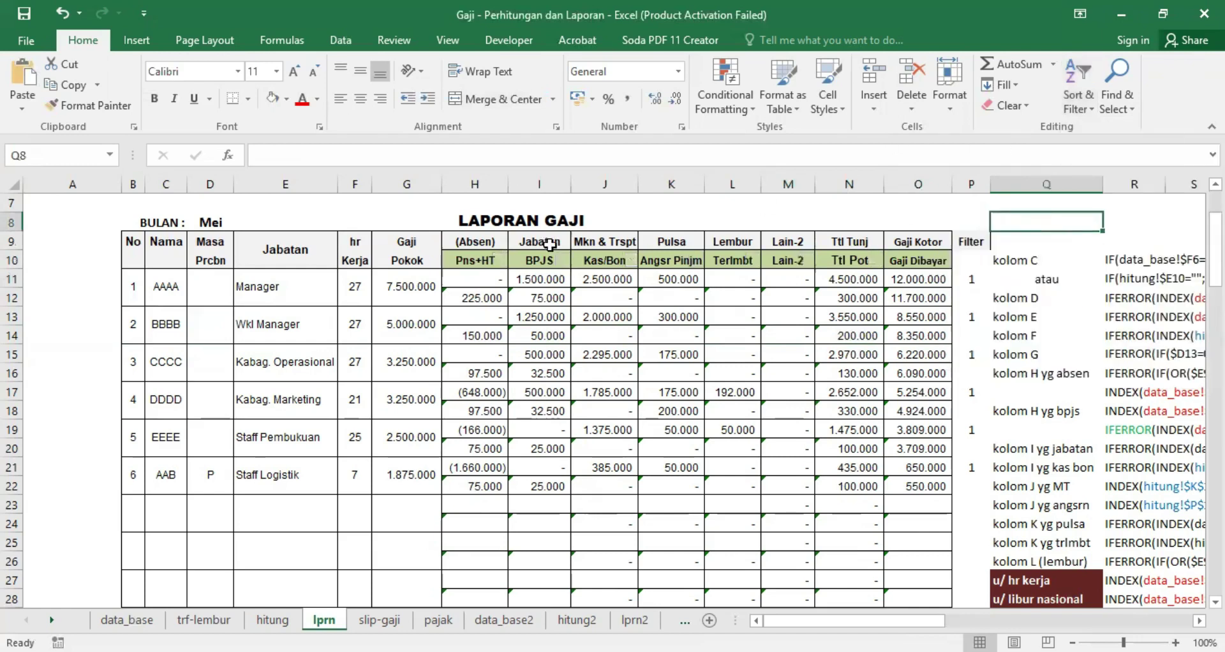
Try filtering the separate Pns+HT, Kas/Bon, Ttl Pot and Gaji Dibayar headings, dismissing the multiple-range errors
click(478, 261)
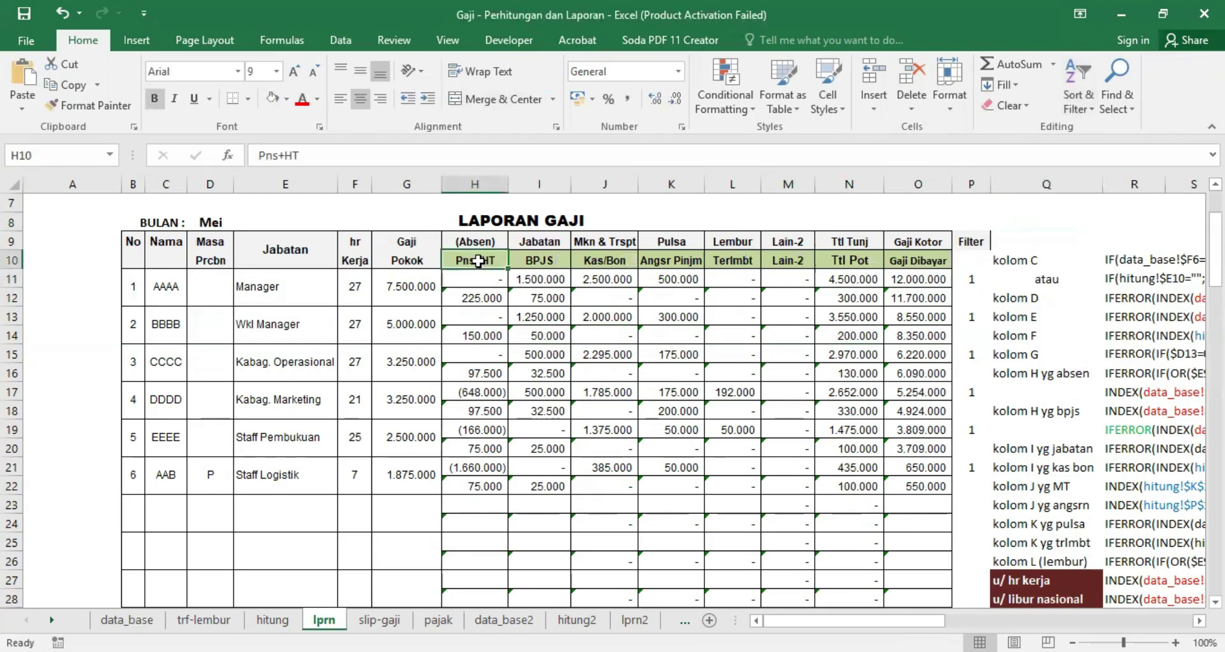
ctrl+click(611, 261)
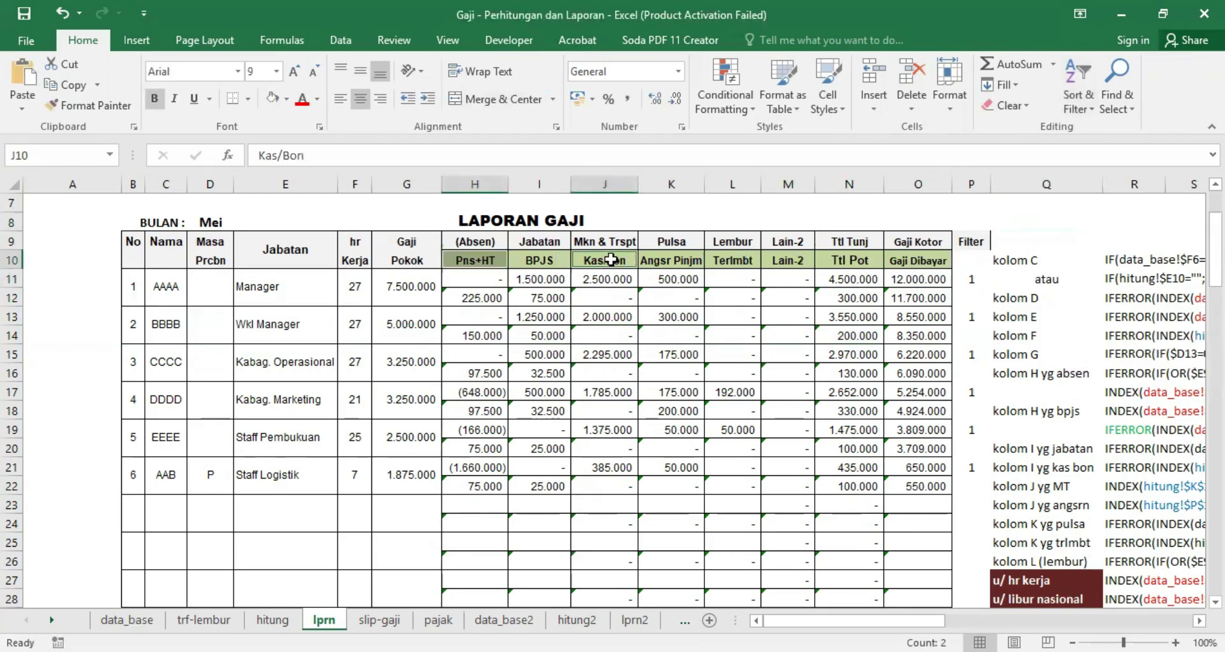
ctrl+click(833, 261)
ctrl+click(917, 262)
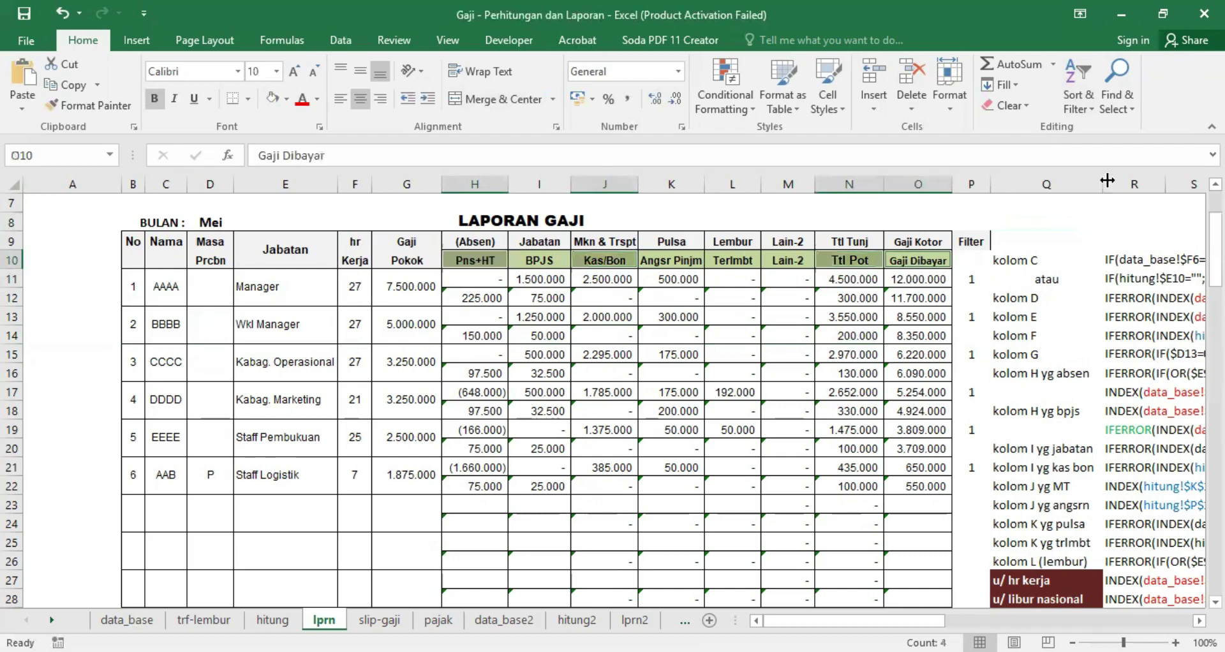
click(1077, 72)
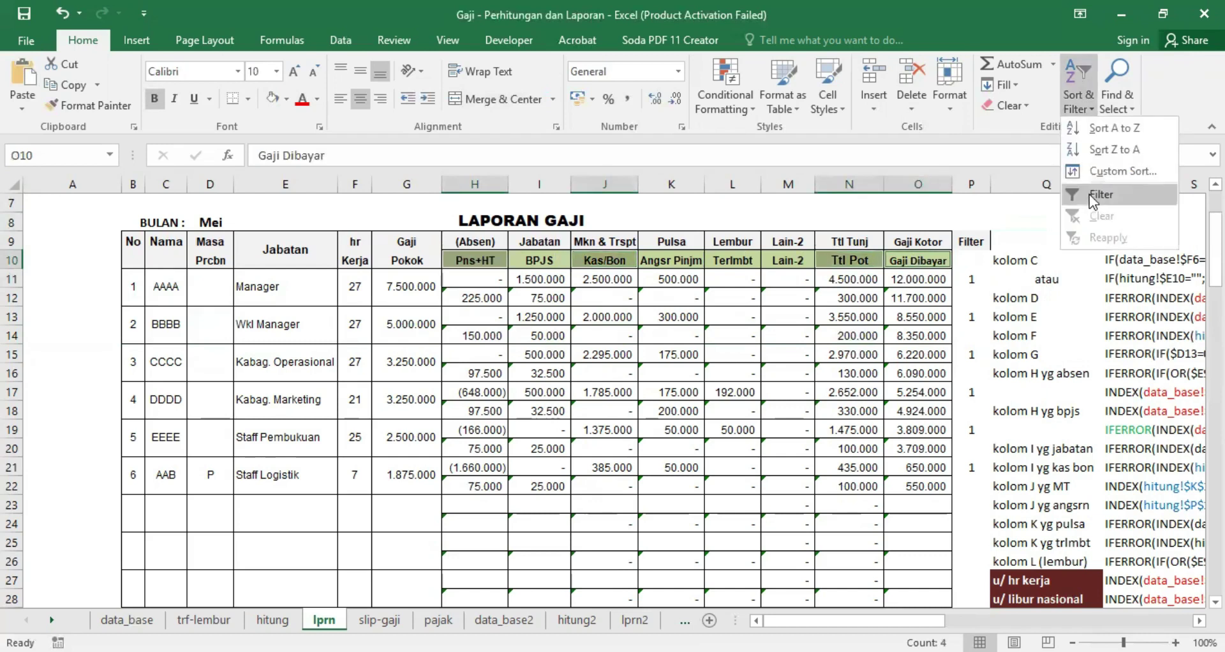
click(1089, 194)
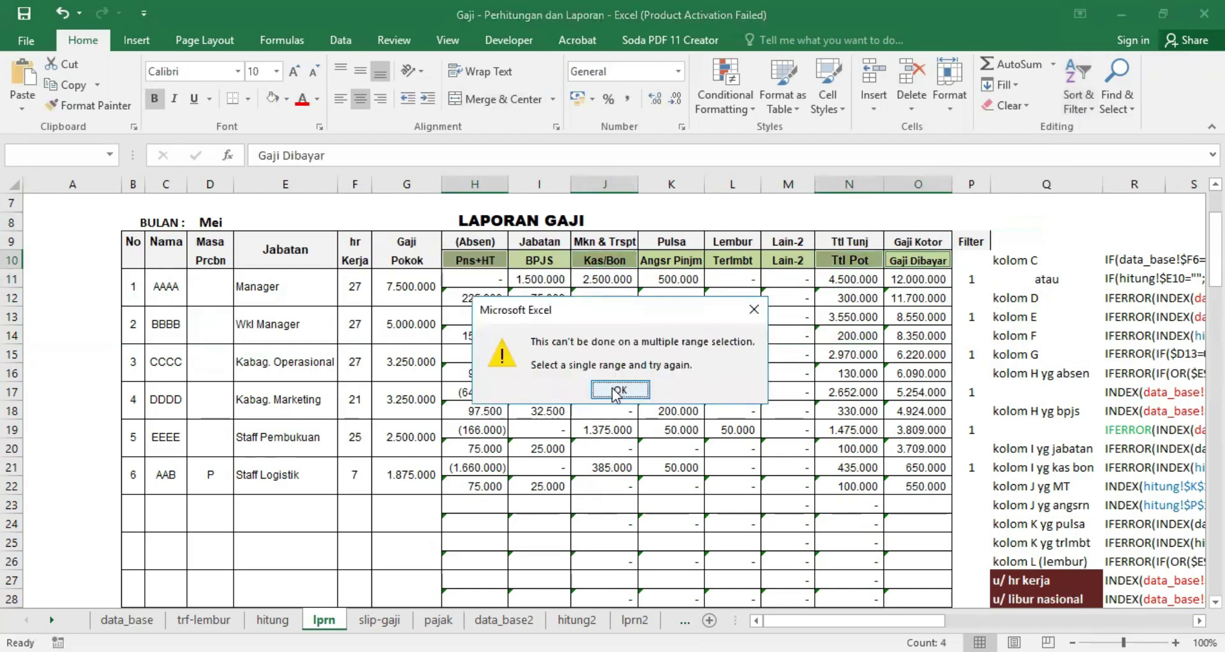
click(616, 390)
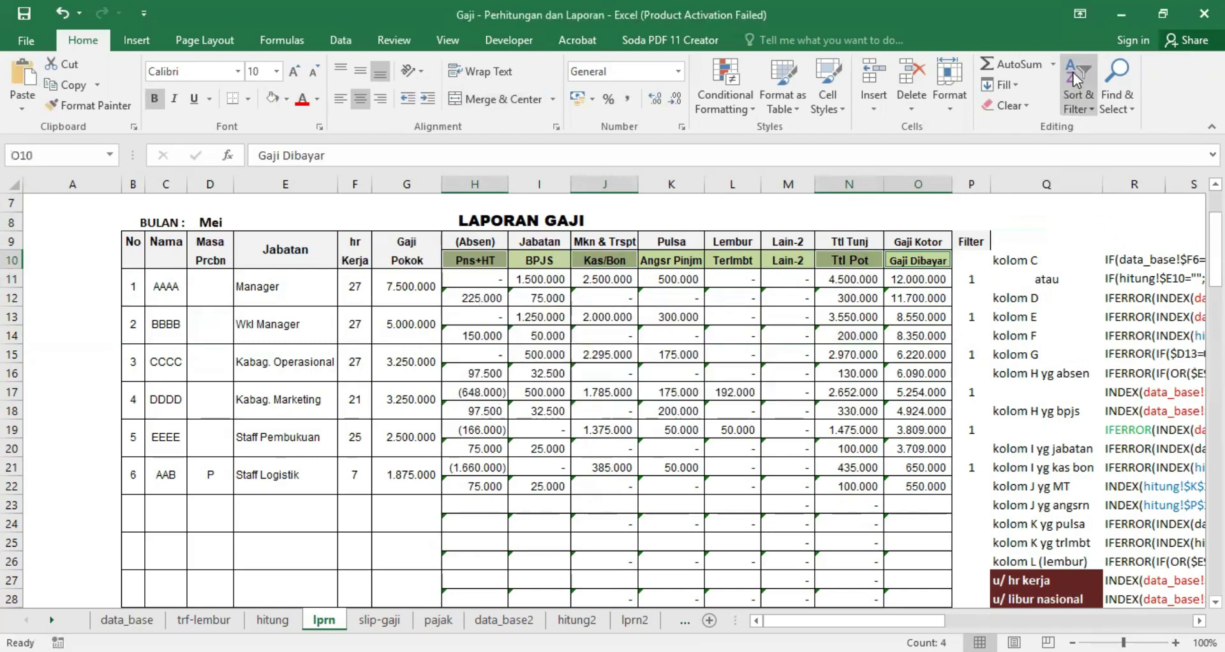
click(1073, 72)
click(1086, 193)
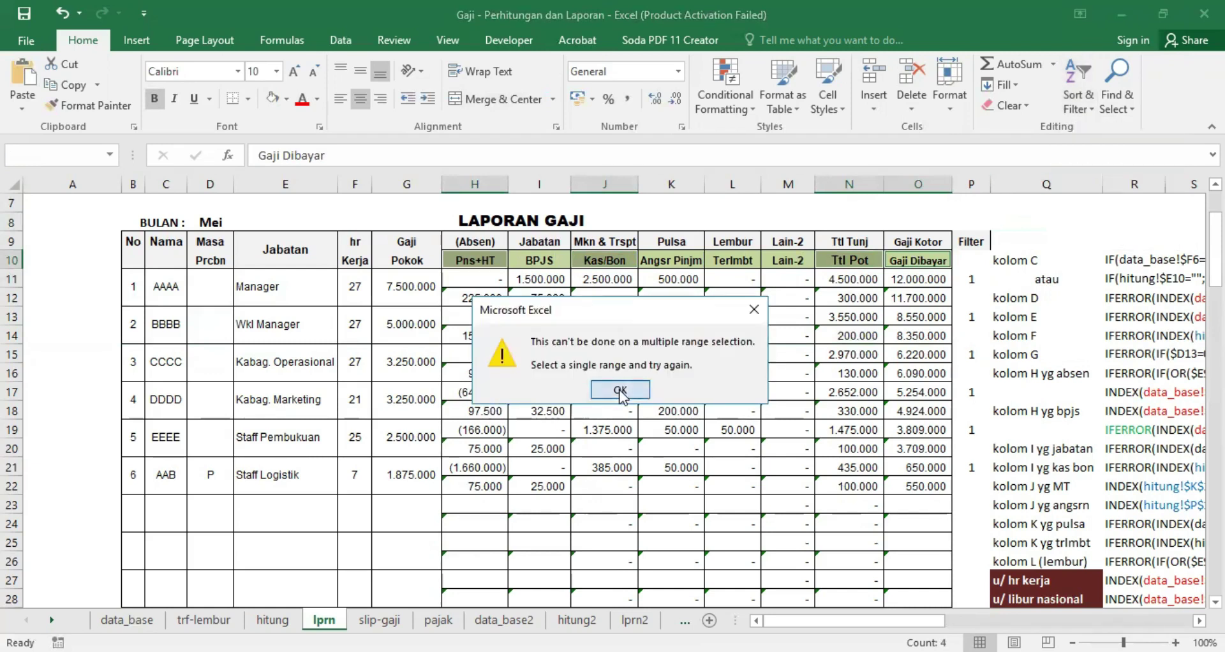
click(619, 391)
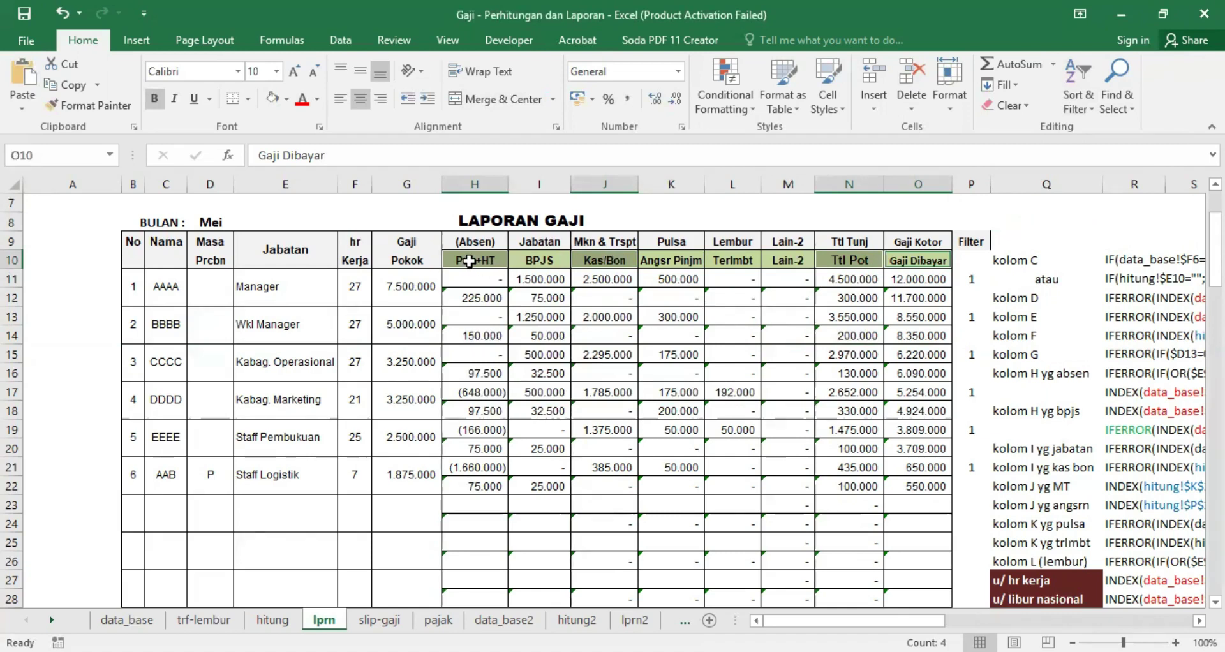
Enable a filter on just the Gaji Dibayar column (O10:O11) and show its value list
drag(918, 263, 913, 277)
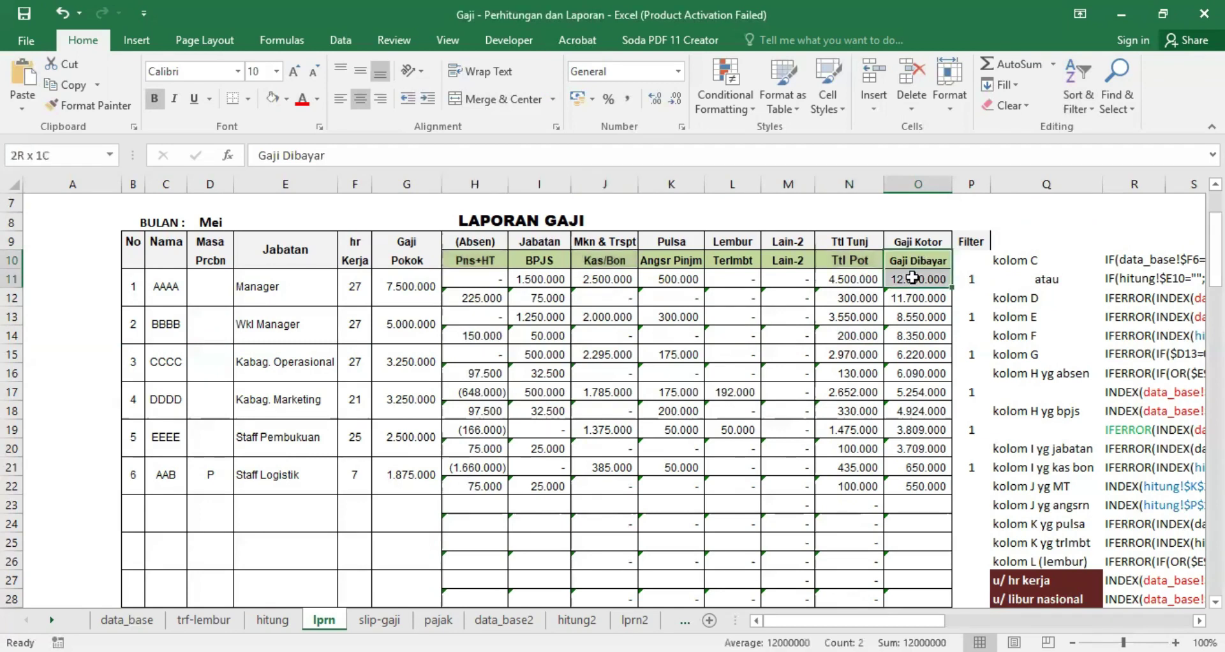
drag(912, 277, 913, 277)
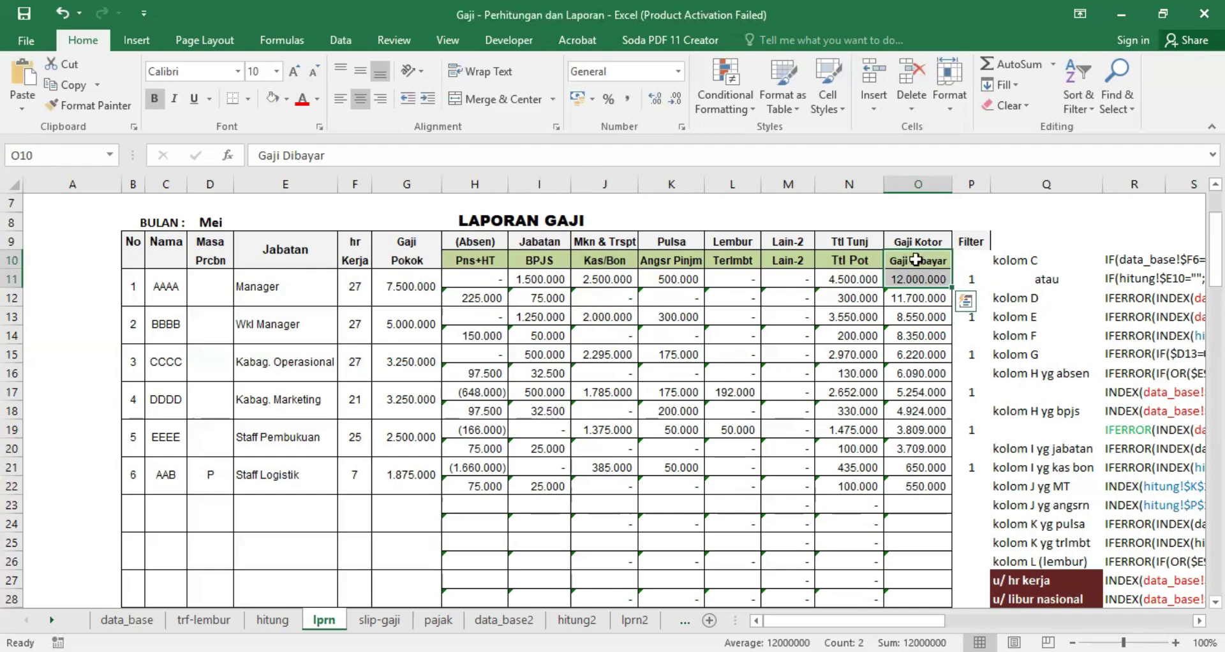
click(1077, 72)
click(1097, 201)
click(1058, 221)
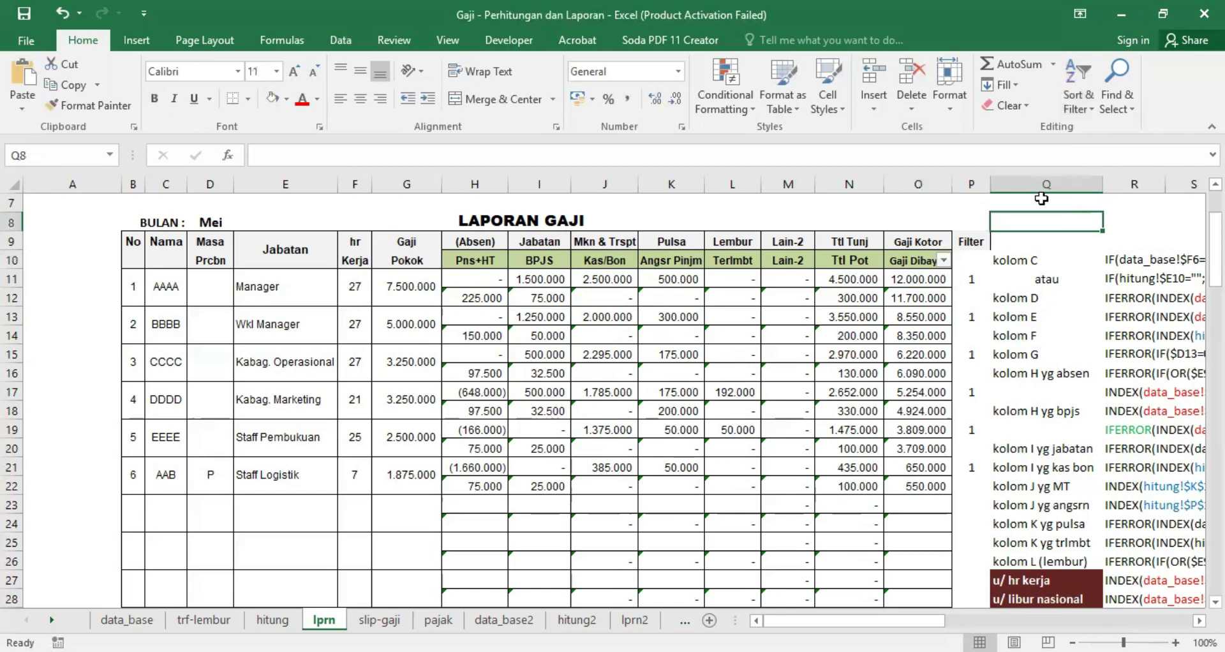
click(944, 261)
Uncheck (Blanks) in the Gaji Dibayar filter, then inspect H71's SUMIF total formula
drag(933, 458, 942, 519)
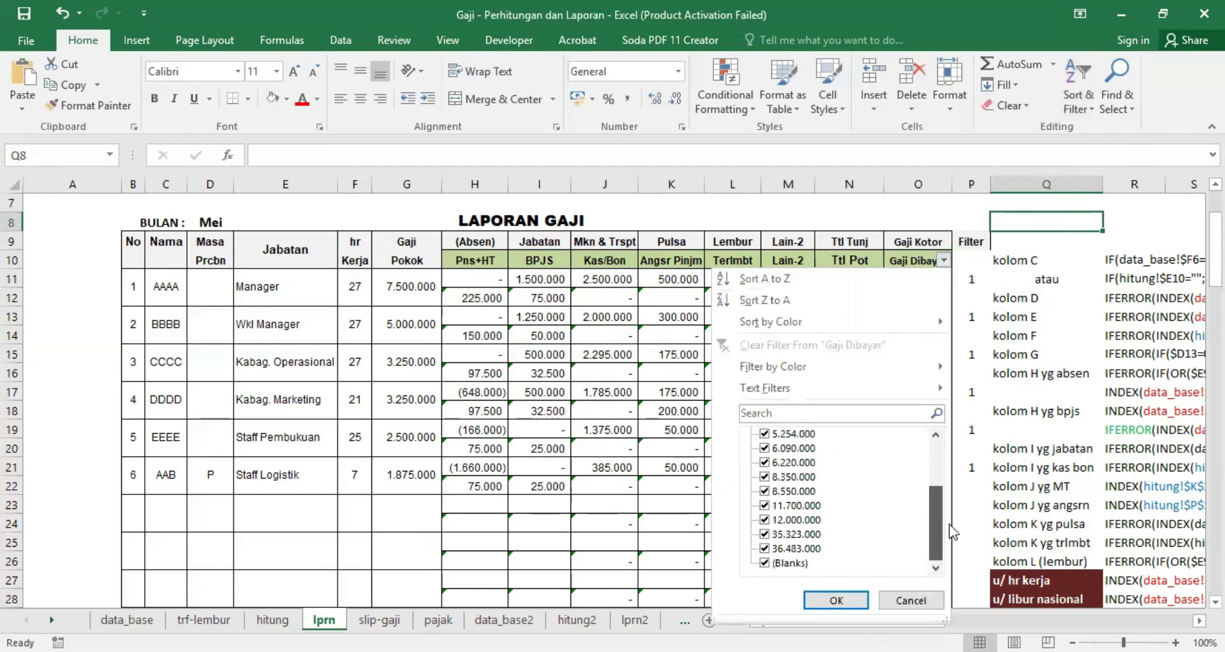
click(787, 564)
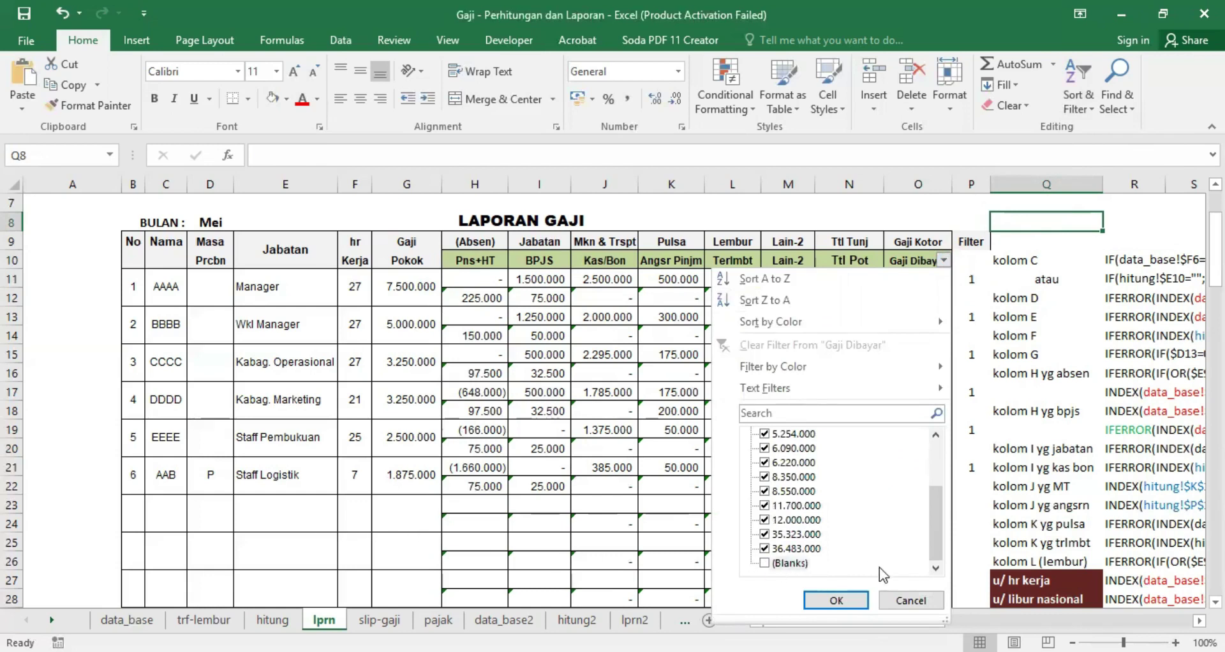
click(836, 600)
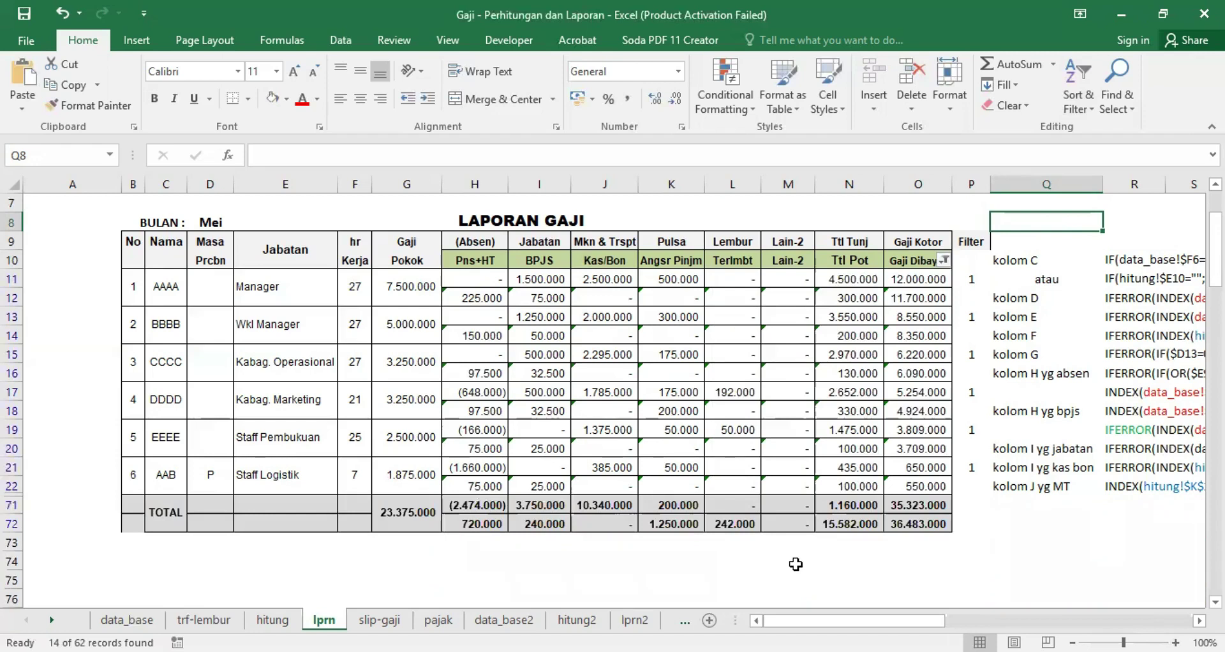
click(465, 504)
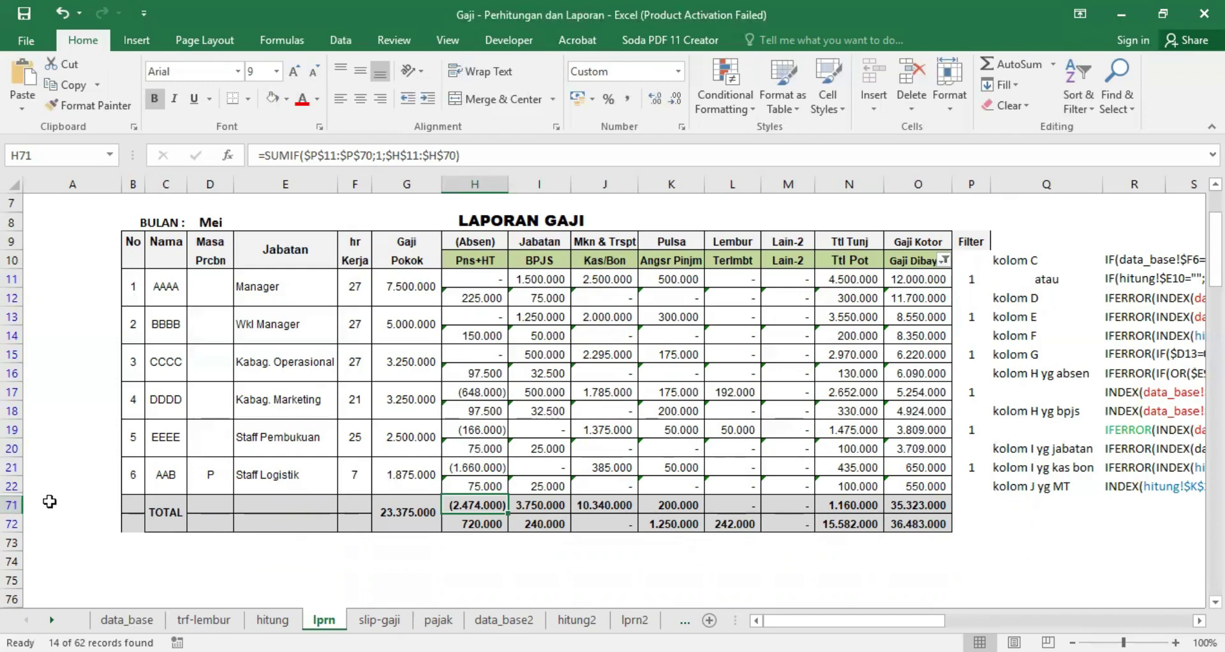
click(299, 506)
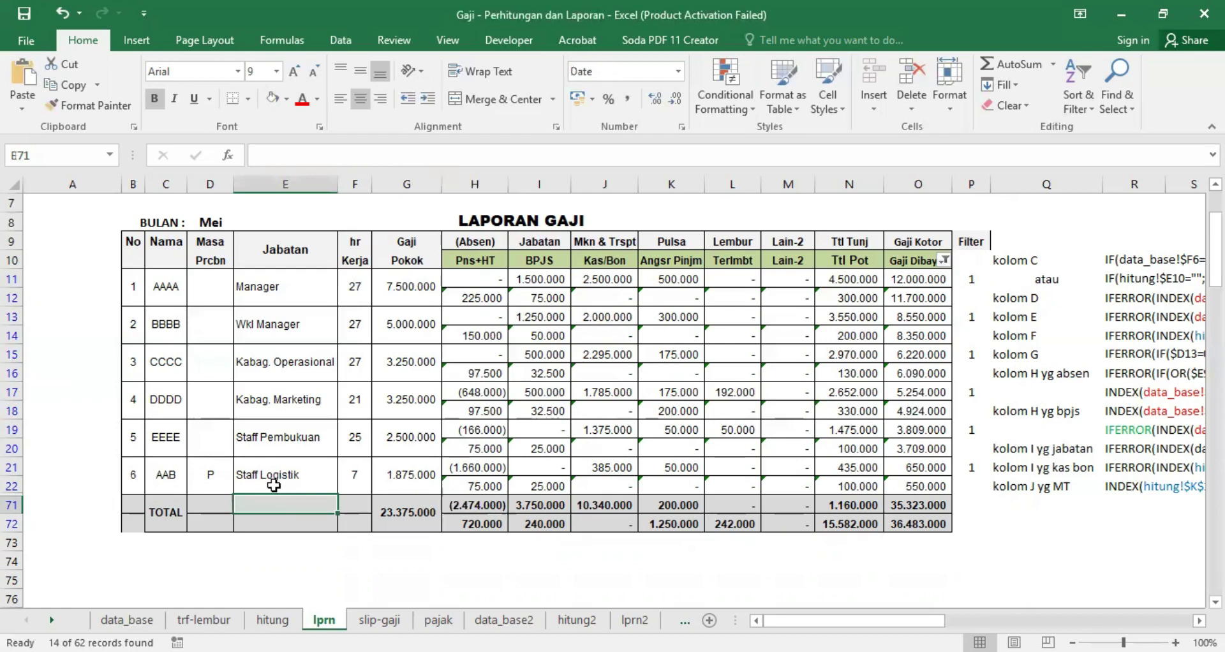
Copy H71's SUMIF total down into H72 and change its criterion from 1 to 0
click(286, 484)
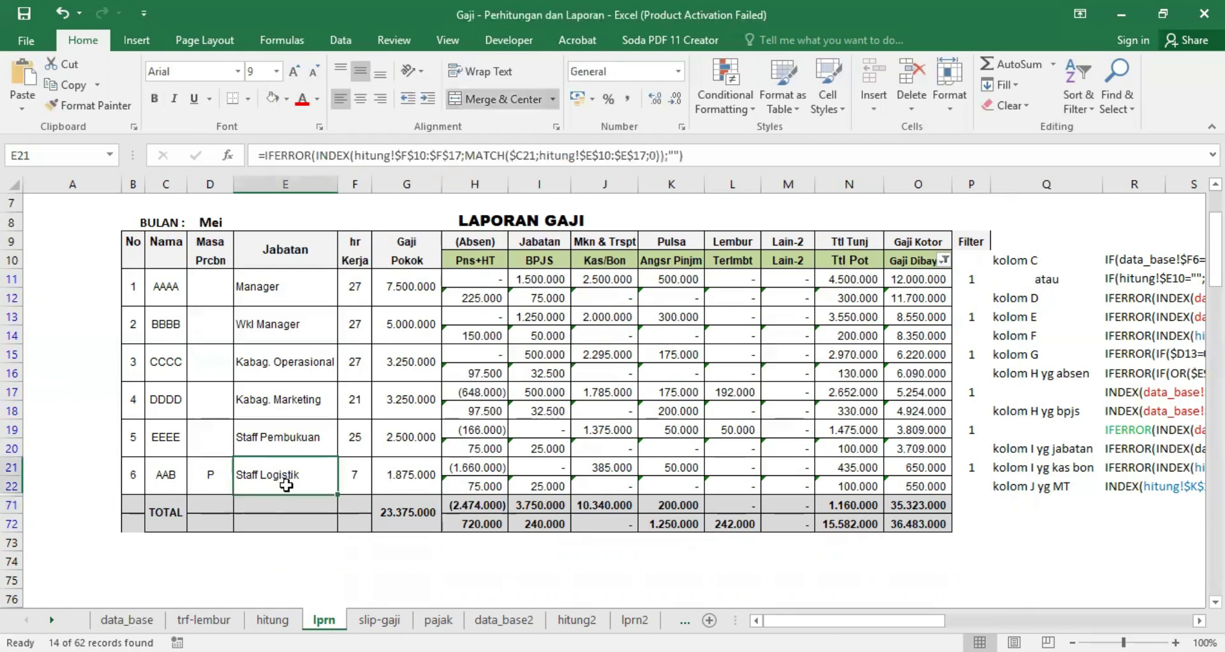
click(461, 509)
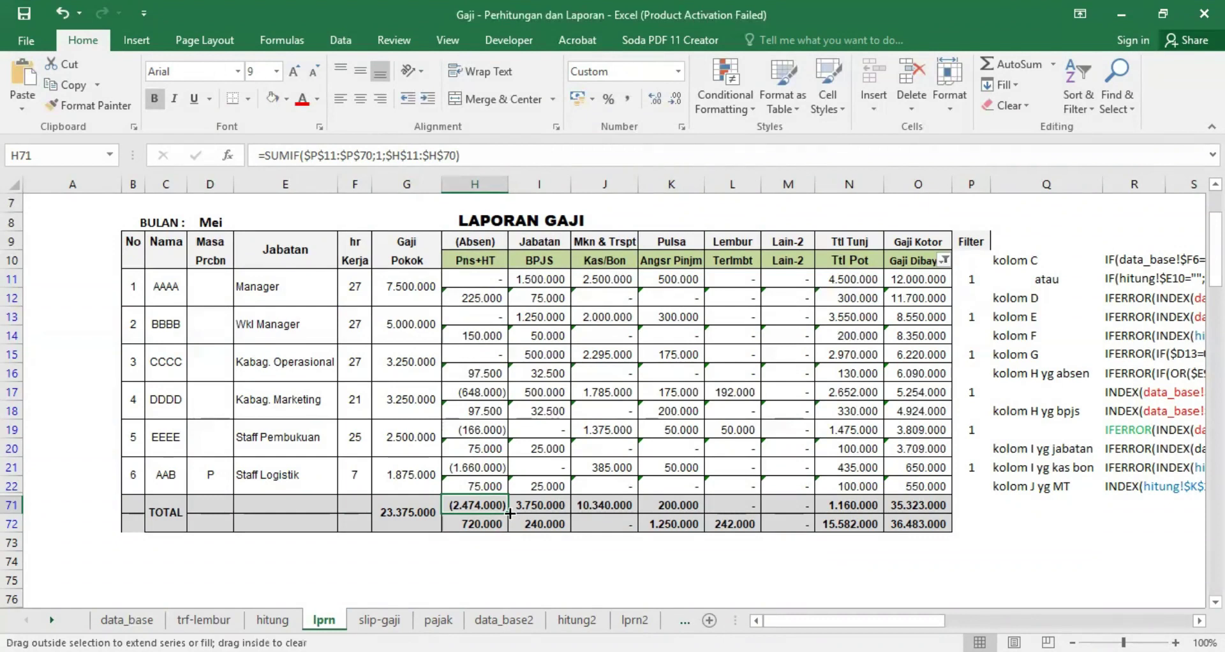
drag(510, 513, 511, 529)
click(482, 523)
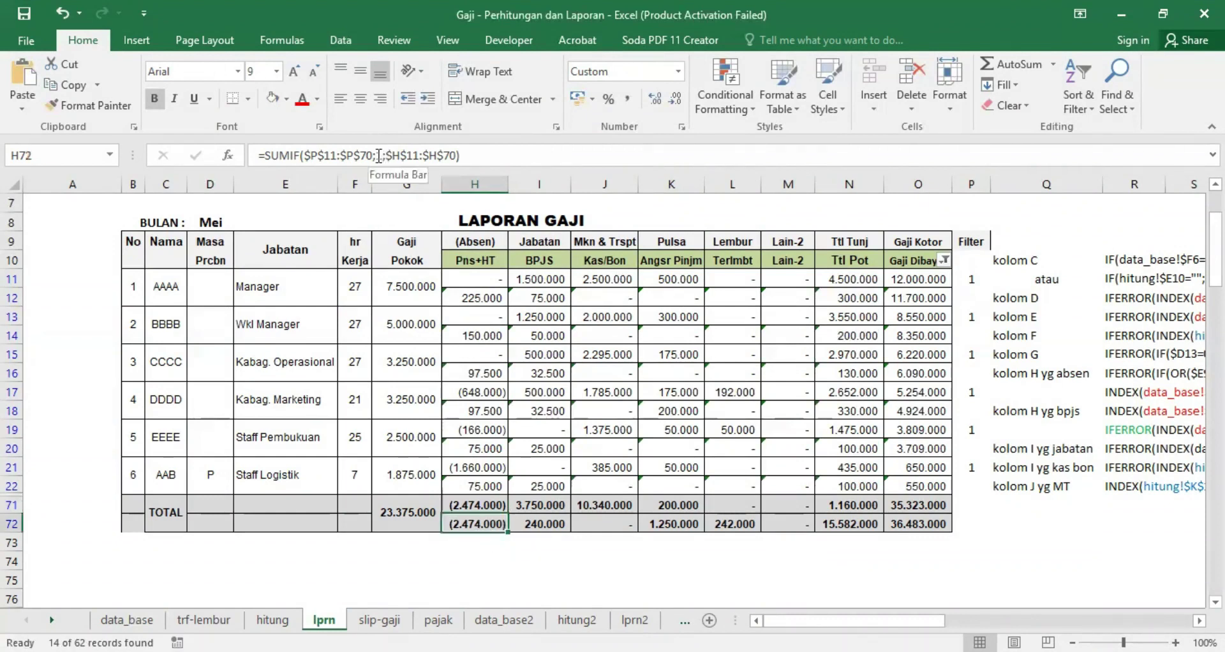
key(F2)
click(379, 156)
text(0)
key(Return)
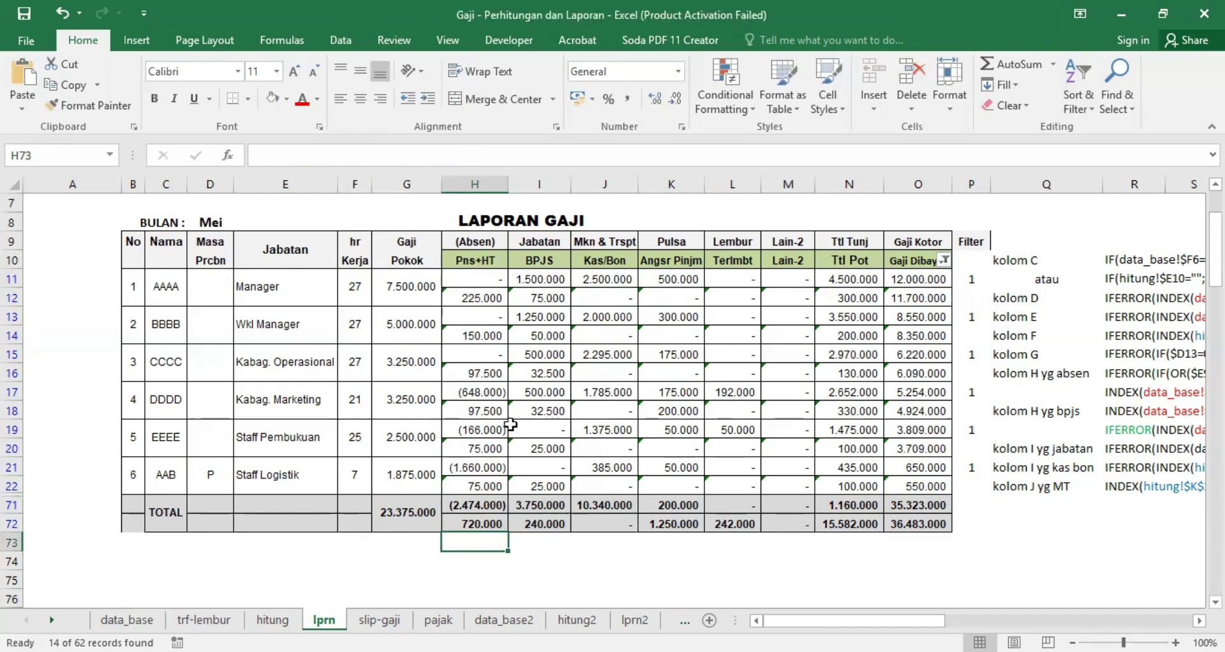
click(535, 504)
click(490, 498)
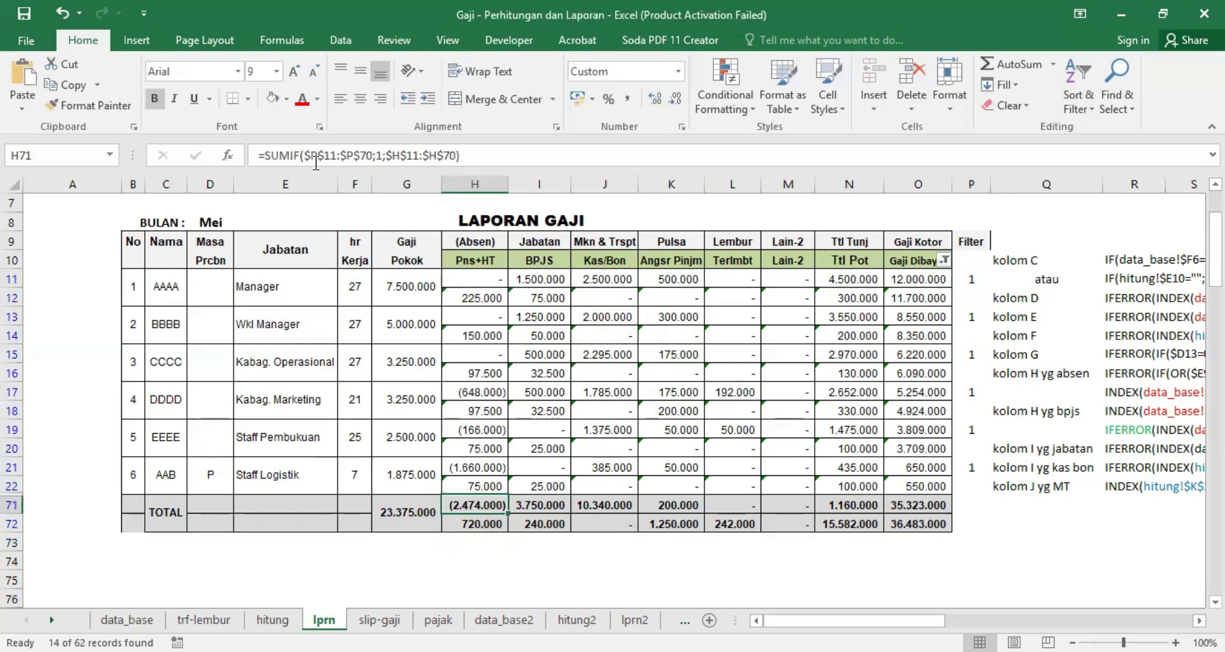
Fill the H71 SUMIF total formula right into I71
click(541, 185)
click(476, 504)
drag(511, 513, 542, 510)
click(543, 505)
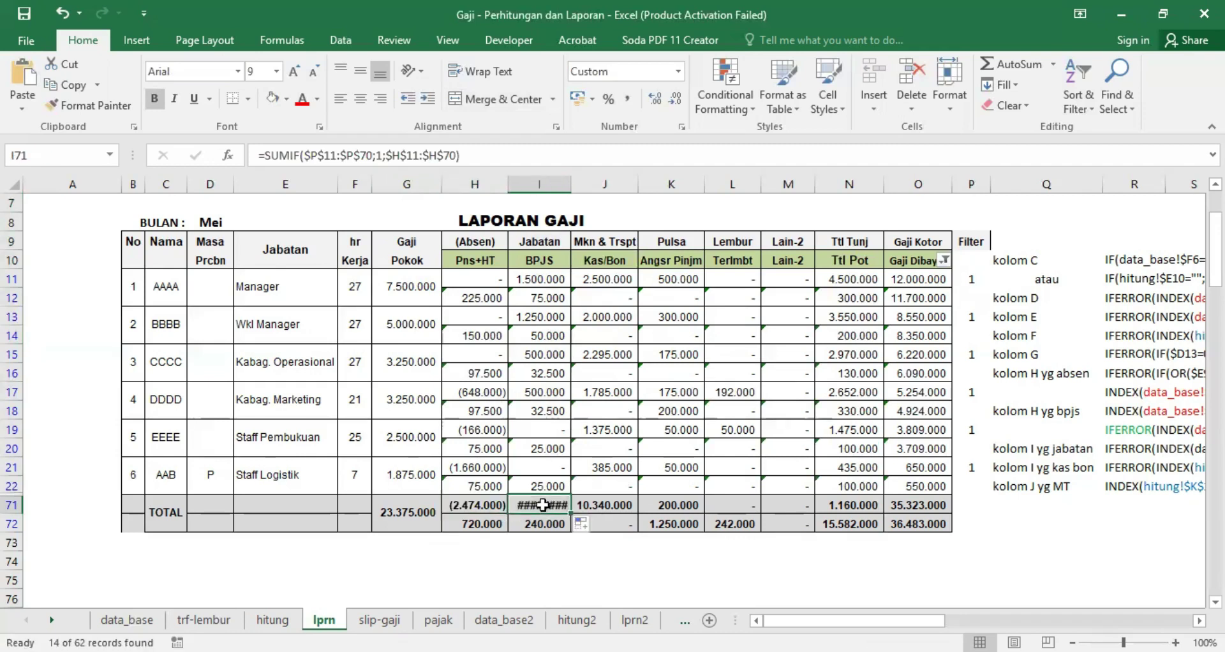
Change I71's sum range to $I$11:$I$70 and compare it with H72's formula
click(390, 155)
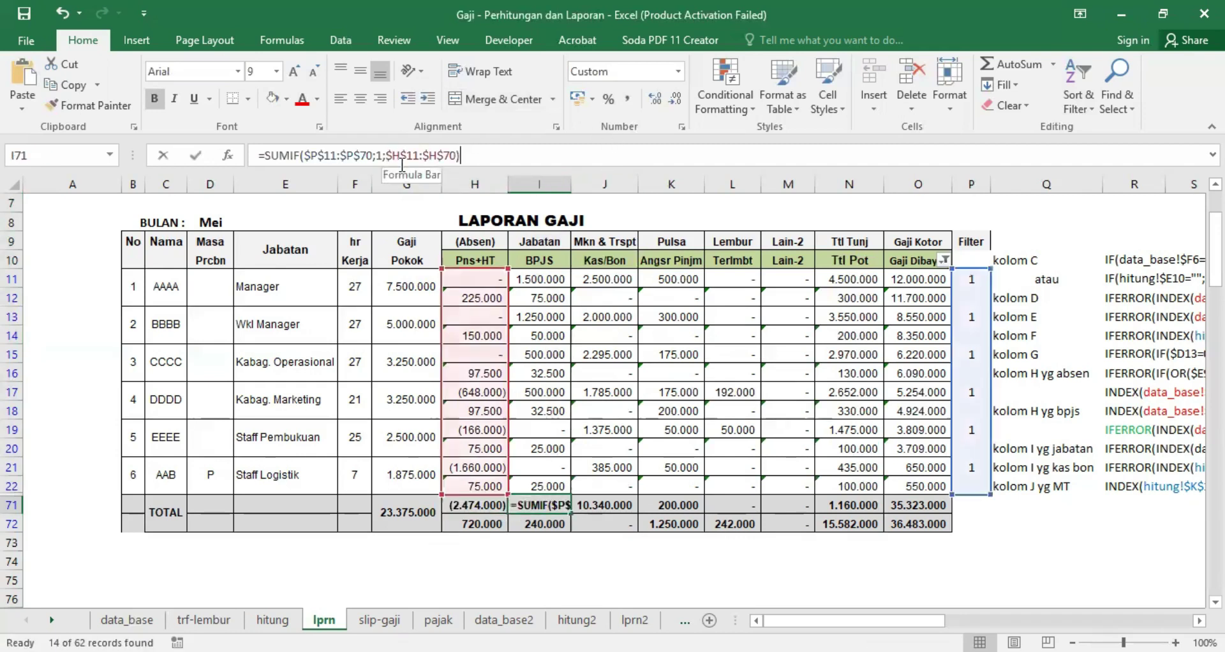
text(I)
key(Delete)
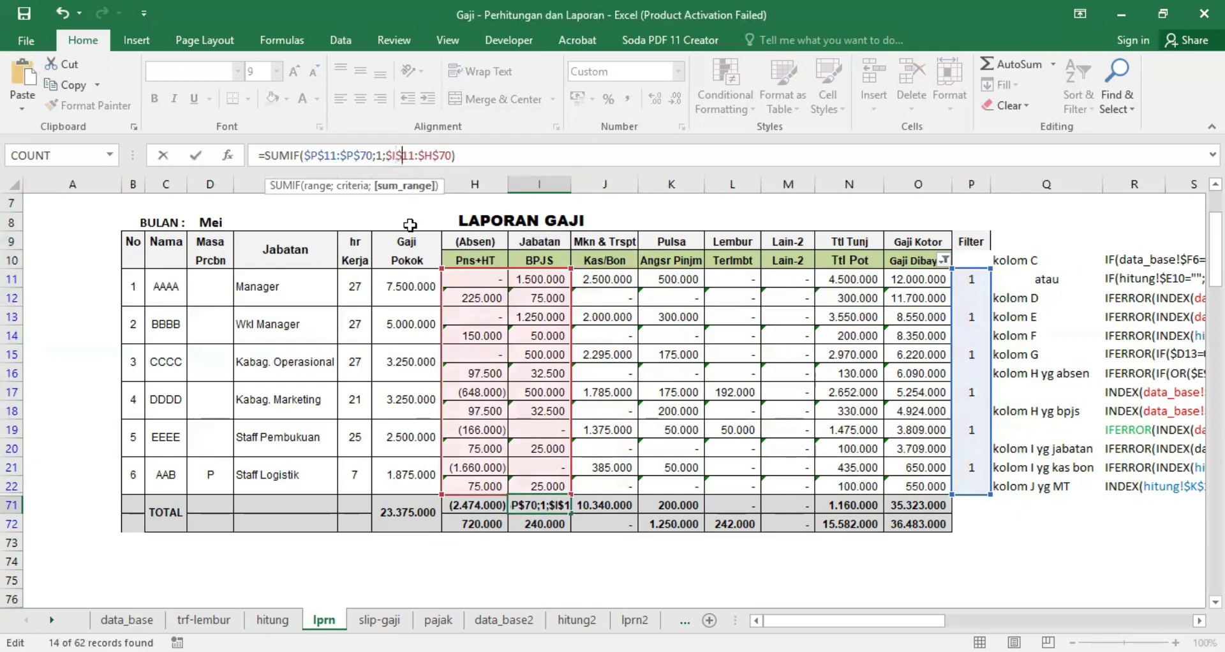
key(Right)
key(Right)
key(Right)
key(Right)
text(I)
key(Delete)
key(Return)
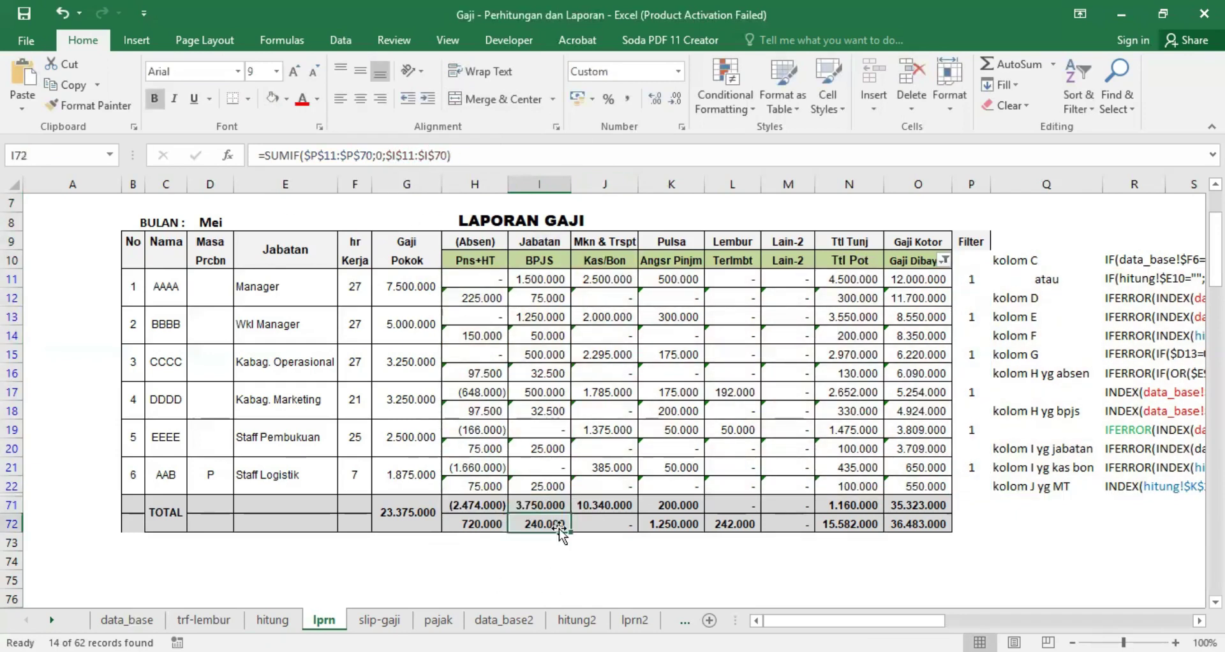
click(544, 504)
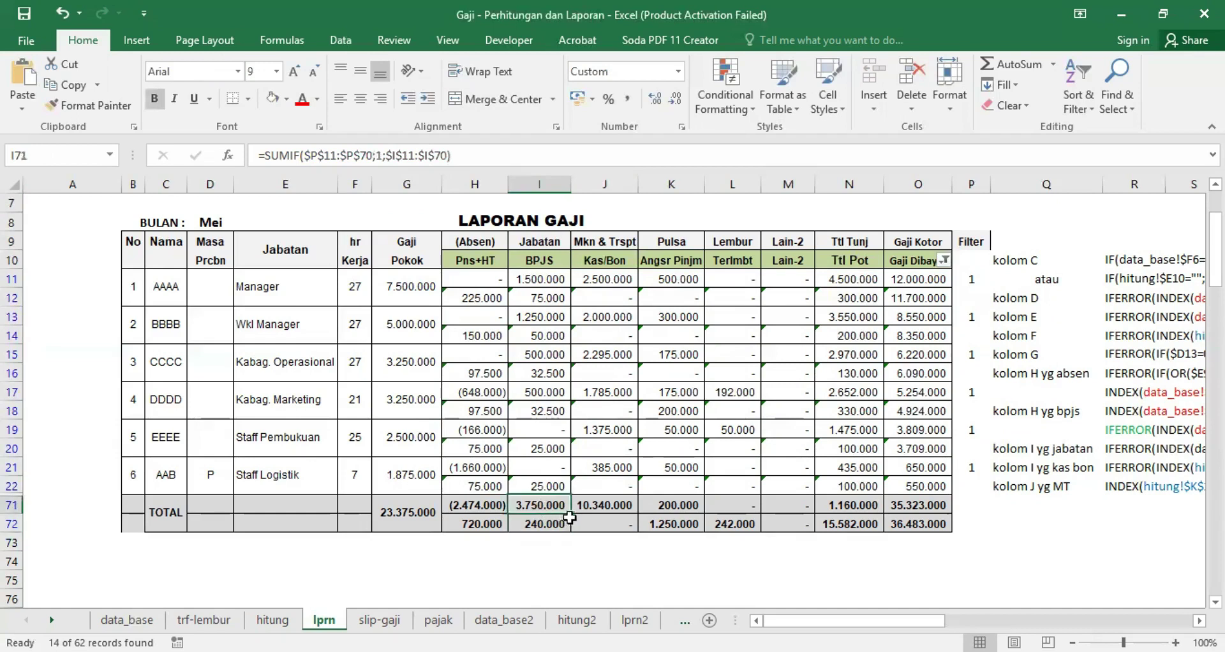
click(457, 523)
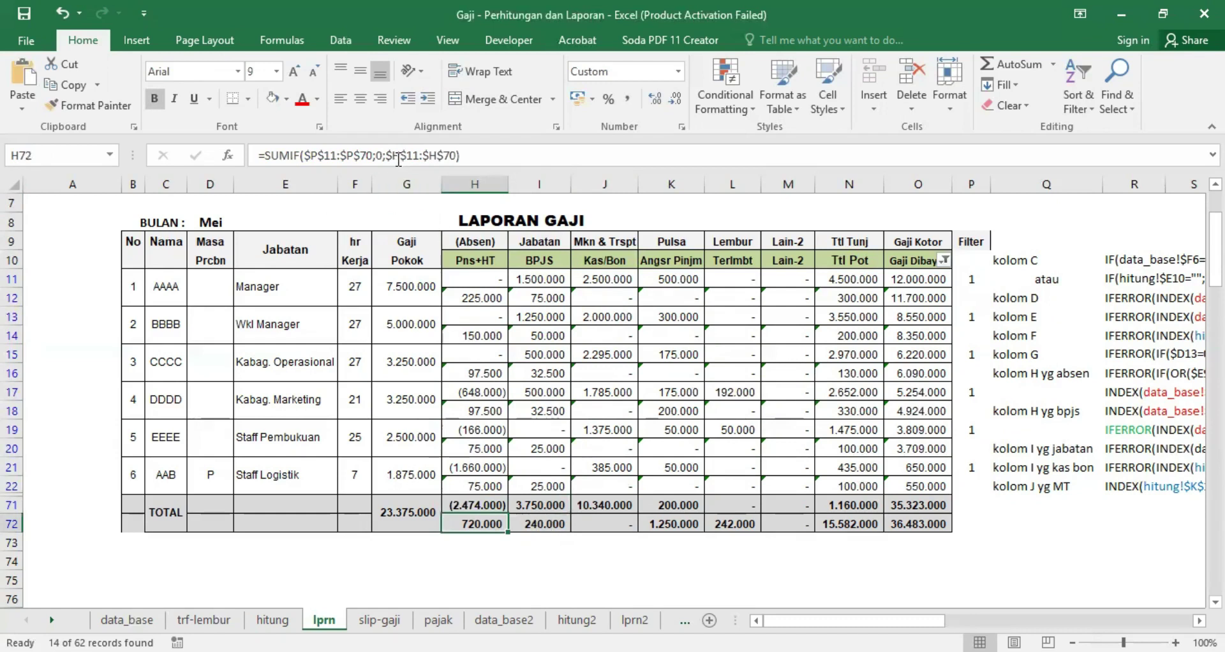
click(542, 505)
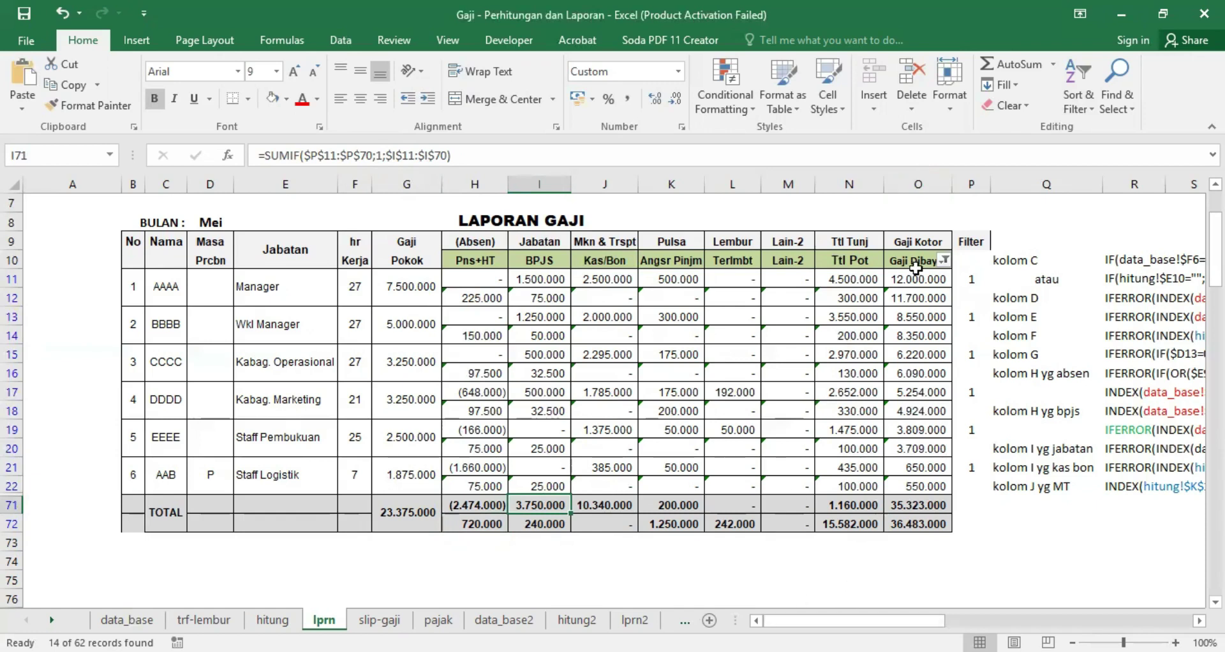
Tick Select All in the Gaji Dibayar filter so all report rows reappear
click(944, 260)
click(795, 434)
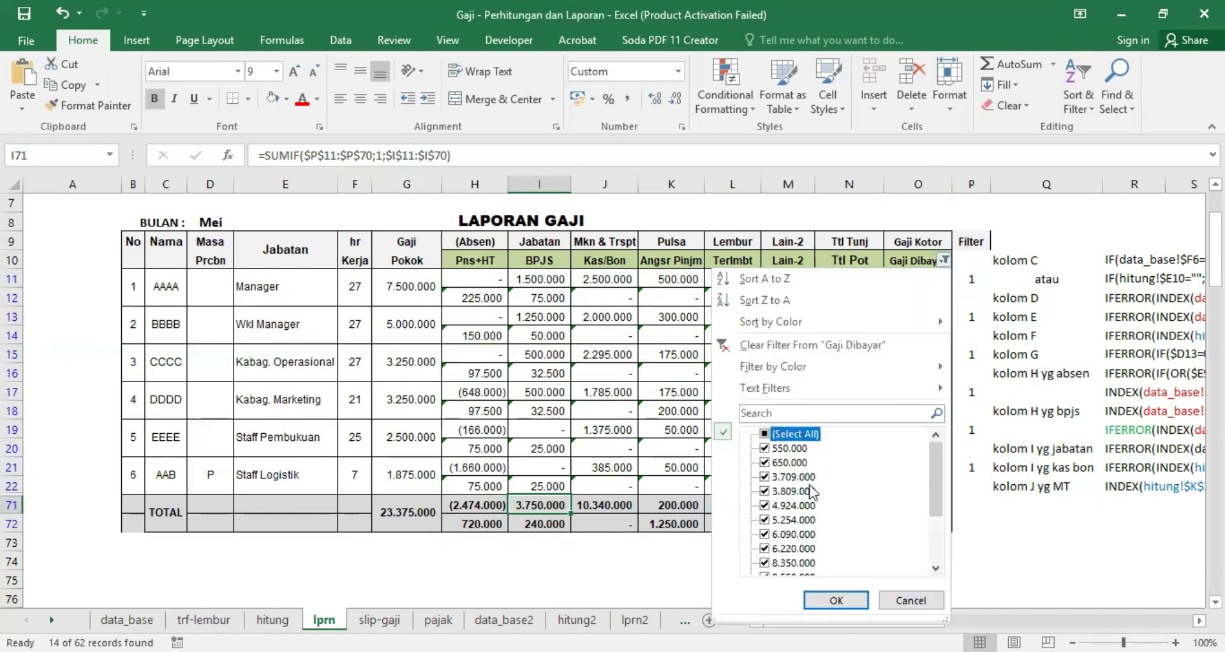
click(836, 600)
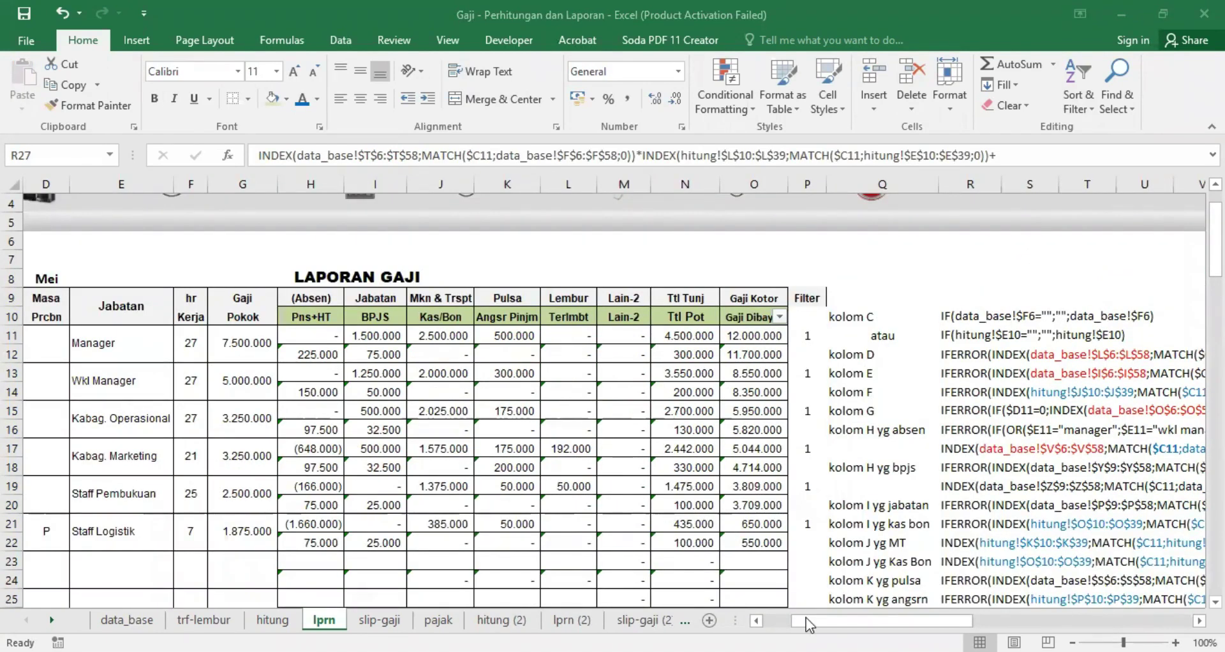
drag(809, 624, 974, 616)
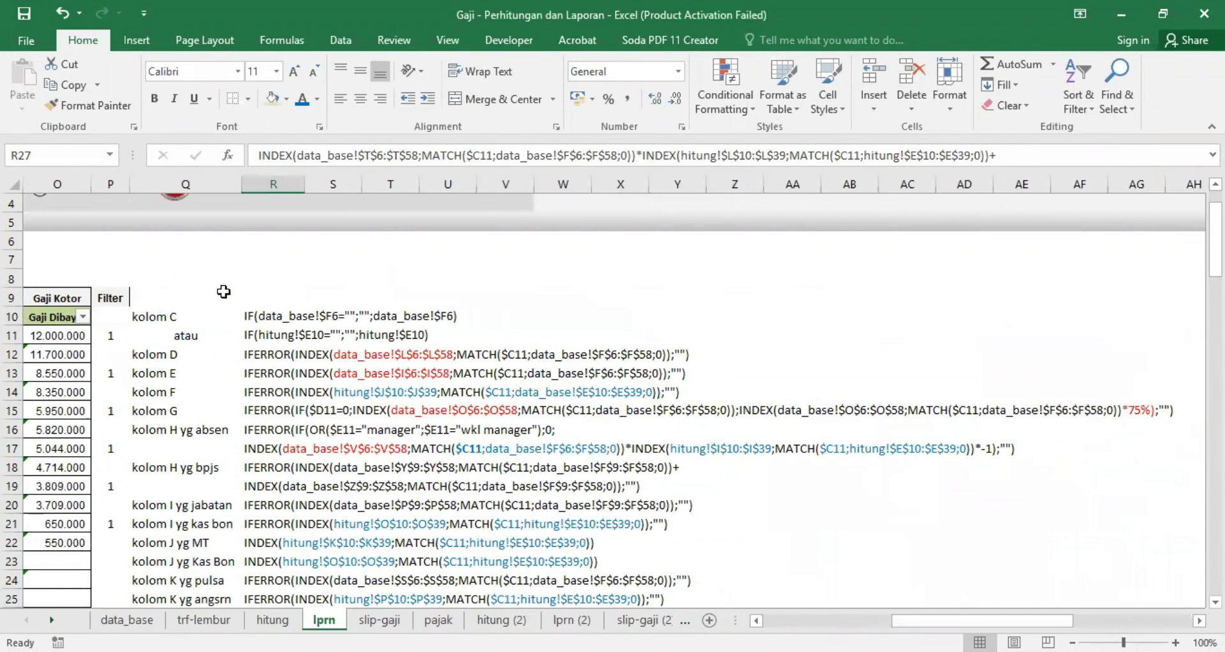
scroll(529, 527, down, 2)
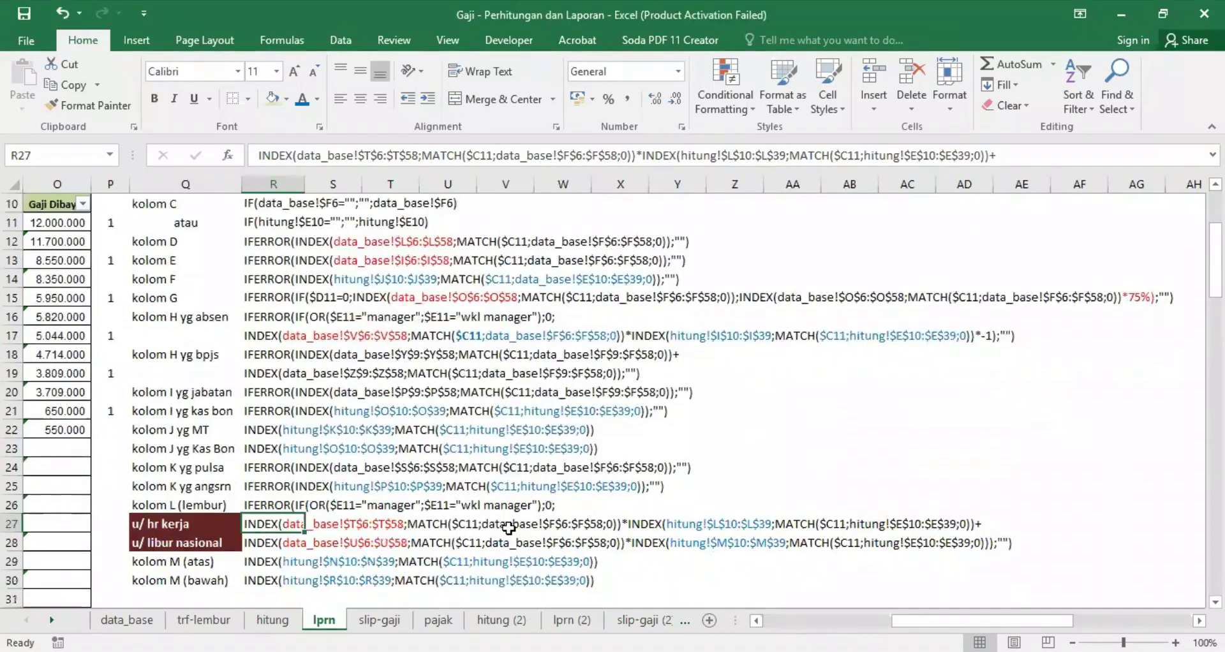
scroll(464, 530, up, 1)
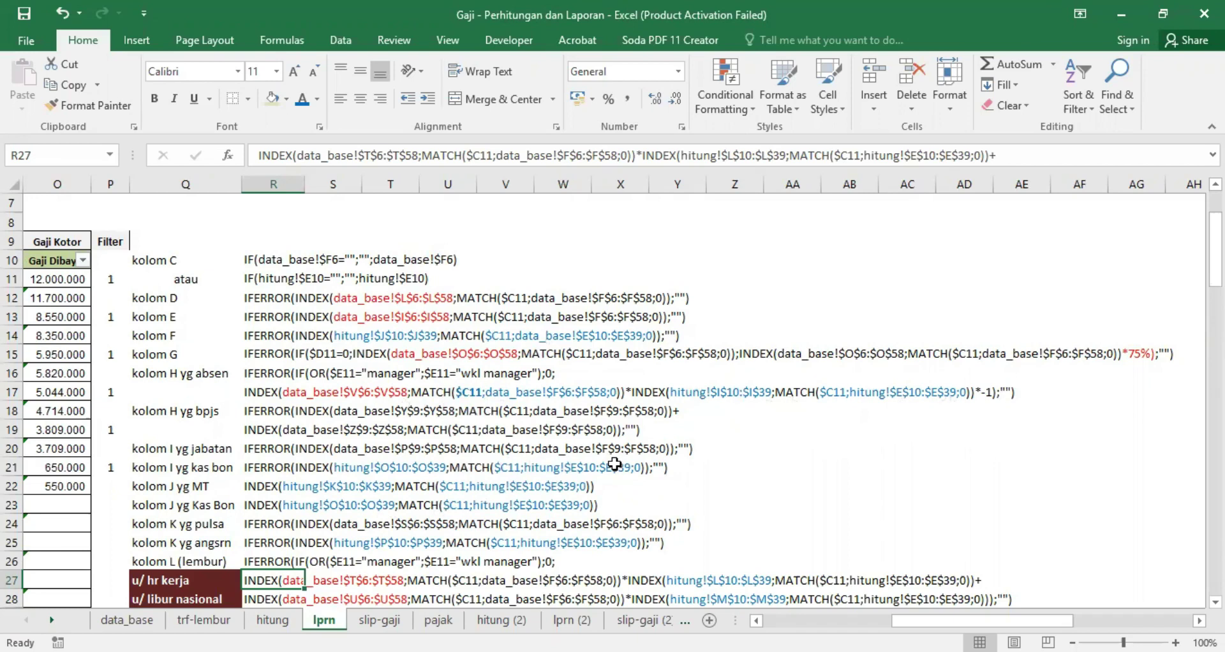
scroll(543, 481, down, 1)
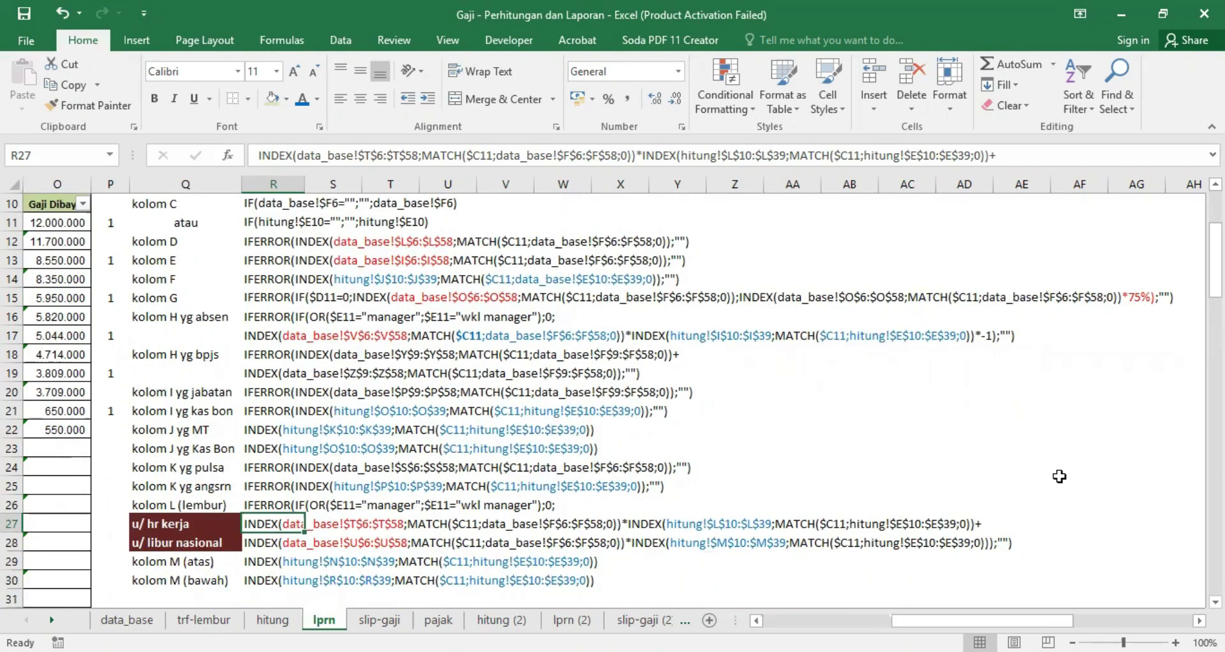
scroll(1059, 476, up, 1)
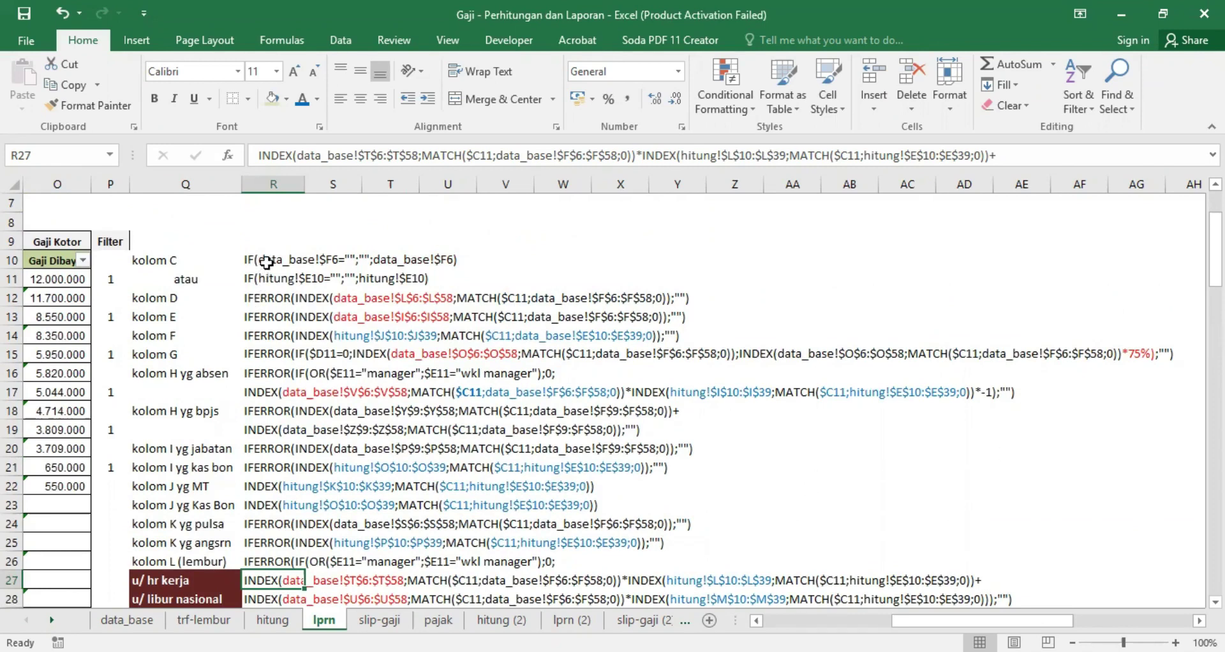
click(254, 297)
drag(899, 621, 799, 620)
click(48, 286)
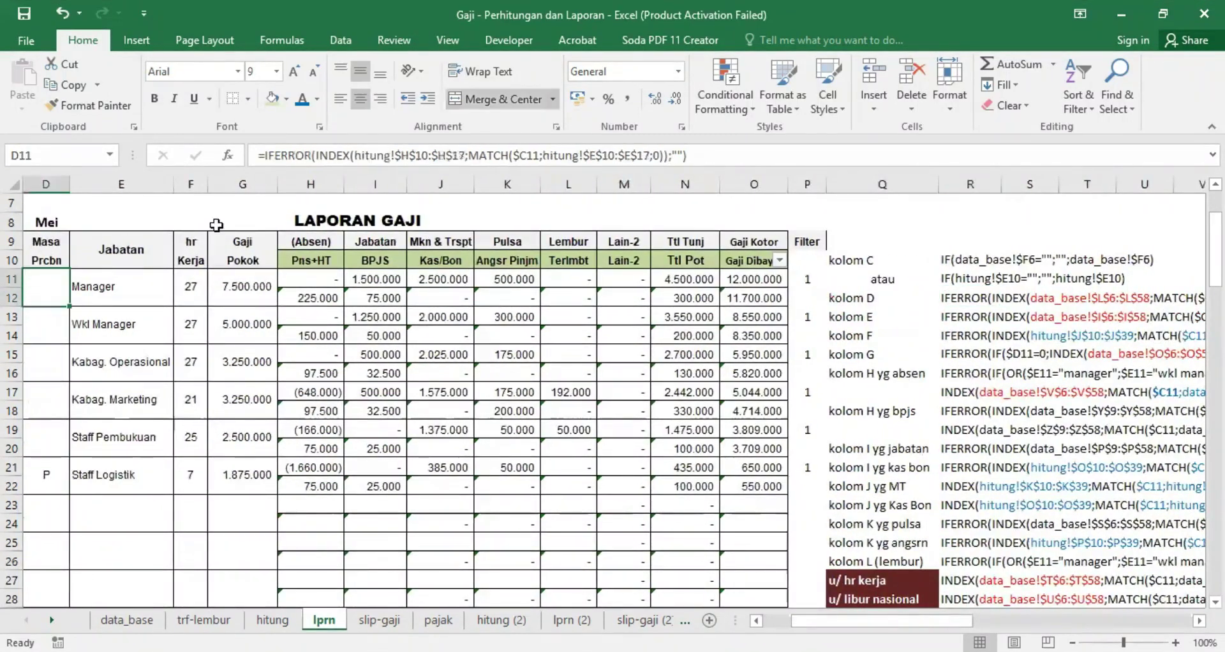
click(946, 299)
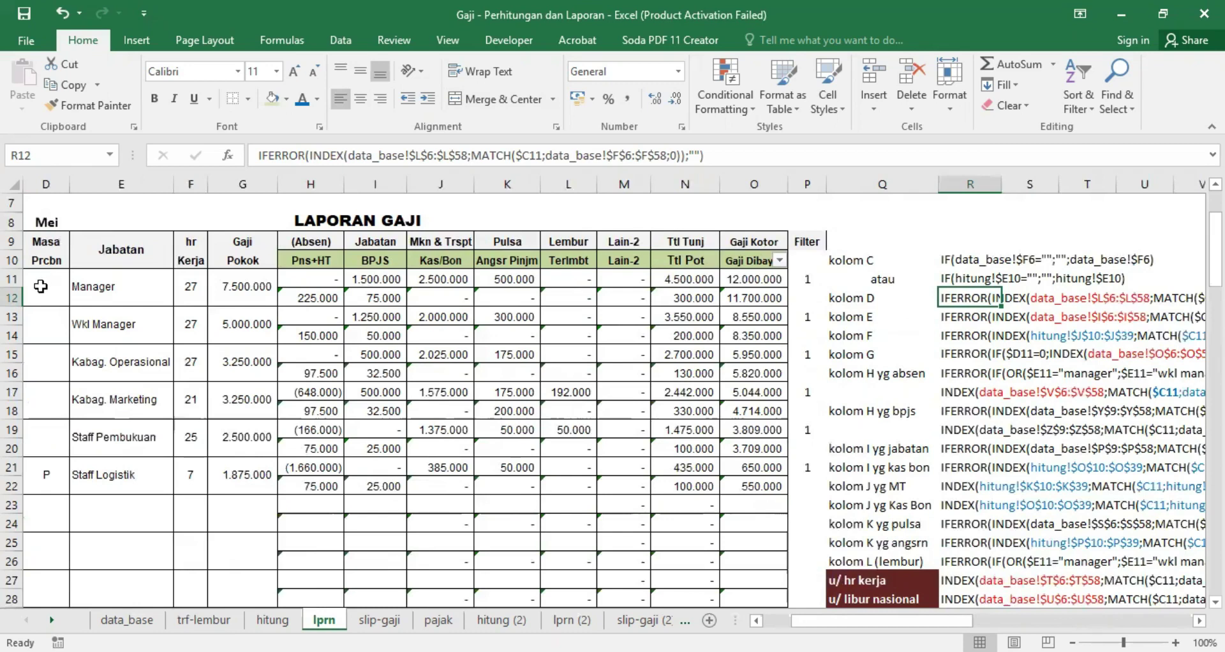
click(40, 287)
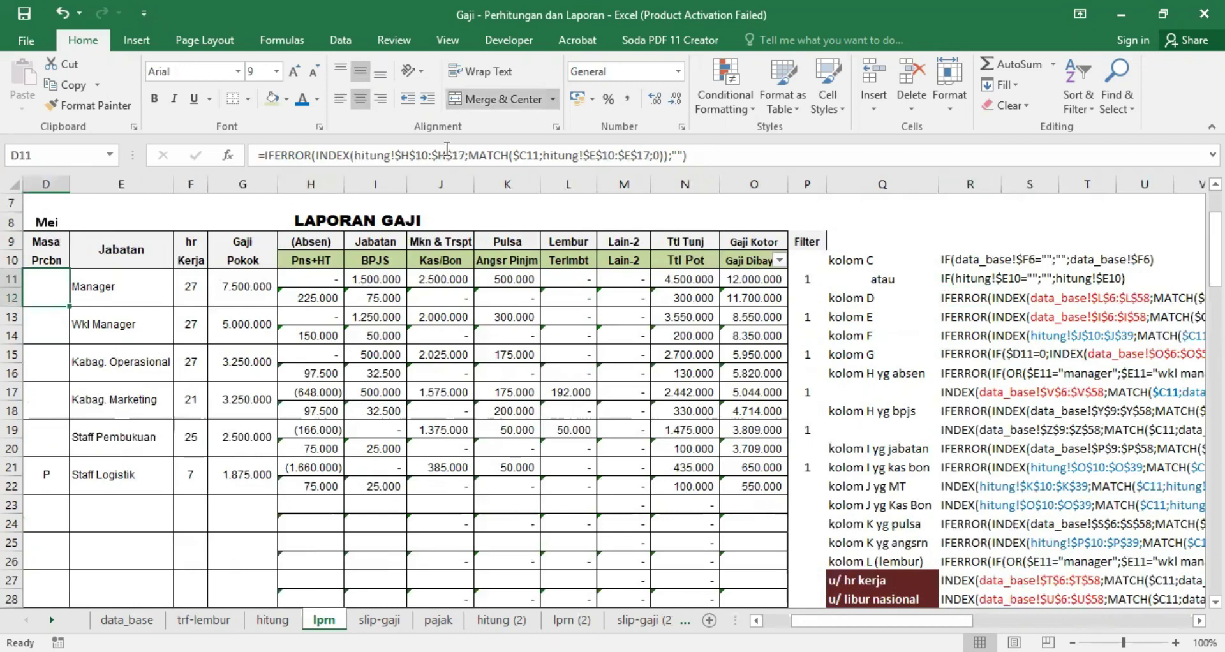
click(959, 298)
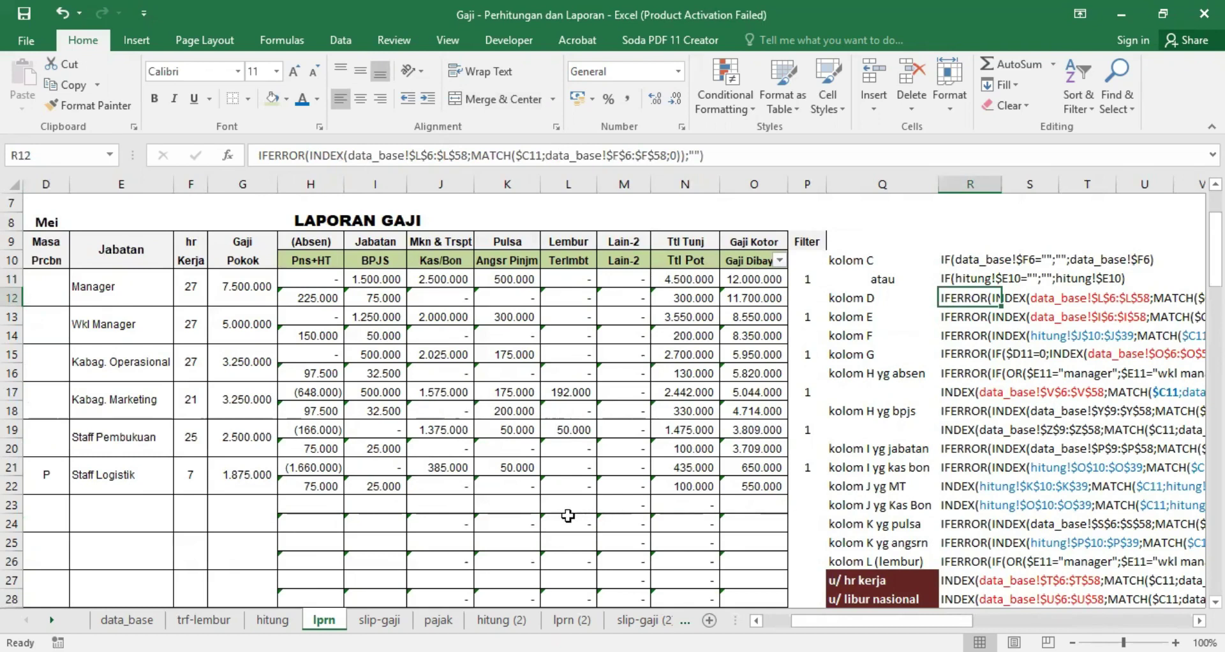
click(571, 620)
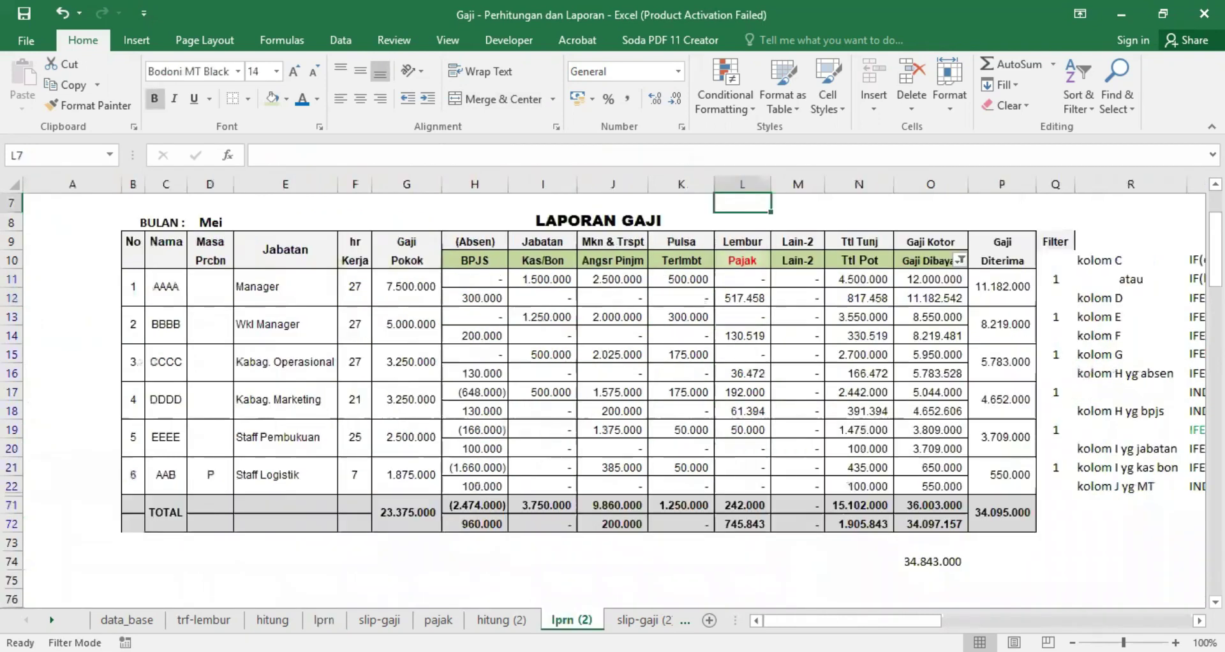
Compare the lprn (2), slip-gaji and slip-gaji (2) sheets, ending on slip-gaji (2)
click(739, 263)
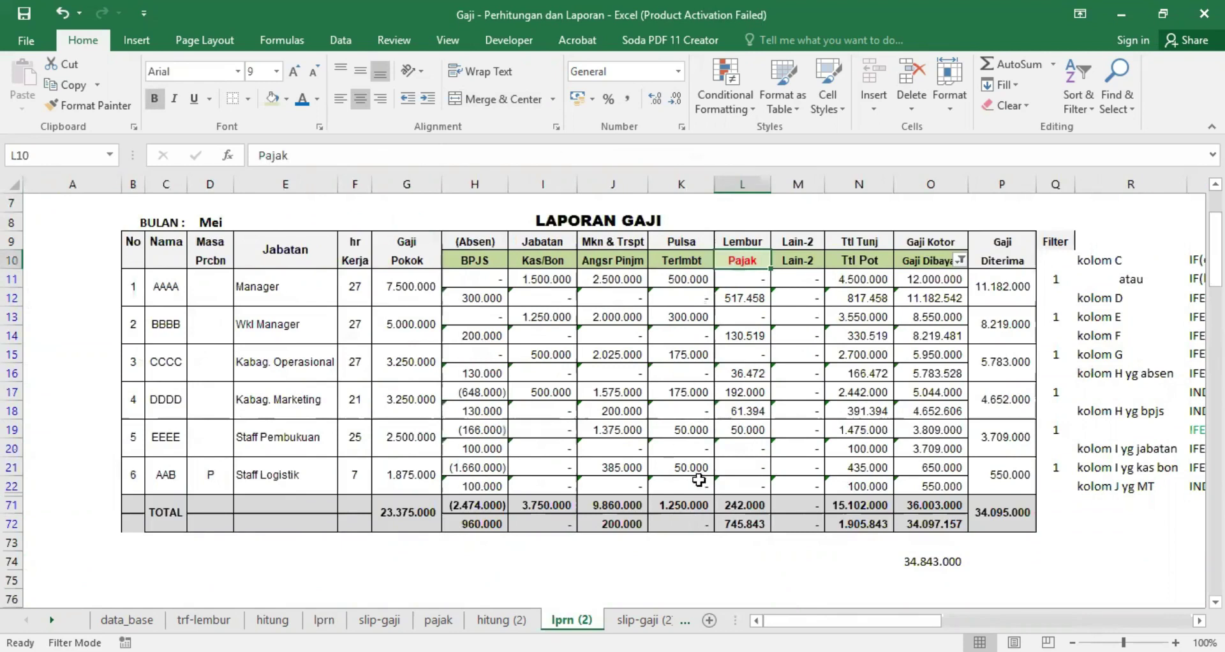
click(641, 620)
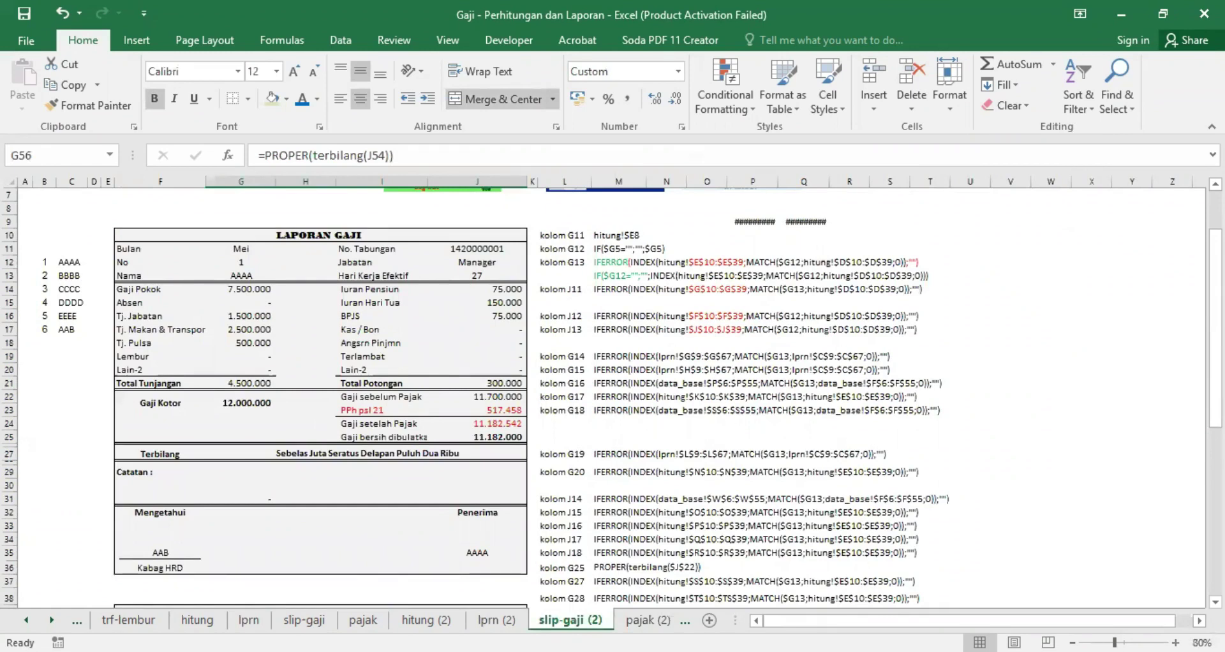
scroll(719, 414, up, 2)
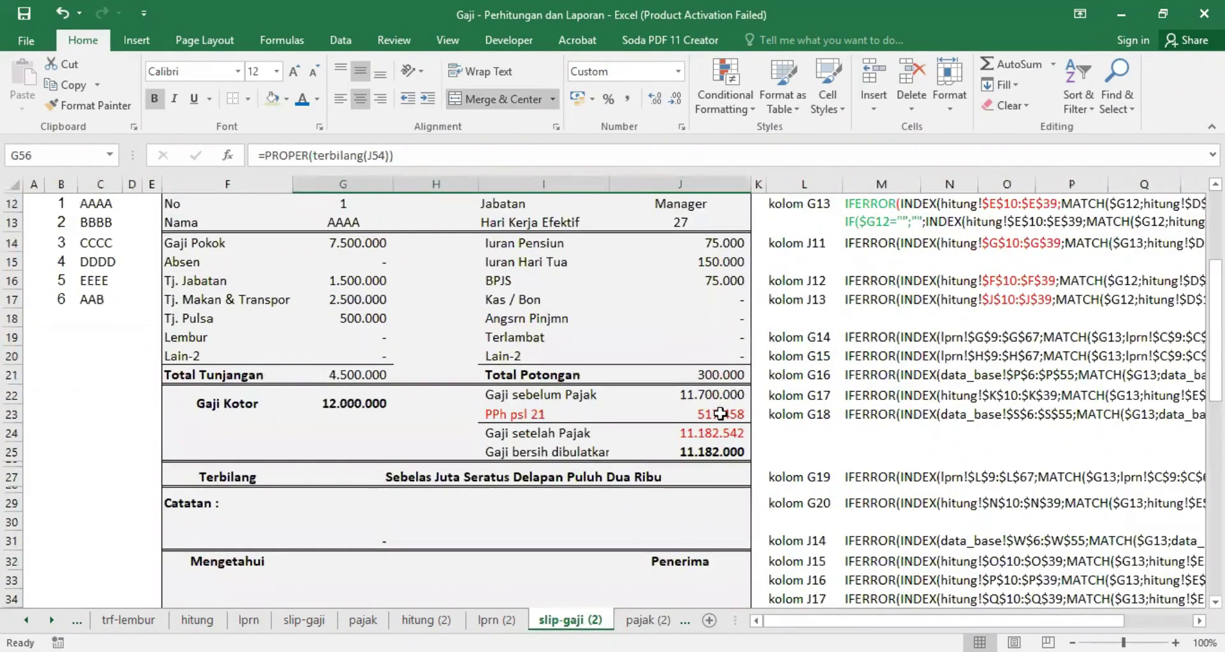
click(304, 619)
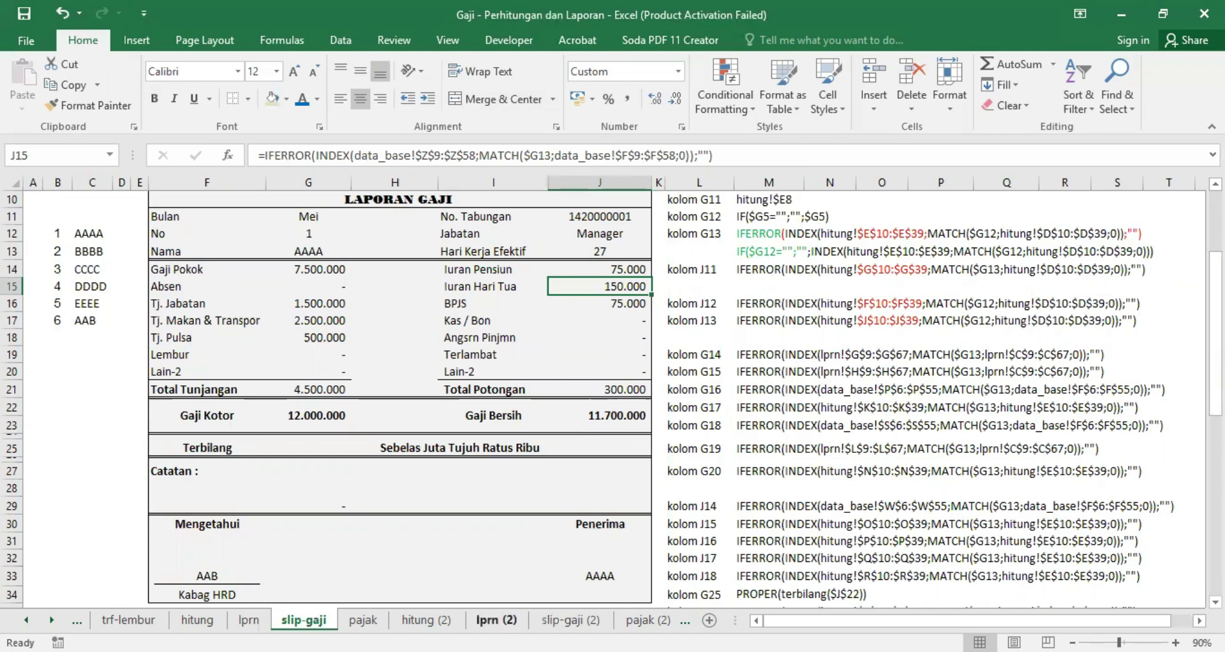
click(496, 619)
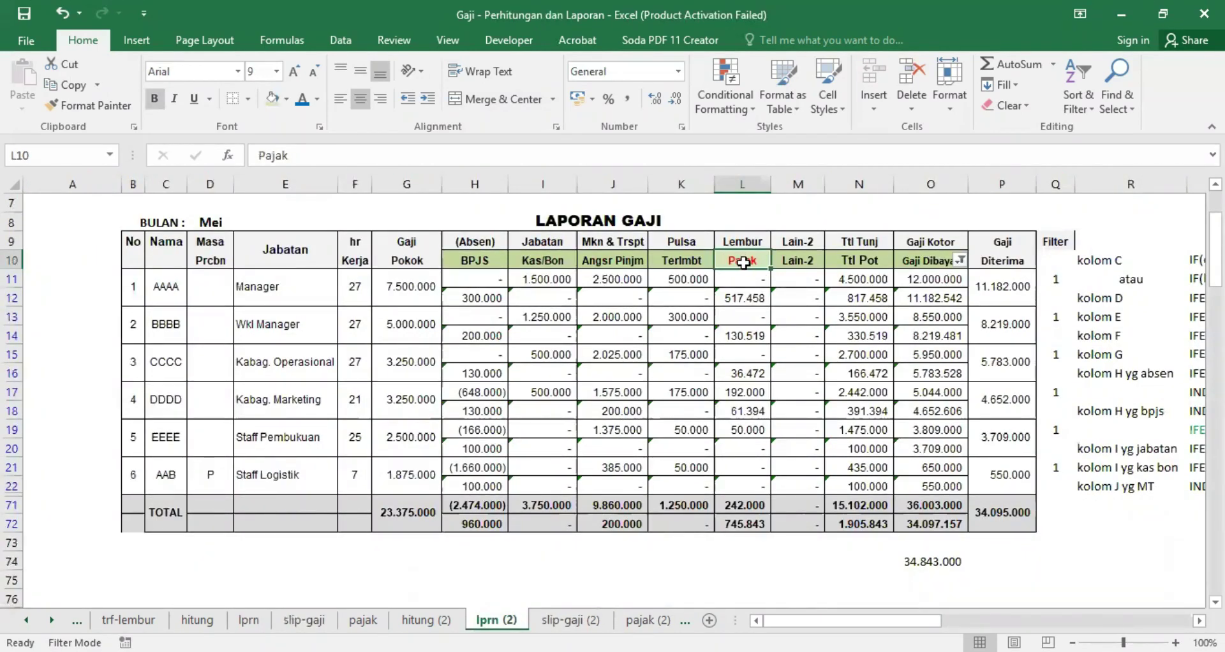
click(570, 620)
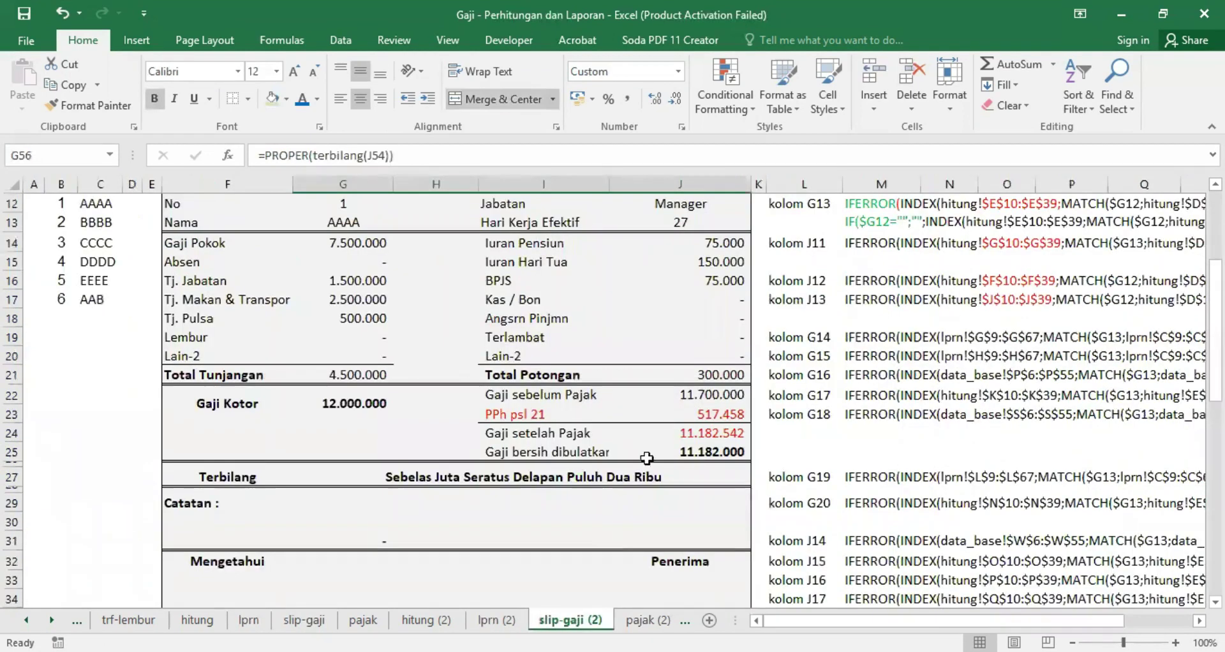